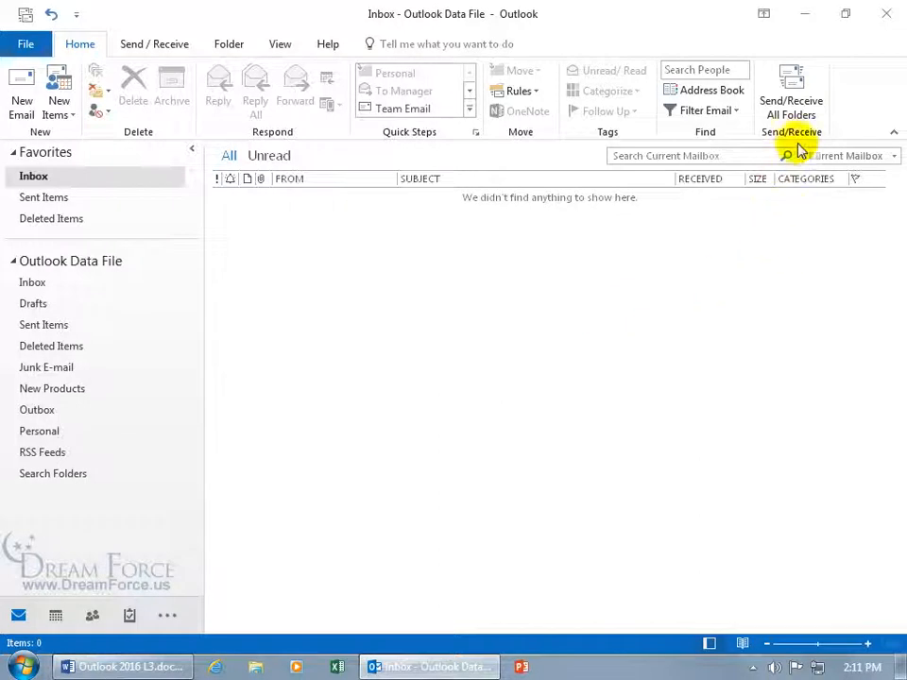
Step: Receive new mail and open the Weeding task request to review its details
left_click(792, 100)
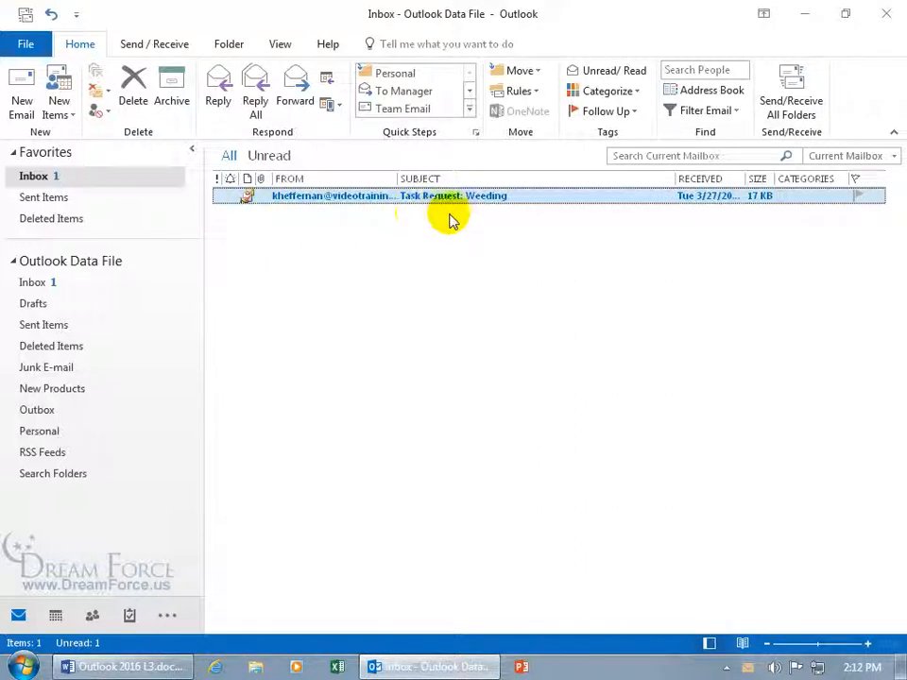
double_click(430, 198)
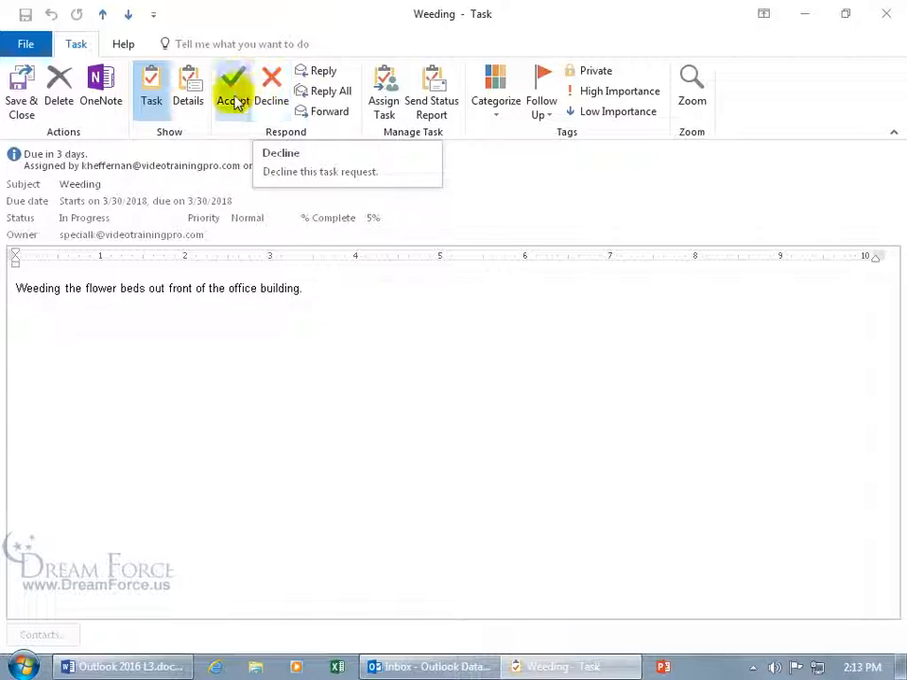
left_click(189, 102)
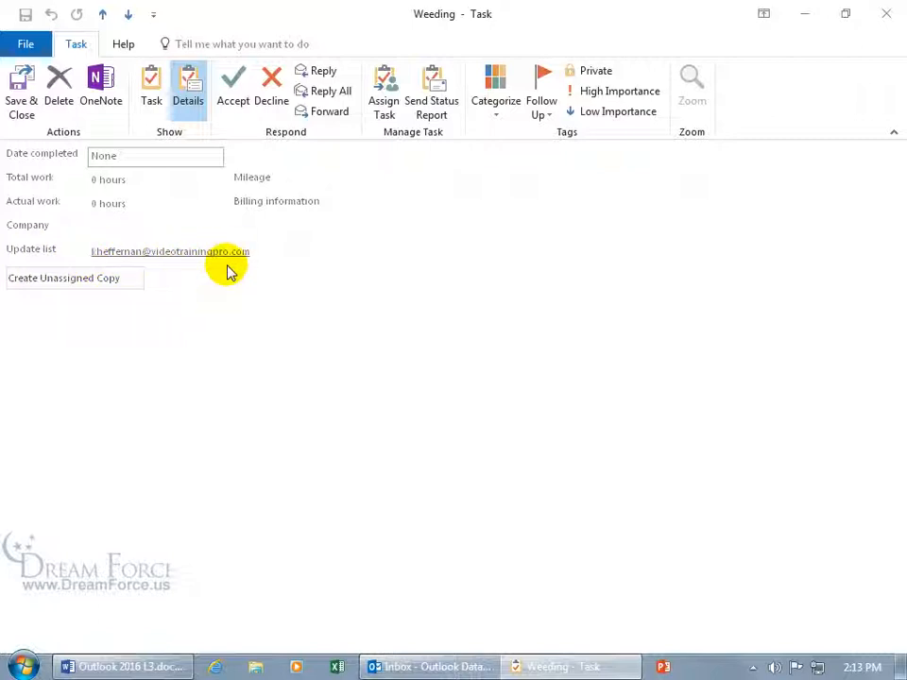
left_click(151, 86)
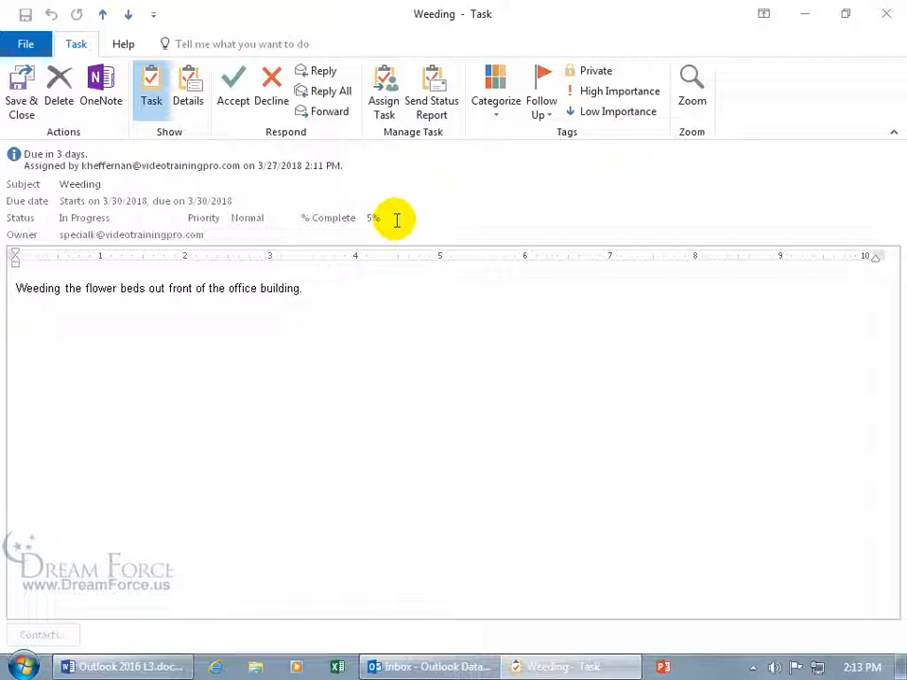
Step: Decline the Weeding task, editing the response to read "I'm allergic to weeds :)", and send it
left_click(274, 106)
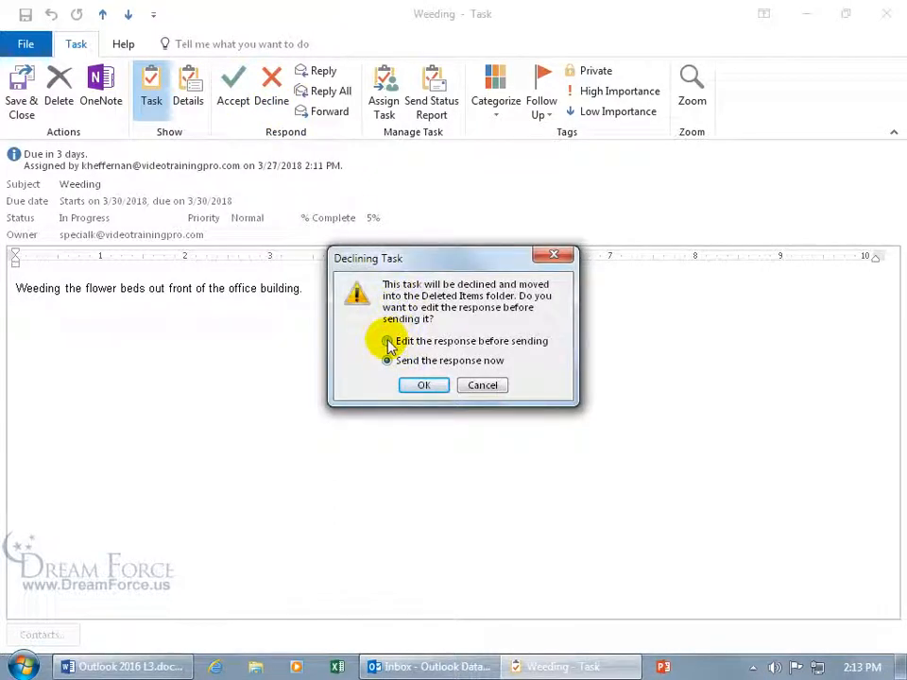
left_click(388, 341)
left_click(423, 385)
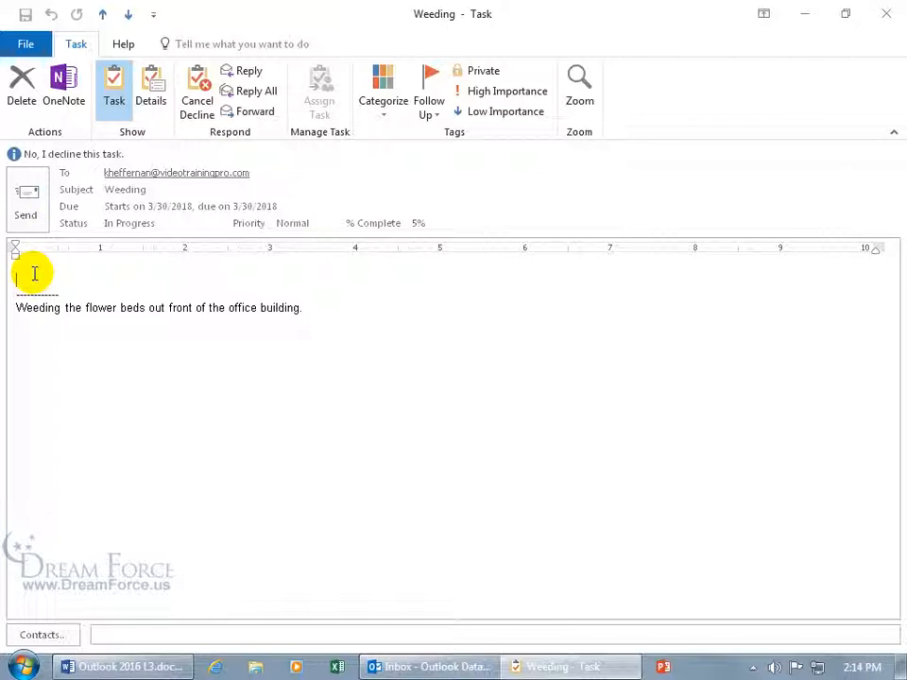
type("I'm allergic to weeds :)")
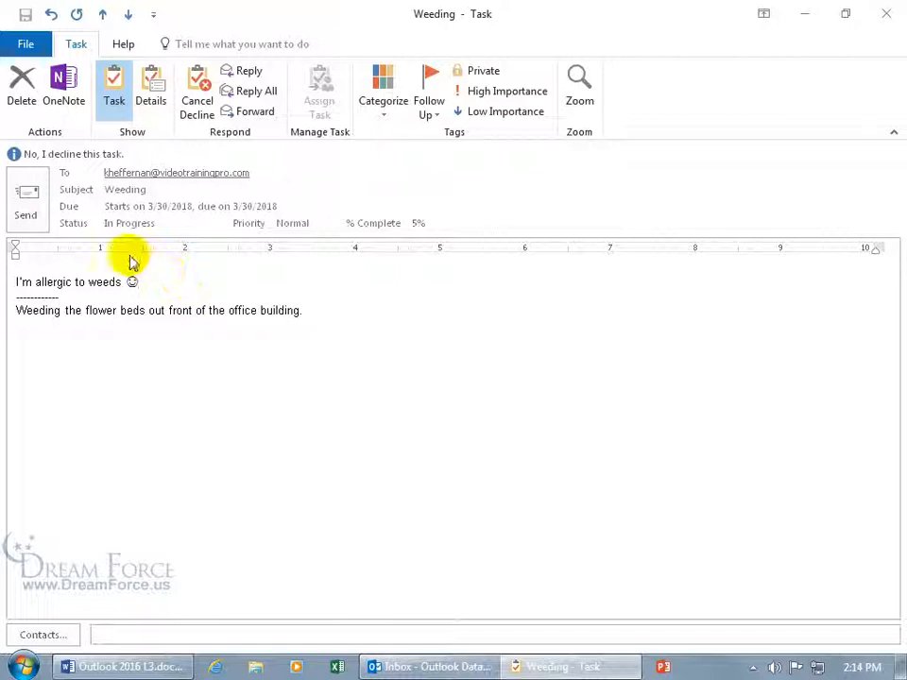
left_click(25, 198)
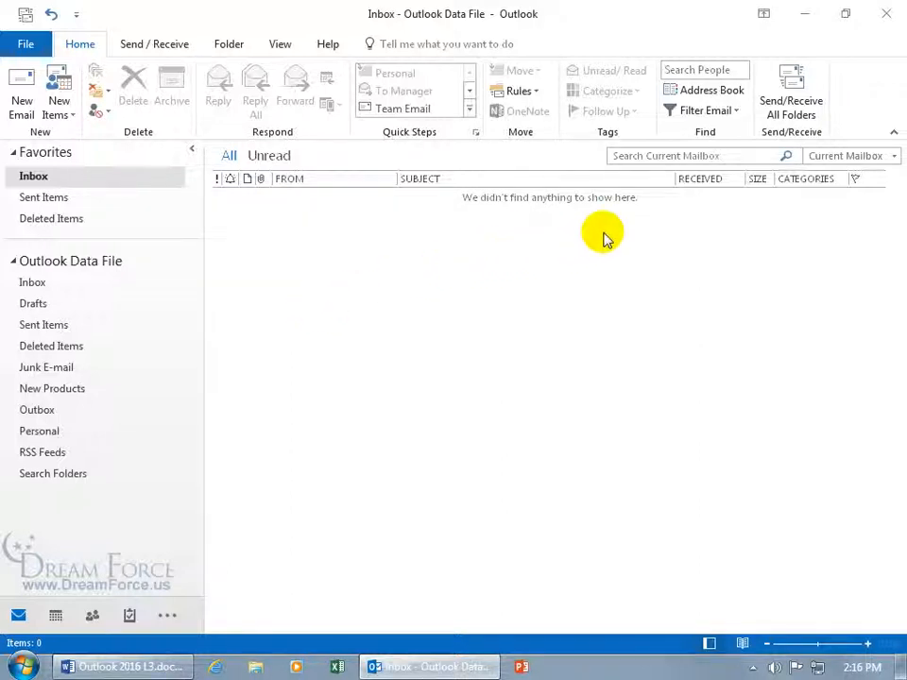
Step: Receive the new Weeding task request and accept it, sending the response right away without editing
left_click(795, 109)
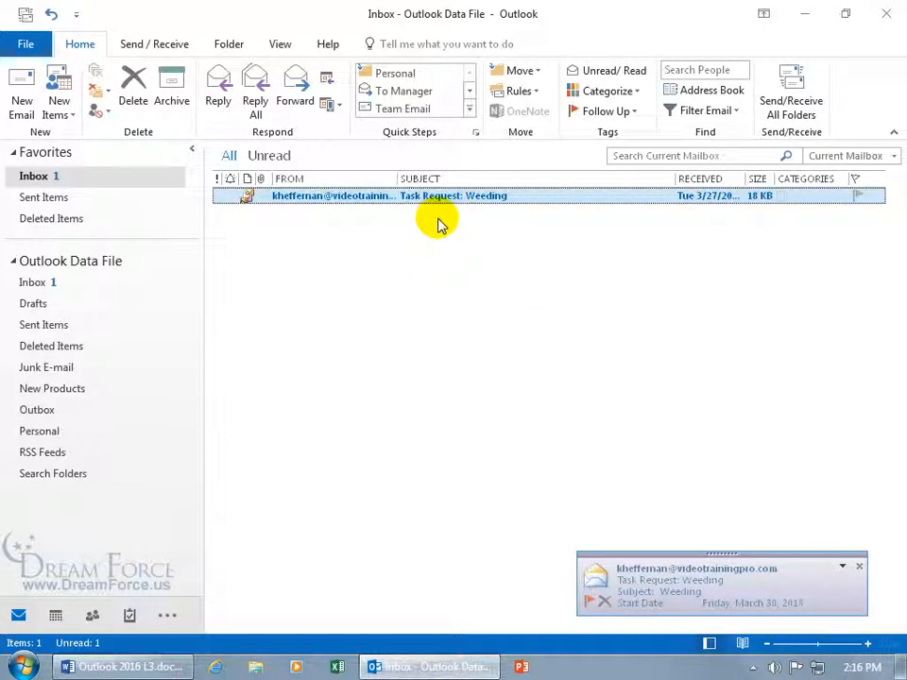
left_click(473, 196)
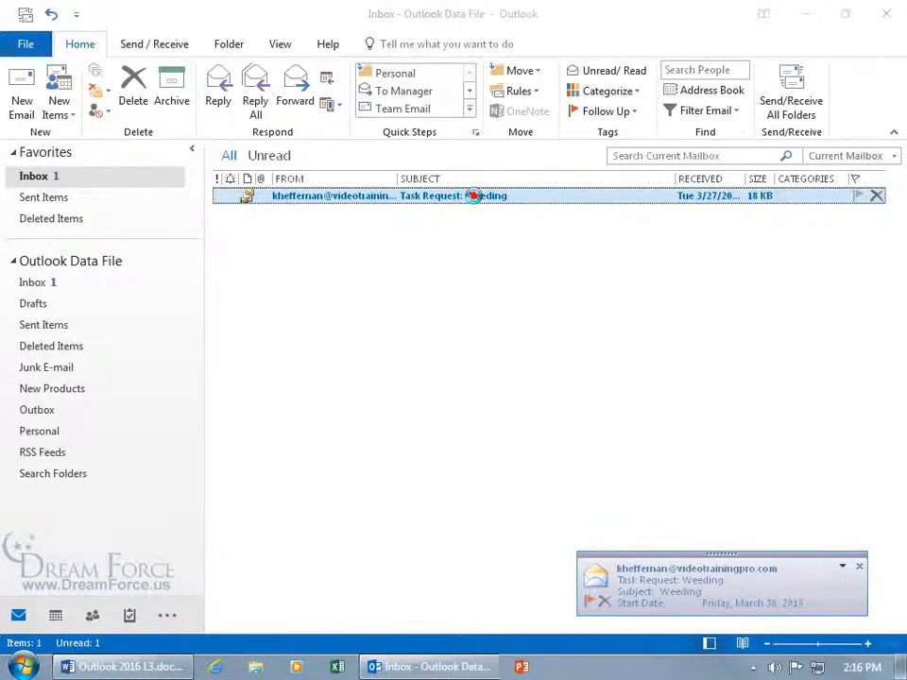
double_click(473, 196)
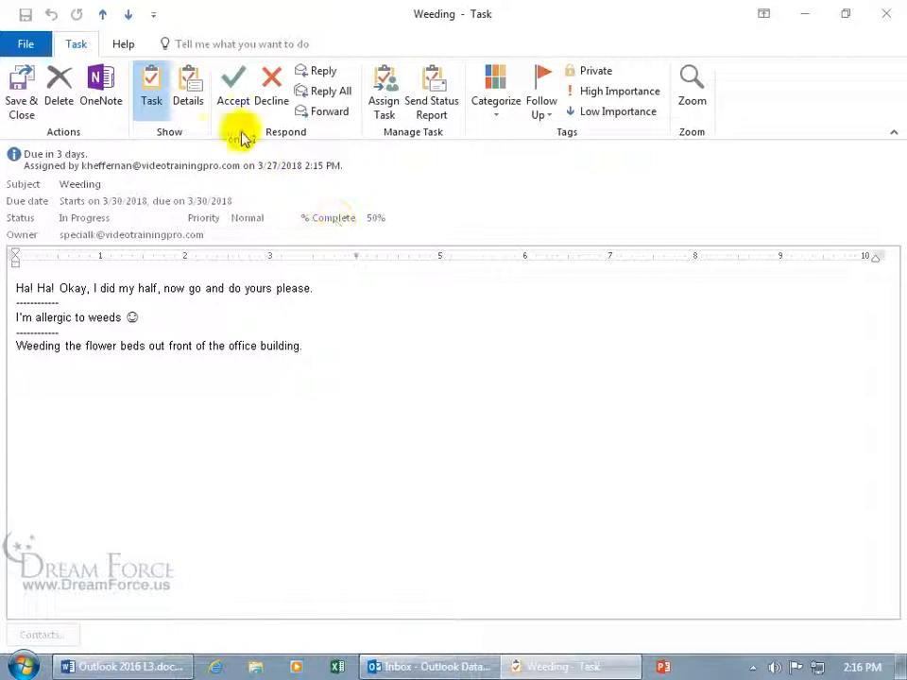
left_click(233, 85)
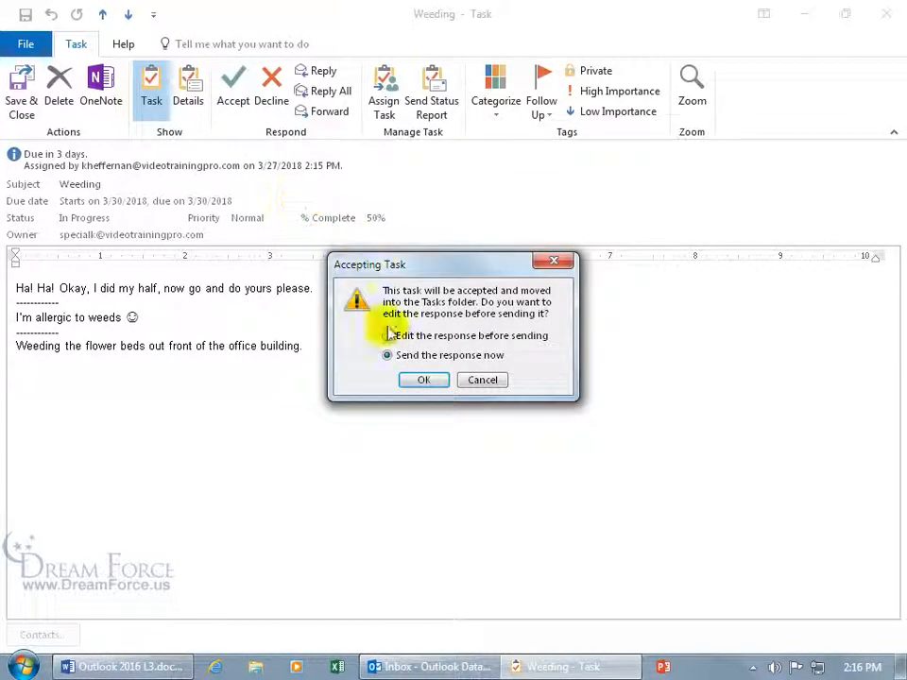
left_click(424, 381)
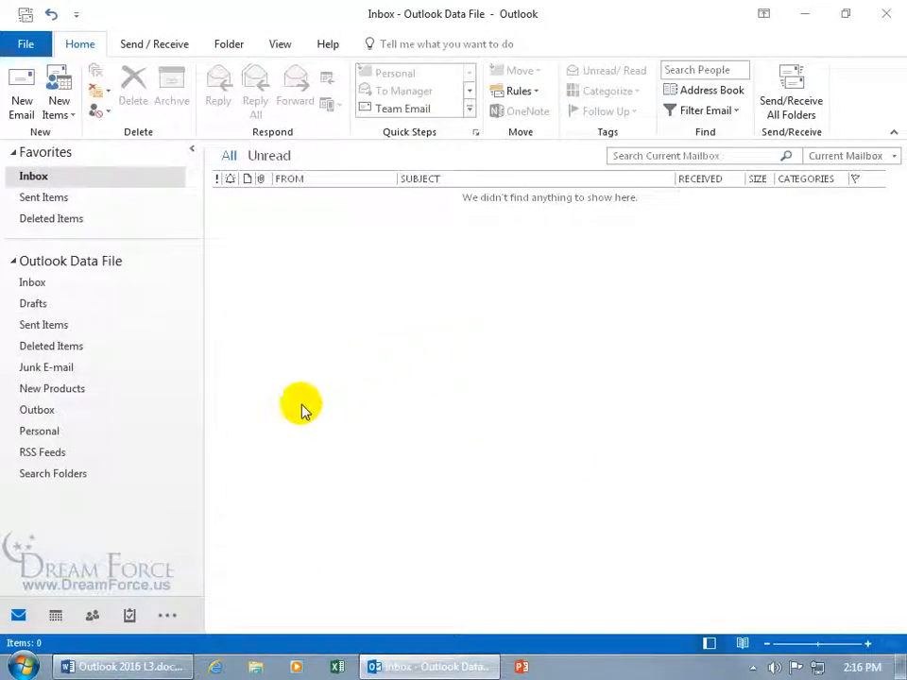
Step: Open the accepted Weeding task from the task list and review its completion percentage and update list
left_click(130, 616)
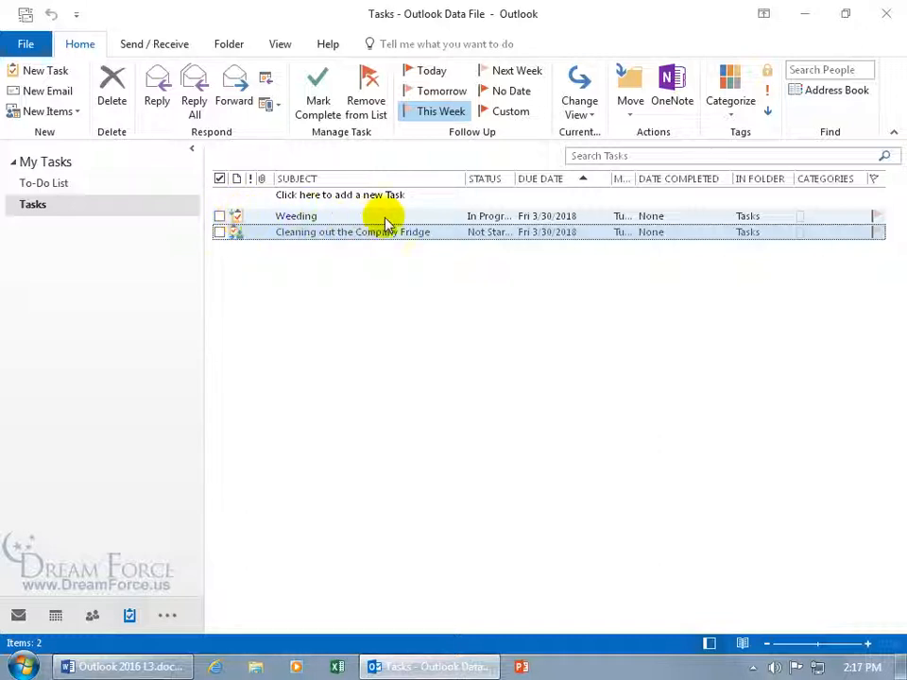
left_click(426, 216)
double_click(426, 216)
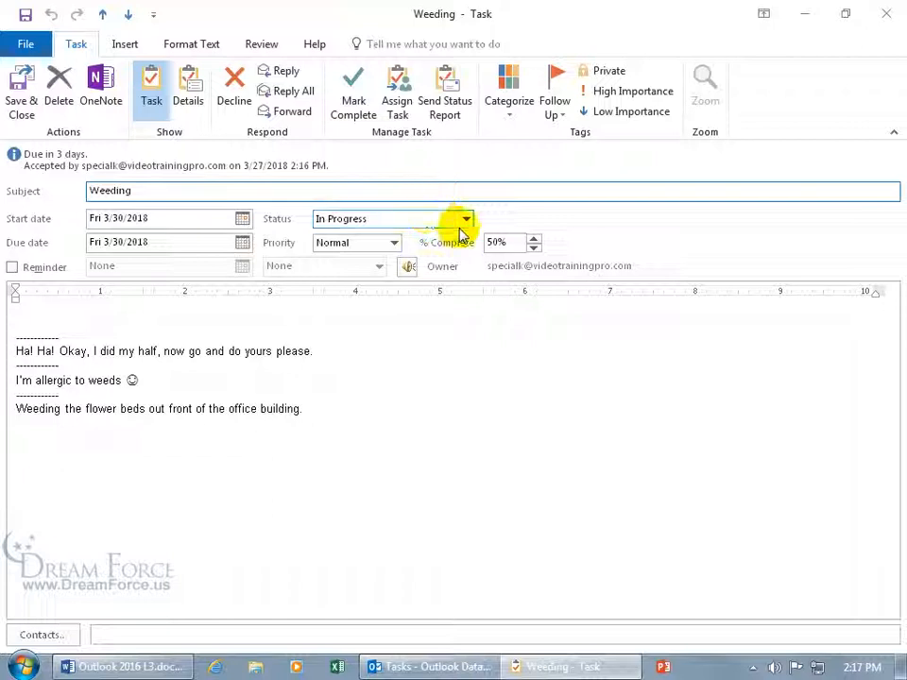
left_click(500, 243)
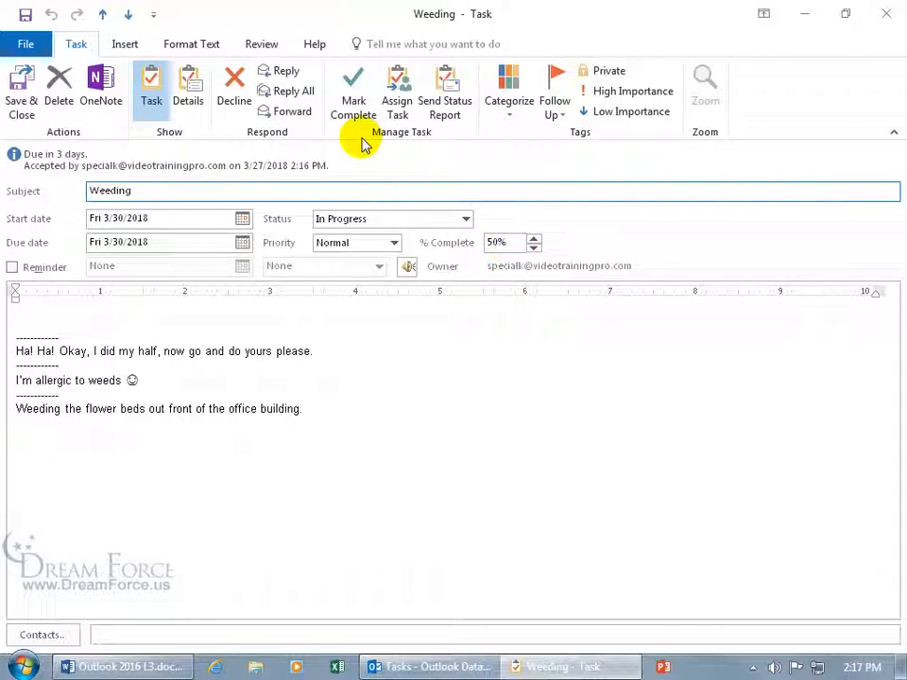
left_click(188, 95)
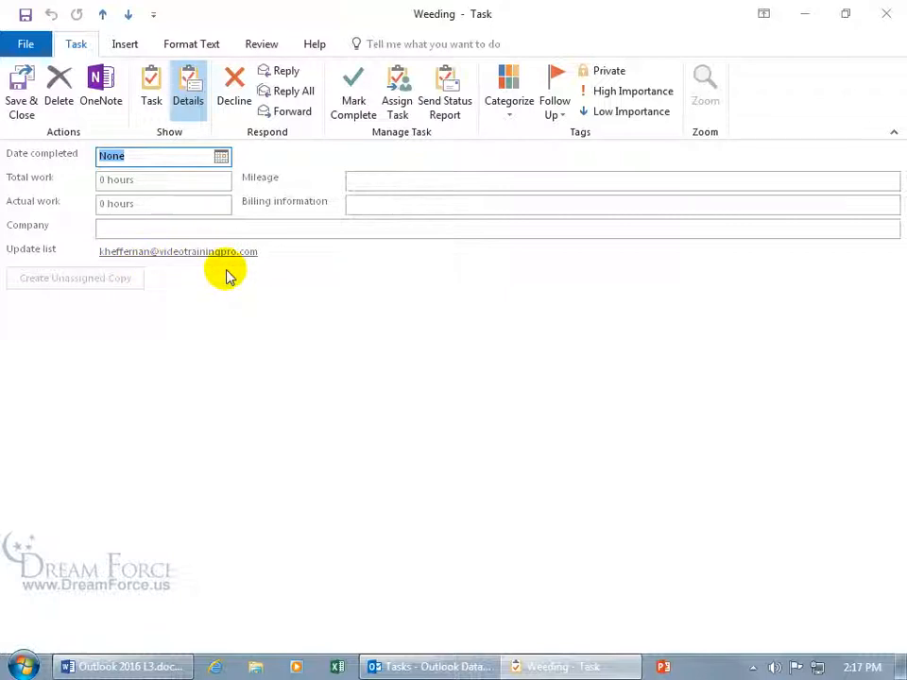
left_click(149, 83)
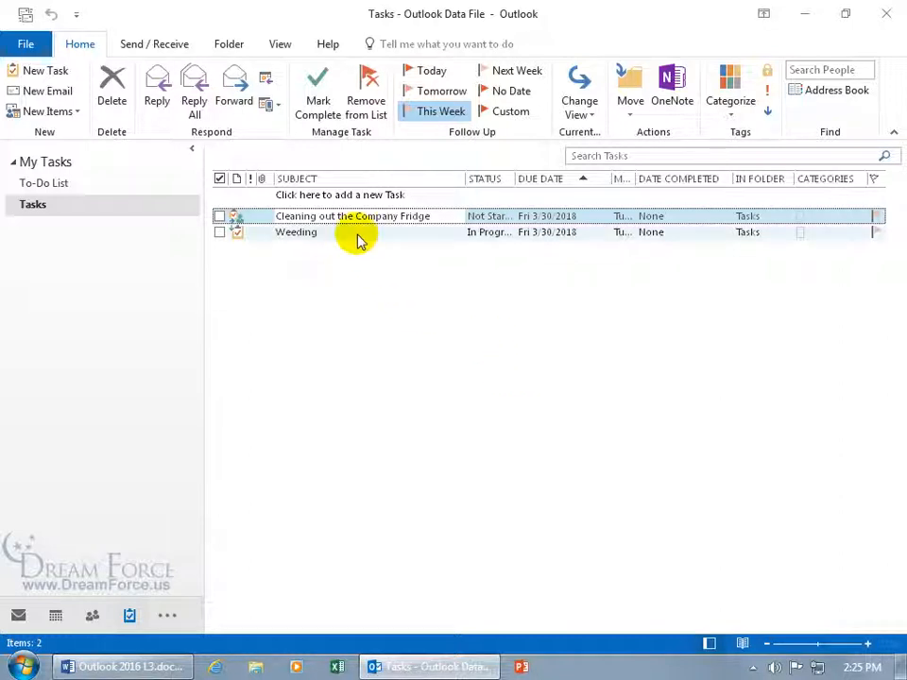
Step: Check the assigned Cleaning out the Company Fridge task and read the incoming message declining it
double_click(416, 215)
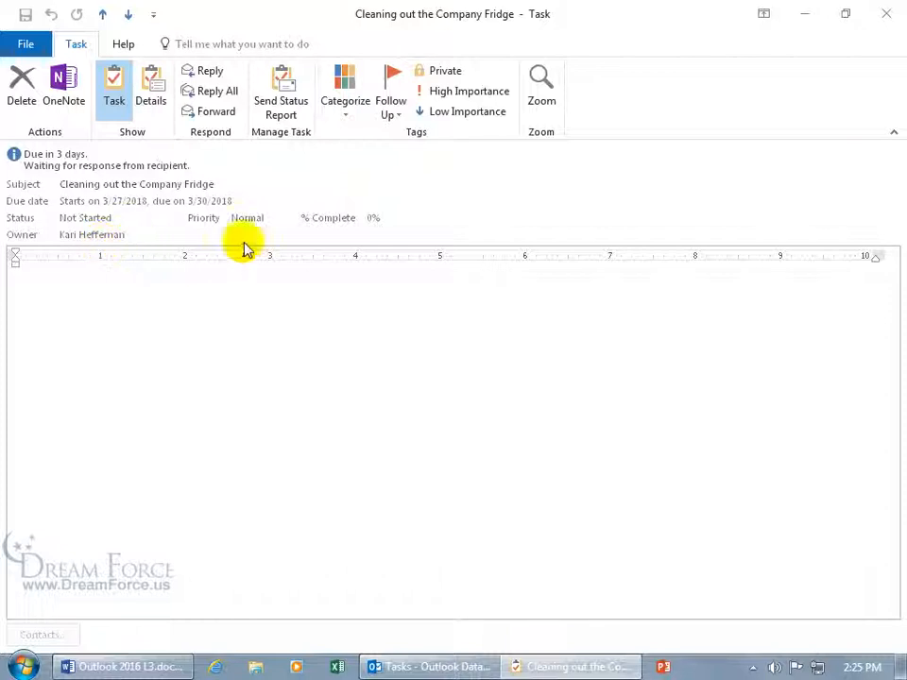
left_click(886, 15)
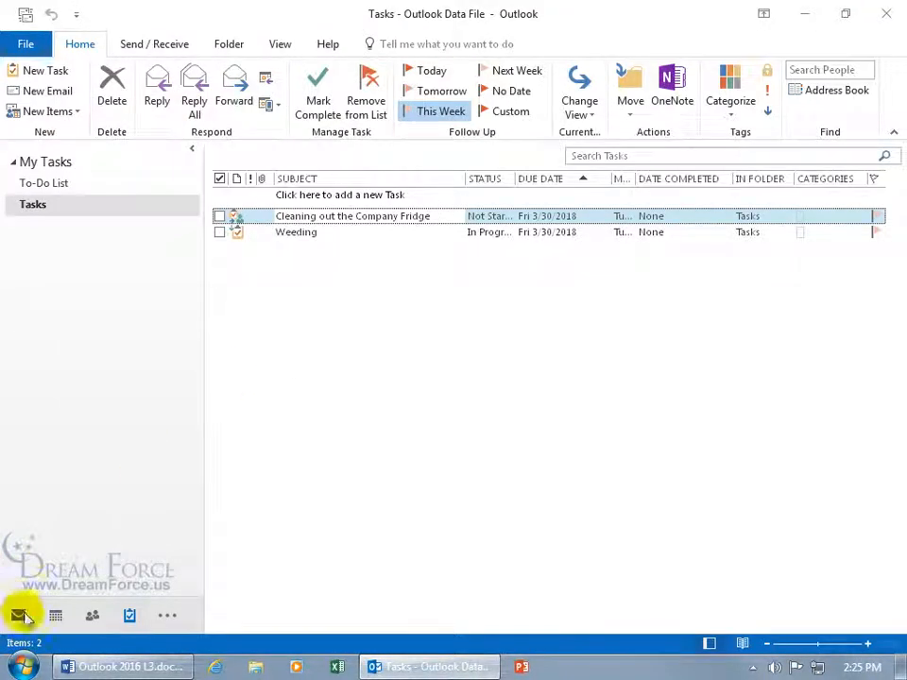
left_click(18, 615)
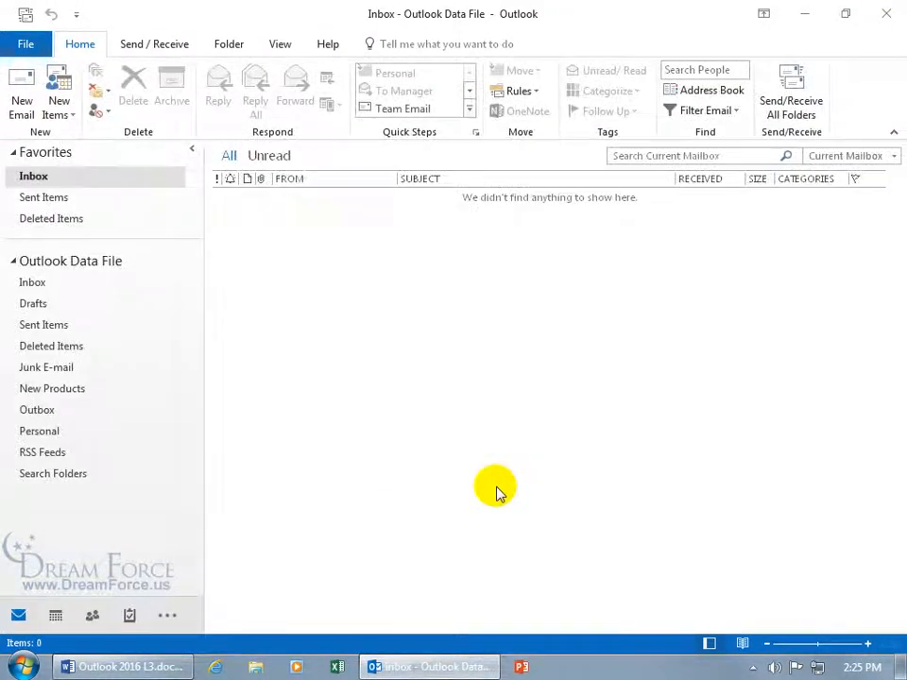
left_click(791, 106)
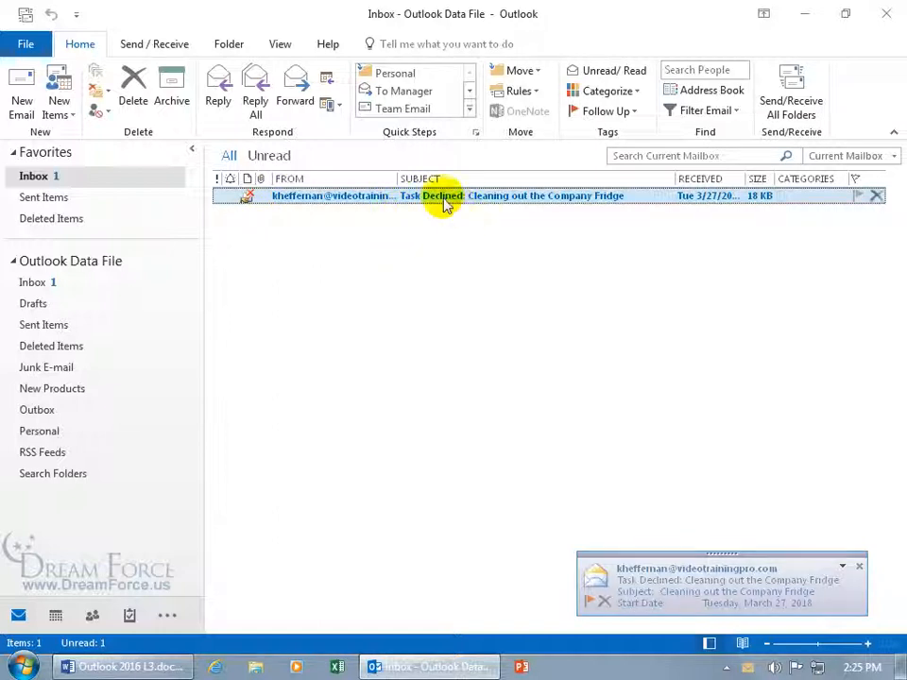
double_click(445, 198)
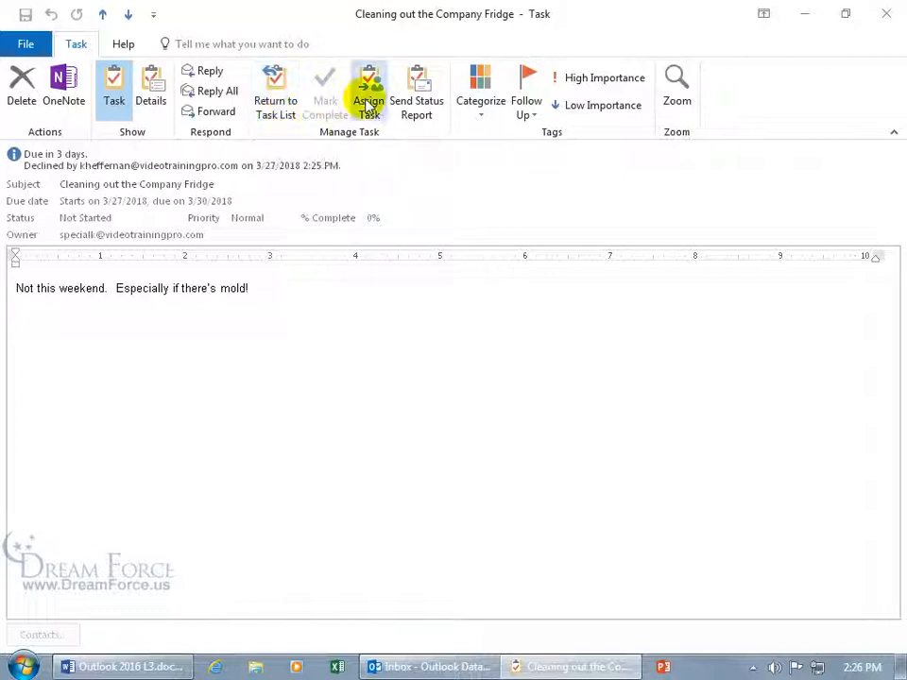
left_click(885, 14)
Step: Open the declined Cleaning out the Company Fridge task and return it to the task list
left_click(128, 615)
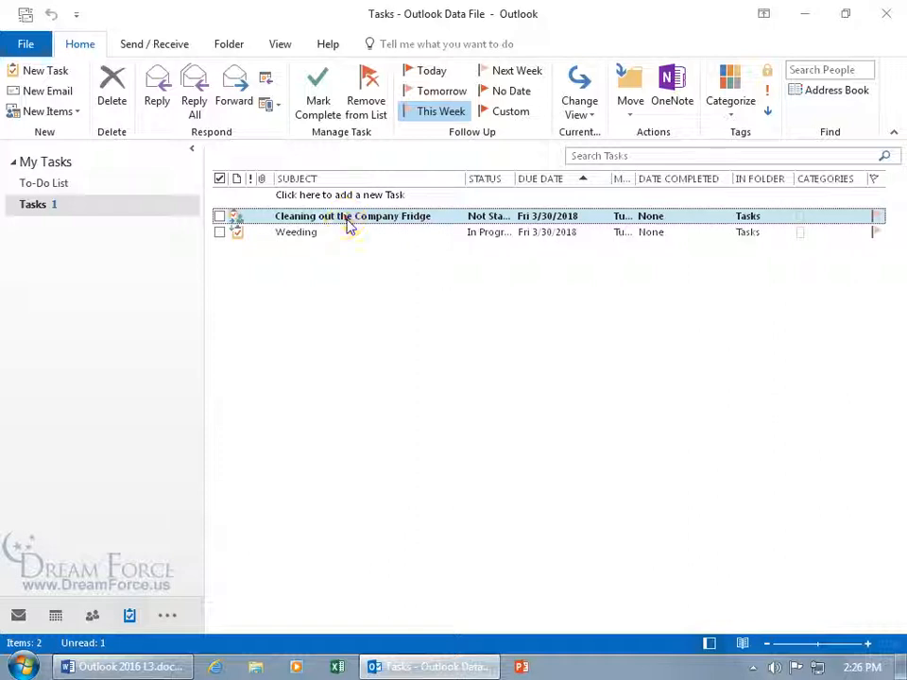
double_click(346, 219)
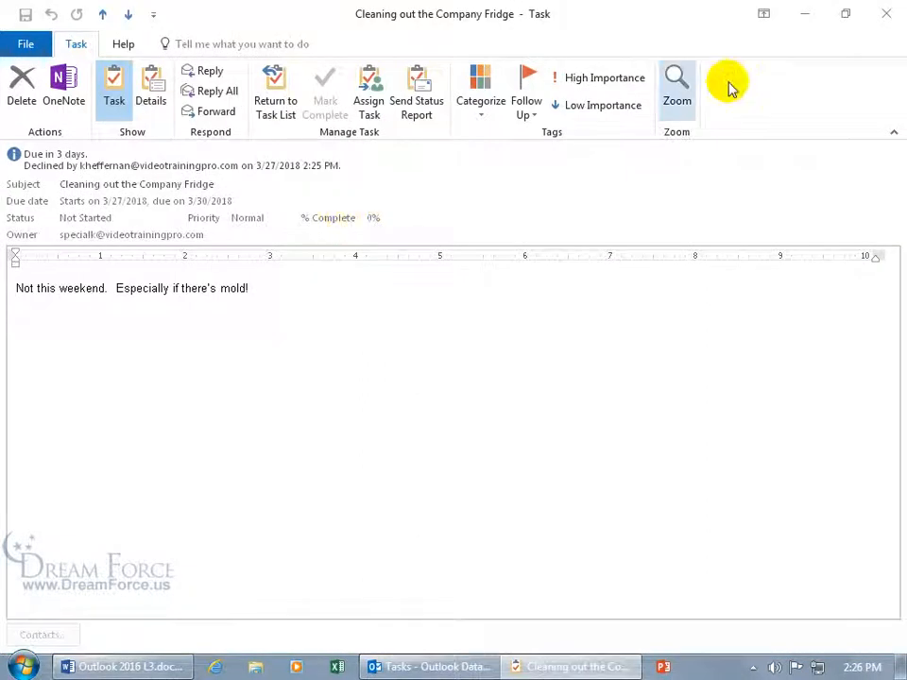
left_click(884, 15)
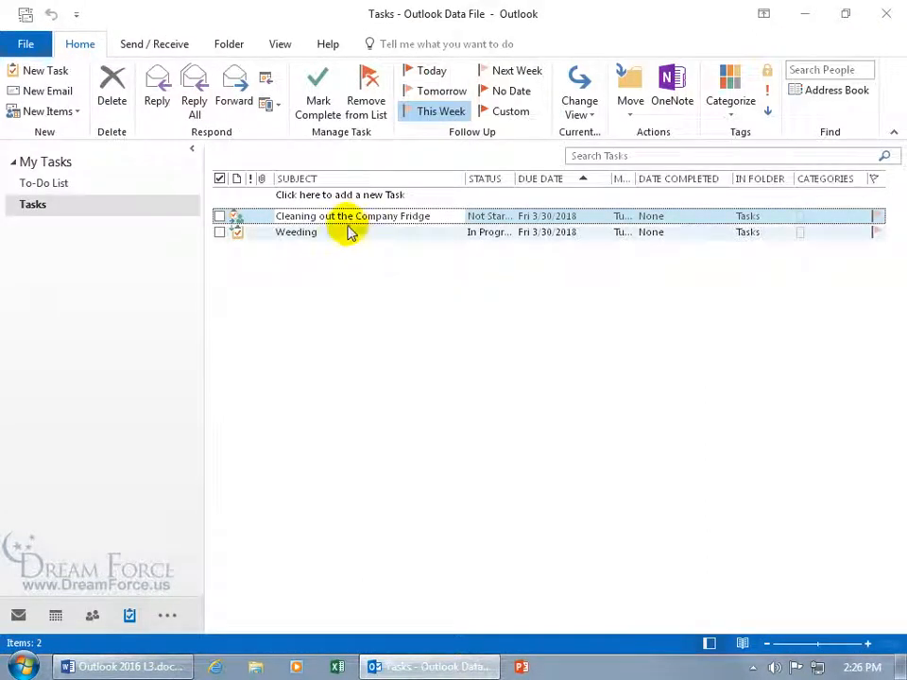
double_click(409, 216)
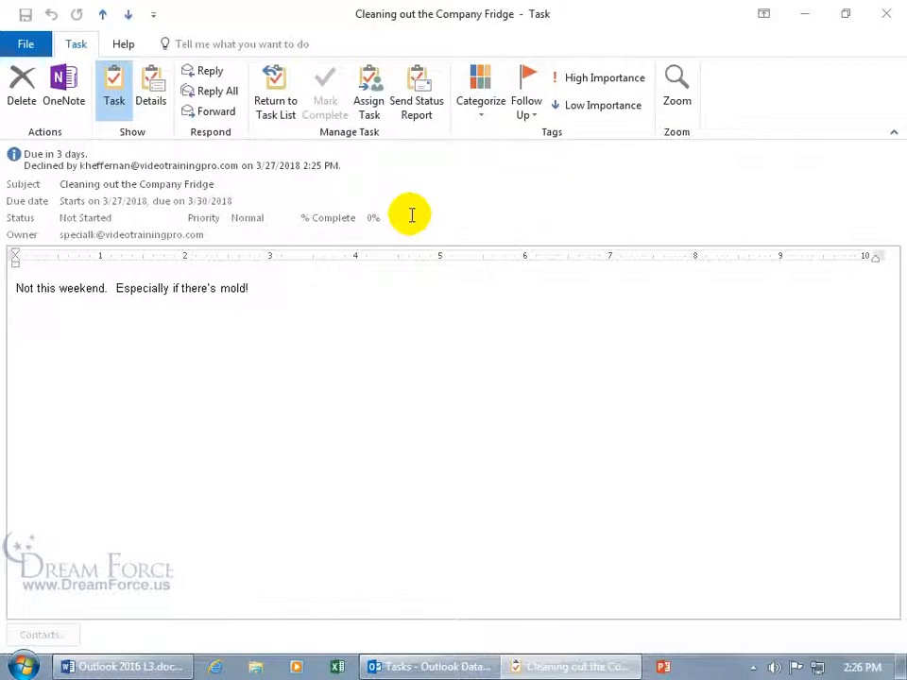
left_click(275, 102)
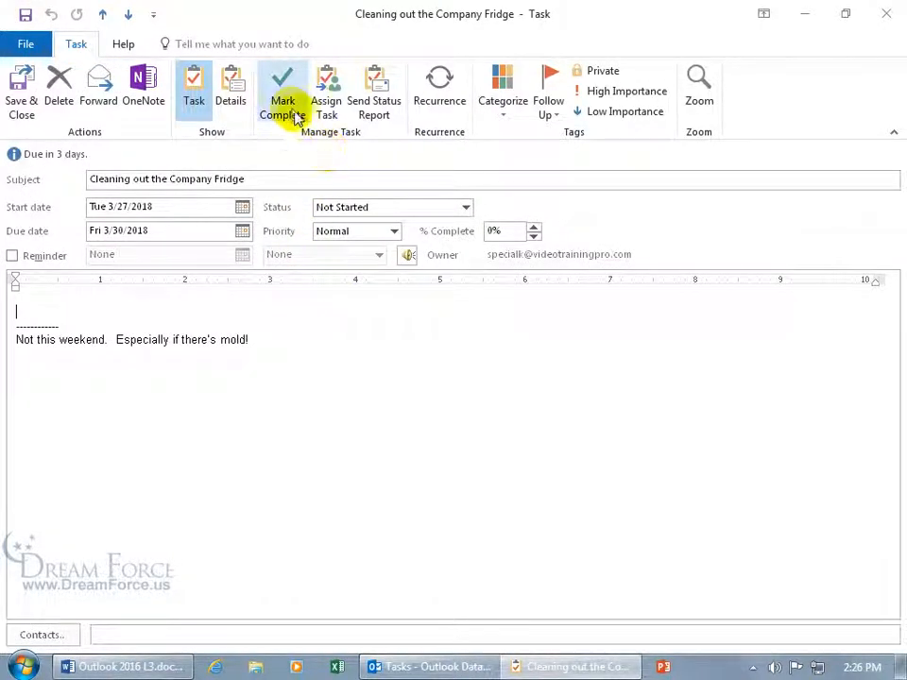
left_click(513, 232)
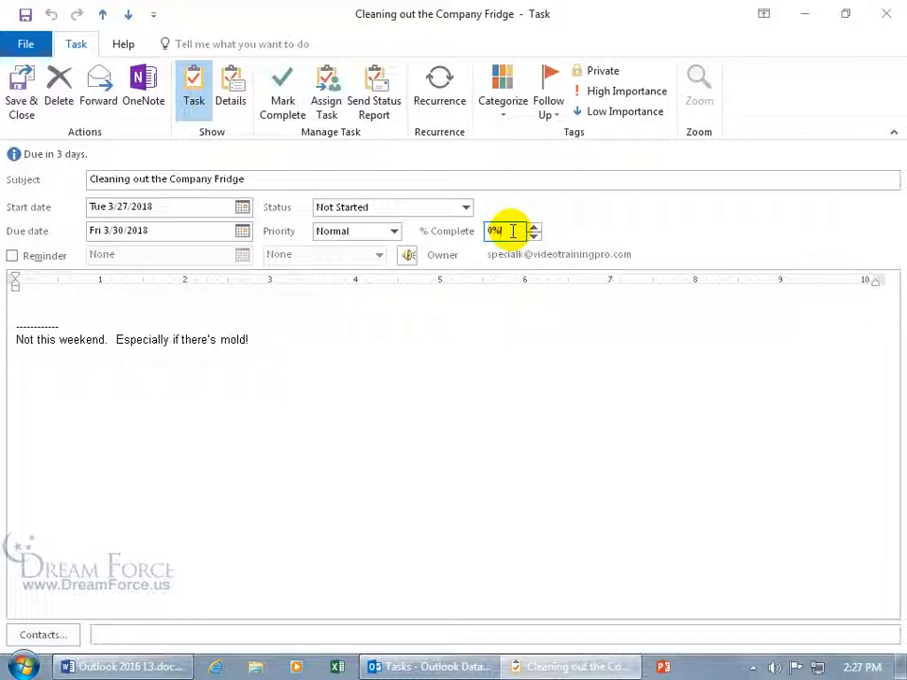
Step: Draft a reassignment of the fridge task to the contact, noting "Please!!! We have a face mask and rubber gloves :)", and cancel the assignment
left_click(333, 114)
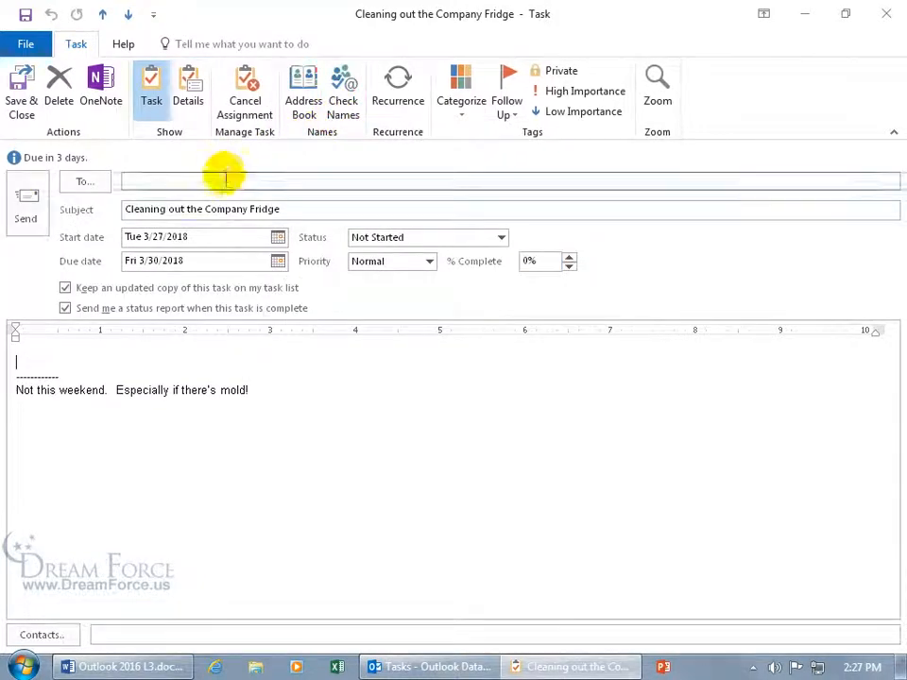
left_click(53, 357)
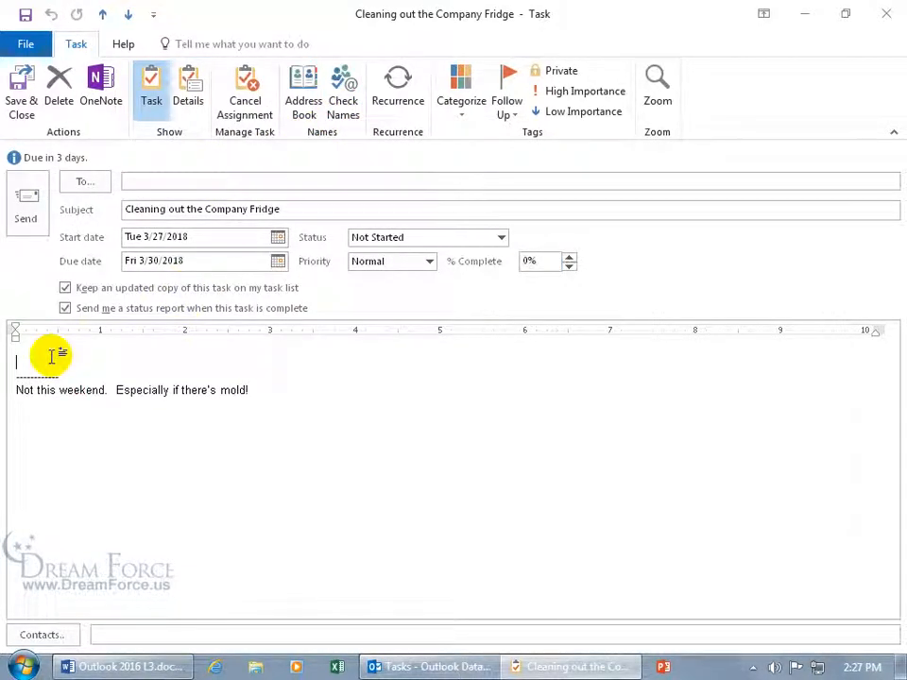
type("Please!! We have a face mask and rubber gloves :)")
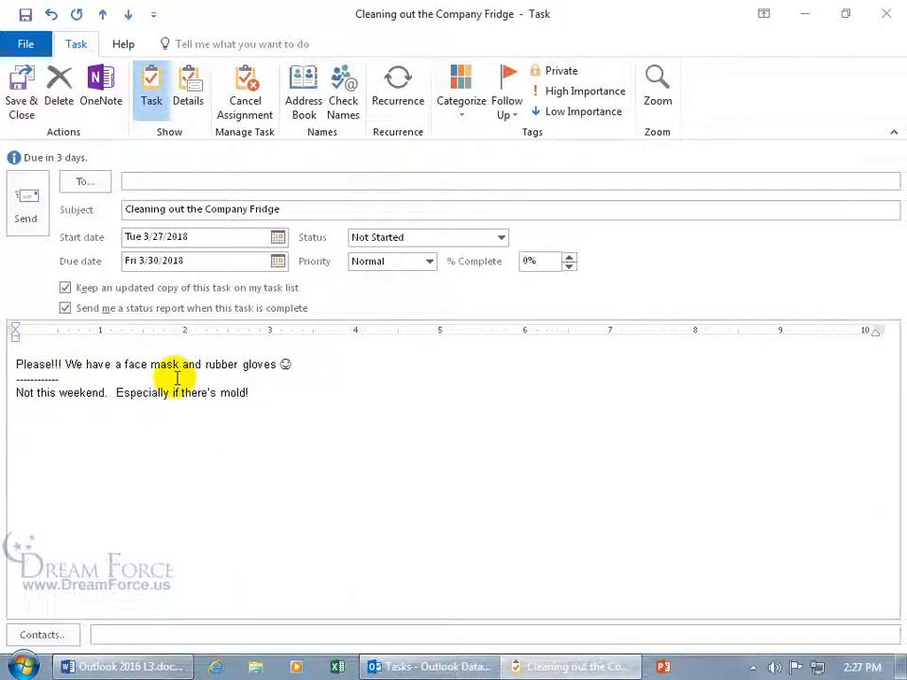
left_click(188, 181)
type("K")
key("Return")
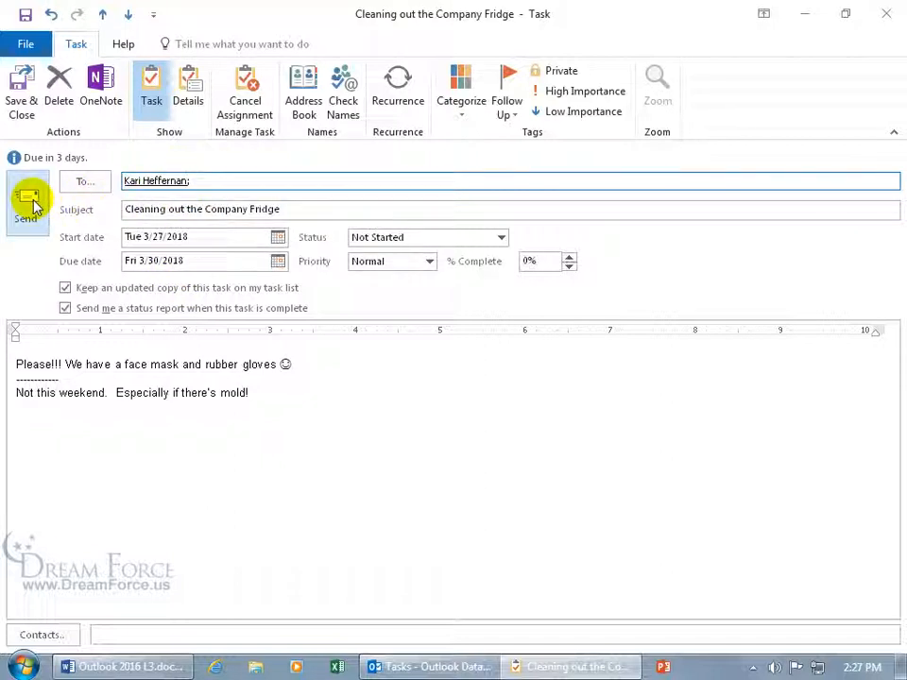
left_click(254, 116)
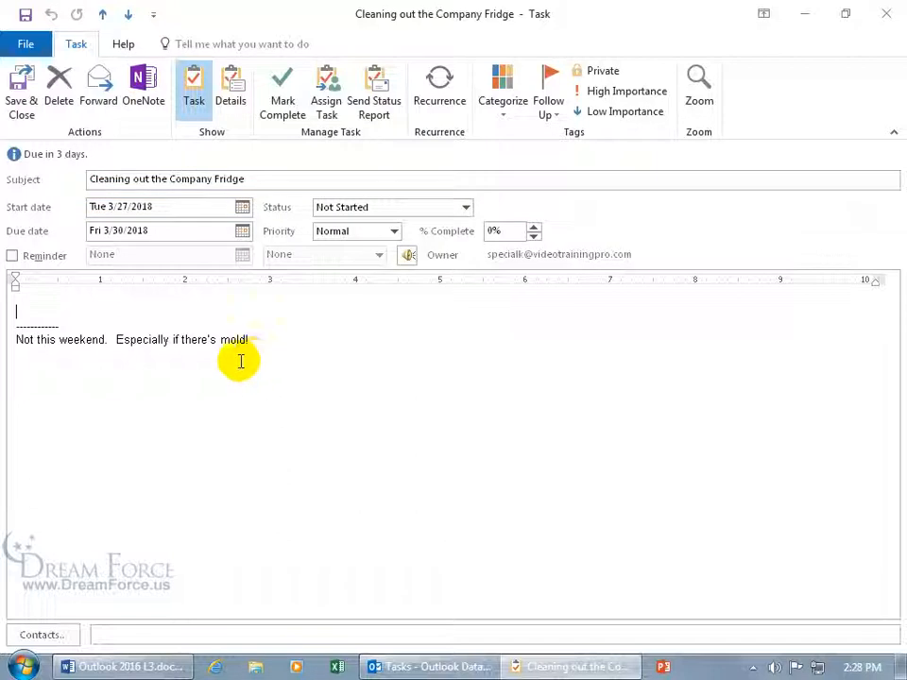
Step: Reassign the Cleaning out the Company Fridge task to the original contact with the note "Please!!! We have a hazmat suit :)" and send it
left_click(325, 90)
left_click(172, 183)
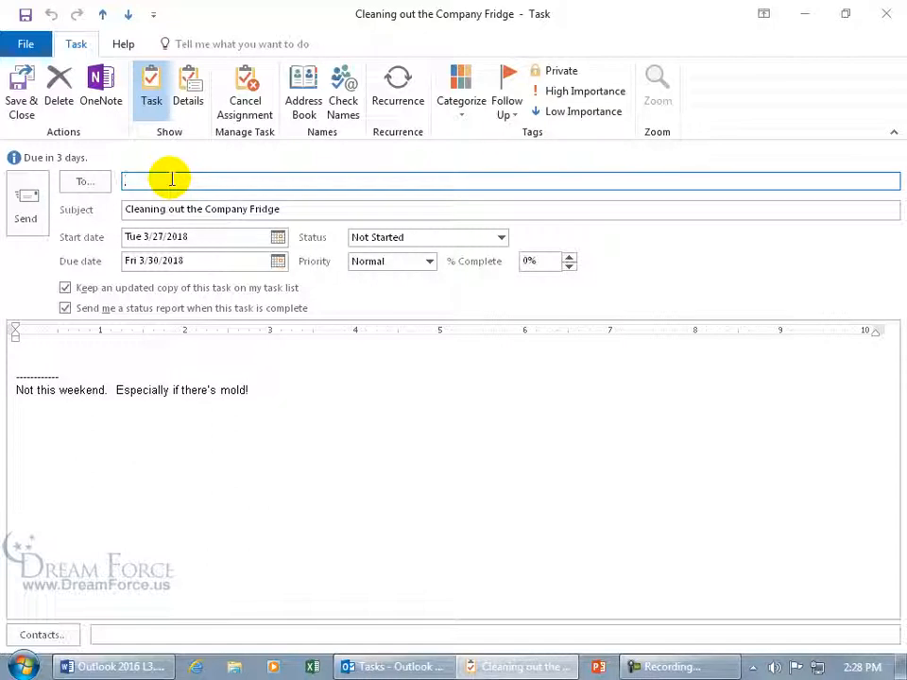
type("k")
key("Return")
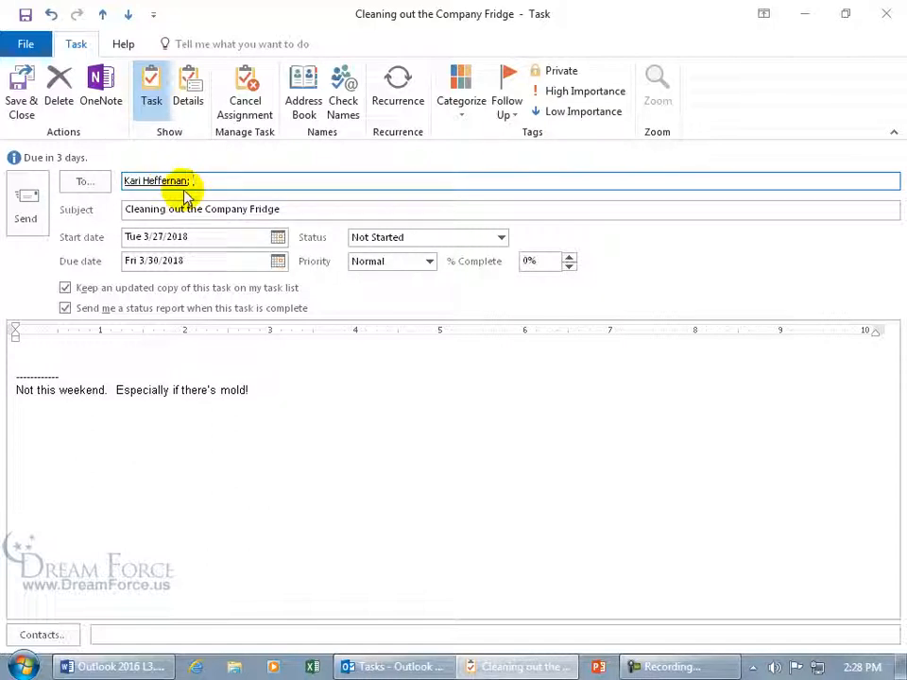
left_click(115, 354)
type("Ple")
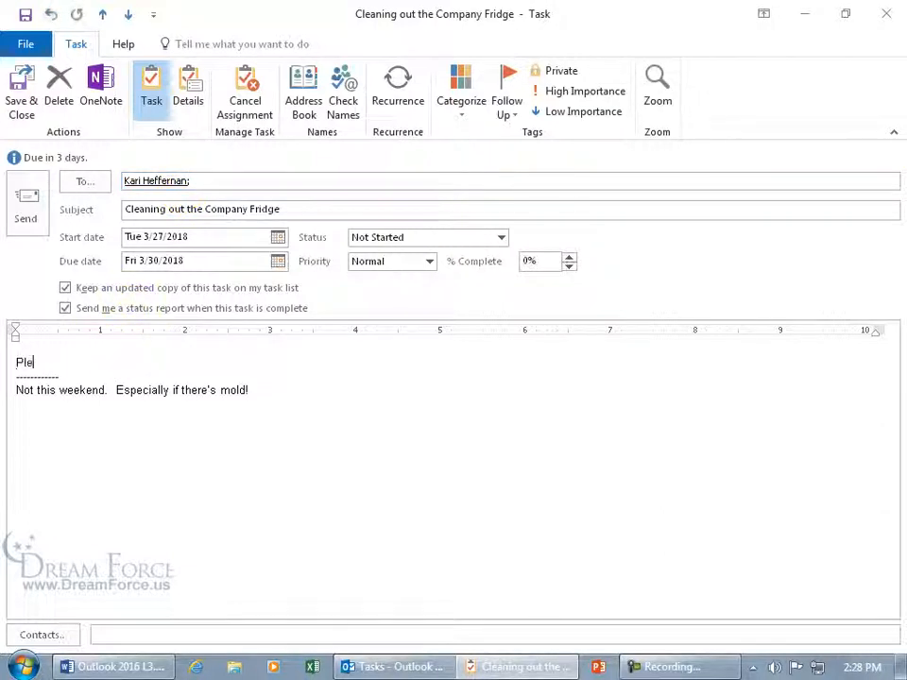
type("ase!!! We have a hazmat suit :)")
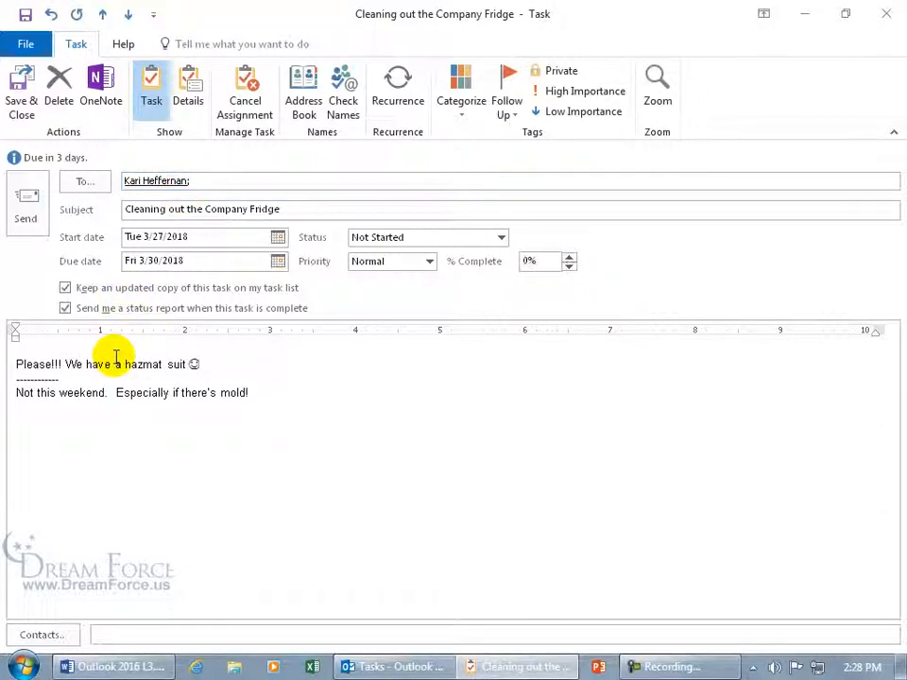
left_click(28, 203)
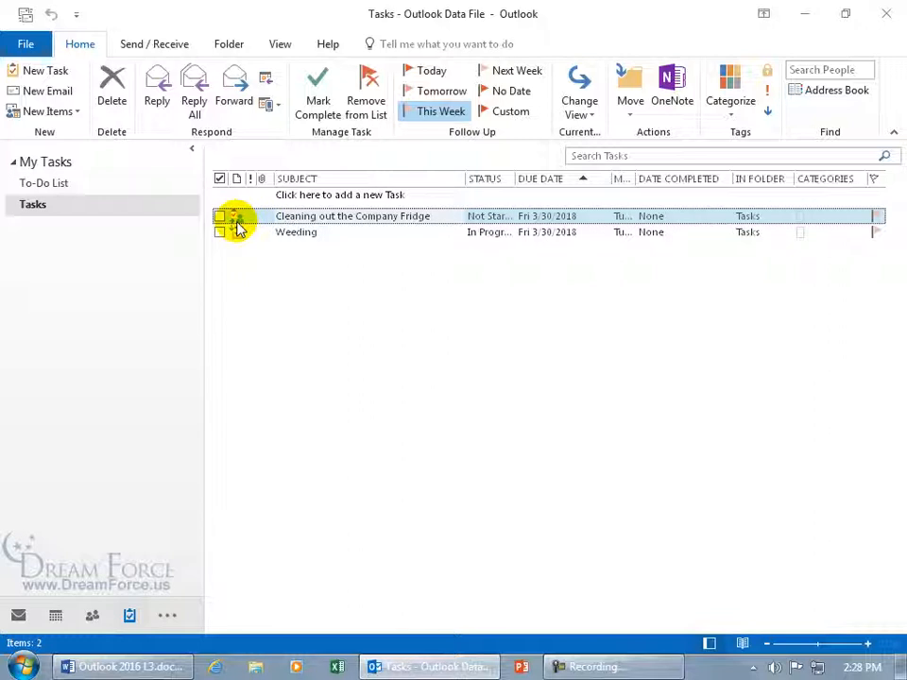
Step: Check the reassigned fridge task, and review the Weeding task's acceptance line and update list
double_click(312, 218)
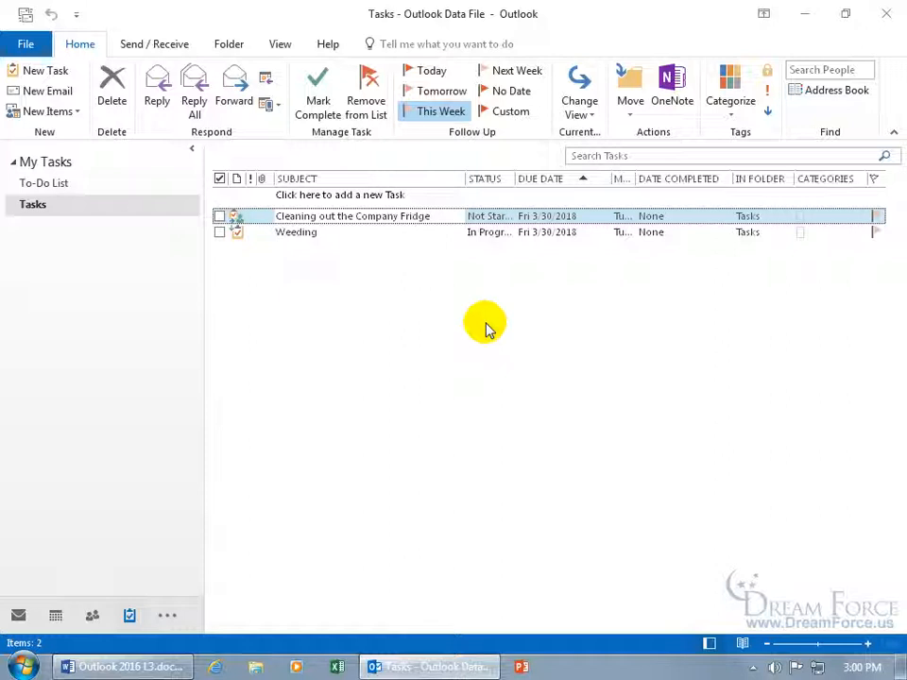
double_click(310, 233)
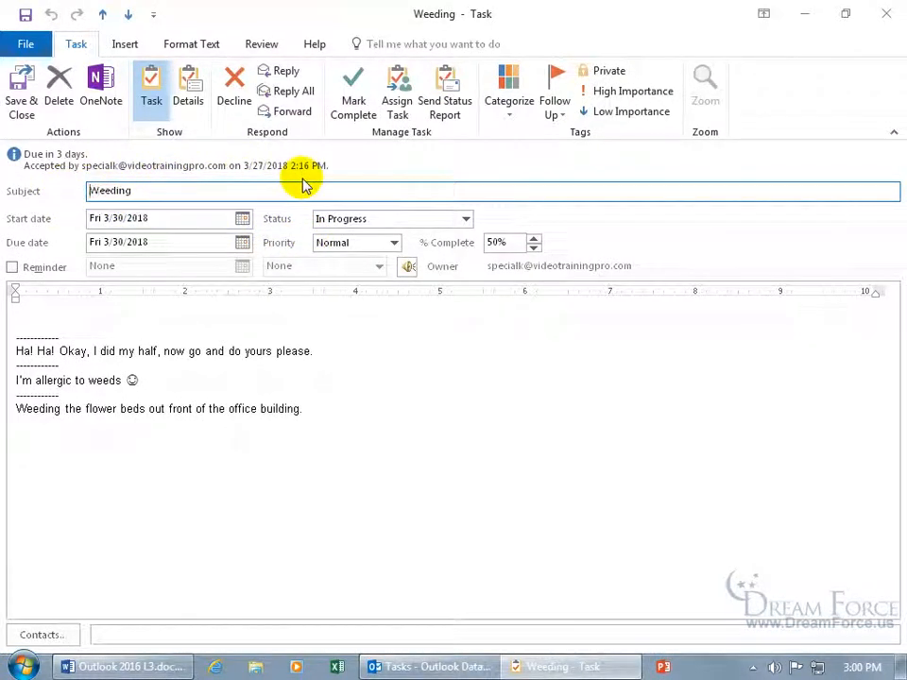
left_click(189, 99)
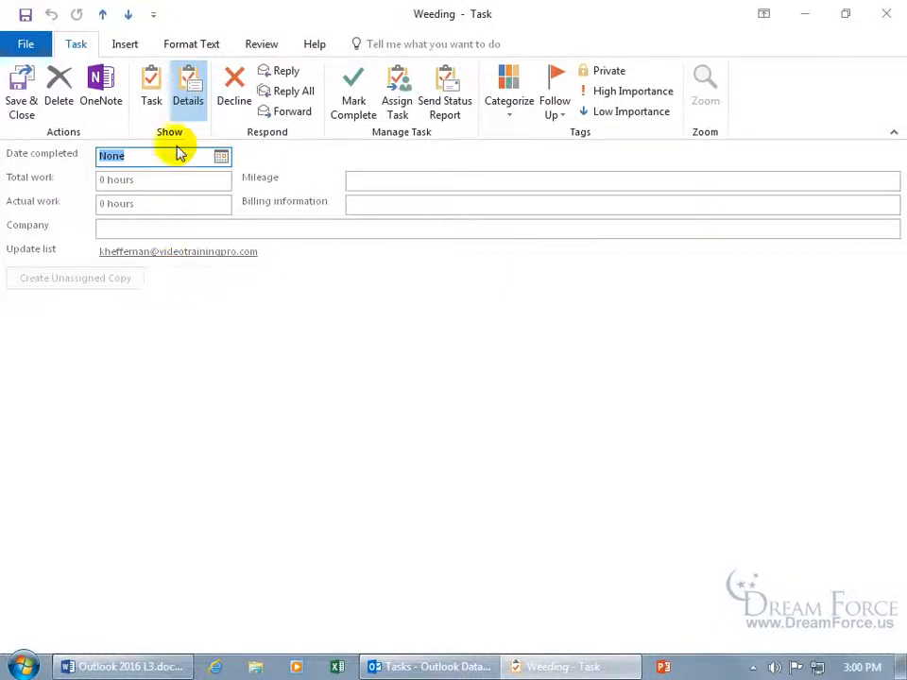
left_click(154, 91)
Step: Set the Weeding task's completion to 75% and save and close the task
left_click(135, 189)
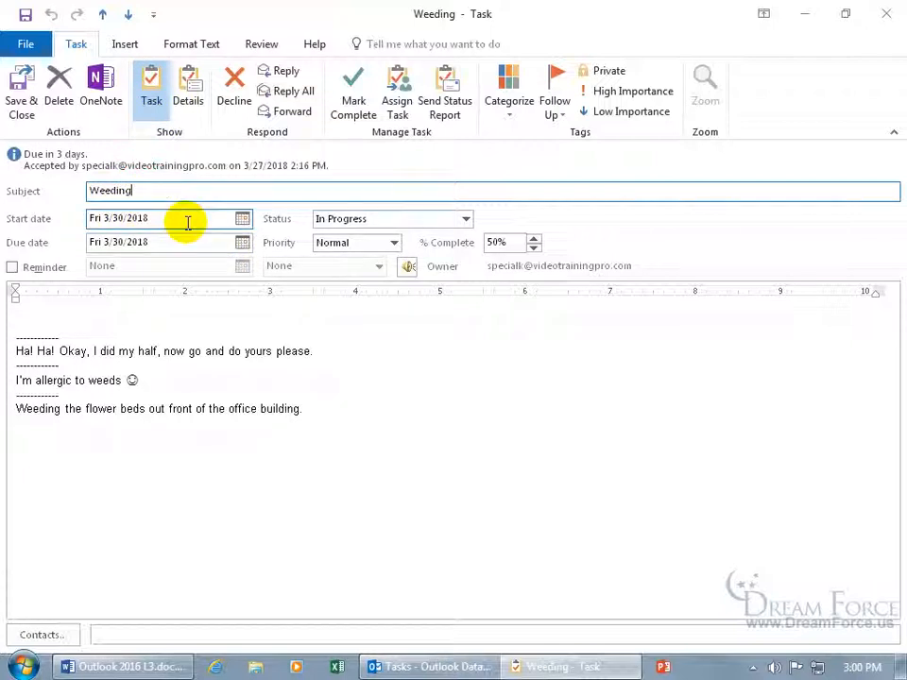
key("BackSpace")
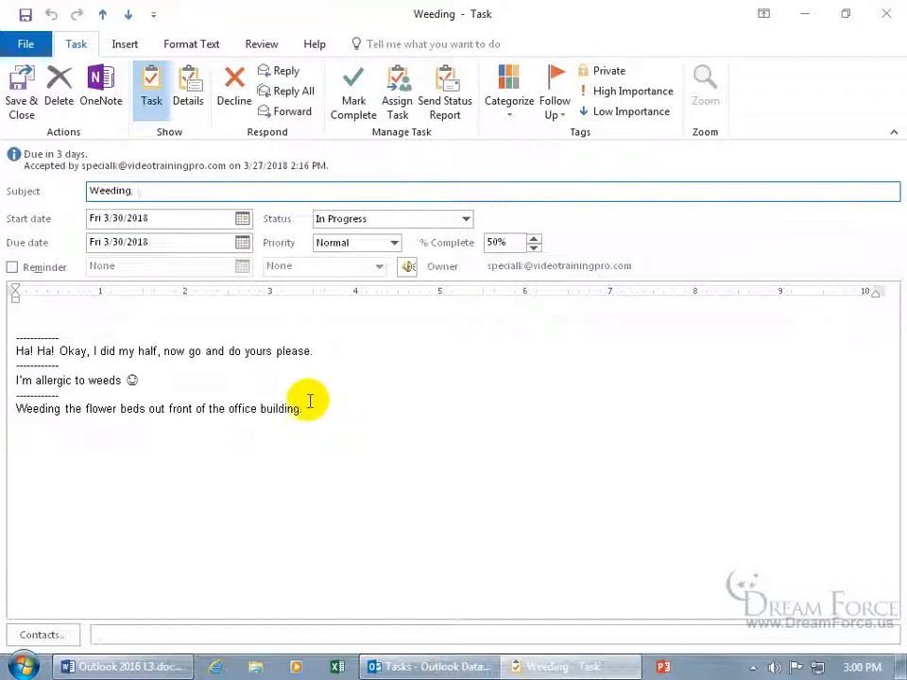
left_click(61, 312)
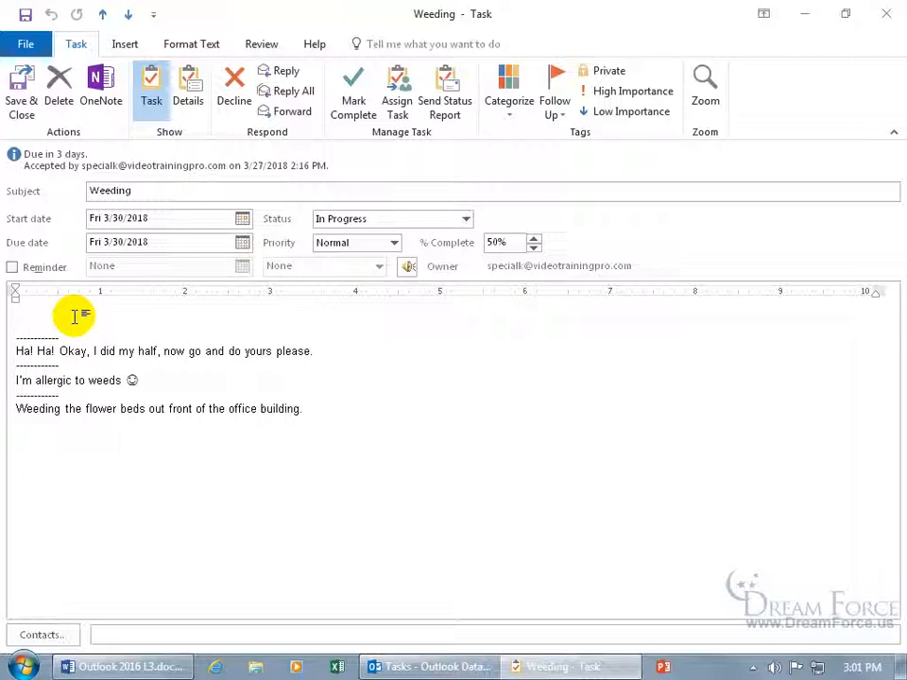
left_click(534, 238)
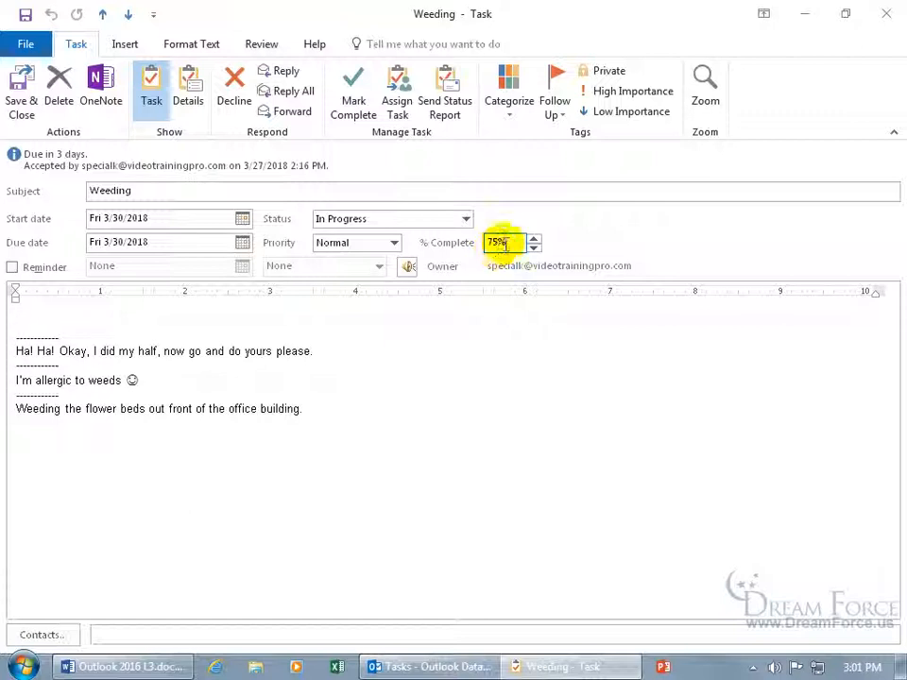
left_click(18, 87)
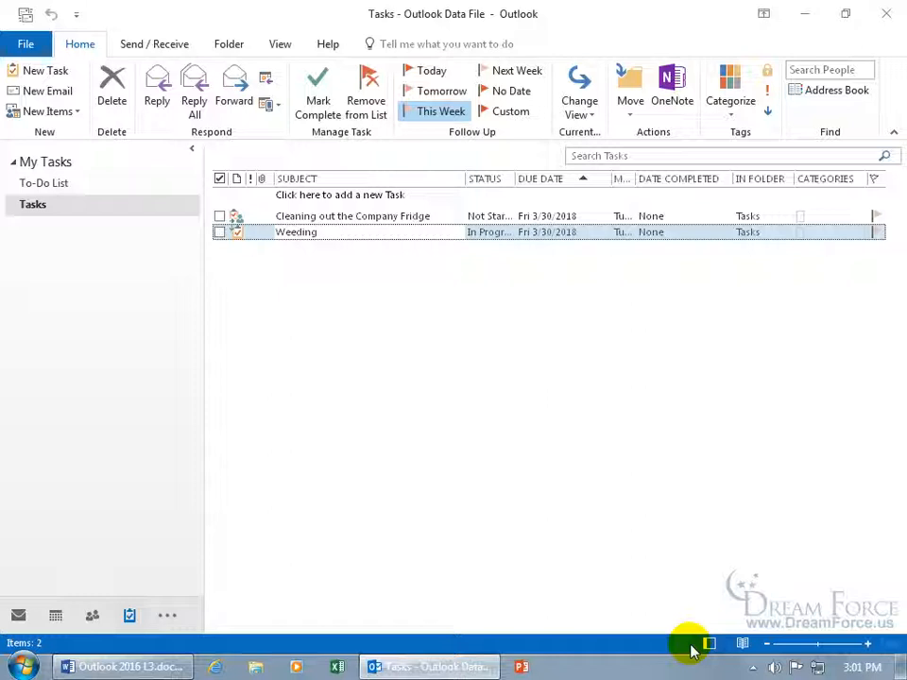
Step: Open the sent Weeding task update from the sent mail, shorten its subject to "Weedin", and save and close it
left_click(18, 615)
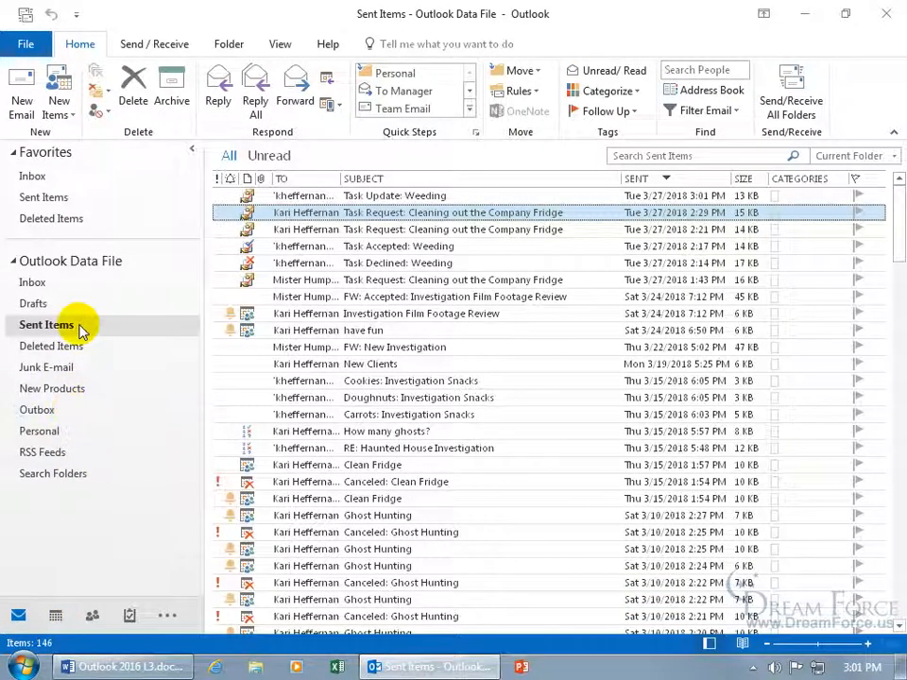
double_click(368, 199)
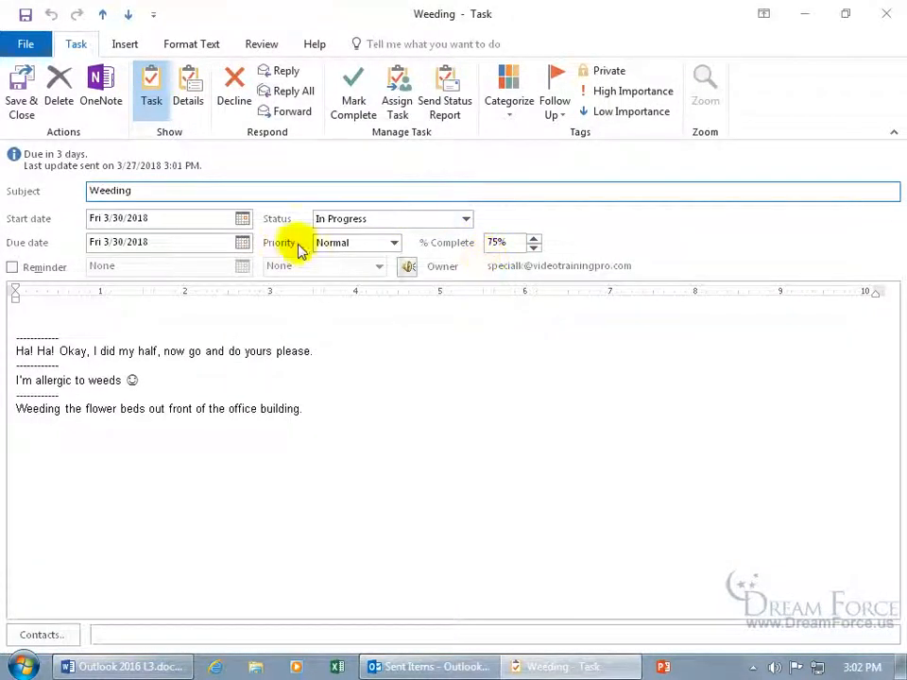
key("BackSpace")
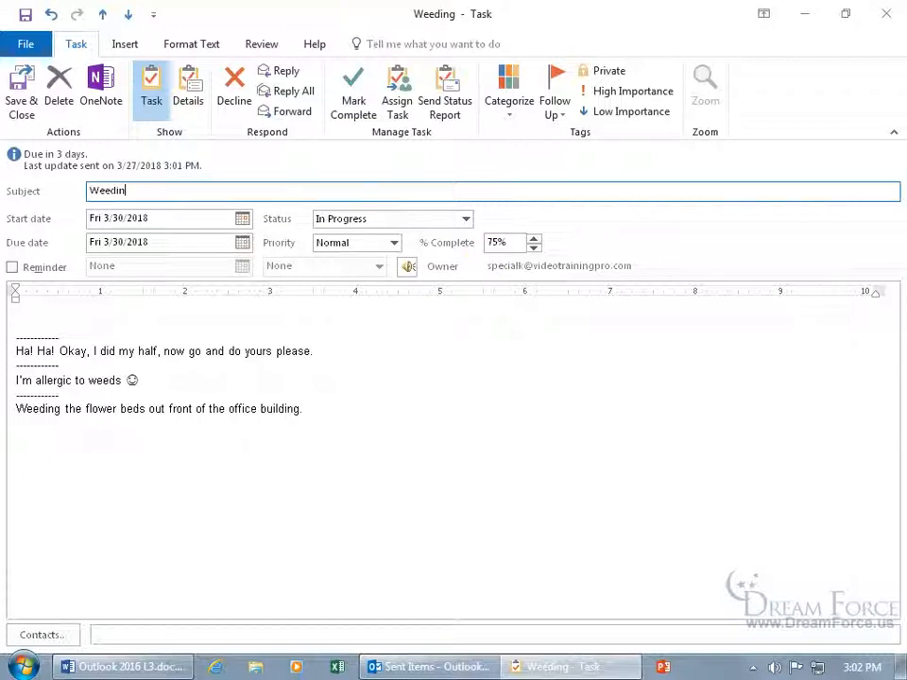
left_click(28, 101)
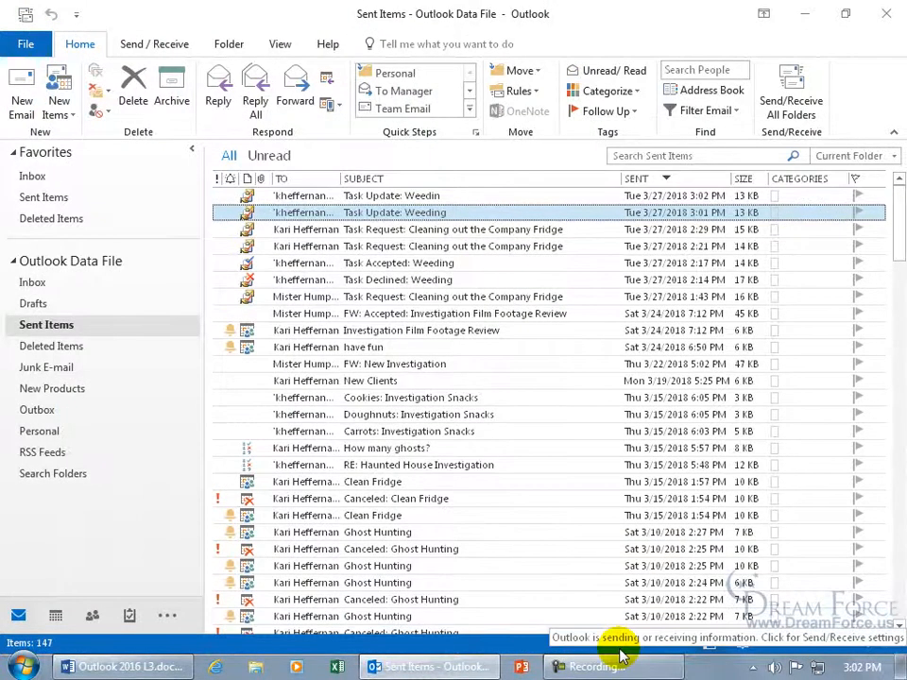
Step: View the newest sent update for the Weedin task and return to the task list
double_click(408, 197)
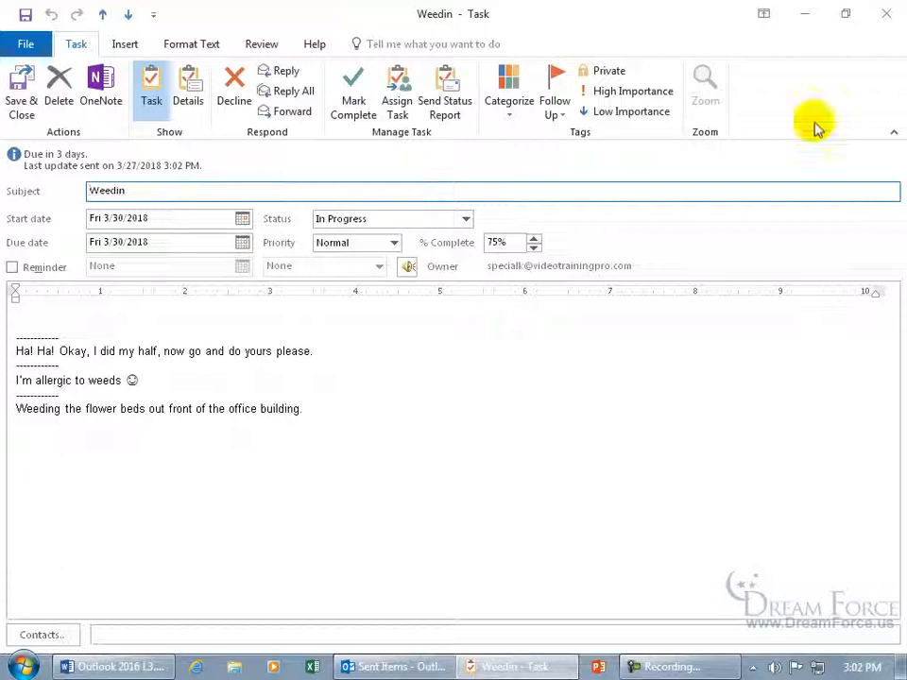
left_click(885, 13)
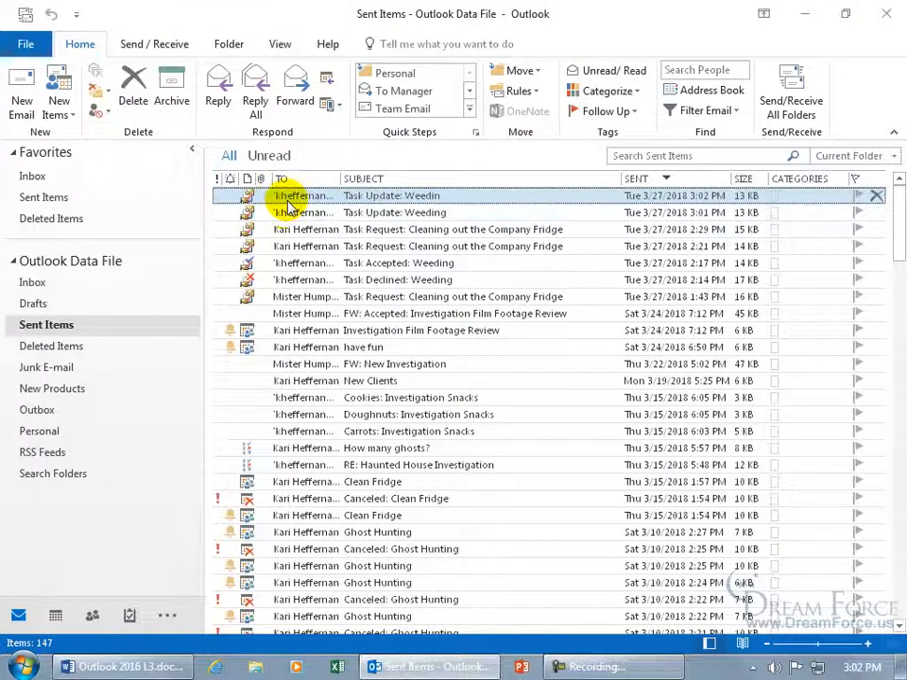
left_click(130, 615)
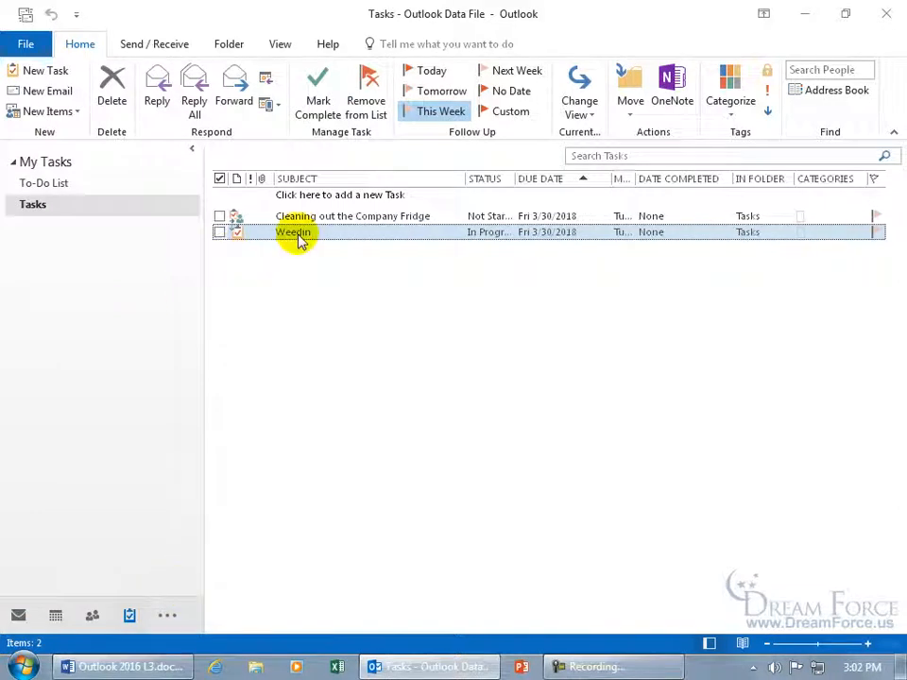
Step: Set the Weedin task's completion to 99%, save it, and close the task
left_click(296, 233)
double_click(295, 233)
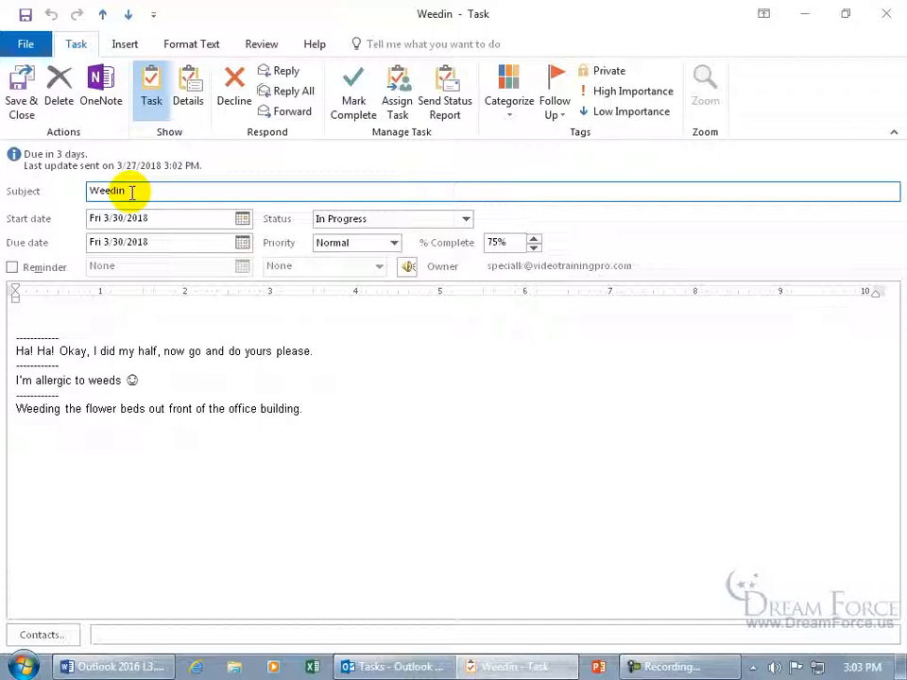
left_click(496, 243)
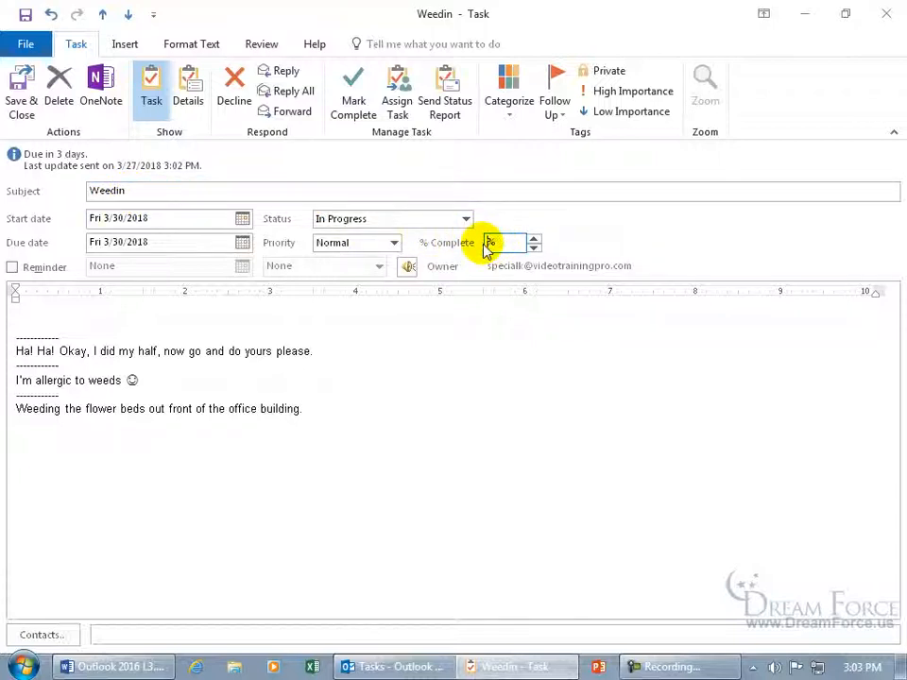
type("99")
left_click(24, 16)
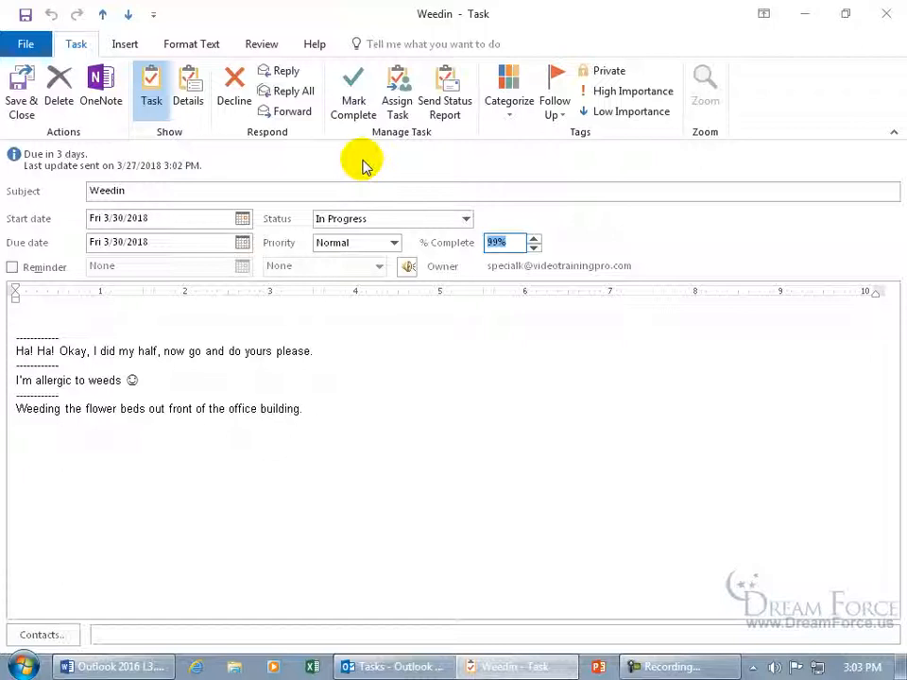
left_click(885, 14)
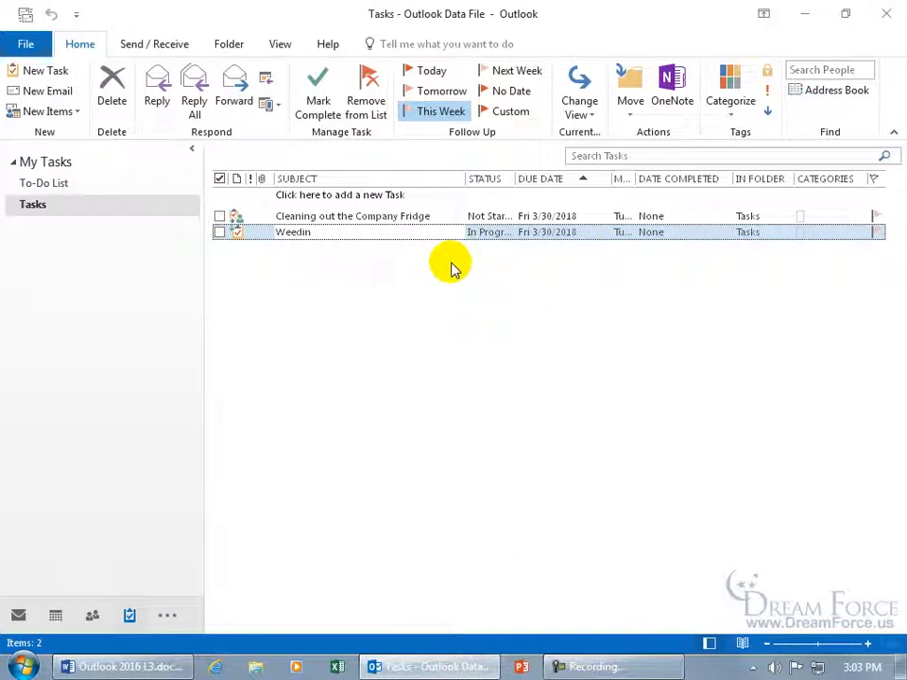
Step: Check the response status of the Cleaning out the Company Fridge task, and send and receive all folders
double_click(371, 218)
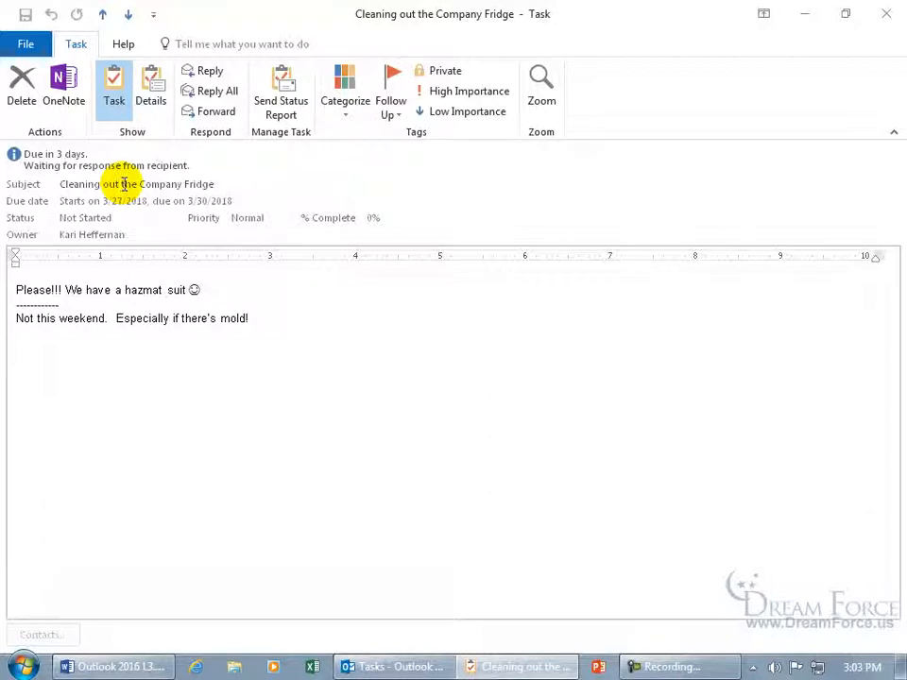
left_click(887, 13)
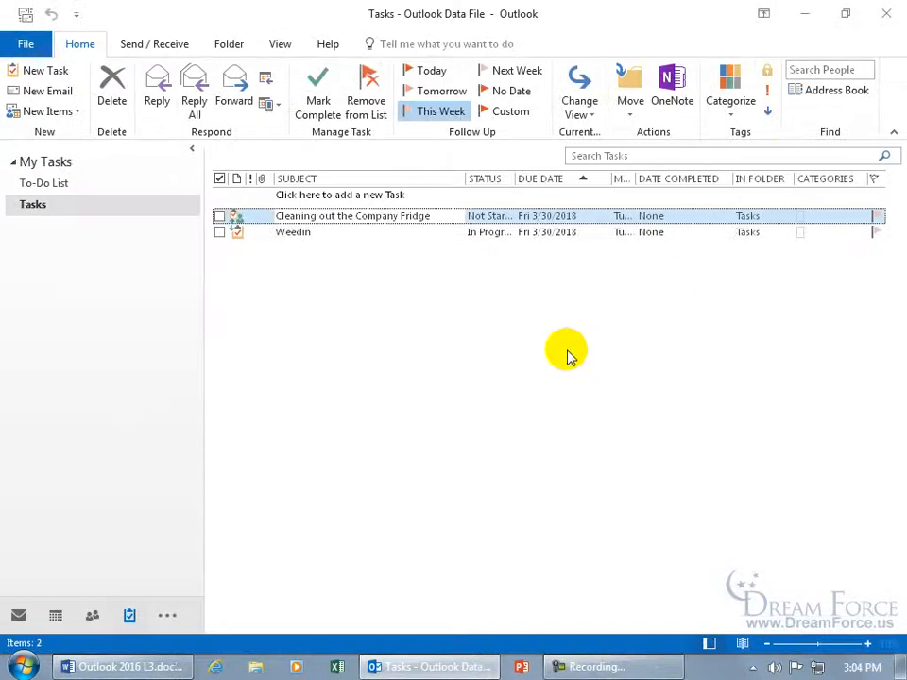
left_click(25, 17)
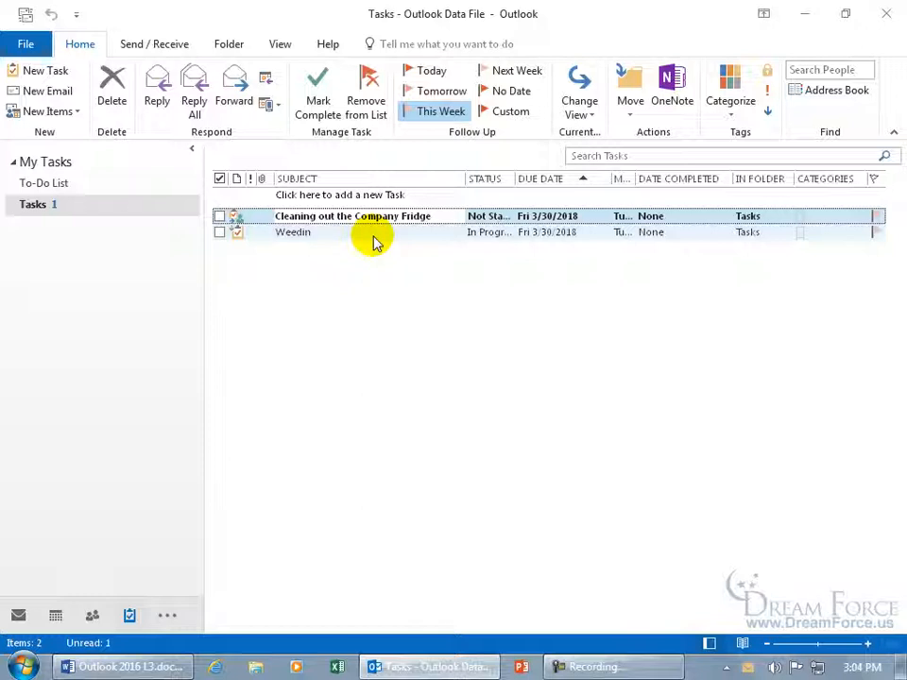
Step: Read the inbox message accepting the Cleaning out the Company Fridge task and delete it
left_click(20, 616)
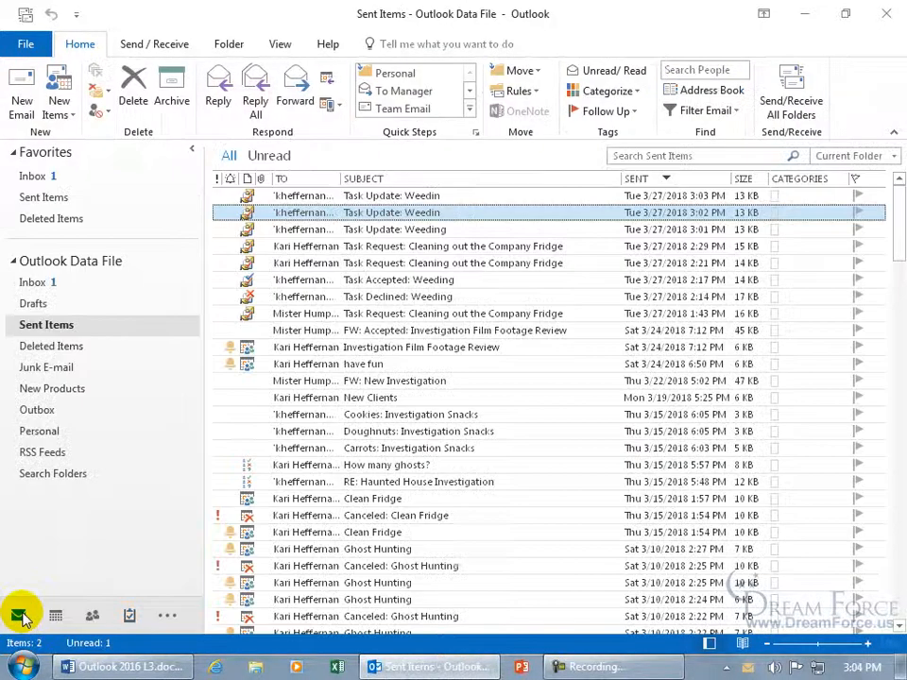
left_click(45, 283)
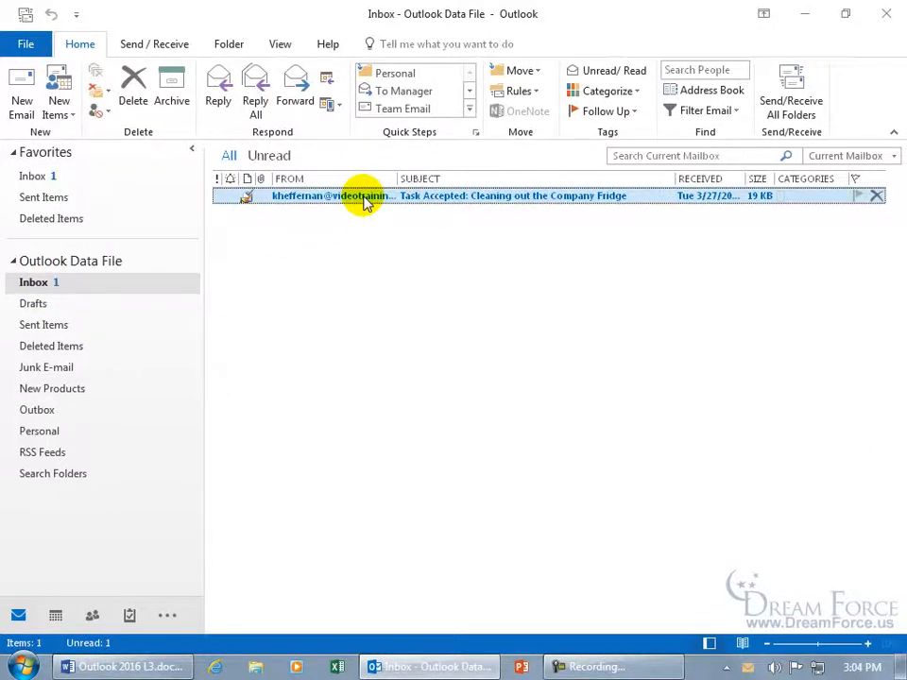
double_click(365, 197)
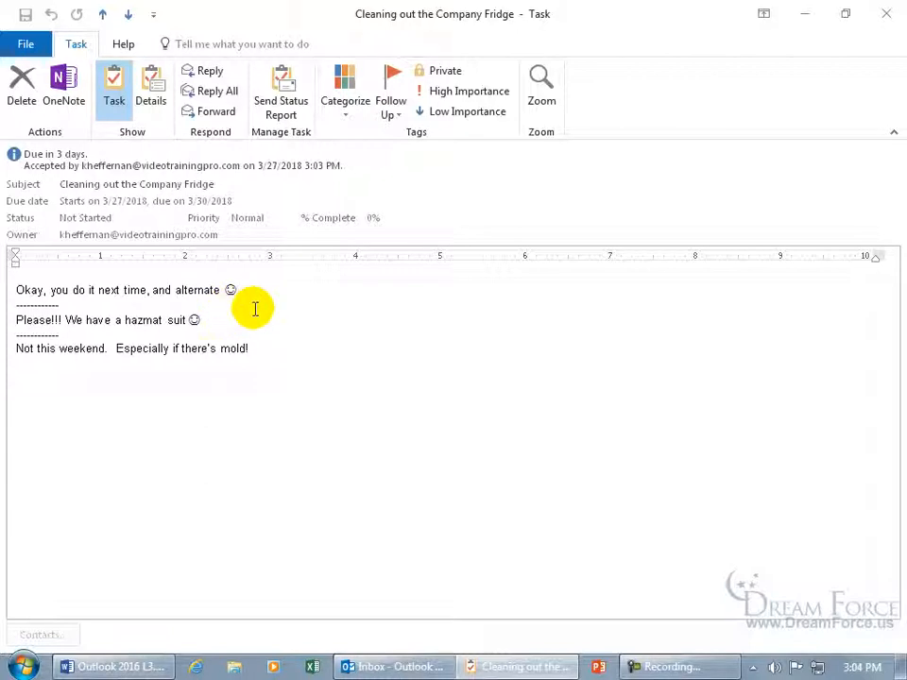
left_click(21, 90)
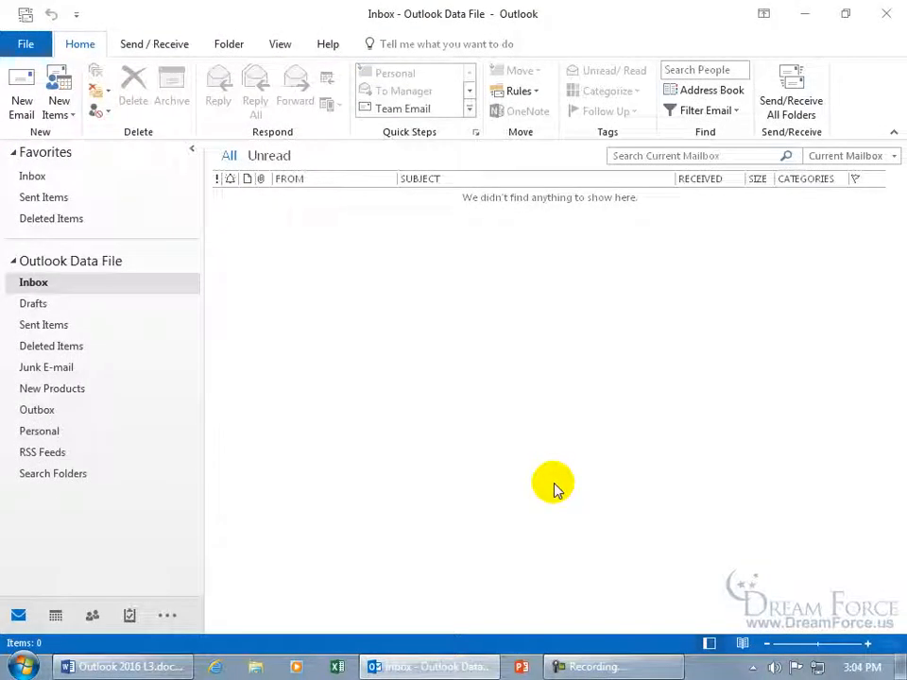
Step: Open the accepted Cleaning out the Company Fridge task from the task list, review its progress and comments, and close it
left_click(130, 617)
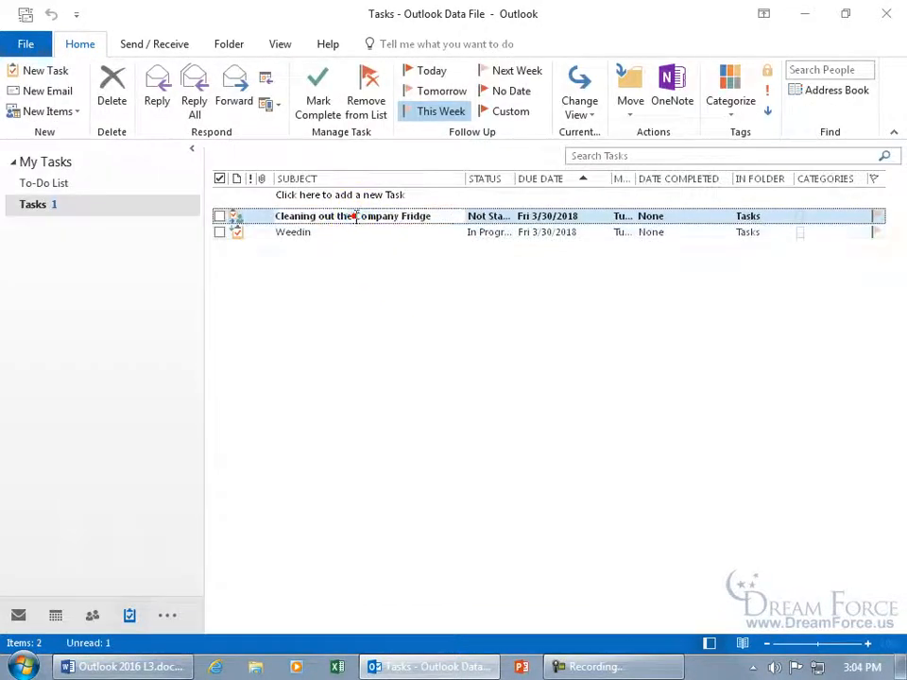
double_click(358, 217)
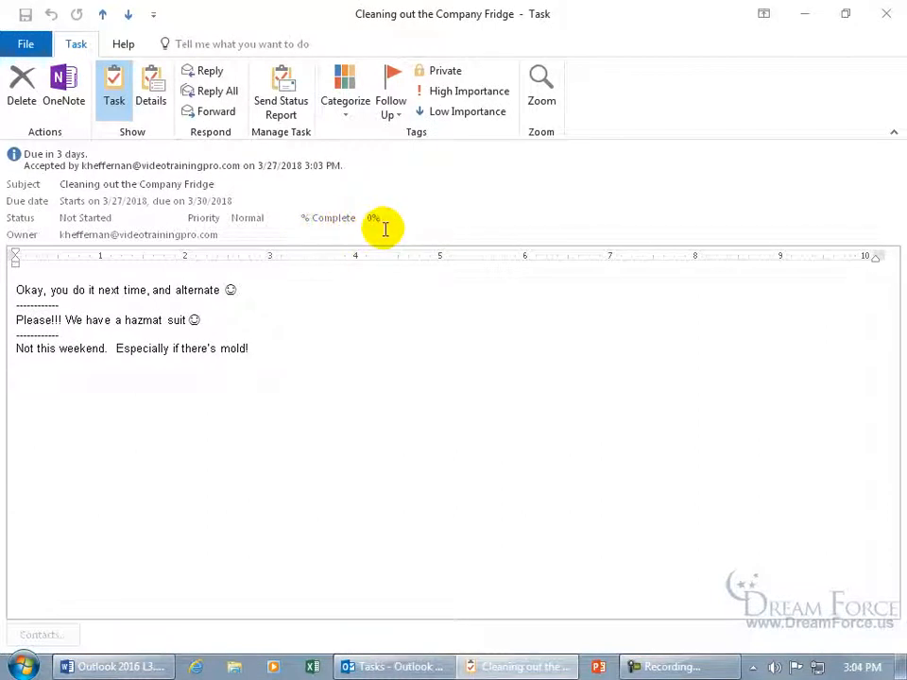
left_click(888, 13)
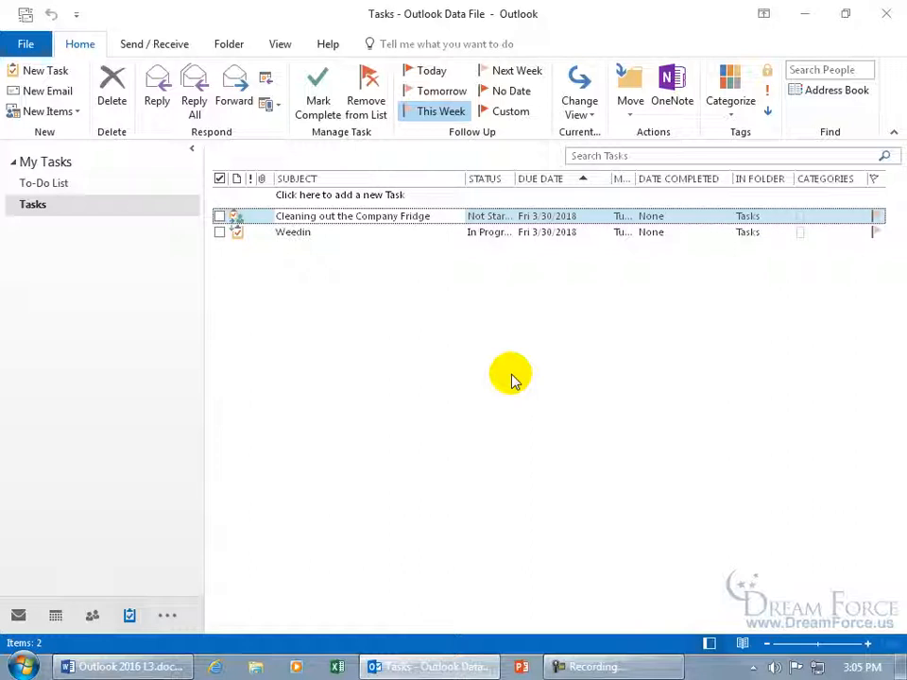
left_click(511, 380)
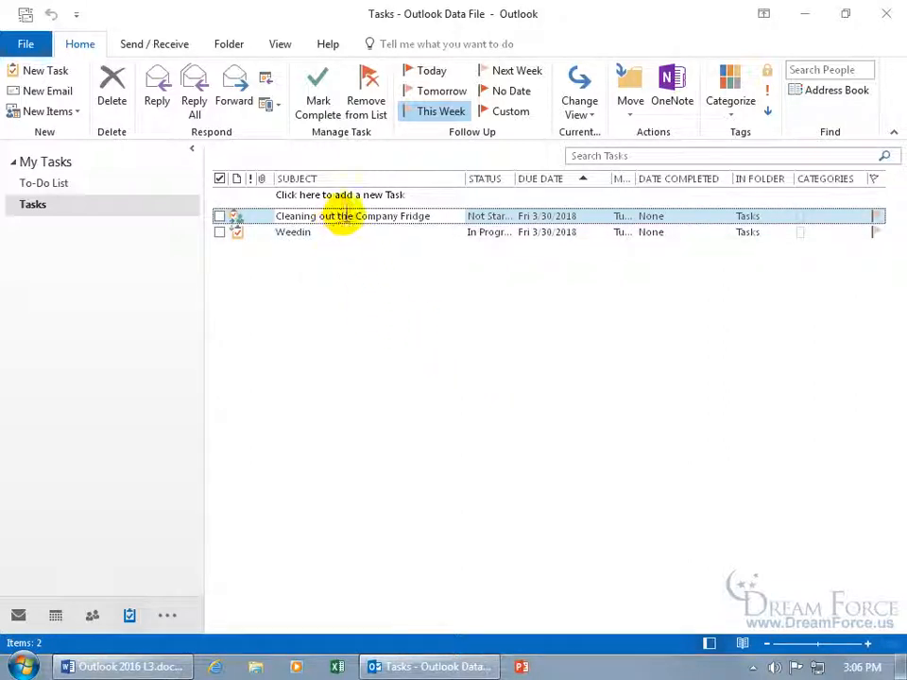
Step: Send and receive all folders, check the inbox for a task update message, and return to the task list
left_click(24, 14)
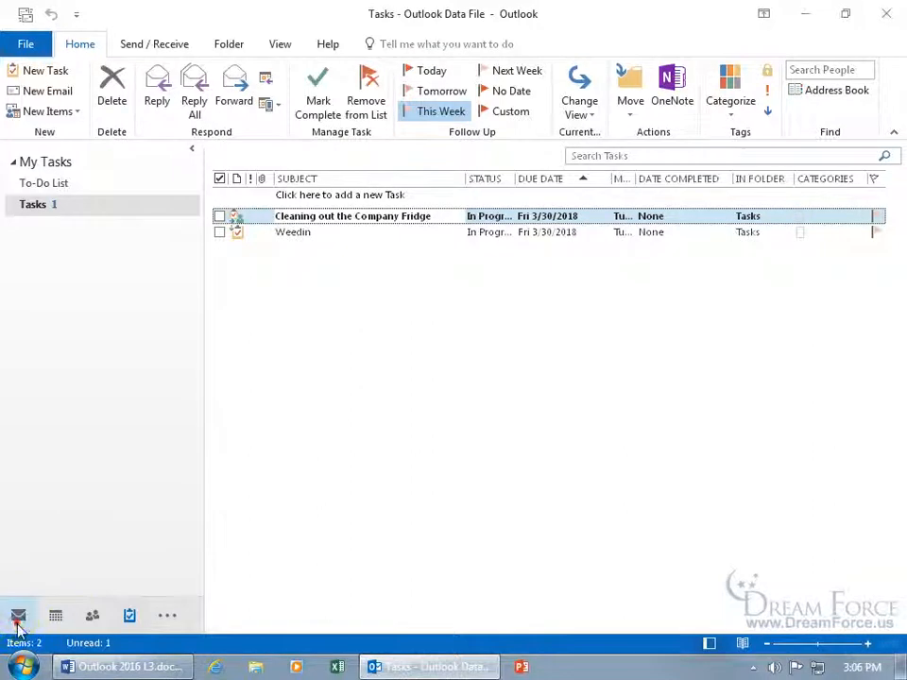
left_click(18, 616)
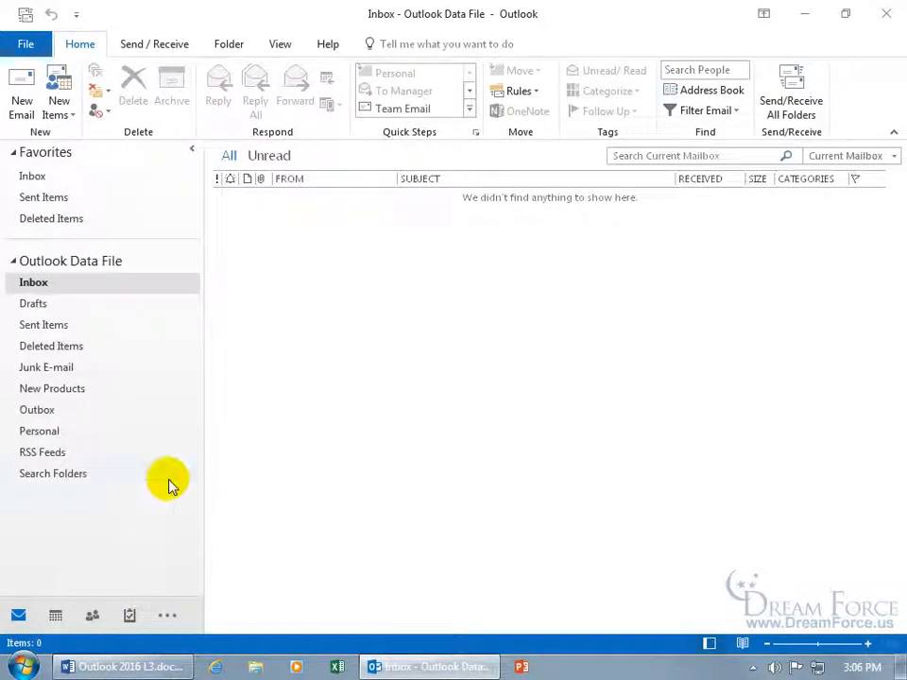
left_click(130, 615)
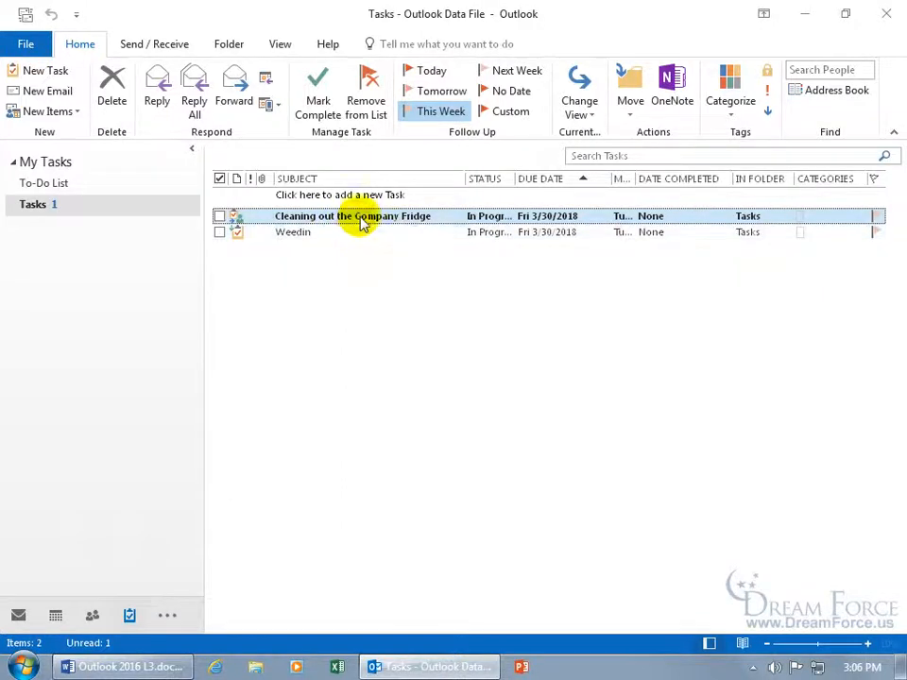
Step: Open the Cleaning out the Company Fridge task, review its progress, comments and work-hour details, and close it
double_click(361, 217)
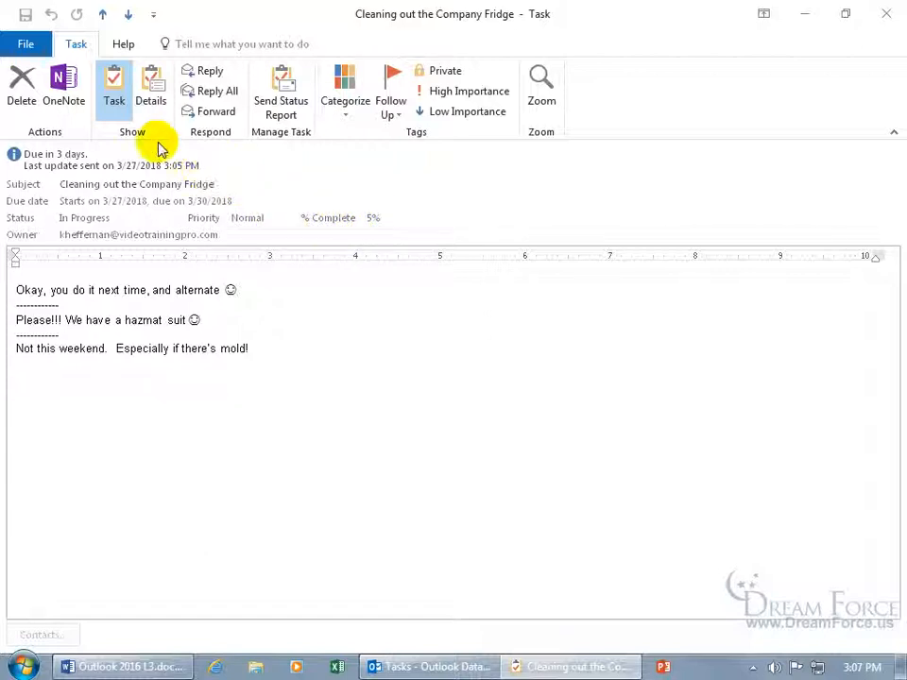
left_click(152, 93)
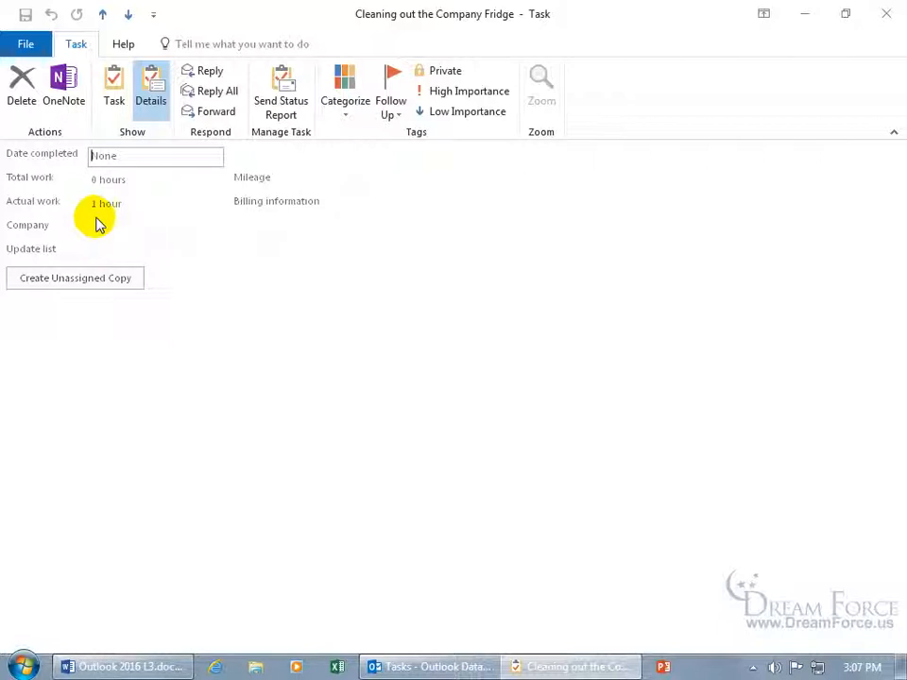
left_click(114, 100)
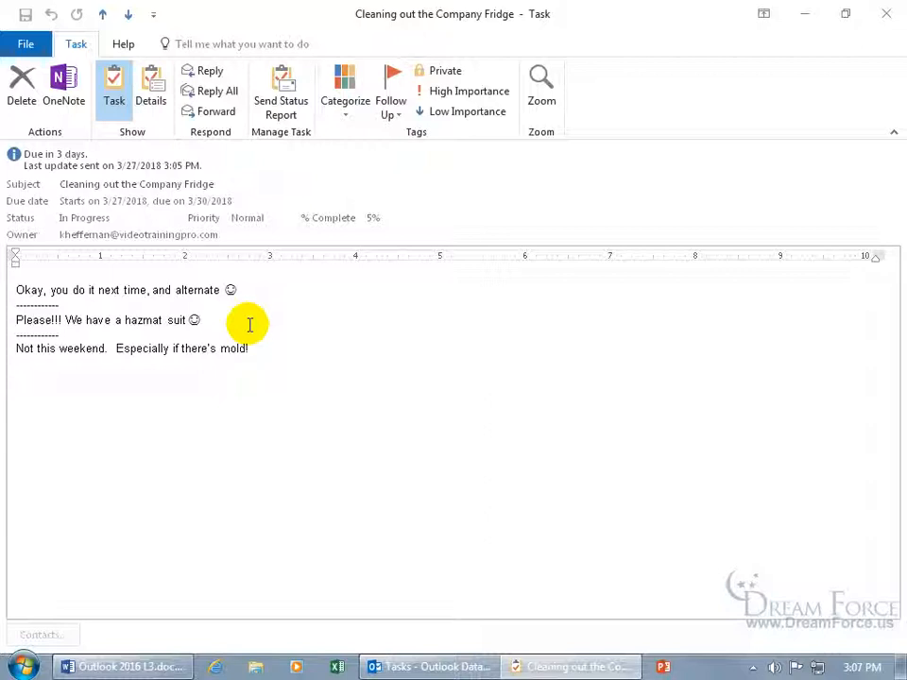
left_click(887, 15)
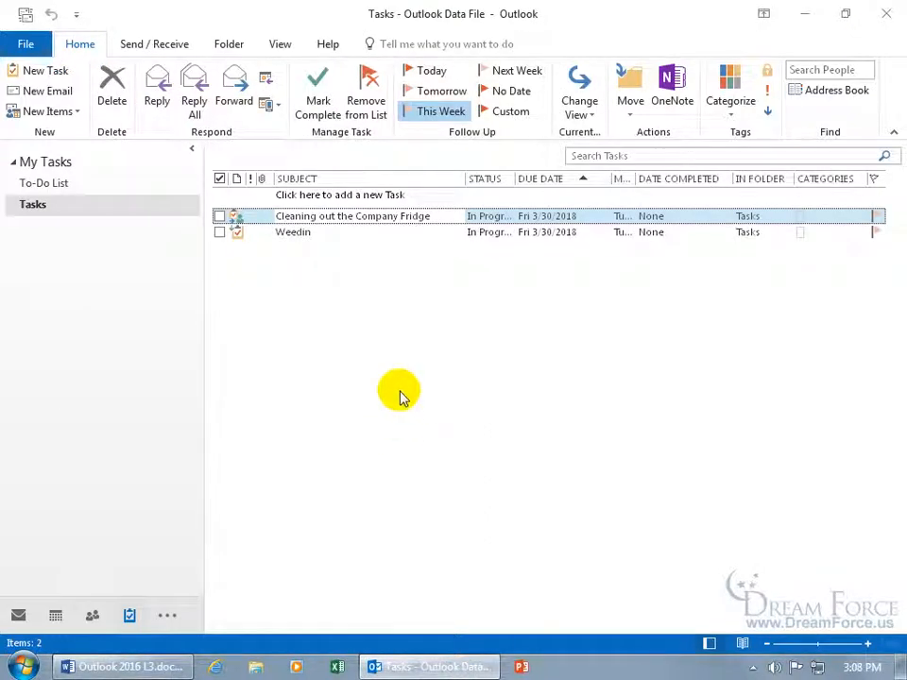
Step: Retrieve the next update to the Cleaning out the Company Fridge task and review its progress, comment and actual work hours
left_click(25, 16)
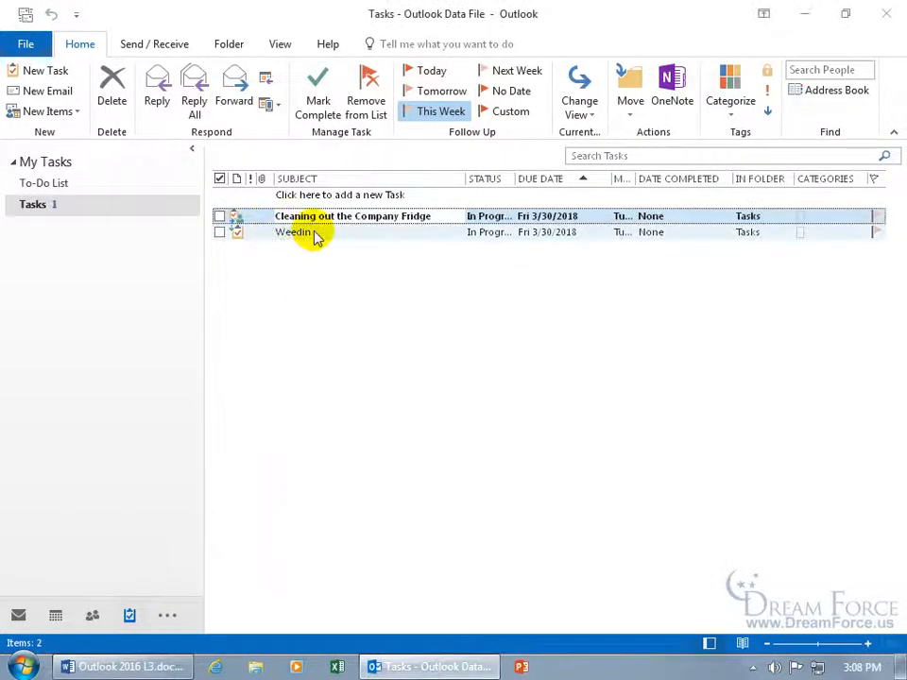
double_click(383, 216)
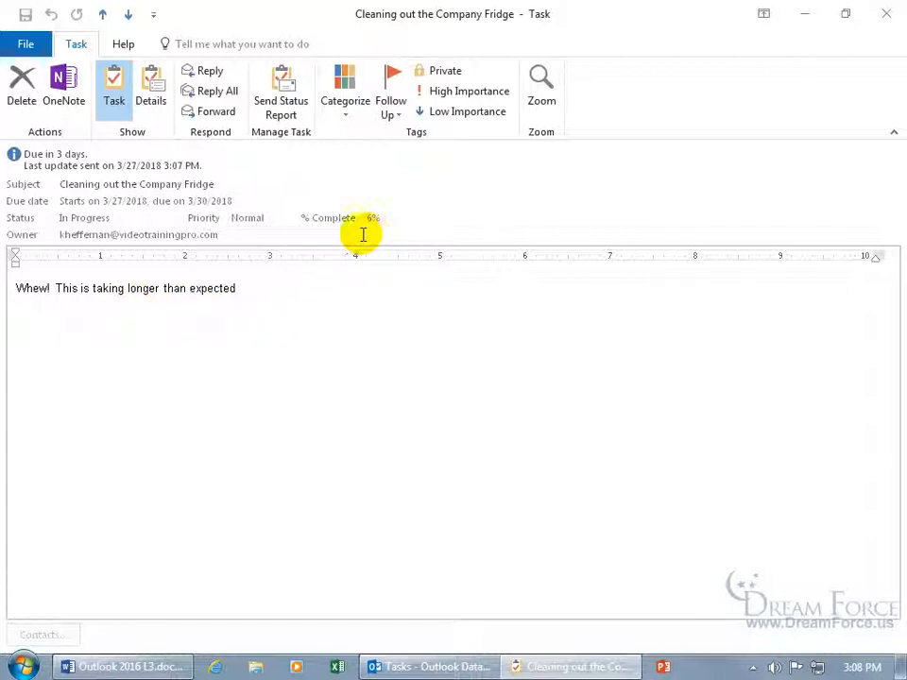
left_click(151, 99)
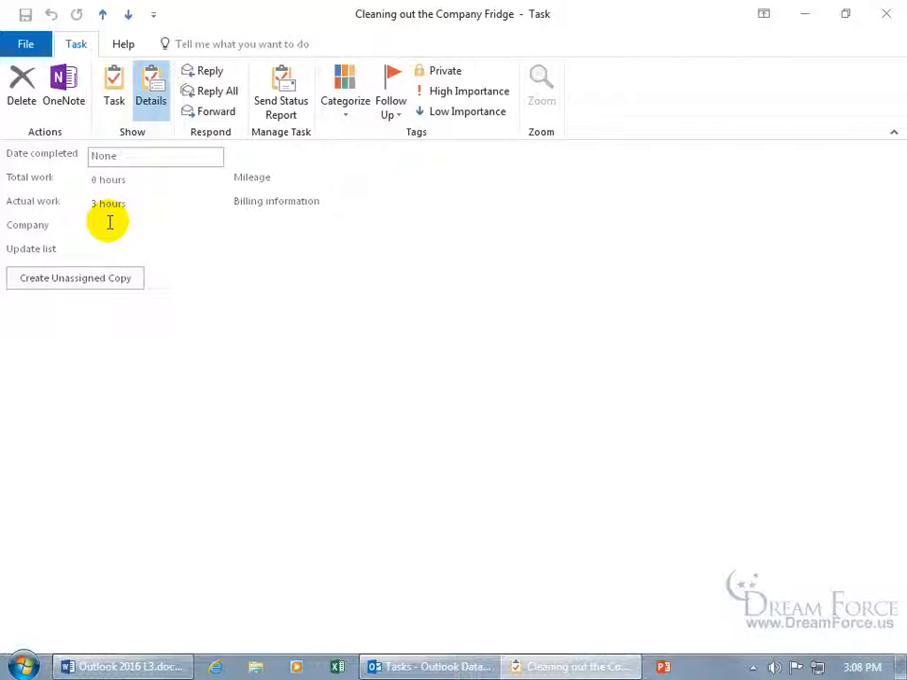
left_click(115, 96)
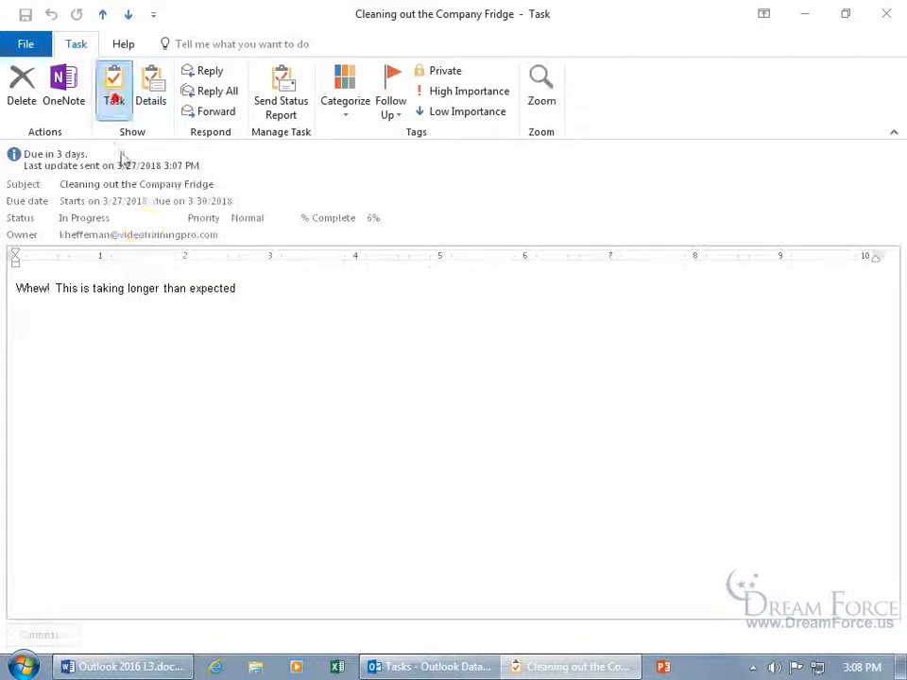
left_click(886, 14)
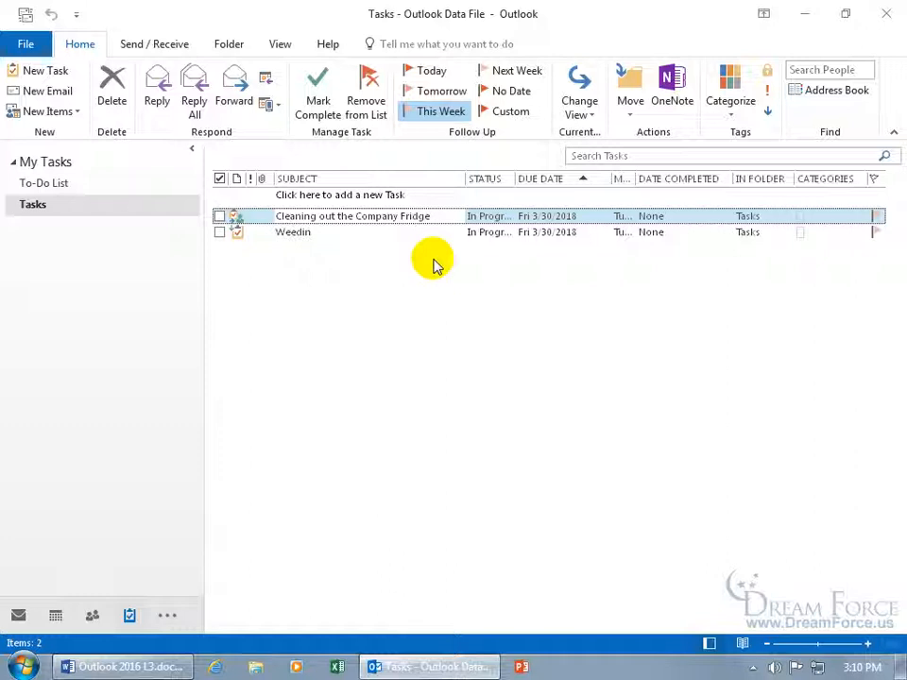
Step: Send and receive all folders again, and check the Cleaning out the Company Fridge task's subject, update time and progress
left_click(24, 13)
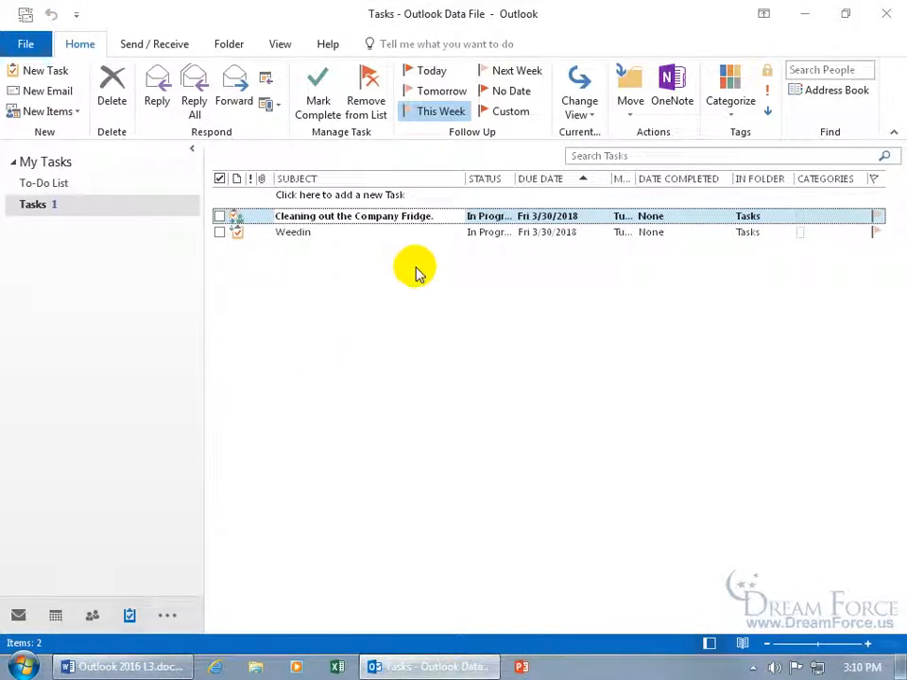
double_click(418, 217)
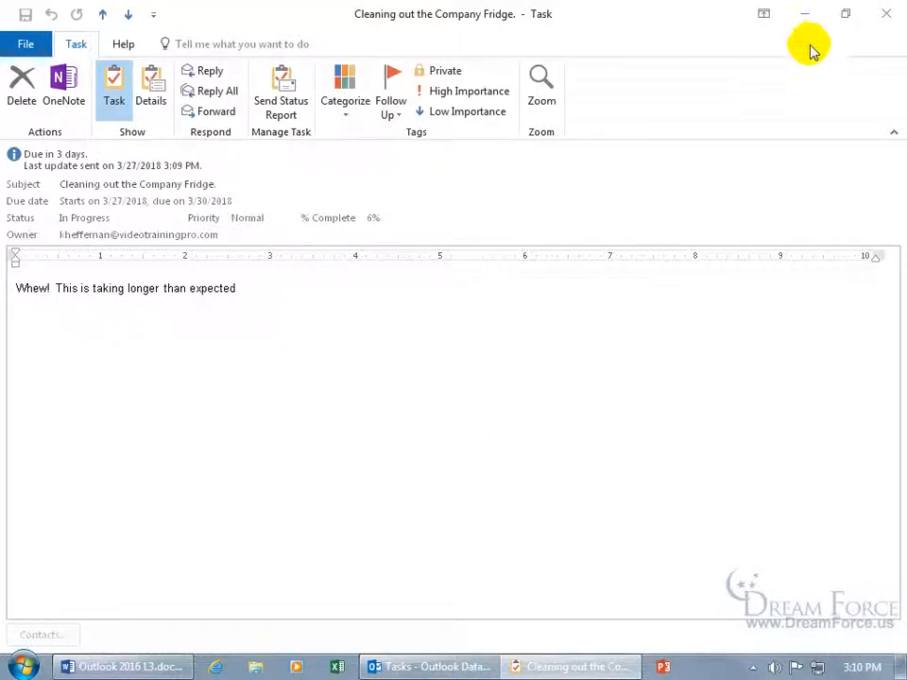
left_click(887, 15)
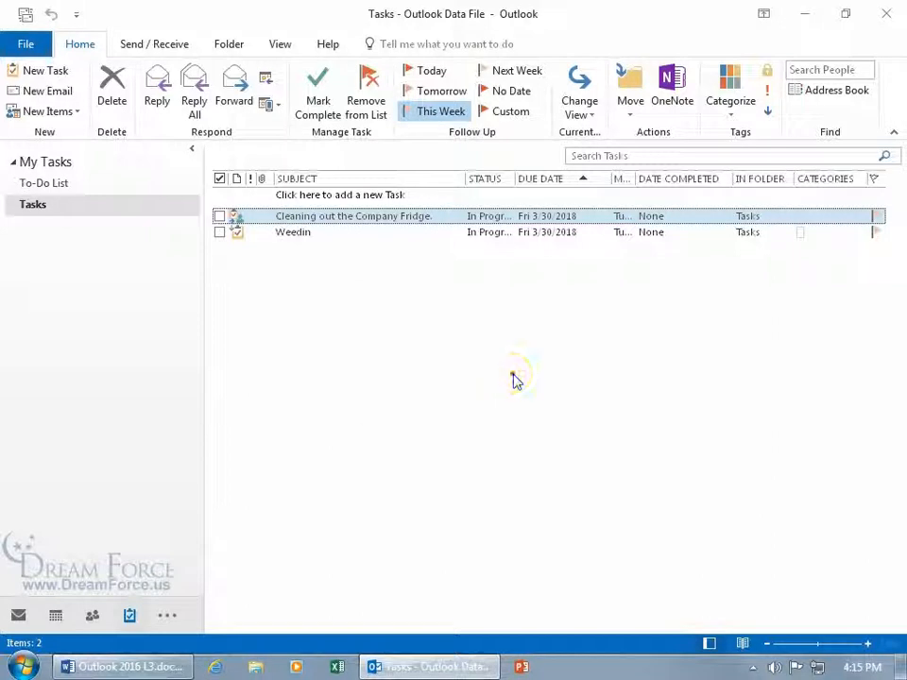
Step: Start a new assigned task to examine its updated-copy and status-report options, and discard it without saving
double_click(513, 378)
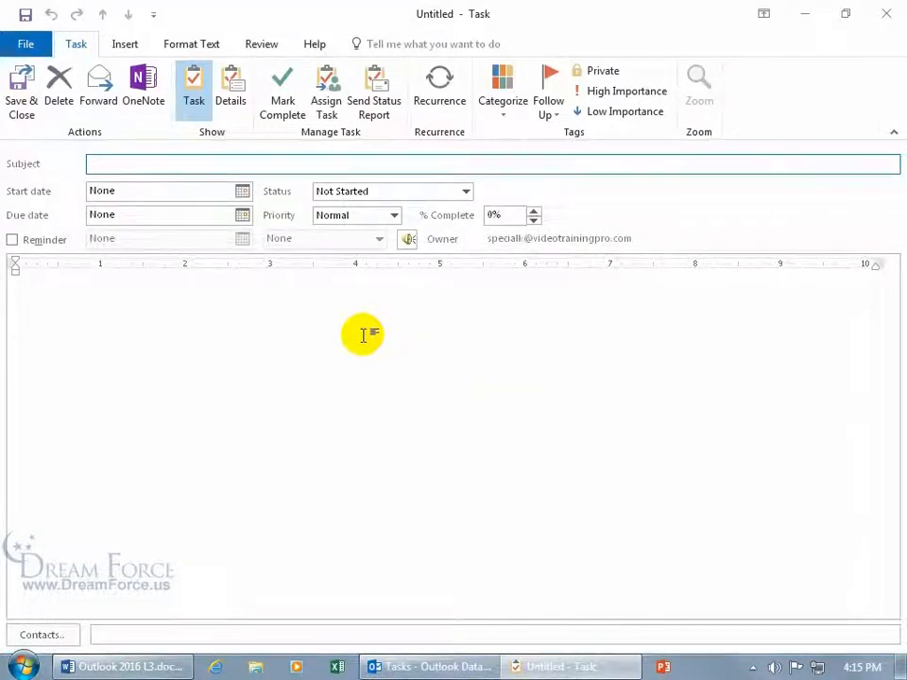
left_click(327, 110)
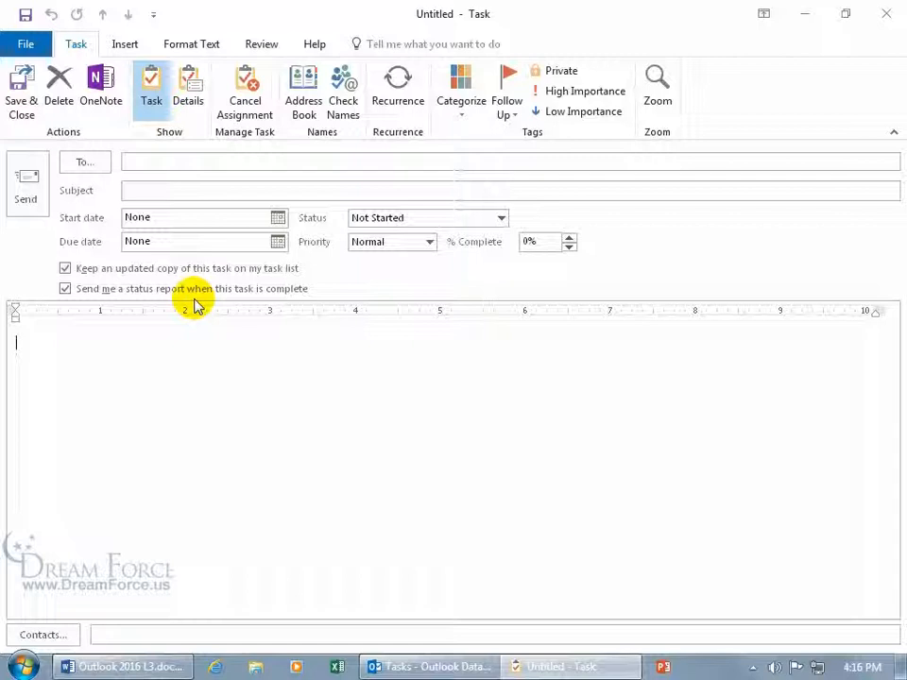
left_click(886, 14)
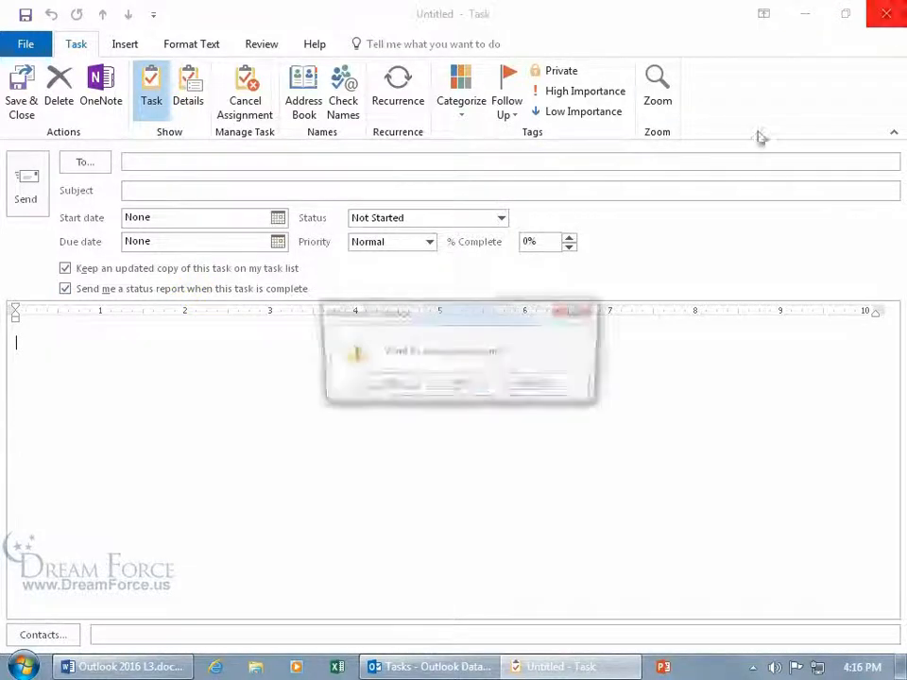
left_click(450, 385)
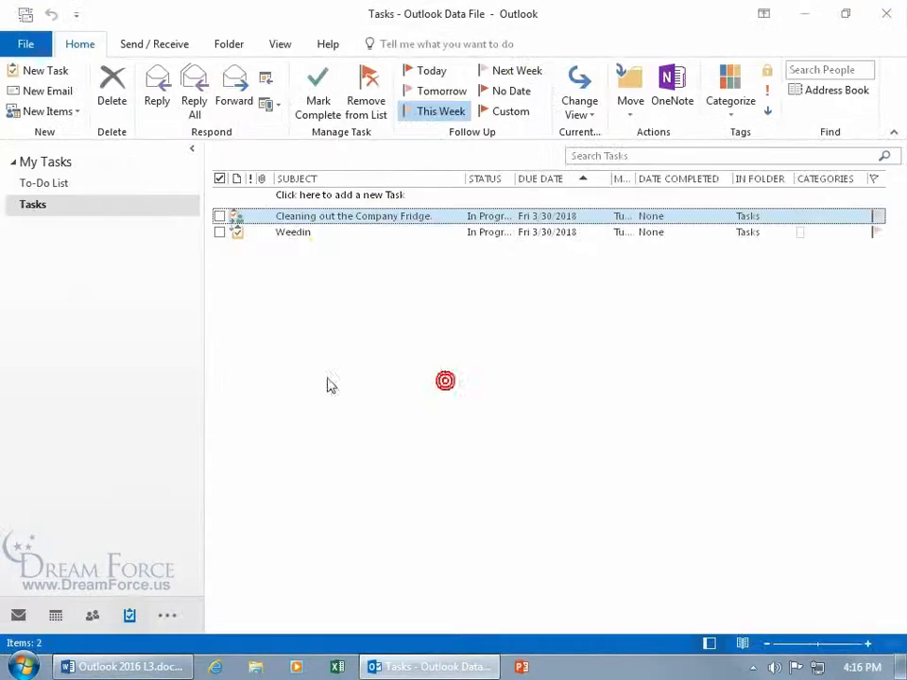
Step: Draft a status report for the Cleaning out the Company Fridge task without its comment, set % Complete to 7%, and discard it
left_click(349, 215)
double_click(349, 215)
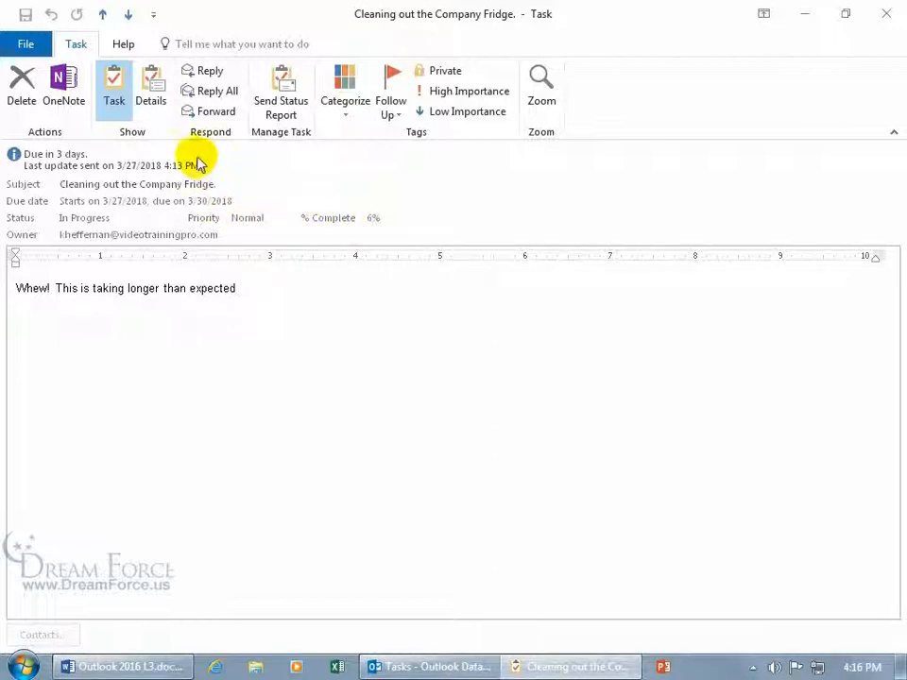
left_click(288, 109)
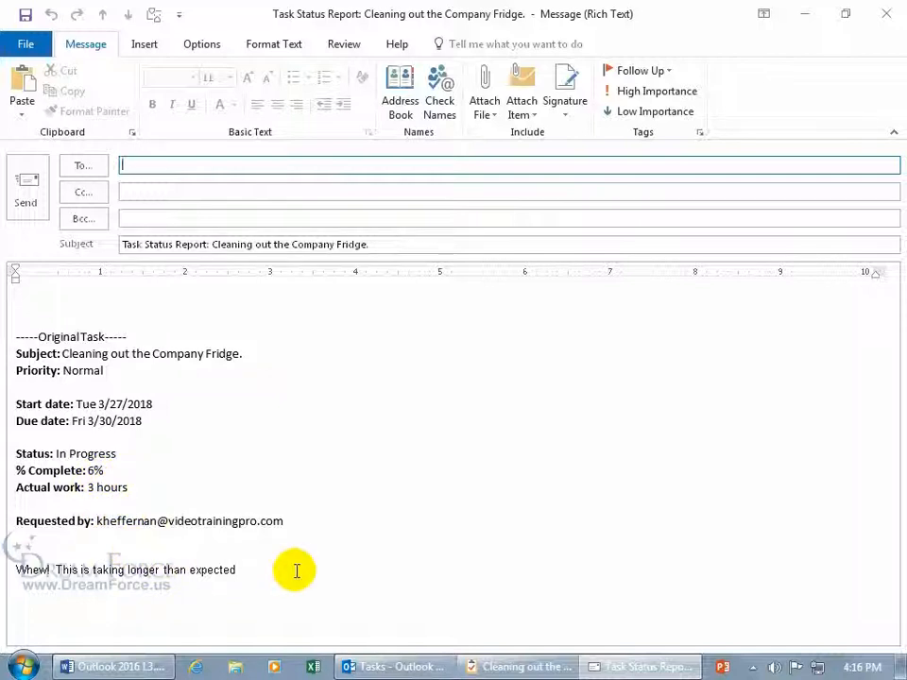
left_click_drag(296, 571, 17, 570)
key("Delete")
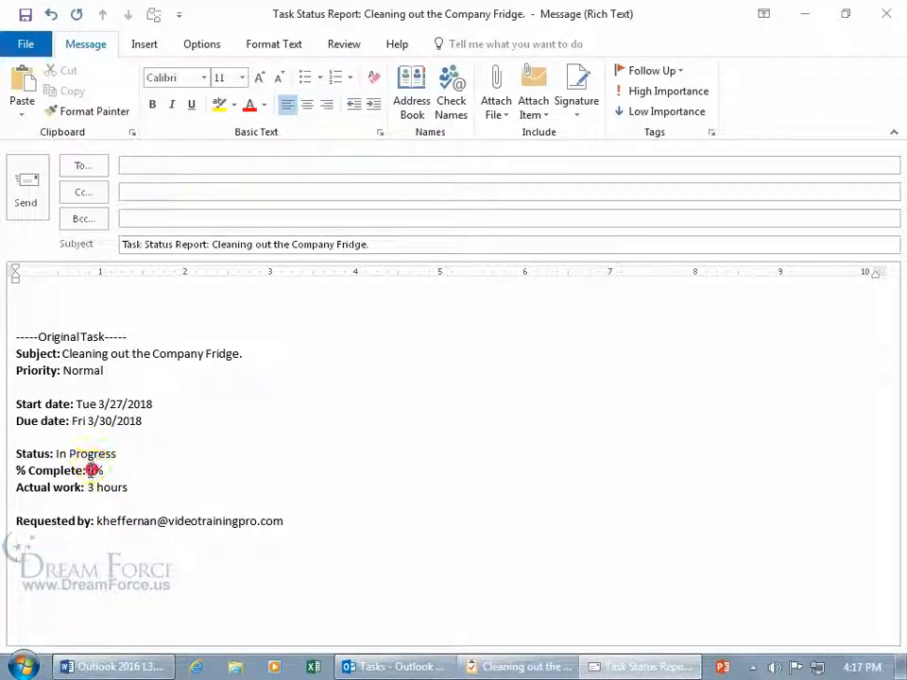
double_click(92, 469)
type("7")
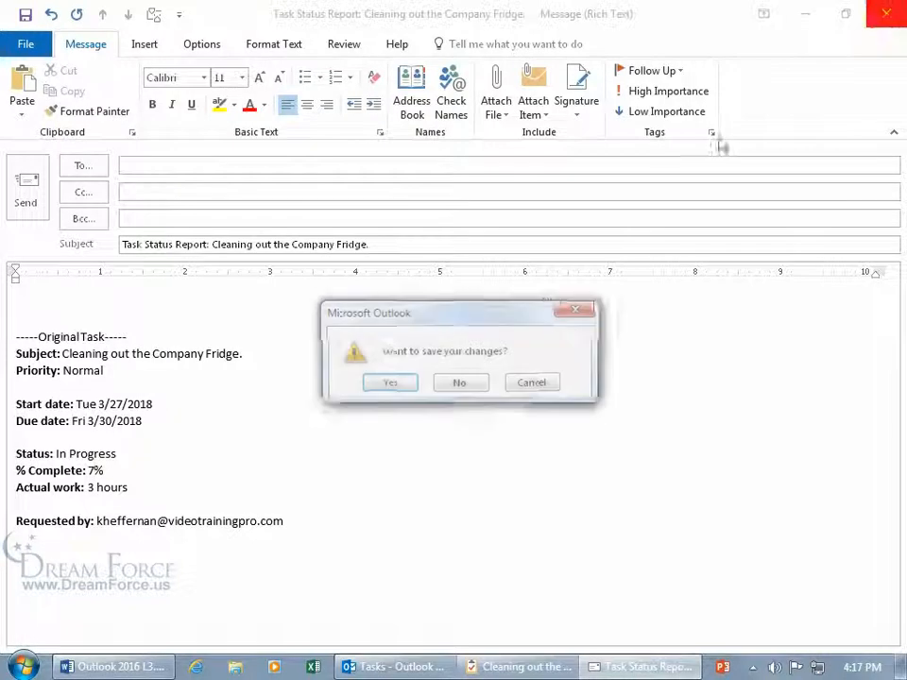
left_click(478, 380)
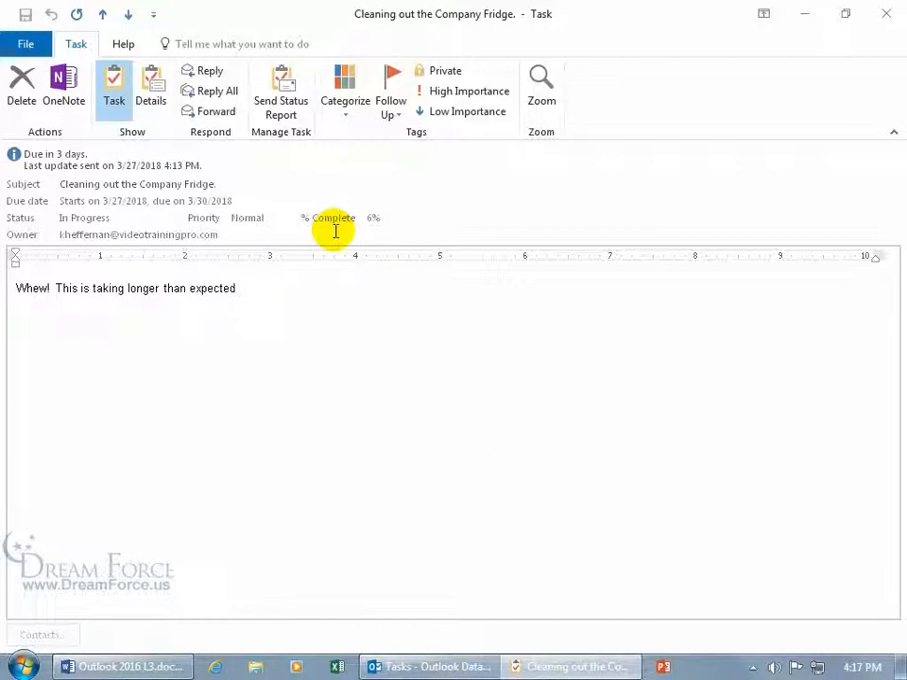
left_click(886, 13)
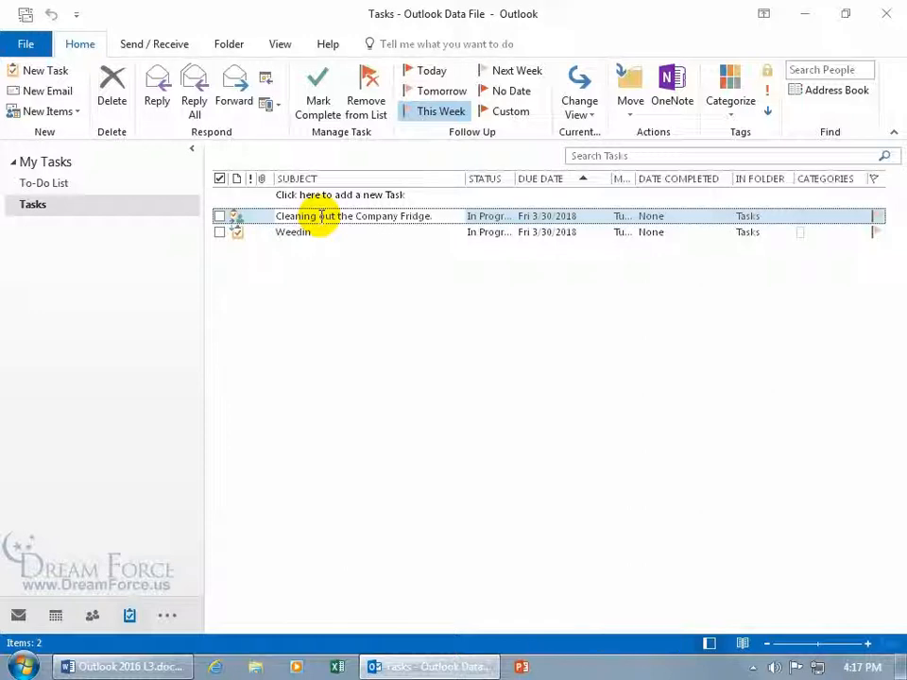
Step: Retrieve new mail in the inbox, read the task status report for Cleaning out the Company Fridge, and delete the message
left_click(21, 614)
left_click(777, 109)
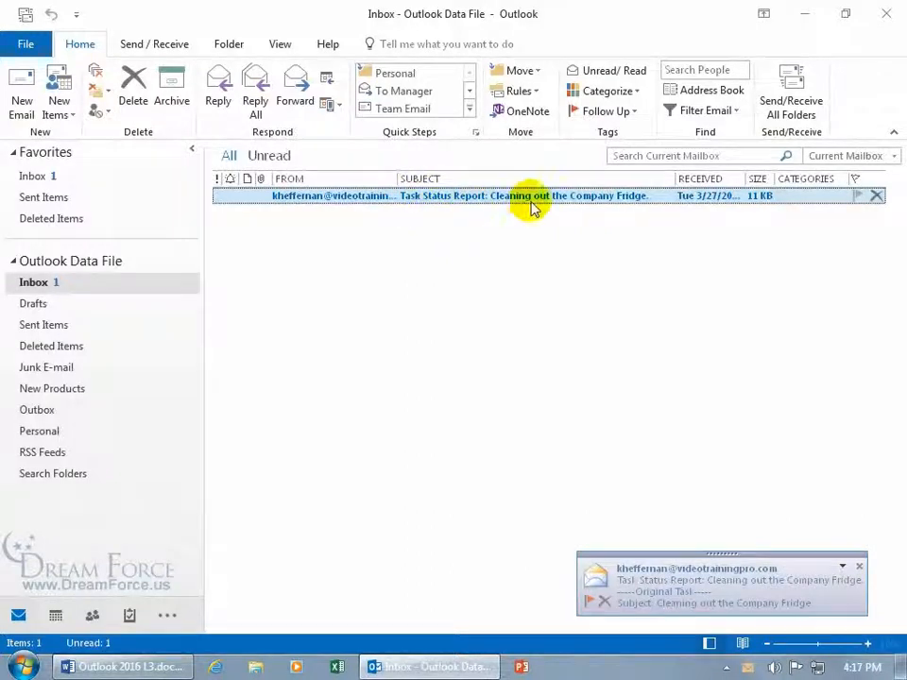
double_click(535, 201)
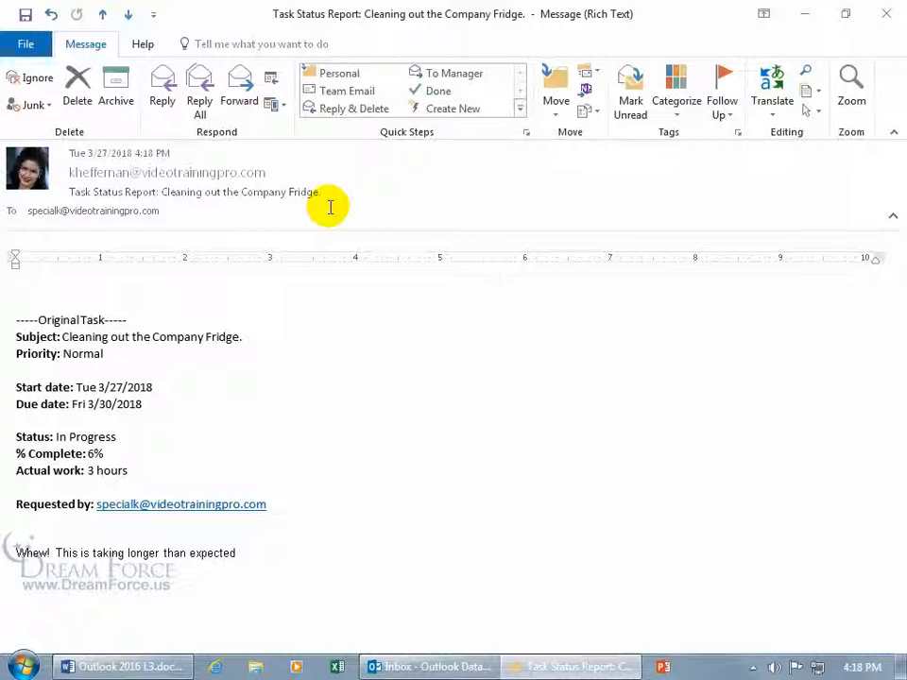
left_click(887, 14)
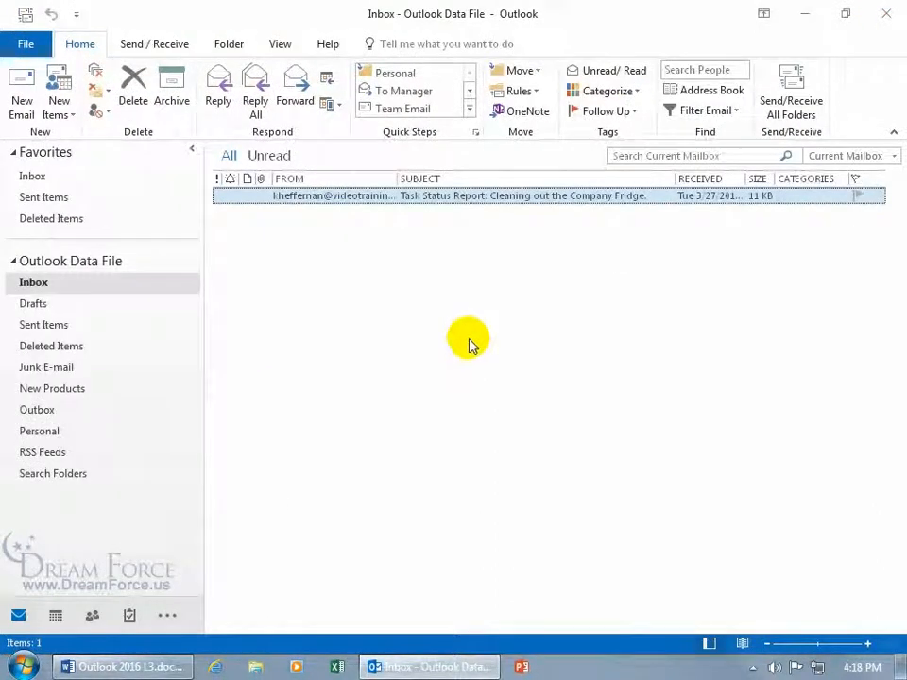
left_click(136, 97)
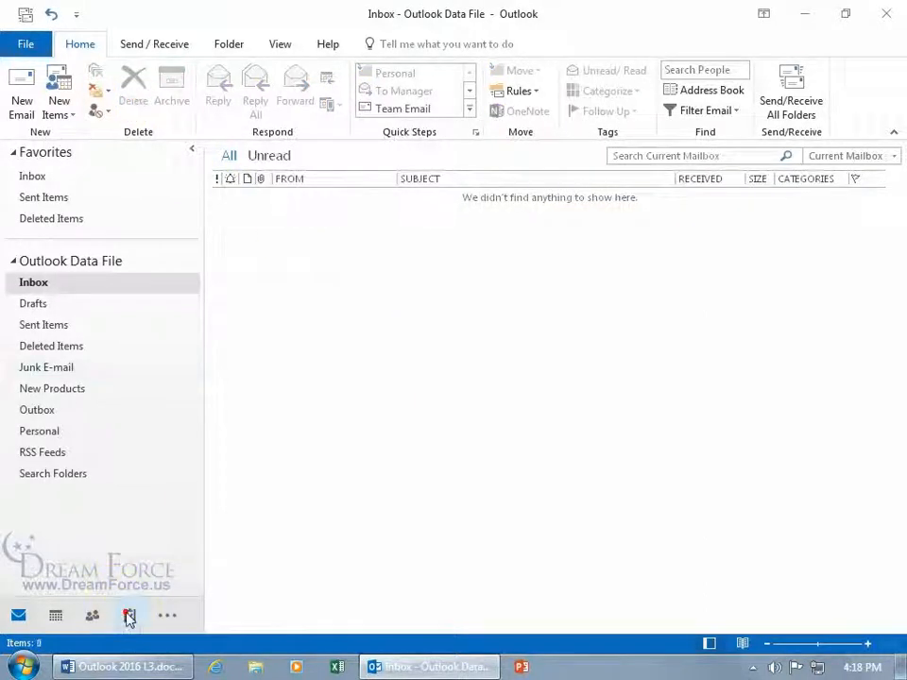
Step: Reopen the Cleaning out the Company Fridge task from the task list, compare its progress with the status report, and close it
left_click(129, 616)
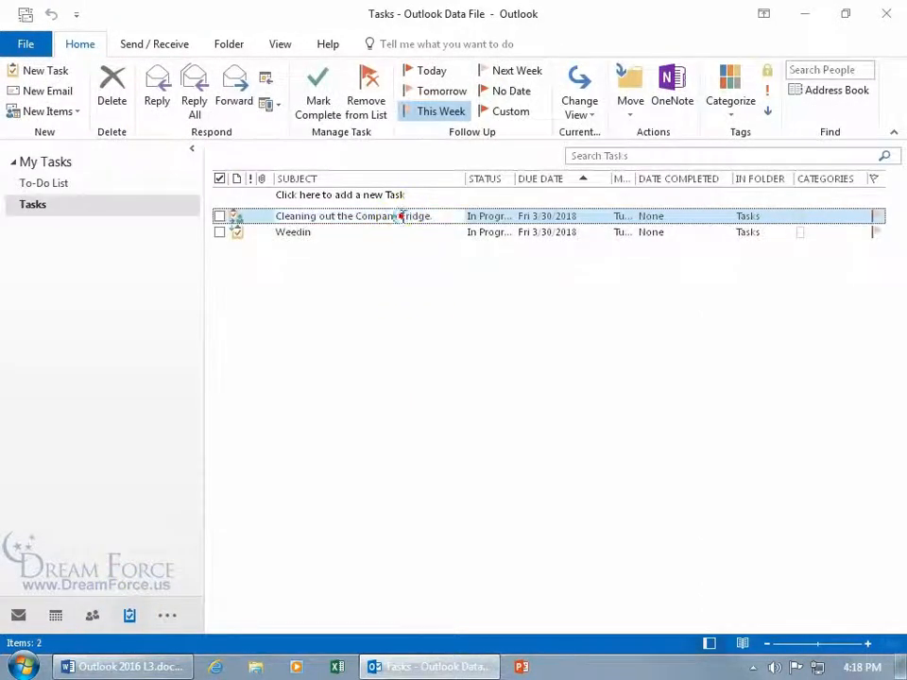
double_click(403, 218)
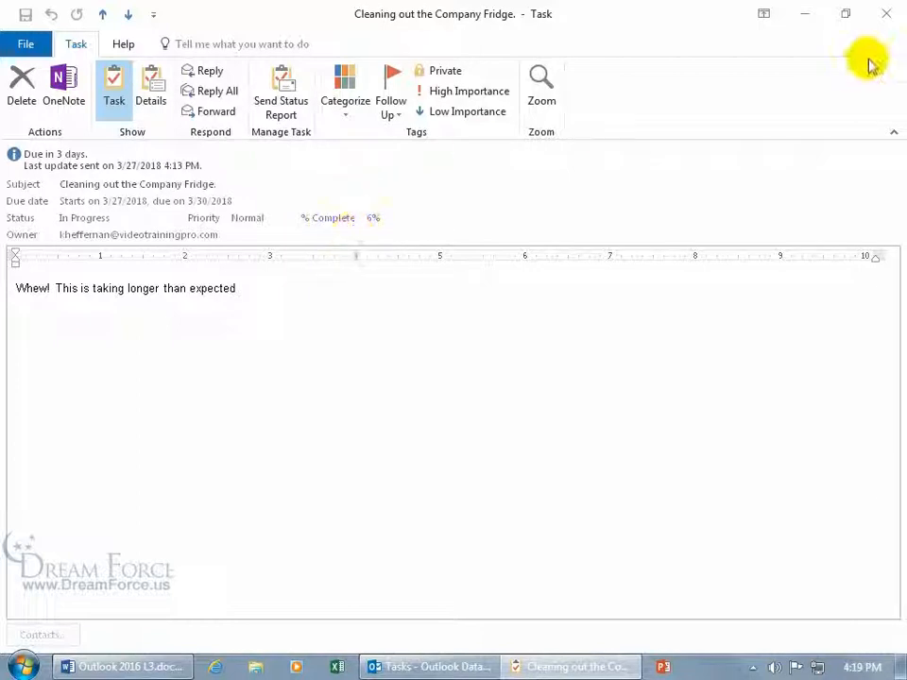
left_click(887, 13)
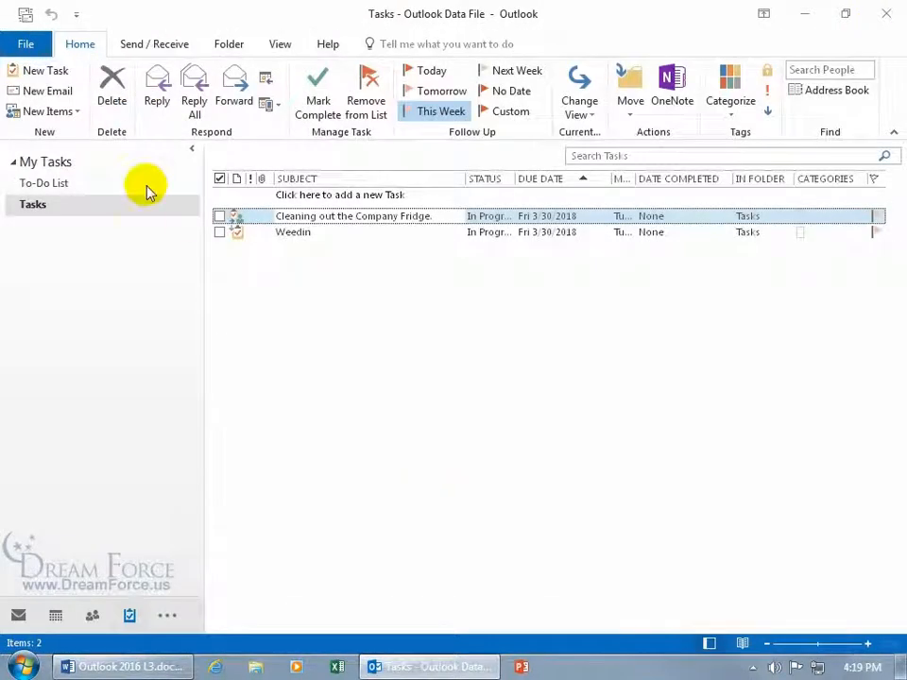
Step: Send and receive all folders, and open the Task Completed message for Cleaning out the Company Fridge from the inbox
left_click(26, 14)
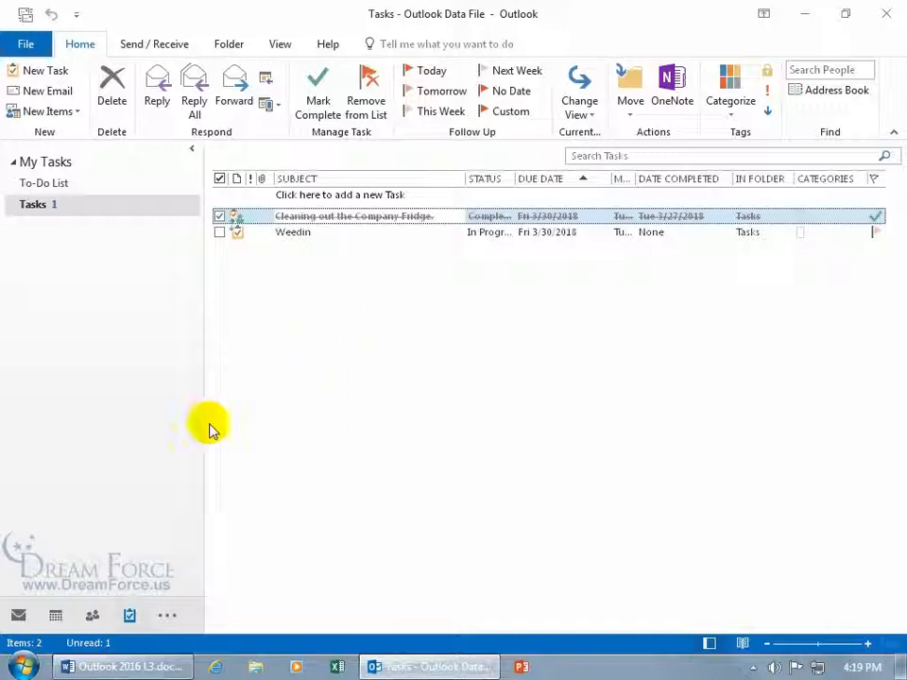
left_click(14, 617)
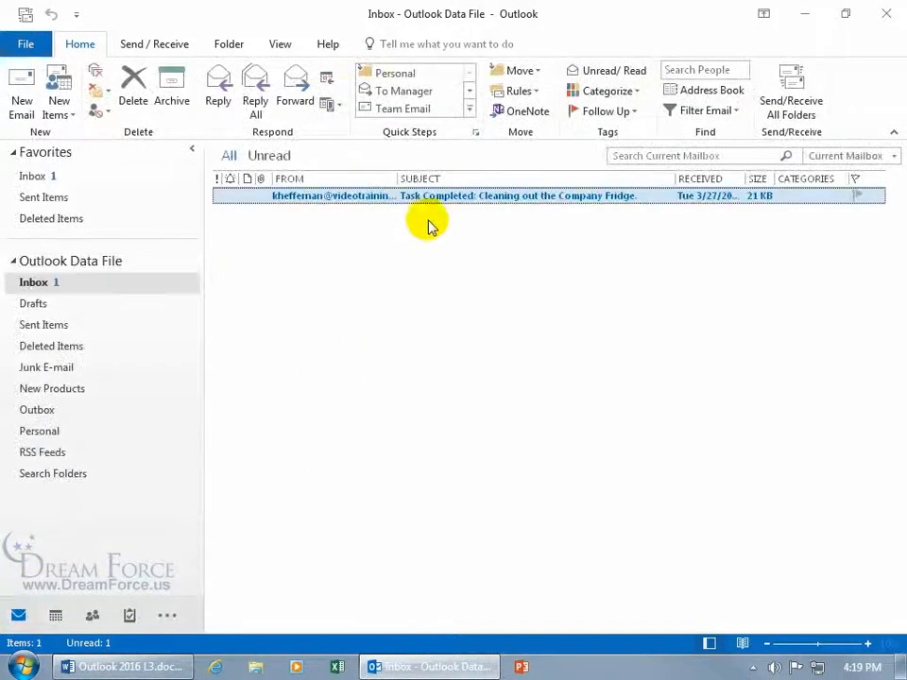
double_click(504, 198)
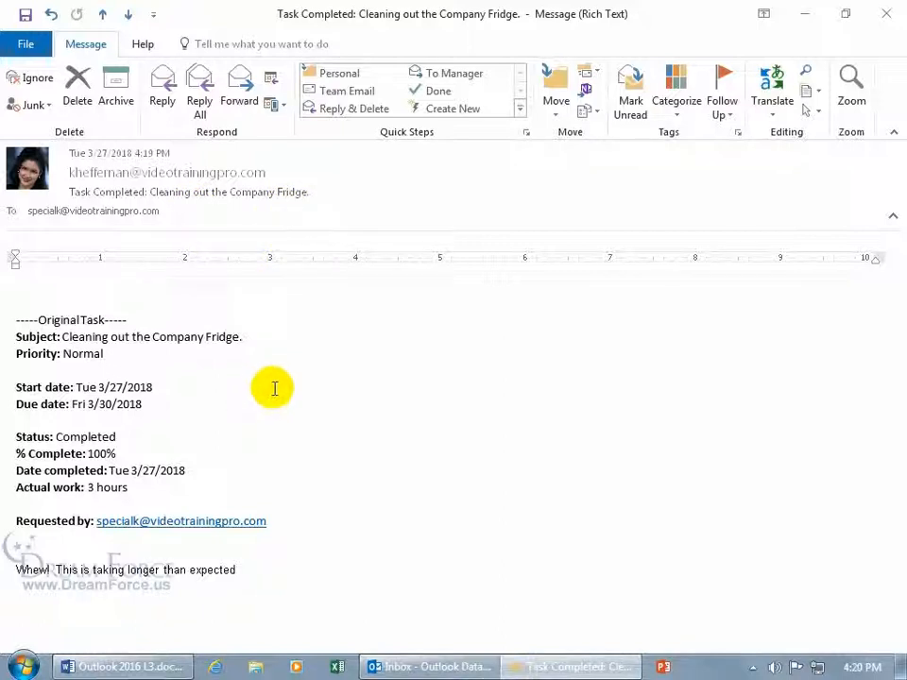
Step: Close the Task Completed message and open the Weedin task from the task list
left_click(885, 14)
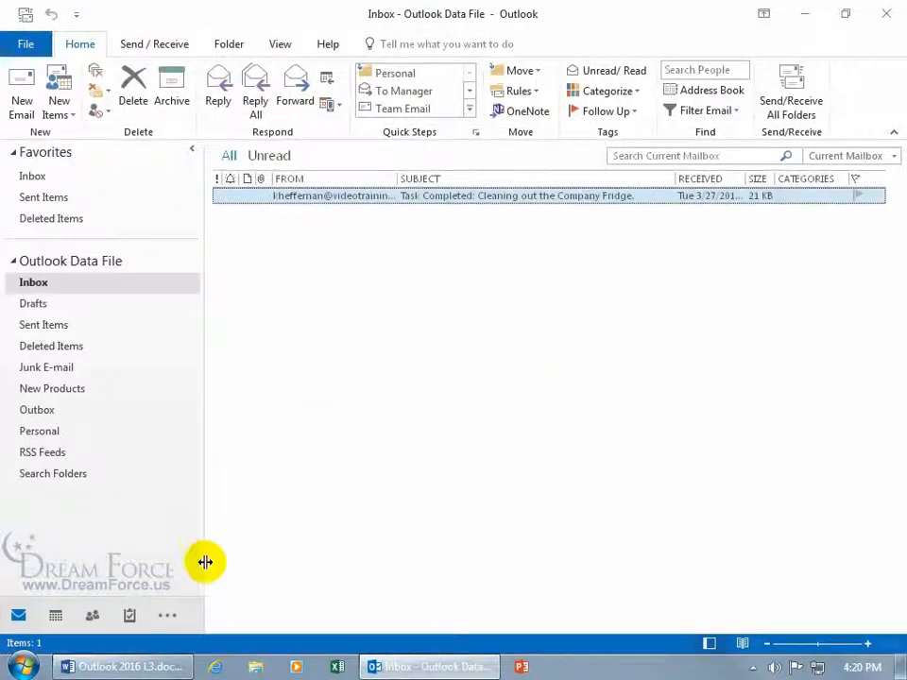
left_click(130, 615)
double_click(303, 234)
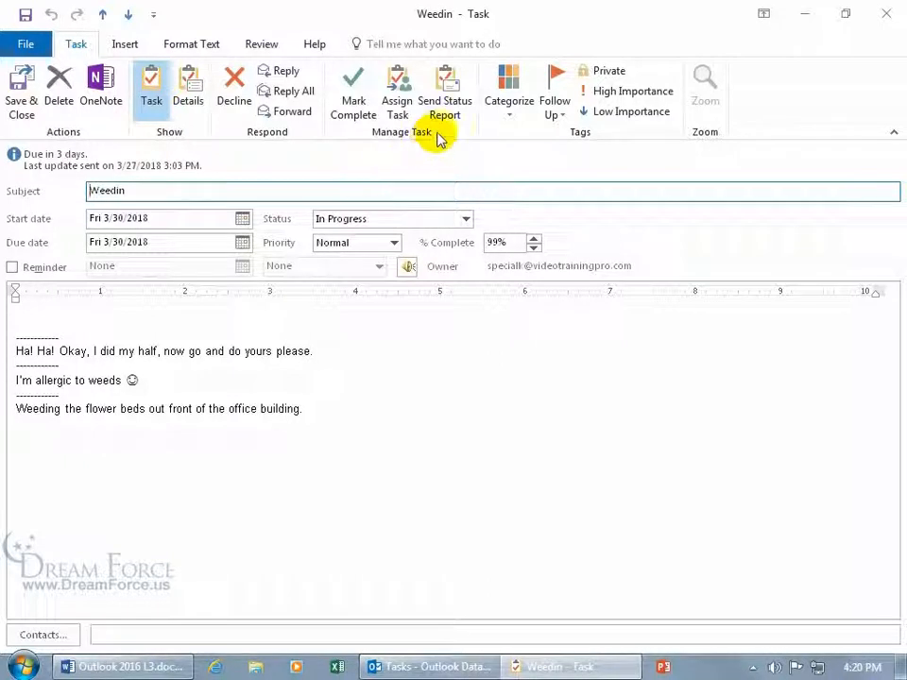
Step: Preview a status report for the Weedin task and discard it without saving
left_click(452, 106)
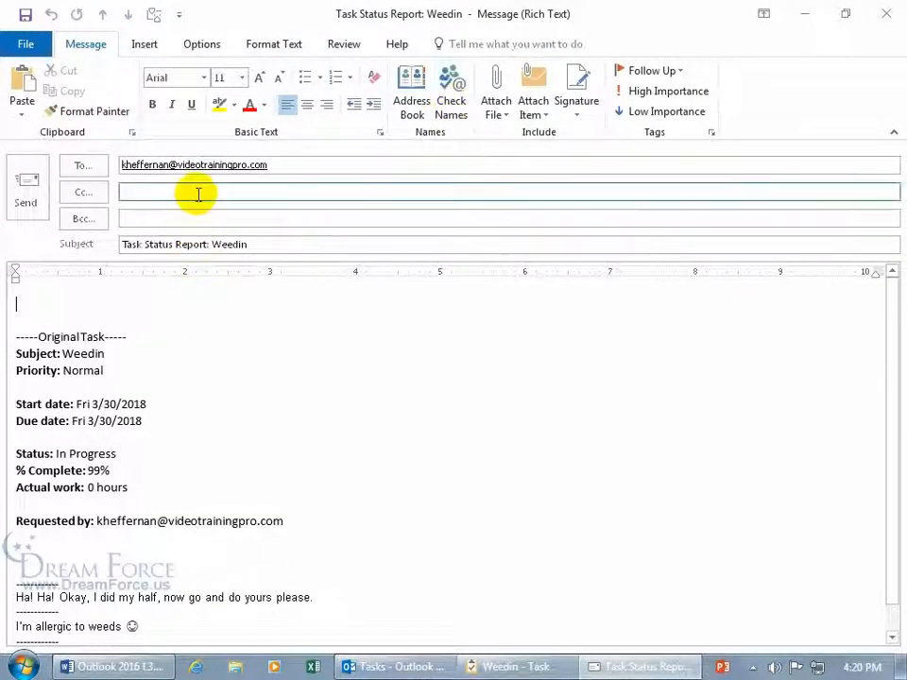
left_click(883, 13)
left_click(462, 382)
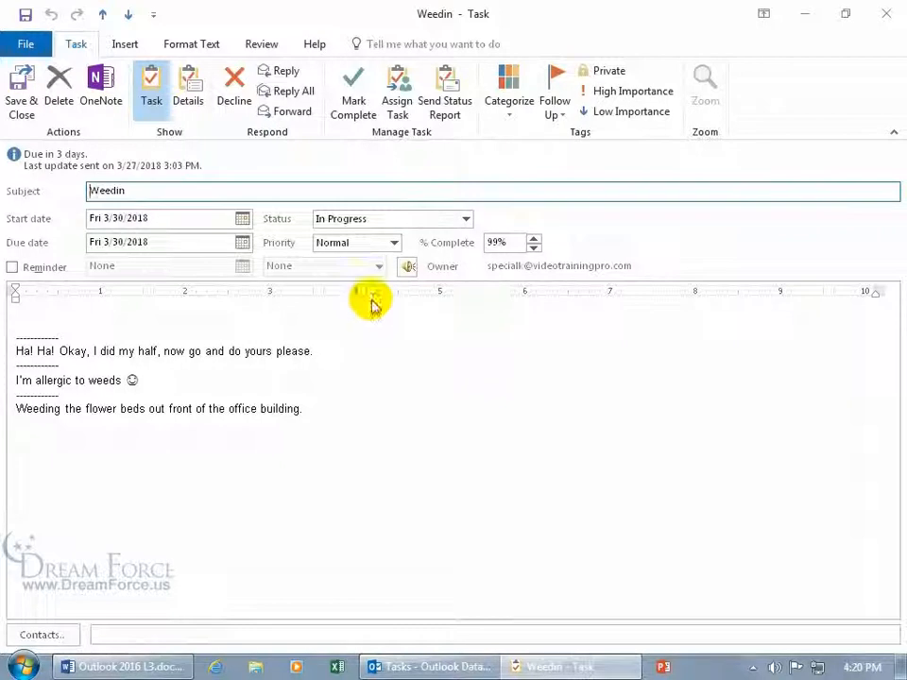
Step: Check the update list in the Weedin task's details, and mark the task complete
left_click(190, 104)
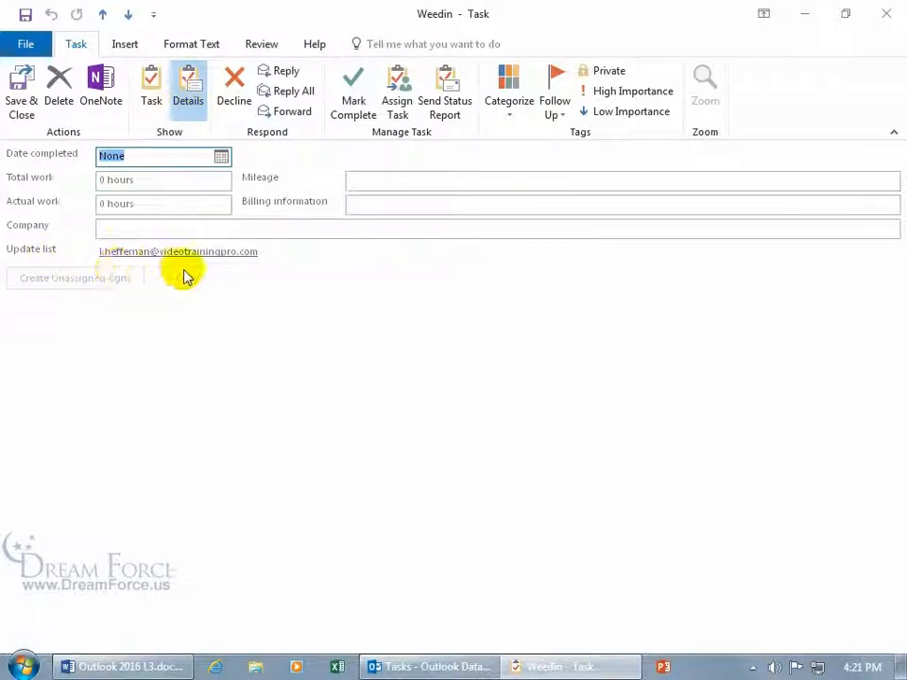
left_click(151, 83)
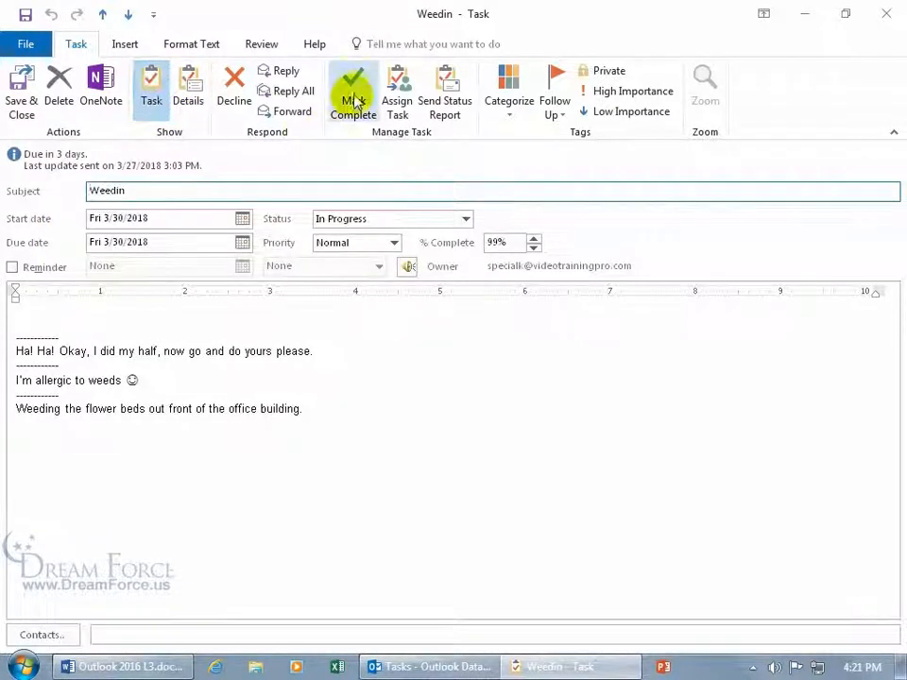
left_click(354, 101)
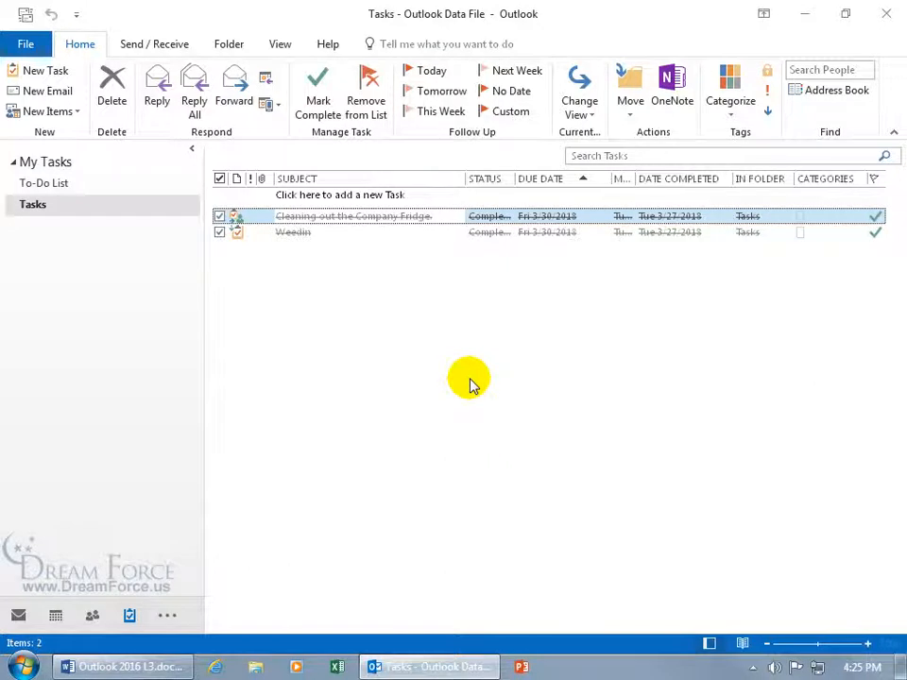
Step: Turn a new blank task into an assignment to review its updated-copy and status-report options, and discard it
double_click(469, 385)
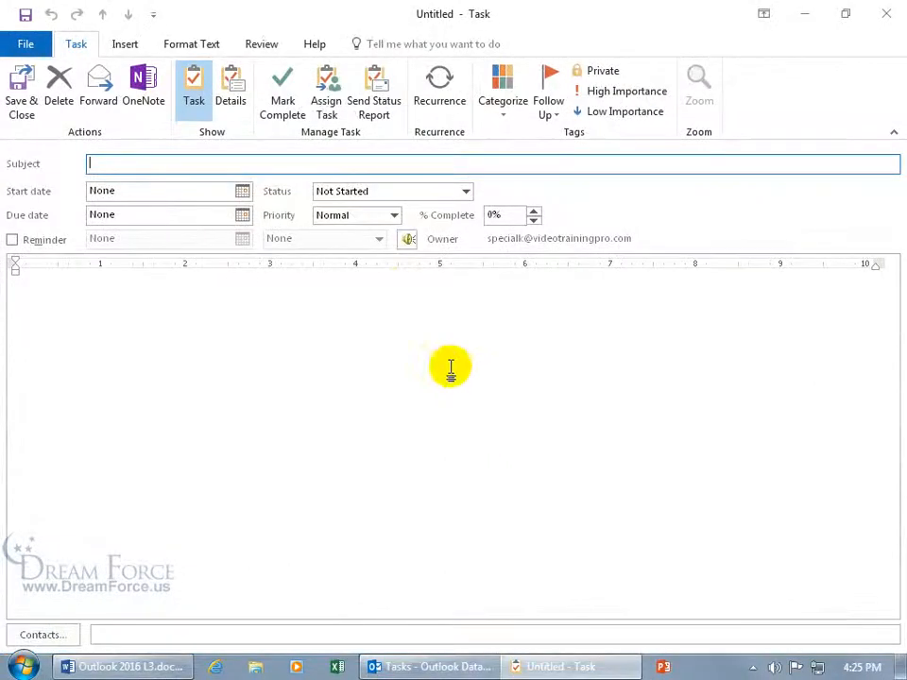
left_click(326, 94)
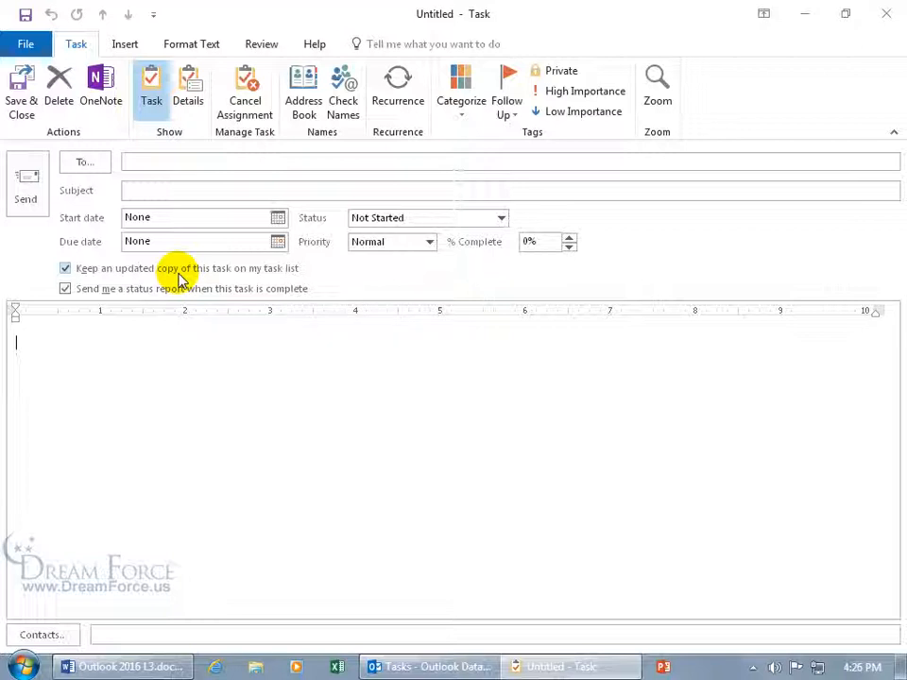
left_click(885, 14)
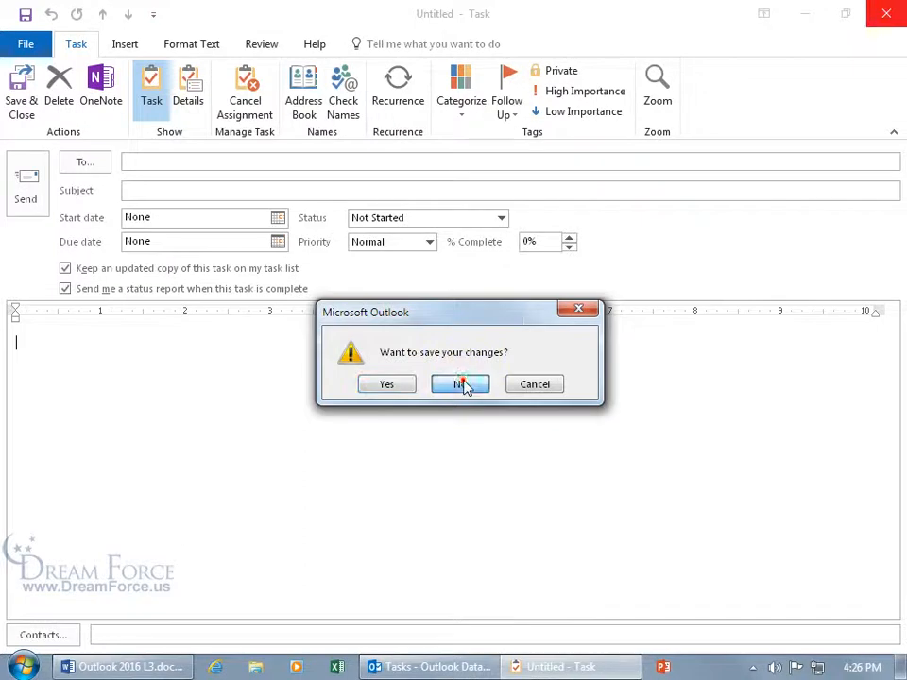
left_click(461, 384)
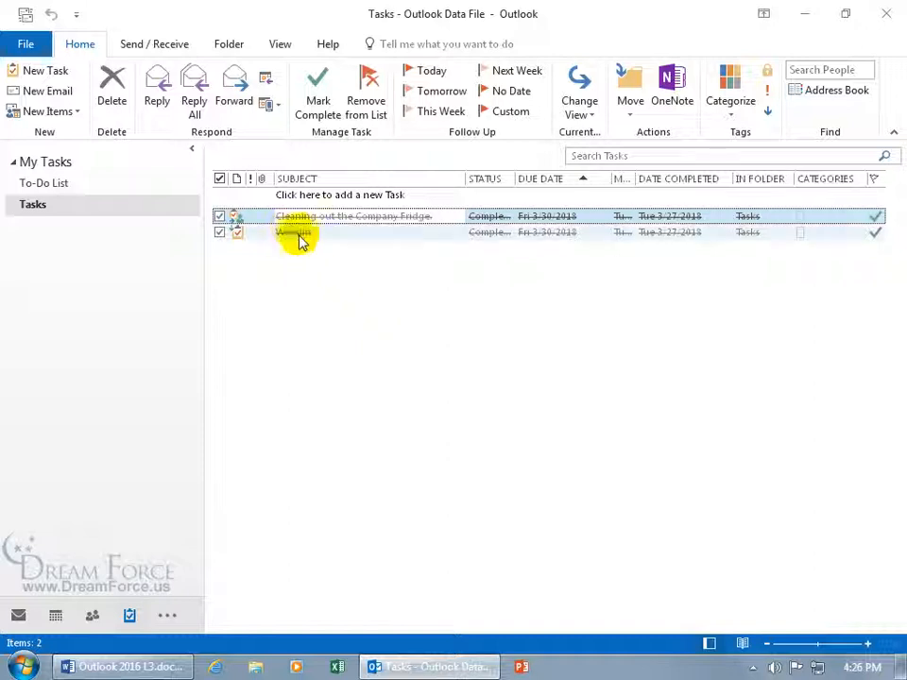
Step: Show the task list in the Assigned view, and return it to the Detailed view
left_click(581, 113)
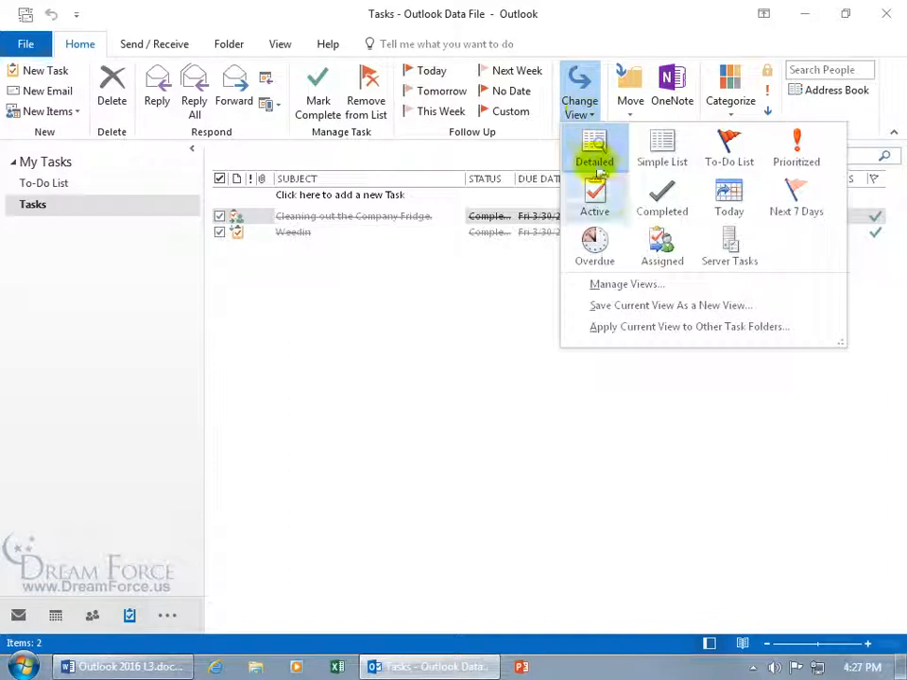
left_click(665, 253)
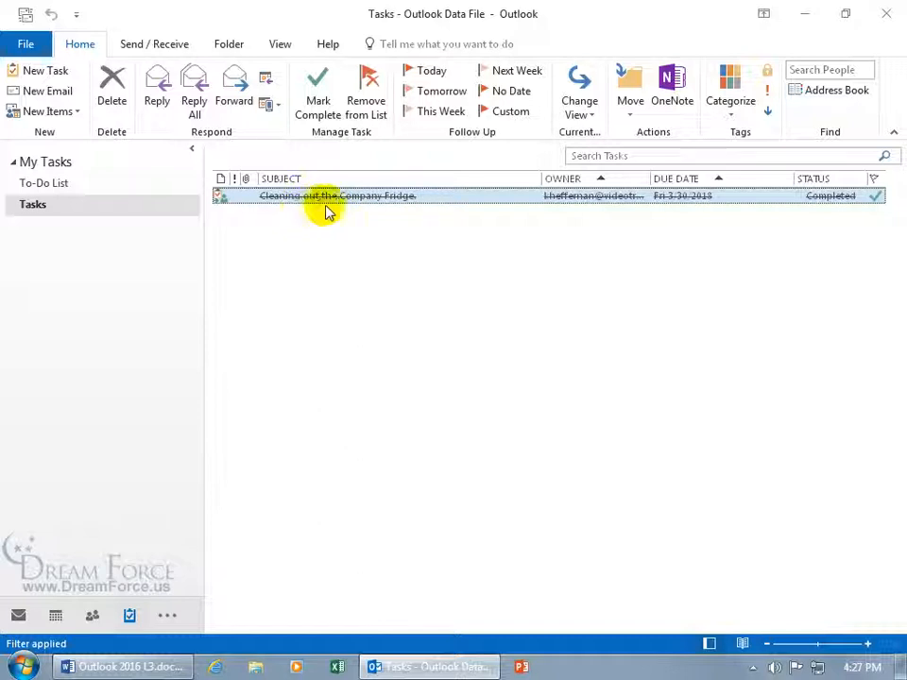
left_click(588, 118)
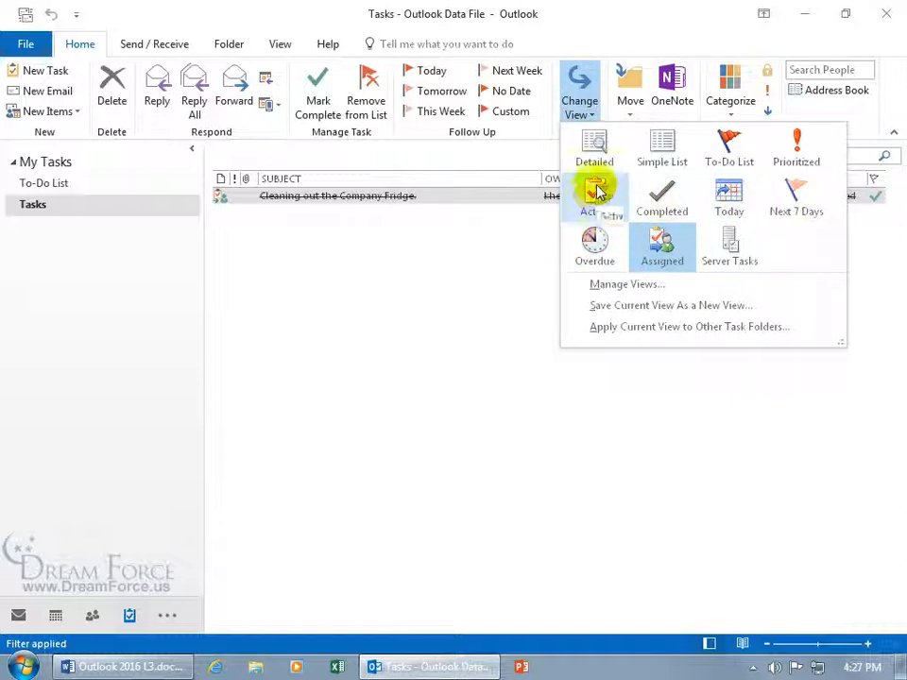
left_click(593, 145)
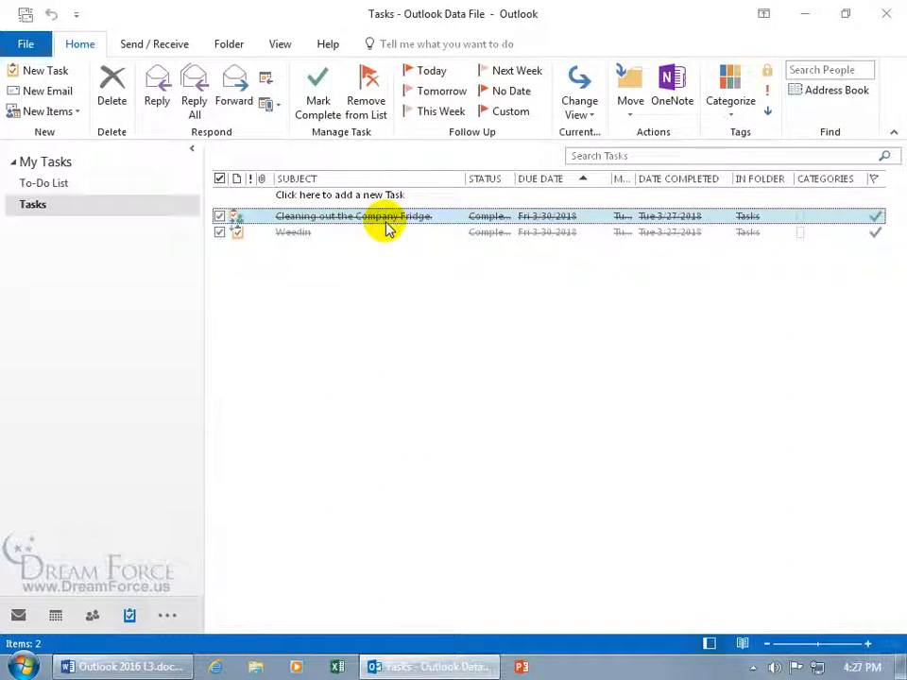
Step: Clear the completion mark of the Cleaning out the Company Fridge task, and mark the task complete again
left_click(875, 220)
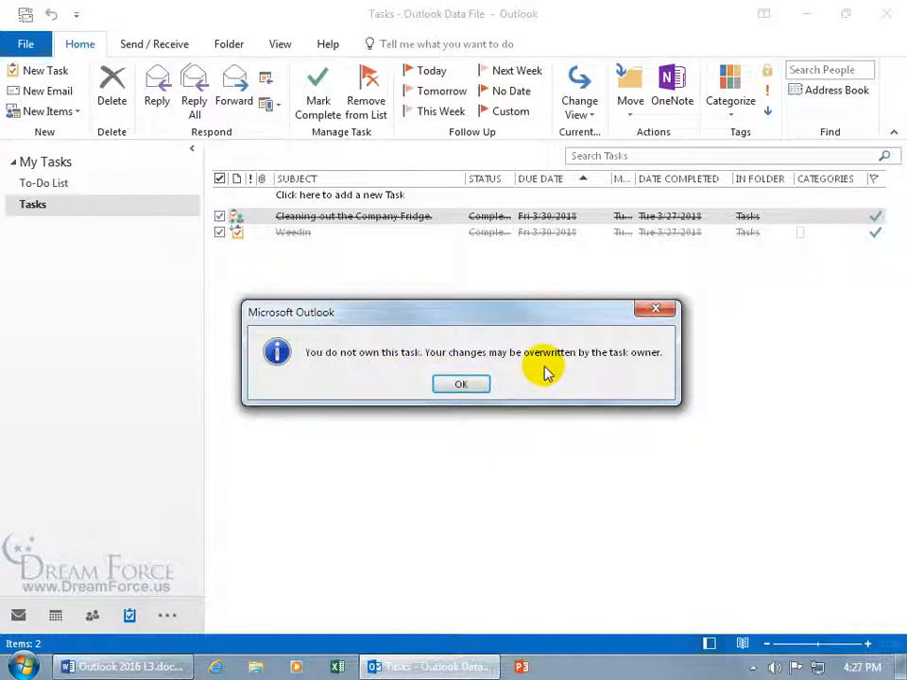
left_click(470, 384)
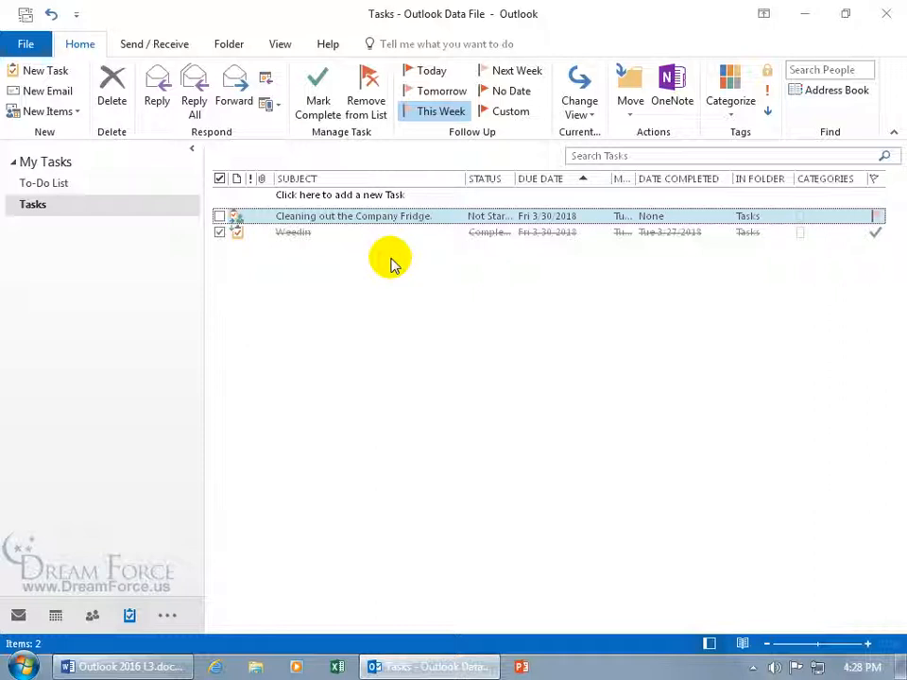
double_click(232, 214)
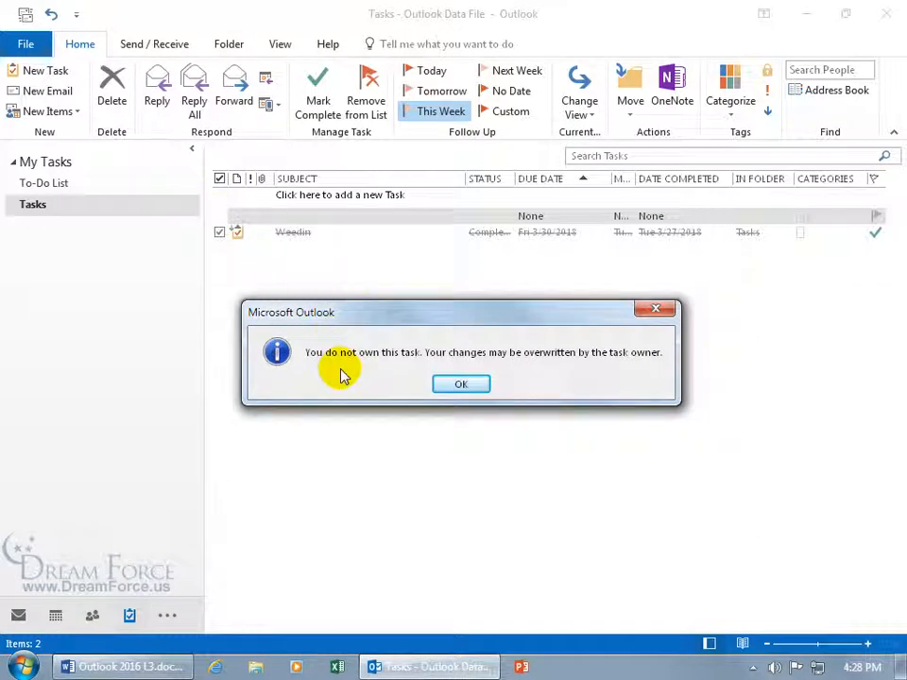
left_click(462, 385)
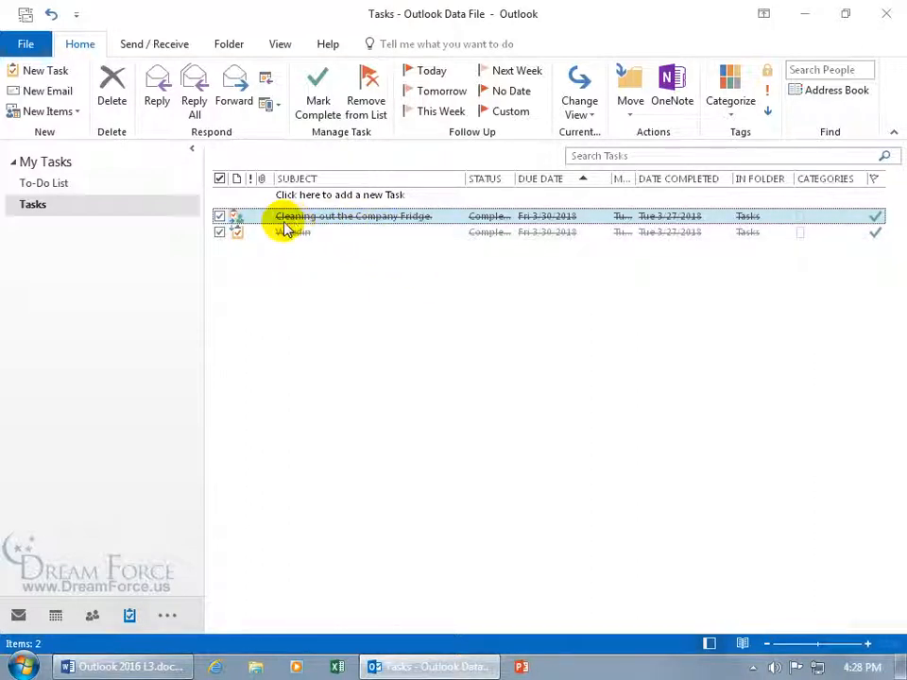
left_click(232, 221)
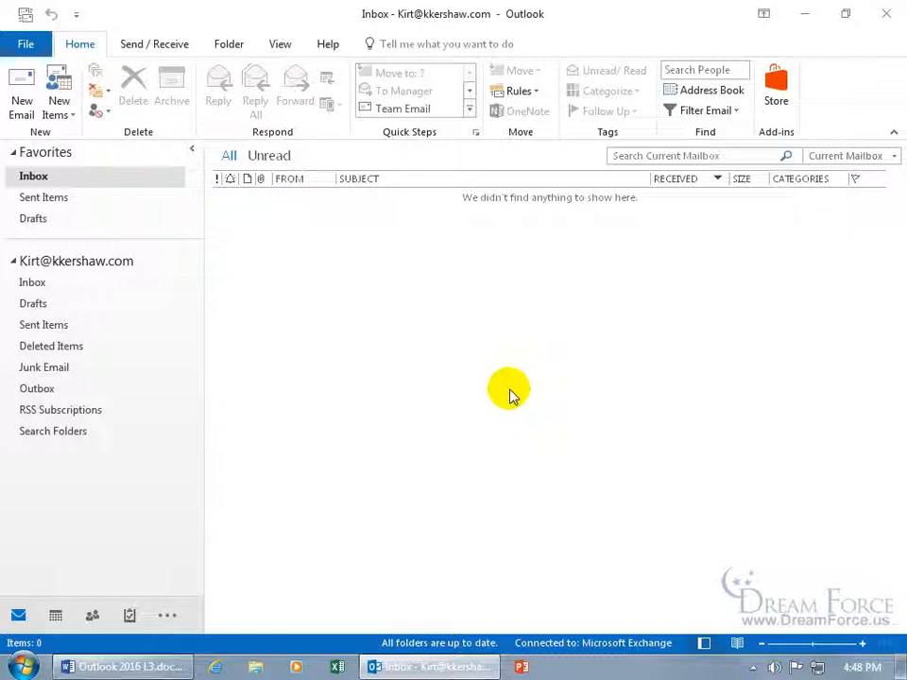
Step: Review the sharing permissions of the Contacts folder and close them without changes
left_click(56, 615)
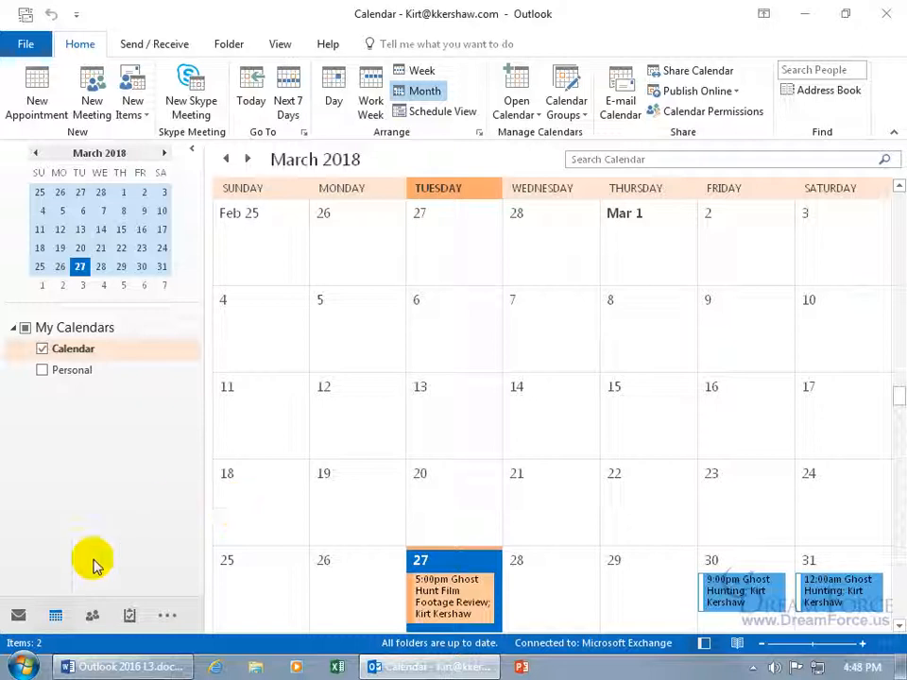
left_click(92, 616)
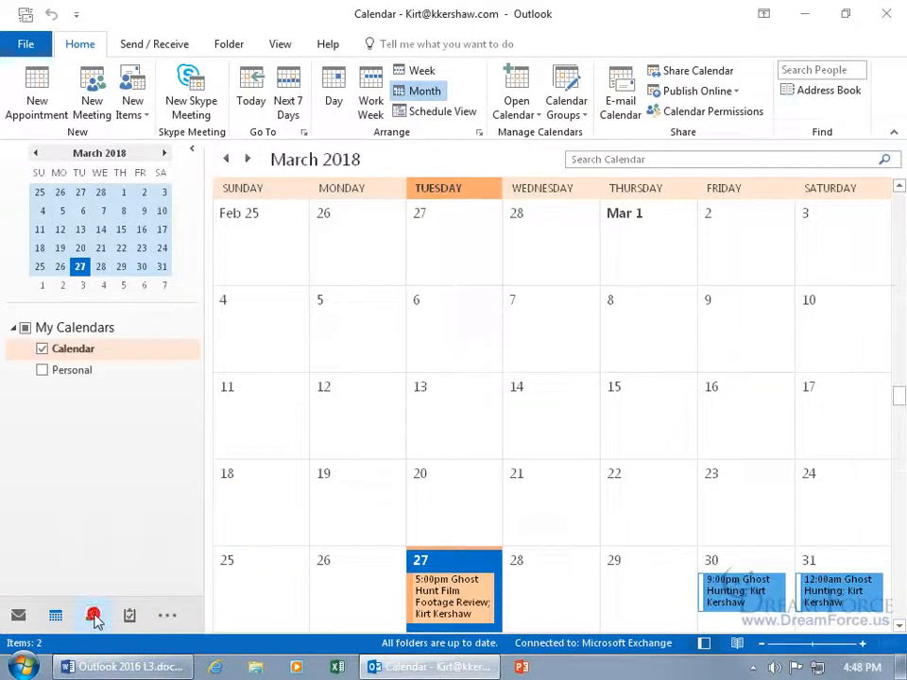
right_click(54, 187)
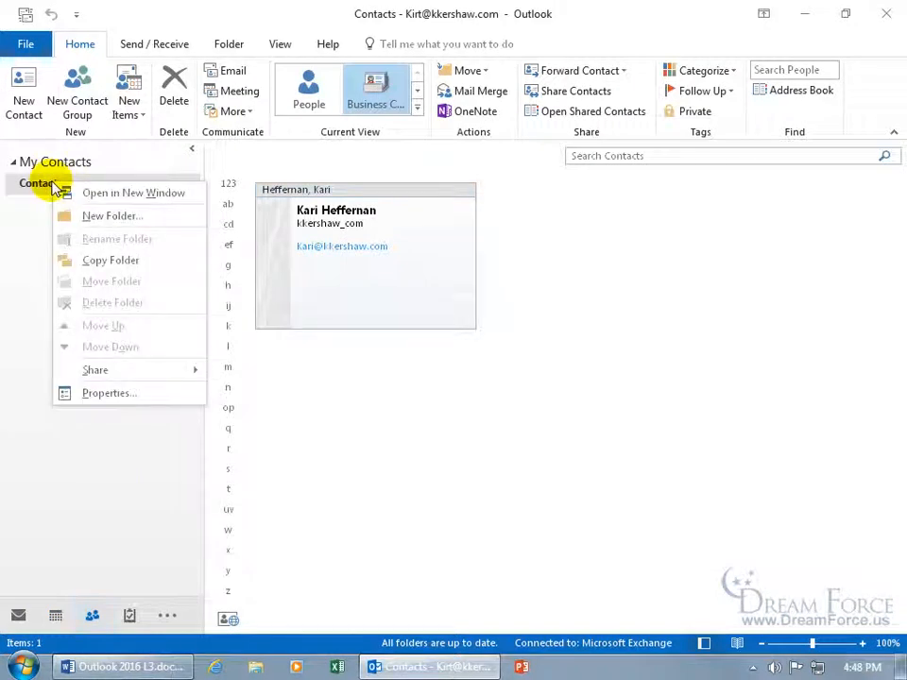
mouse_move(113, 370)
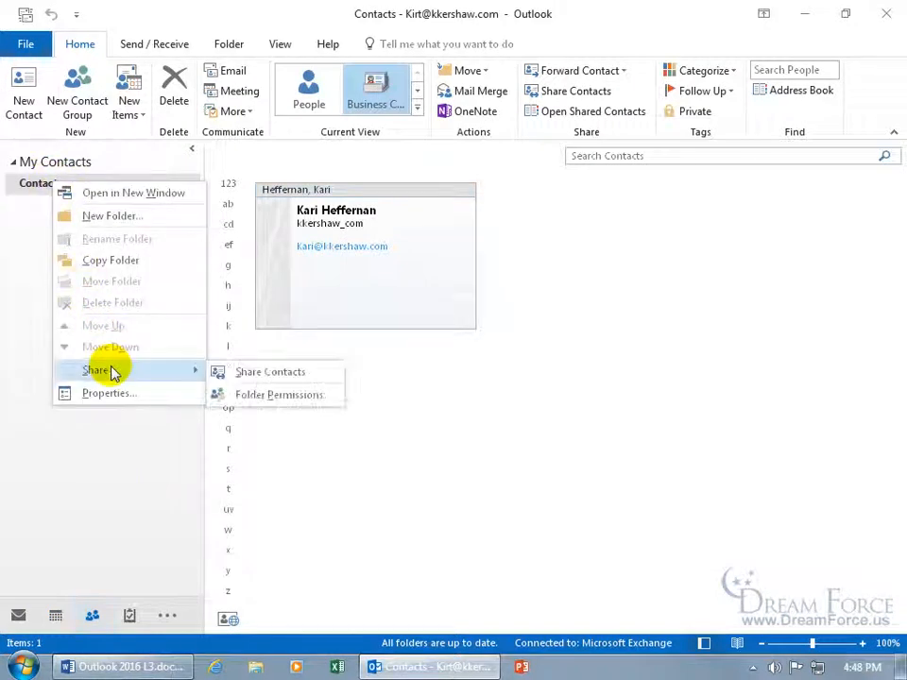
left_click(295, 403)
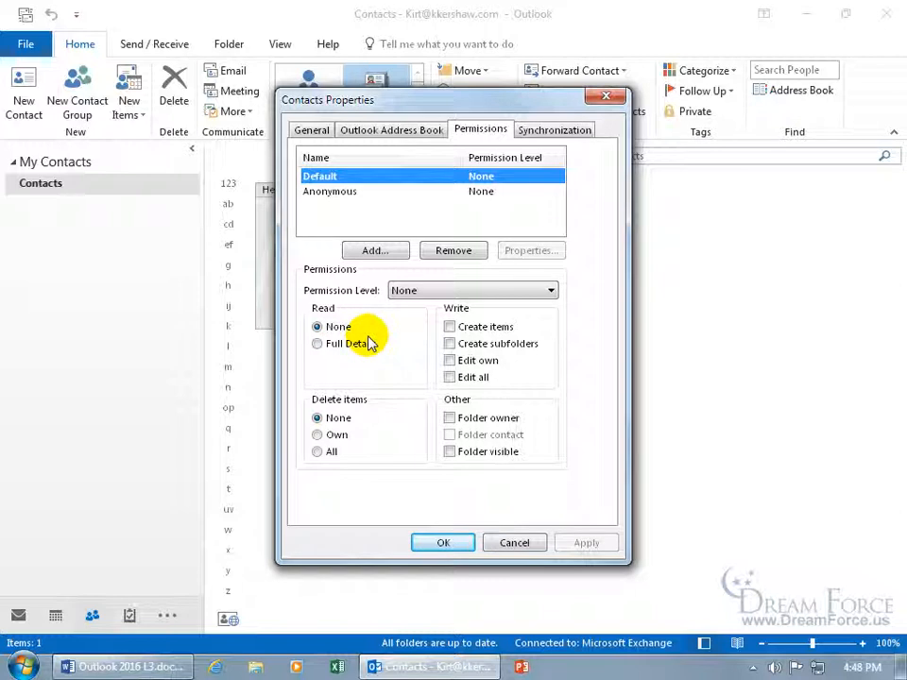
left_click(602, 97)
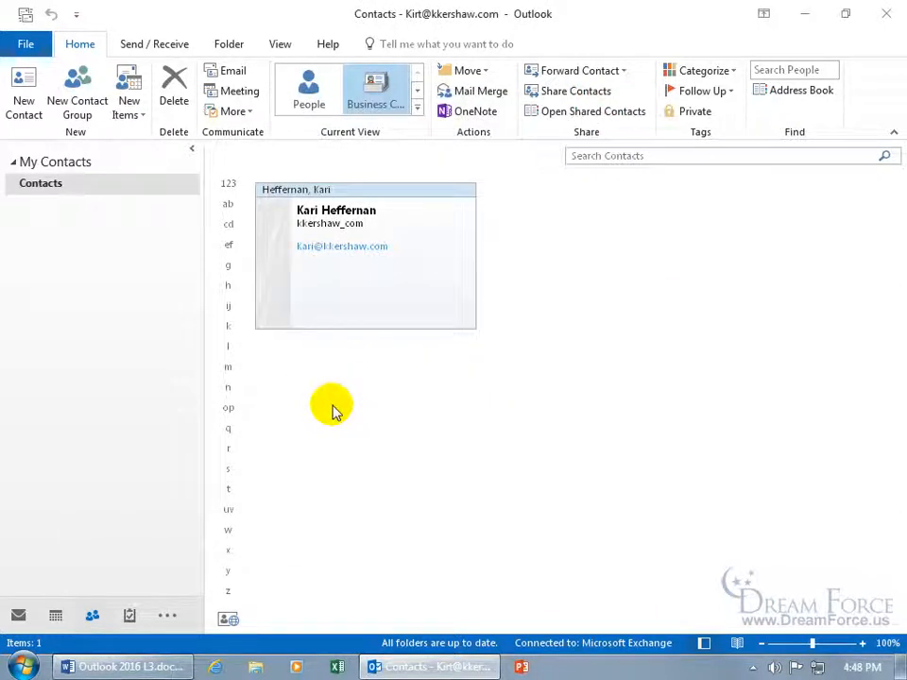
Step: Open the sharing permissions of the main Calendar under My Calendars
left_click(56, 616)
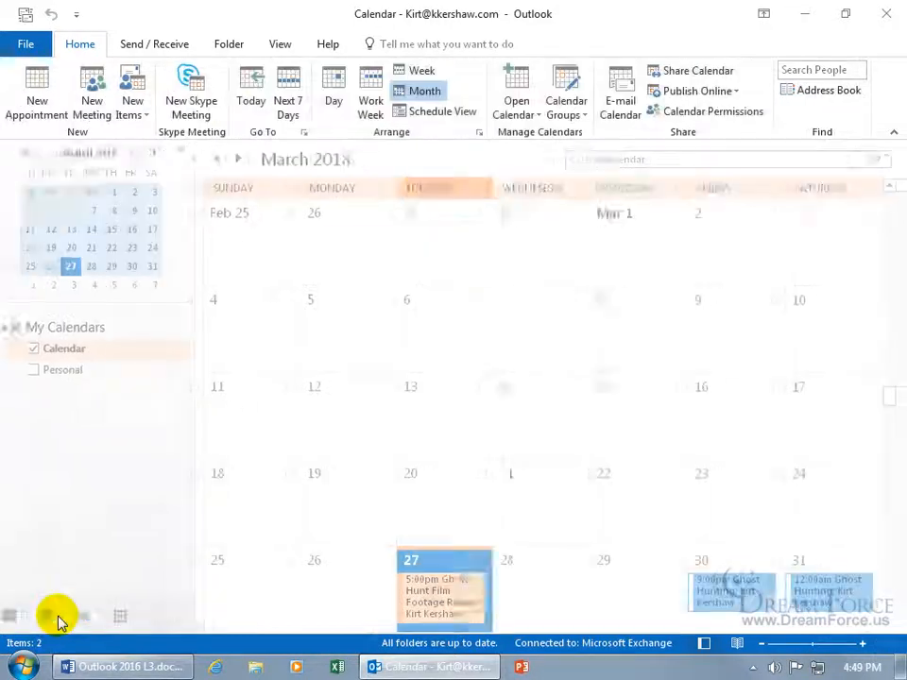
right_click(82, 350)
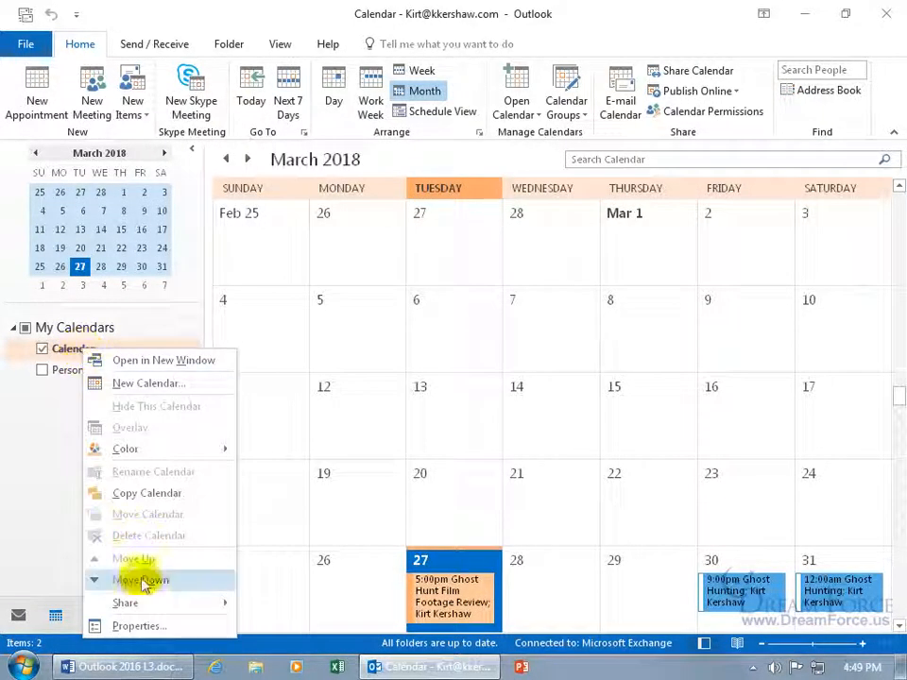
mouse_move(146, 603)
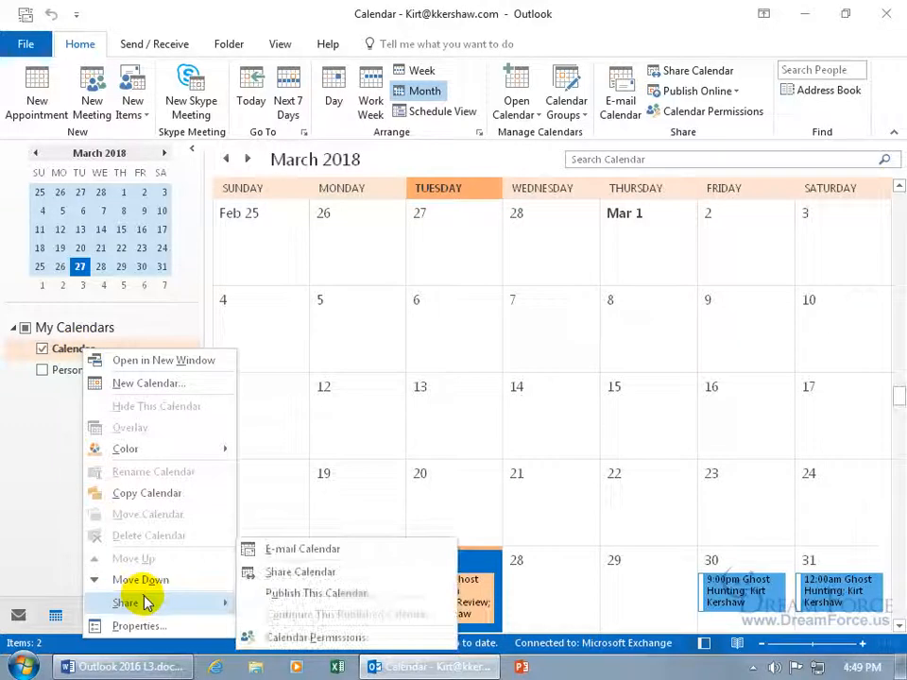
left_click(298, 640)
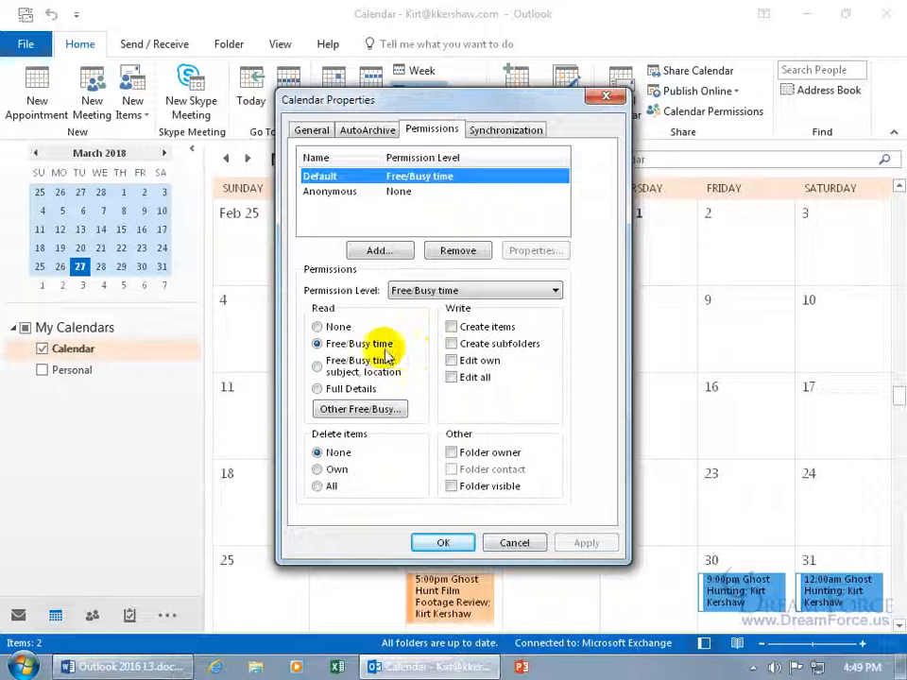
Step: Set the Default read permission to Free/Busy time, subject, location, switch it to Full Details, and return it to Free/Busy time
left_click(317, 371)
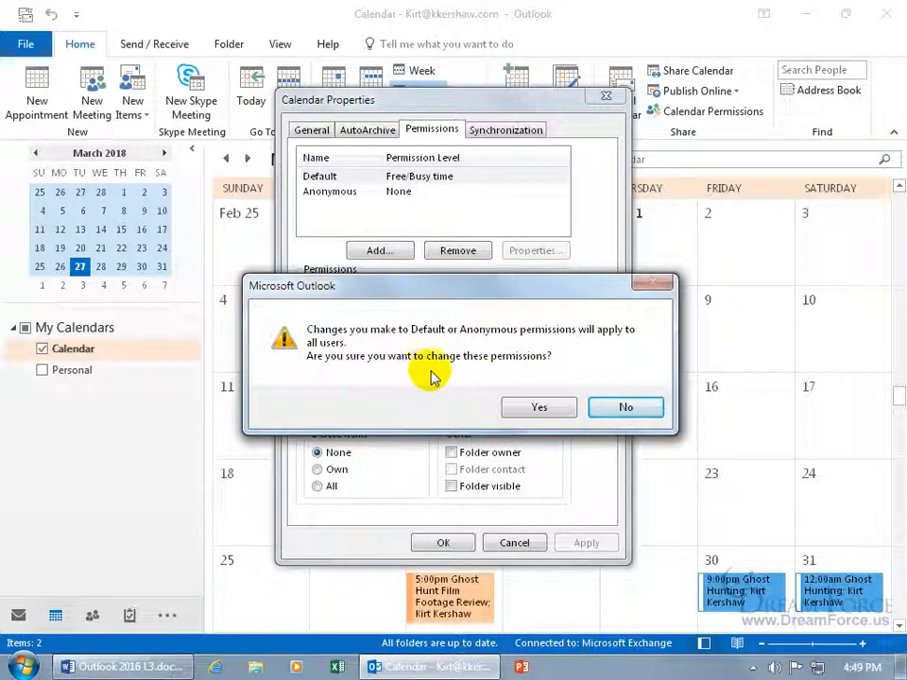
left_click(538, 407)
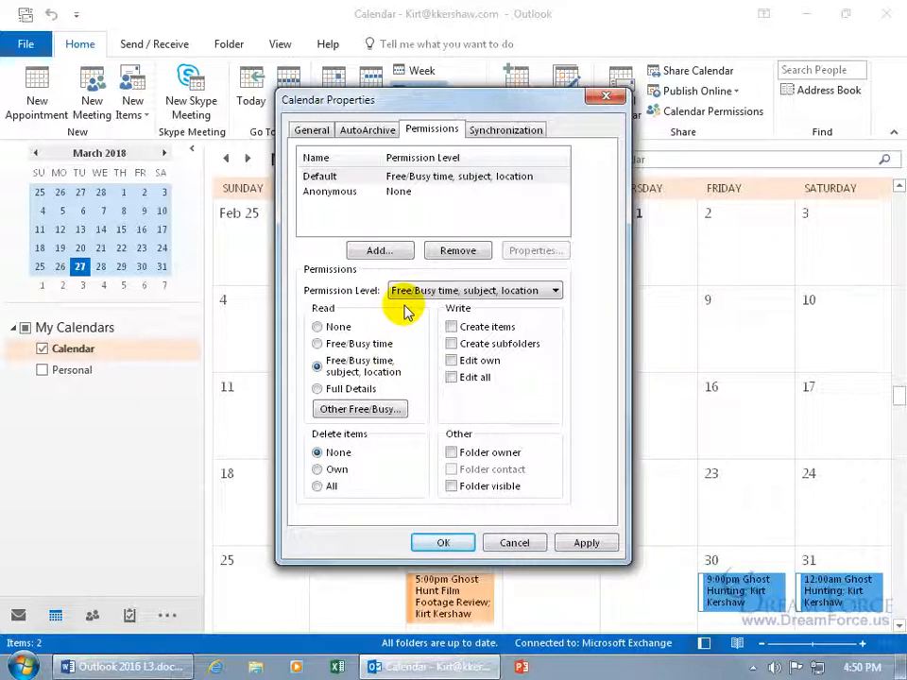
left_click(320, 389)
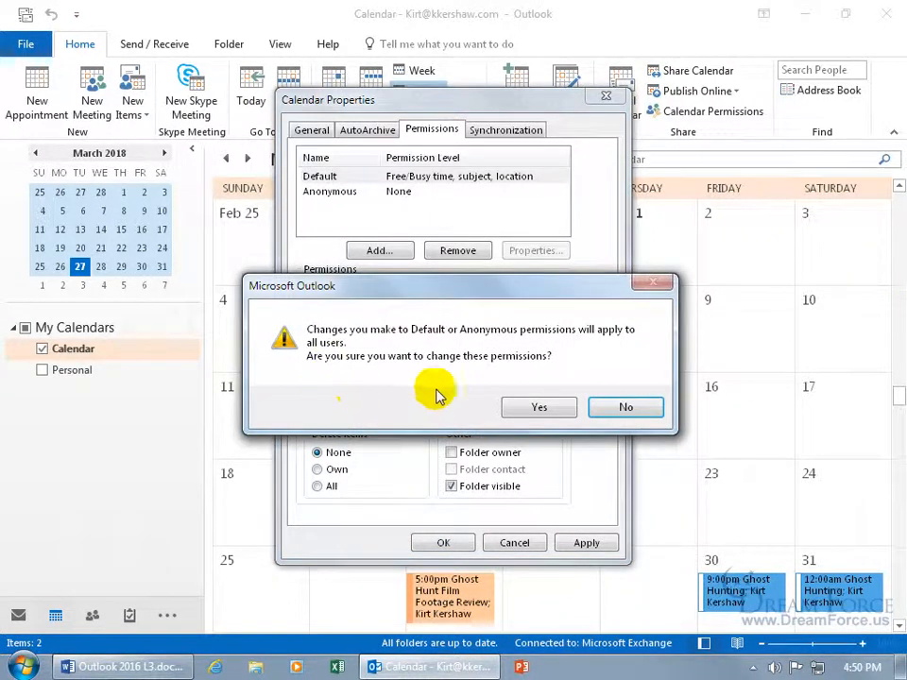
left_click(536, 408)
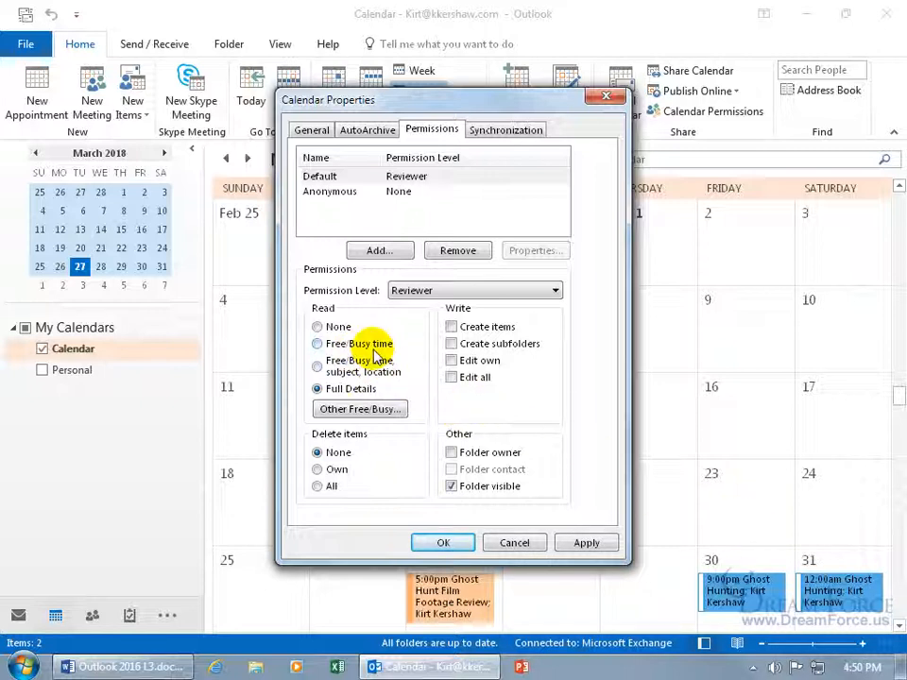
left_click(318, 343)
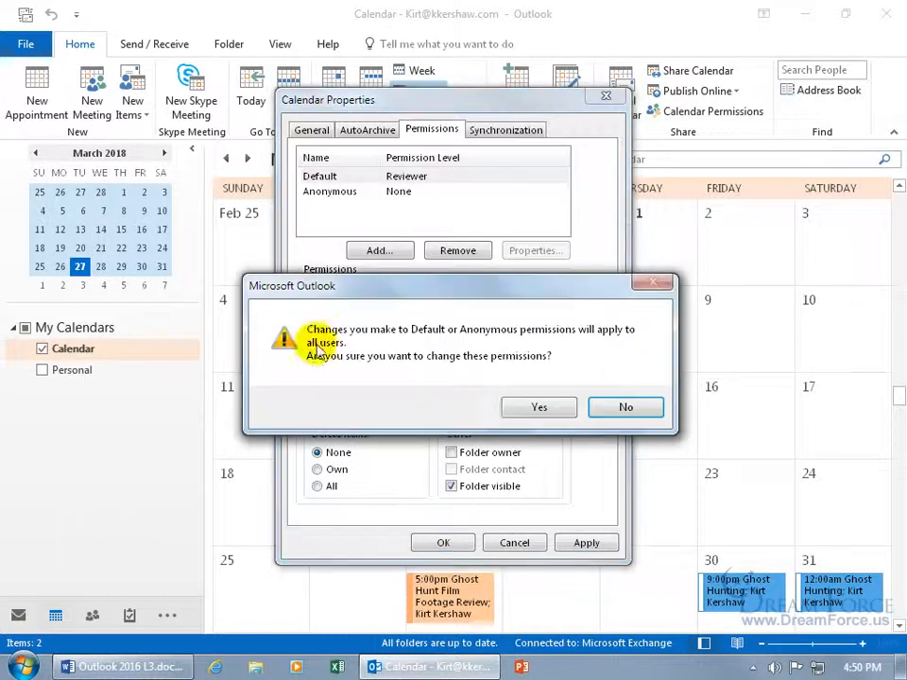
left_click(550, 413)
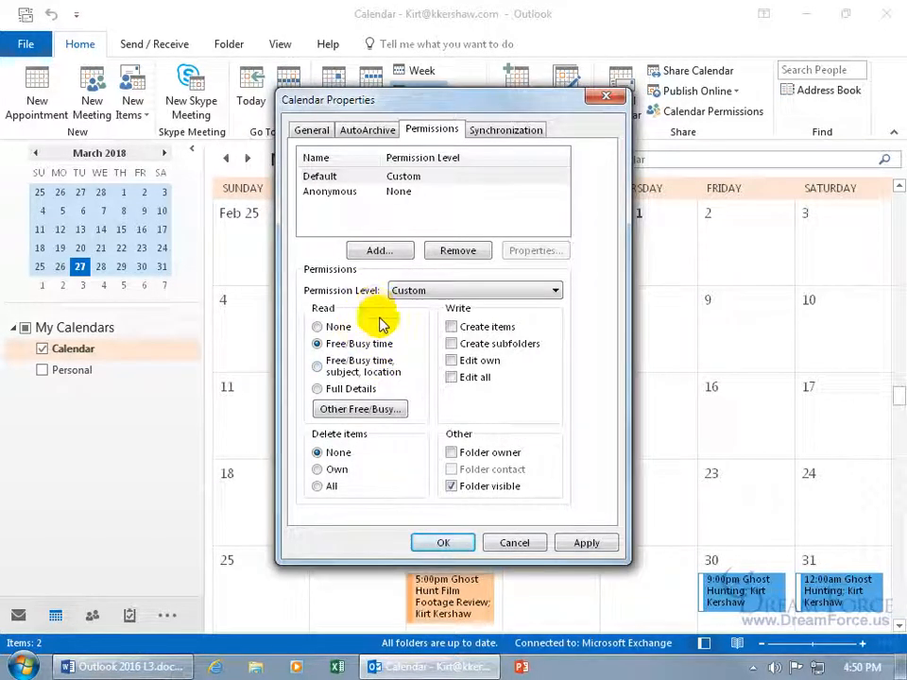
left_click(327, 177)
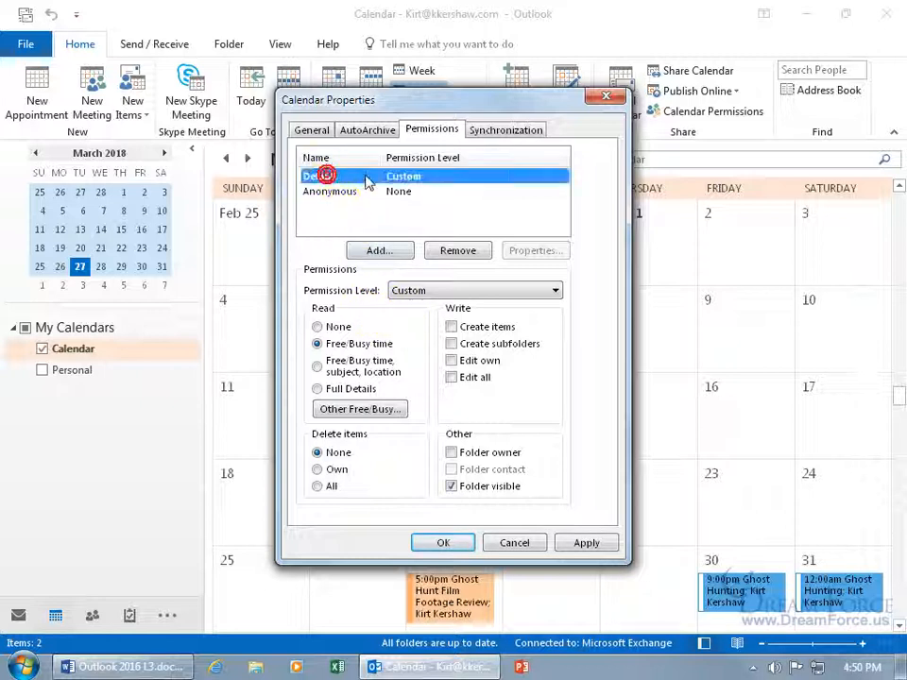
Step: Set the calendar's Default permission level to Author, and return it to Free/Busy time
left_click(534, 296)
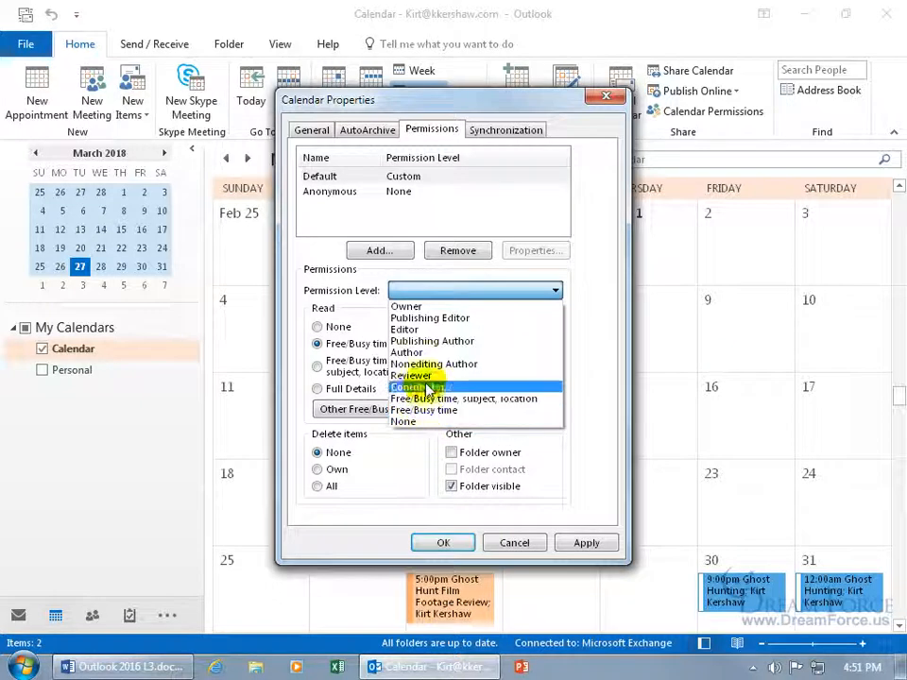
left_click(421, 352)
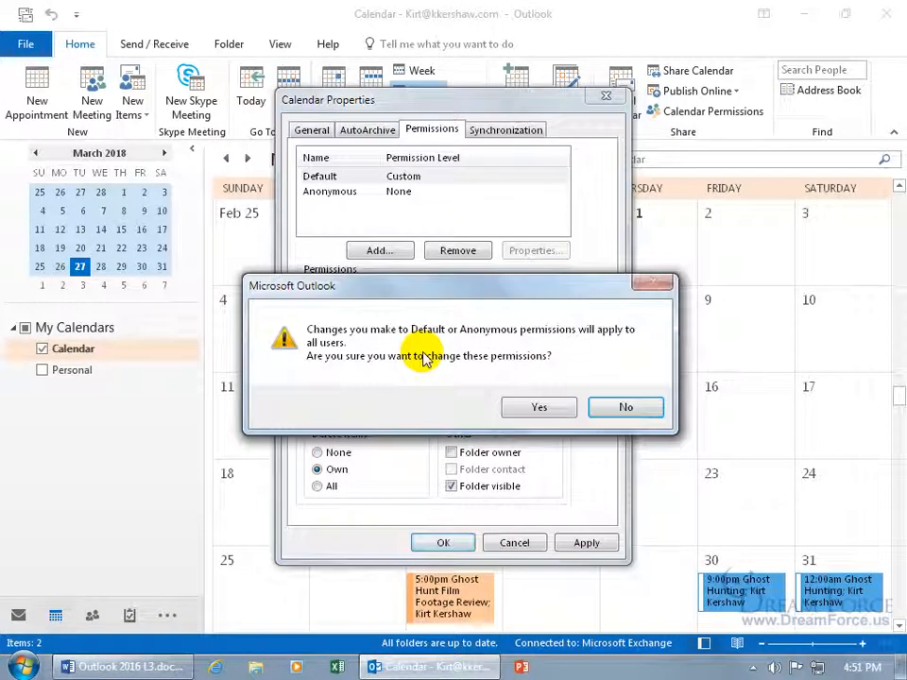
left_click(539, 407)
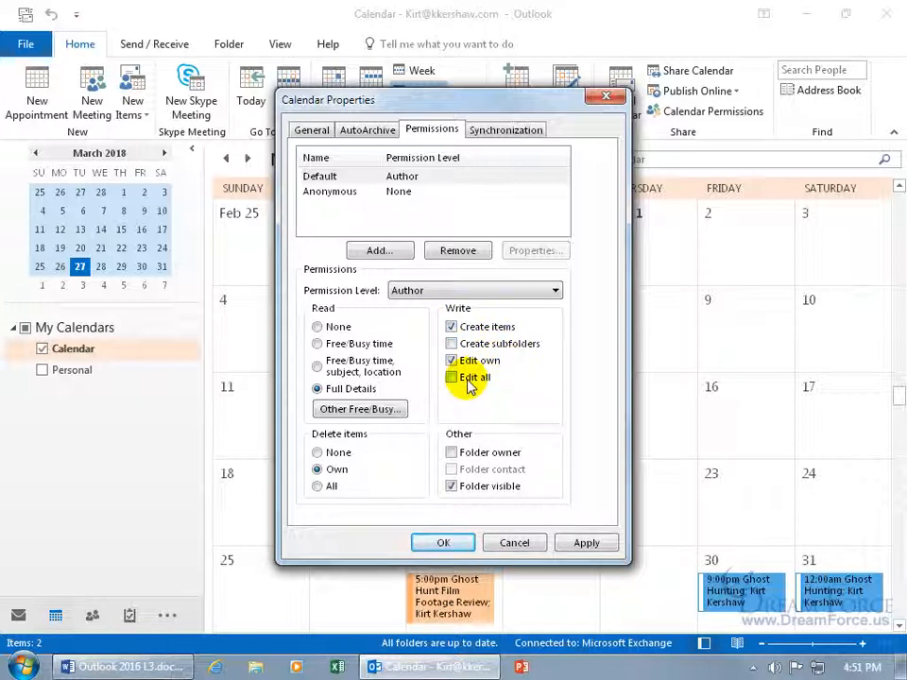
left_click(499, 290)
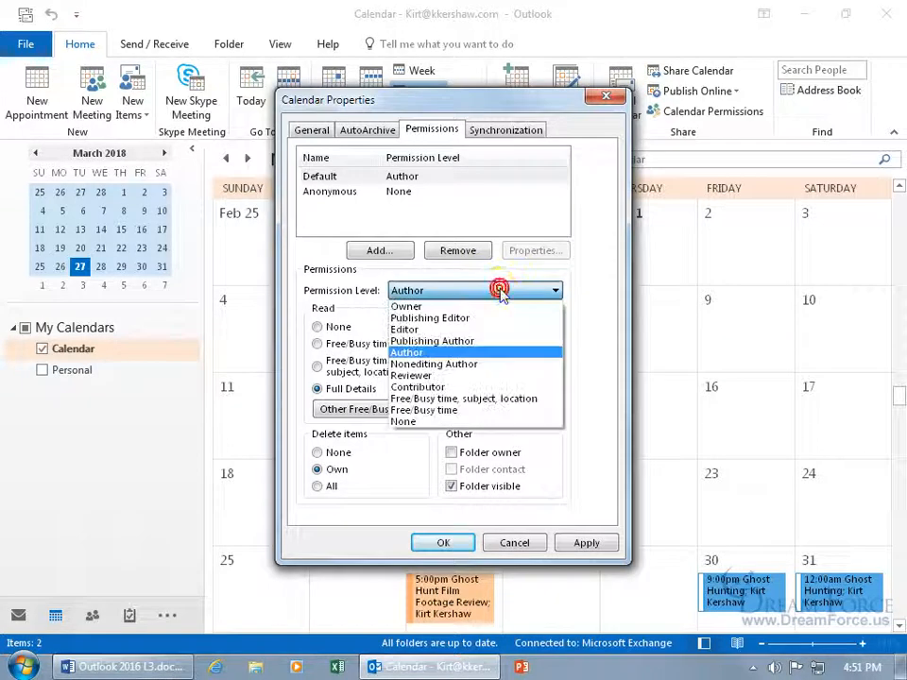
left_click(452, 410)
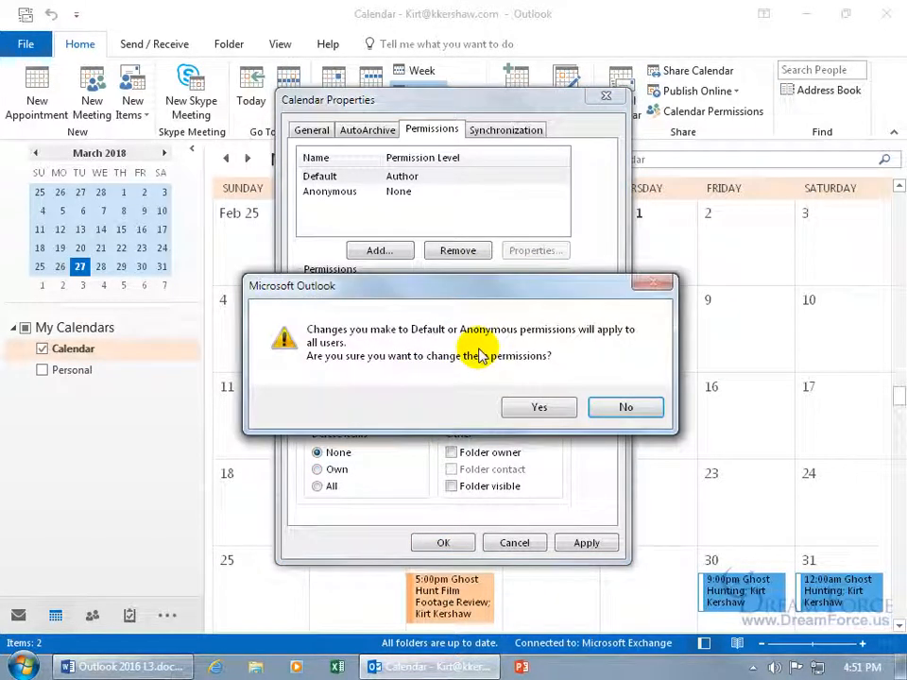
left_click(535, 407)
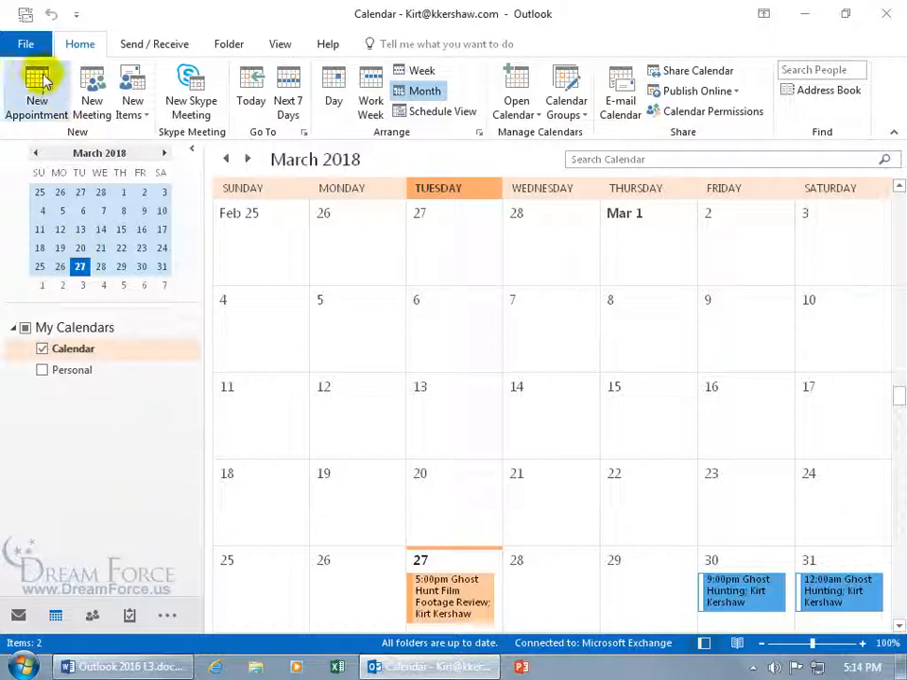
Step: Open the Calendar folder of the first colleague in the address book as another user's folder
left_click(26, 45)
left_click(41, 123)
left_click(40, 129)
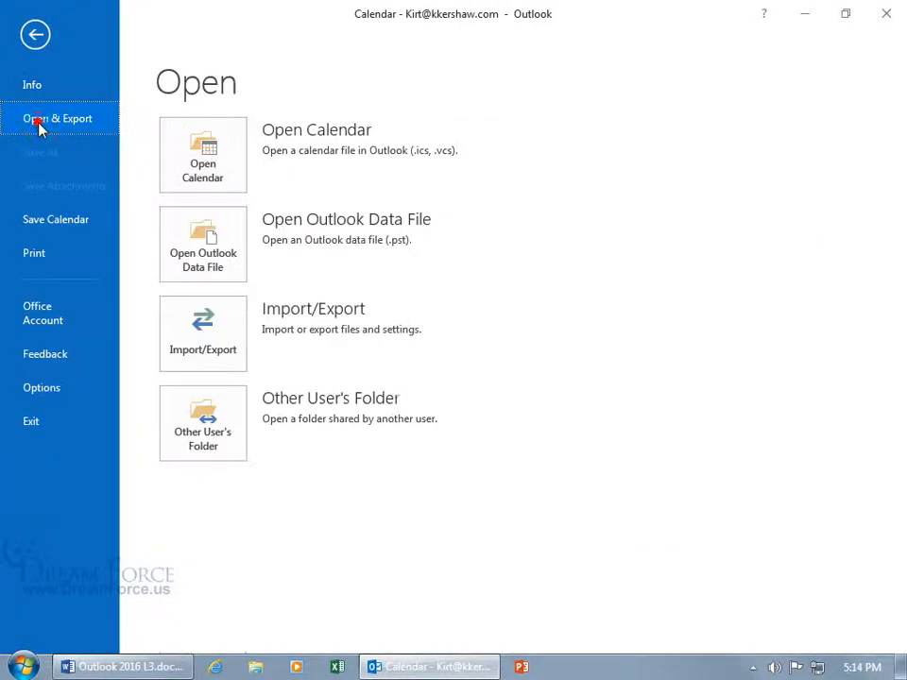
left_click(216, 453)
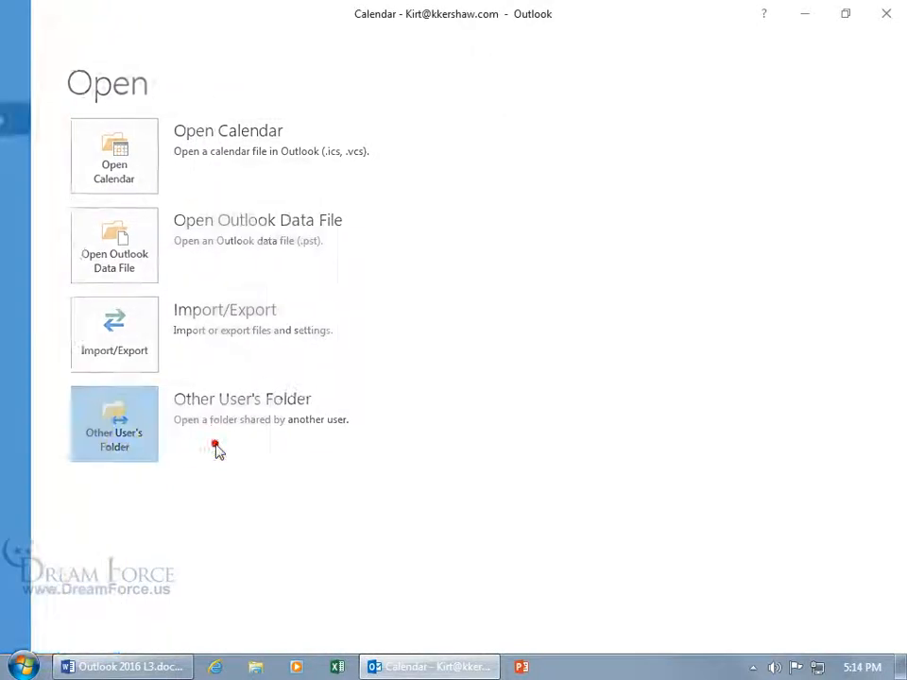
left_click(383, 311)
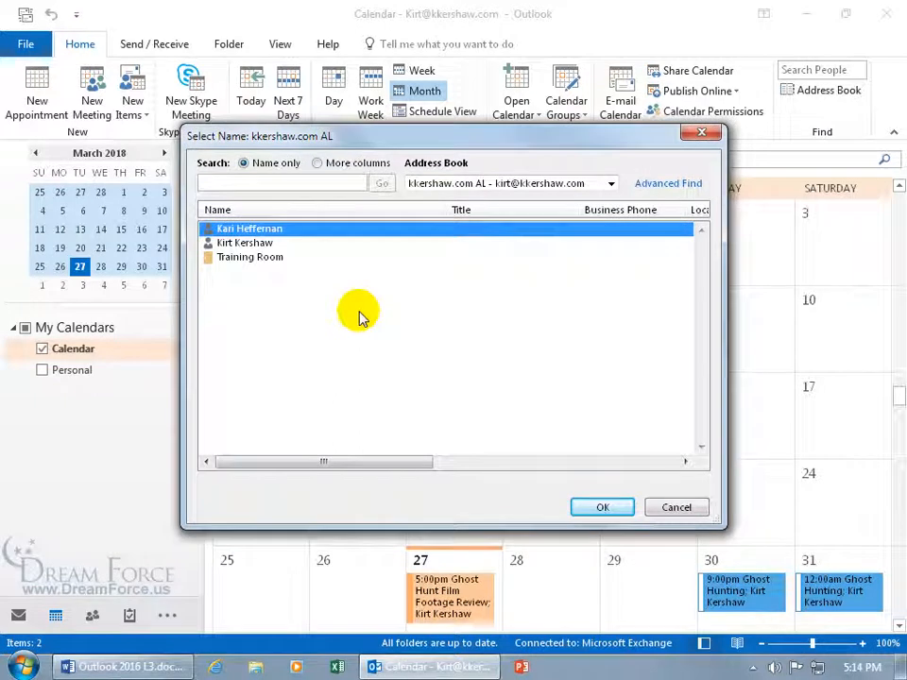
double_click(247, 231)
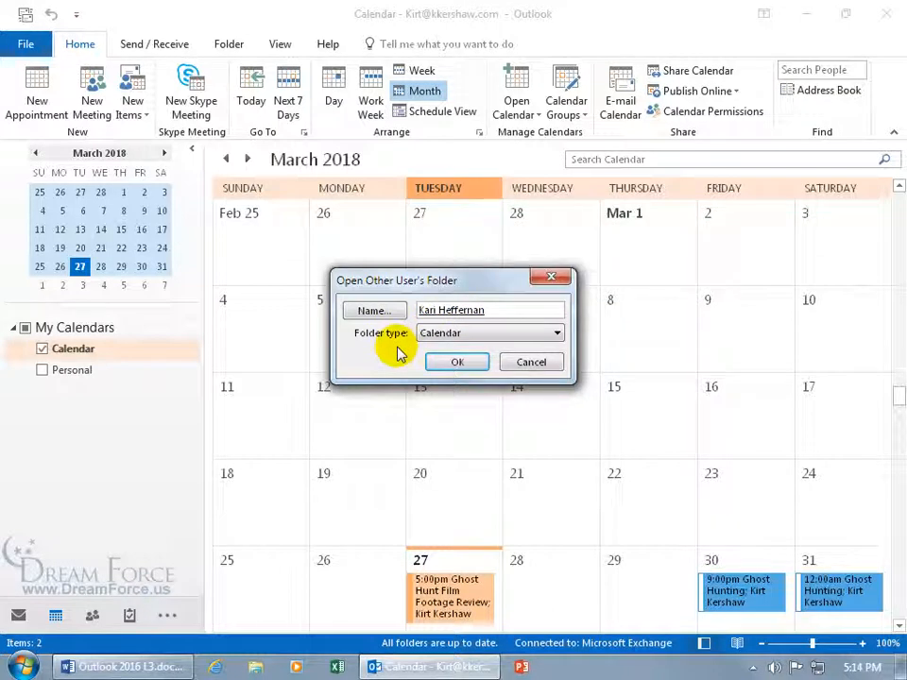
left_click(456, 333)
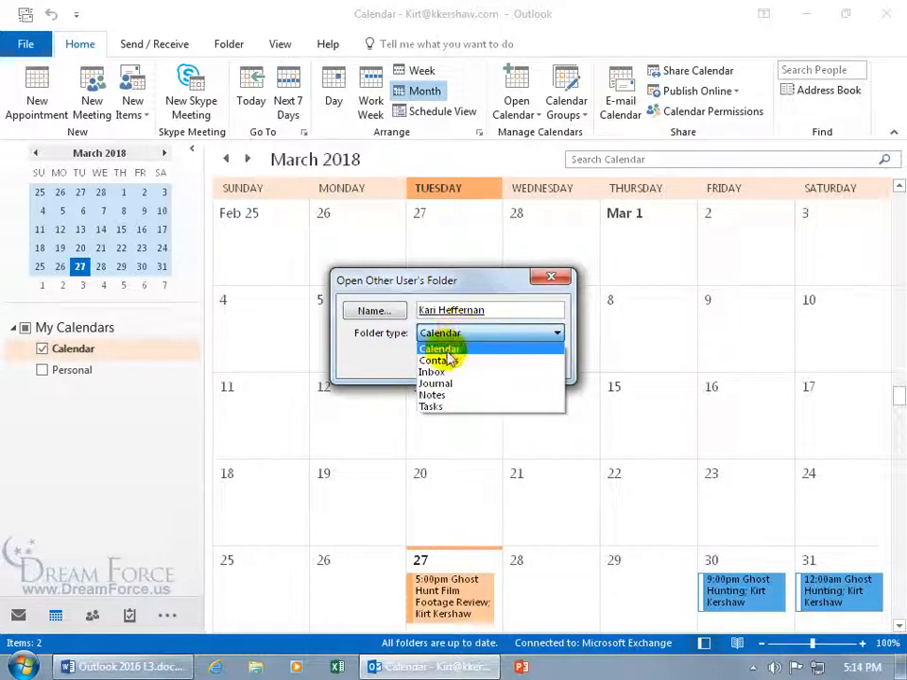
left_click(444, 350)
left_click(460, 366)
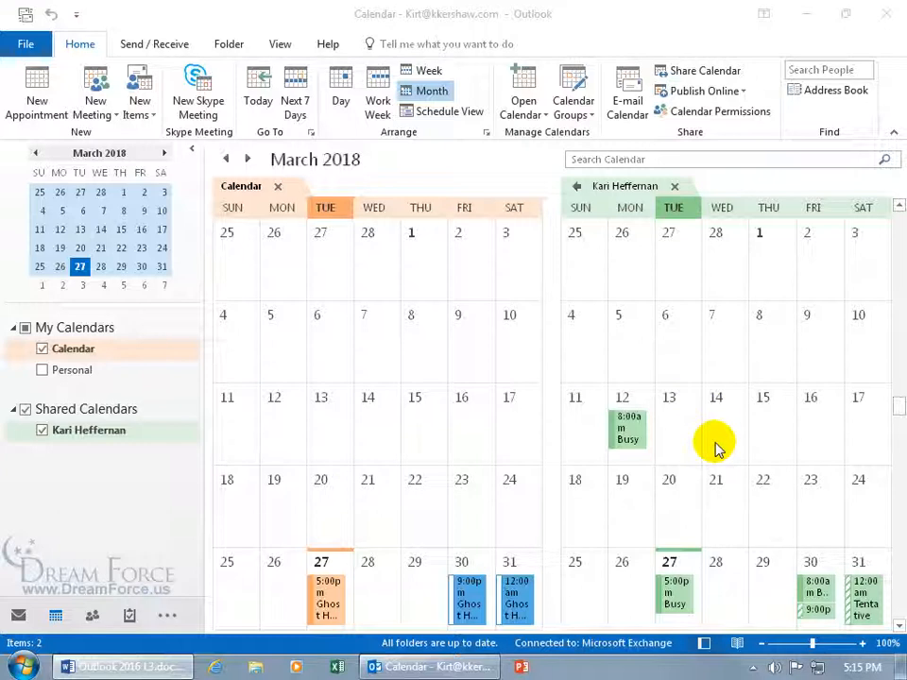
Step: Overlay the colleague's shared calendar on the main Calendar and show April 2018
left_click(579, 189)
left_click(578, 188)
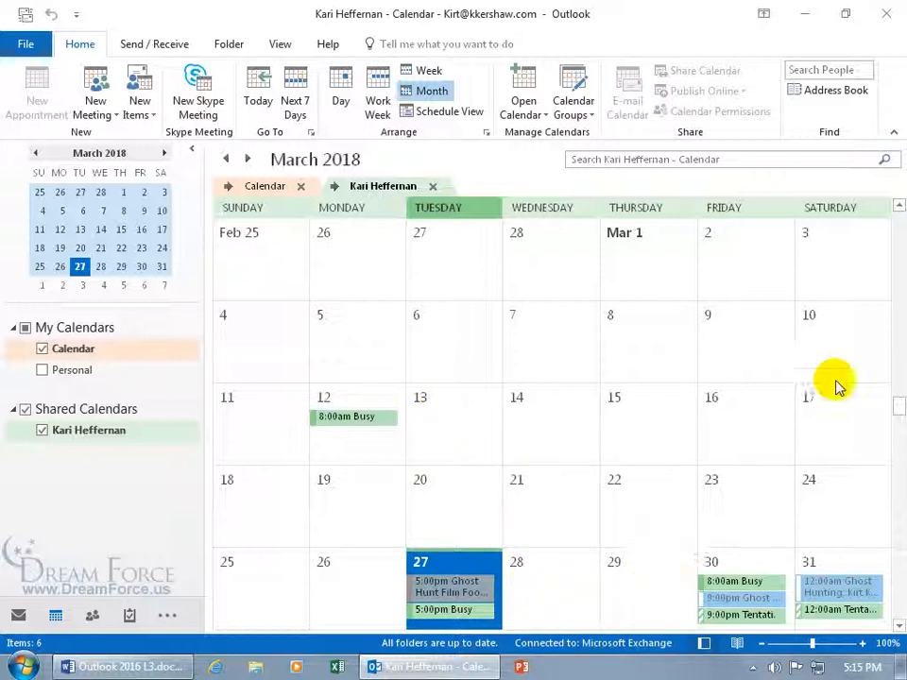
left_click(899, 626)
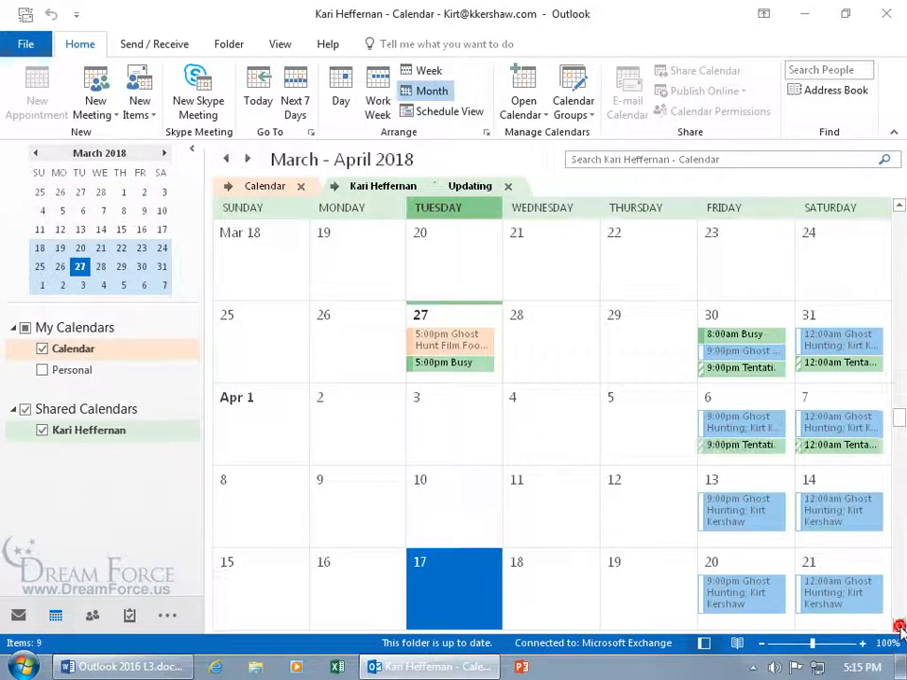
left_click(900, 626)
left_click(899, 627)
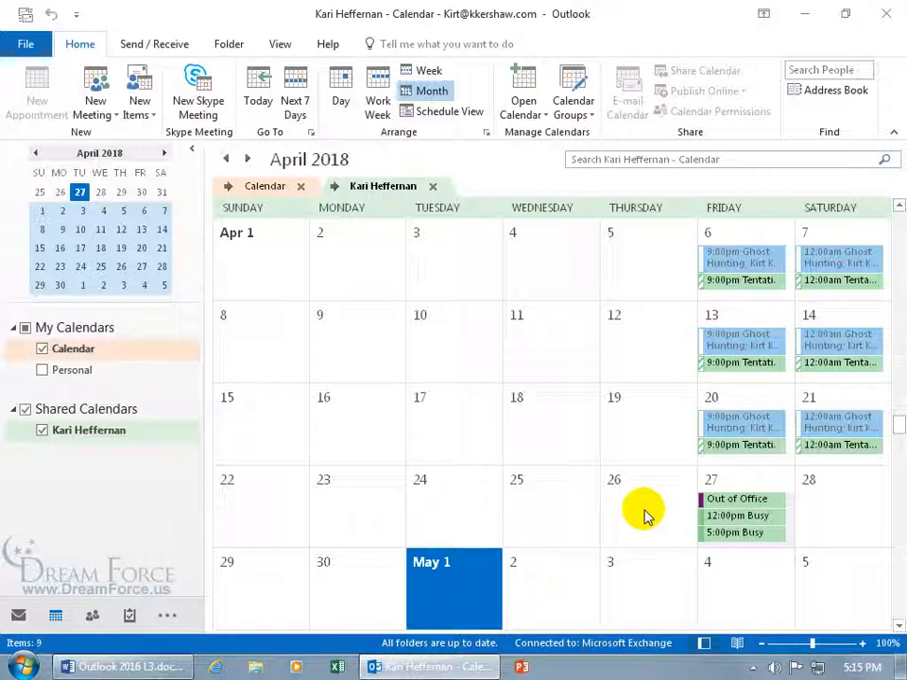
Step: Try to open the 12:00pm Busy entry on April 27 in the shared calendar, without asking the colleague for access
double_click(738, 522)
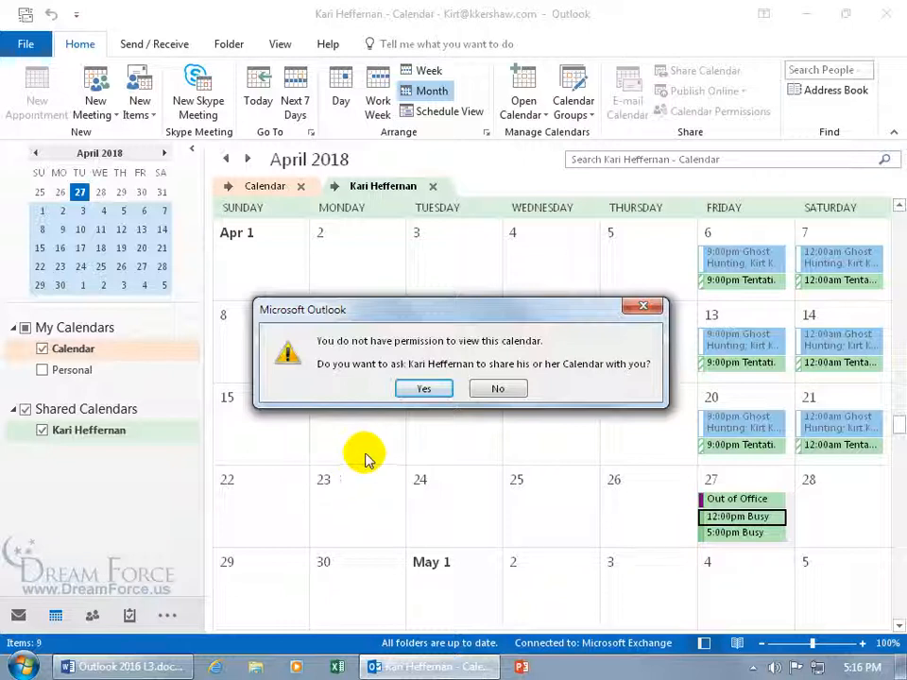
left_click(633, 306)
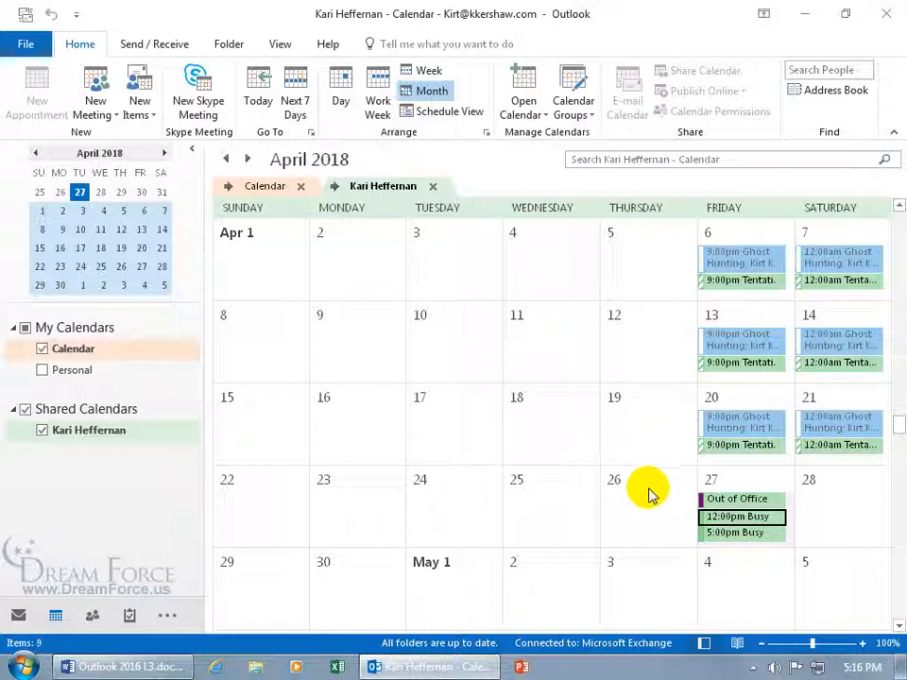
mouse_move(741, 504)
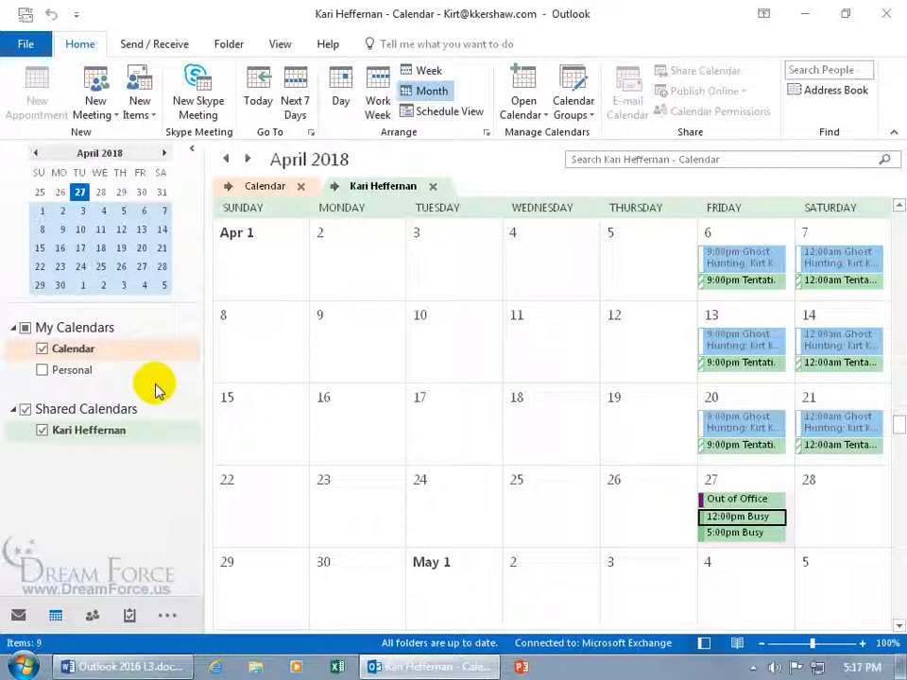
Step: Set the Default permission level of the main Calendar under My Calendars to Reviewer
right_click(77, 349)
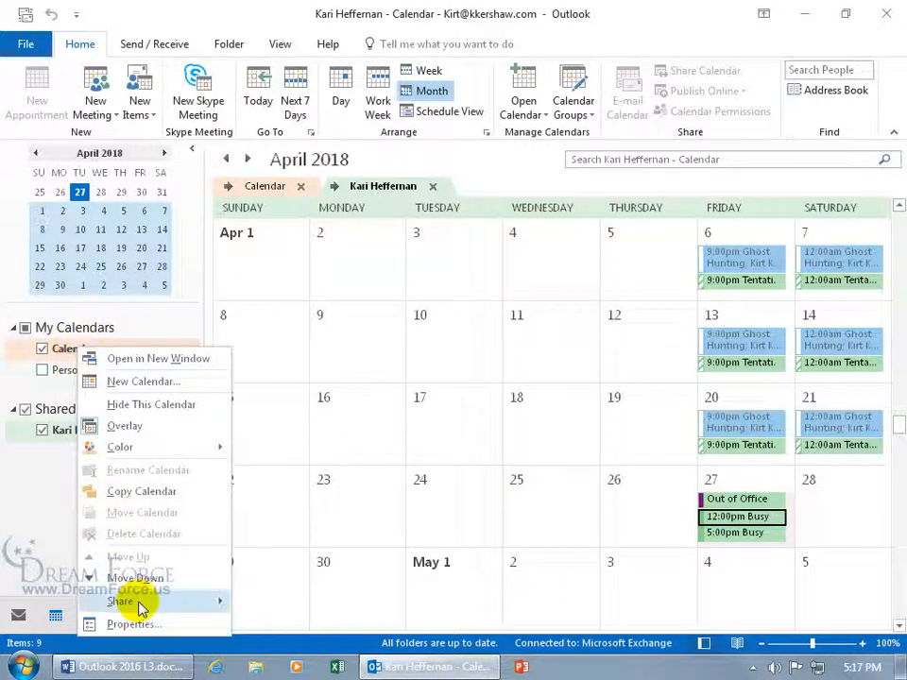
mouse_move(138, 603)
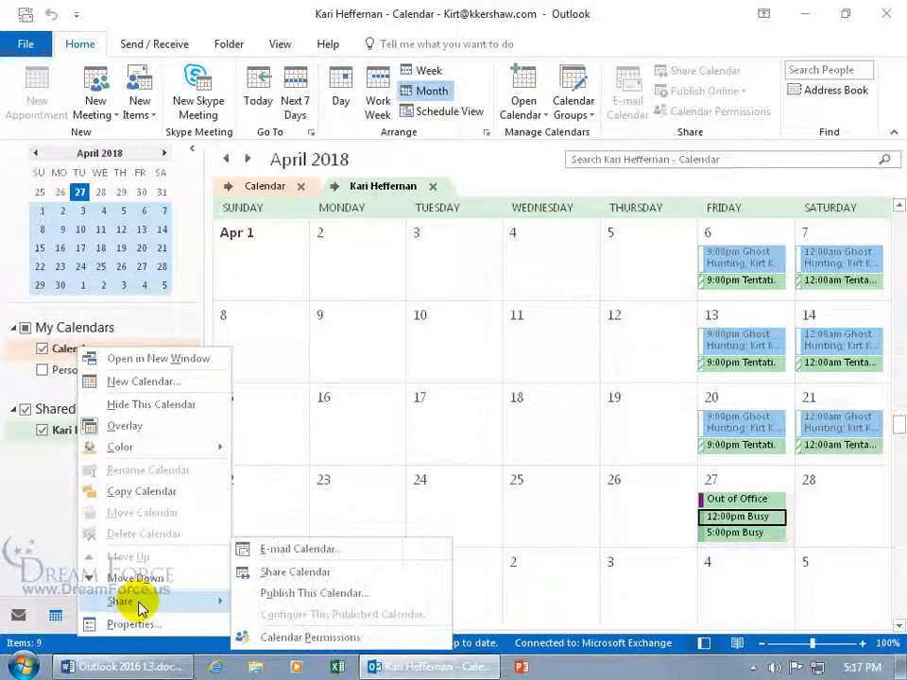
left_click(304, 639)
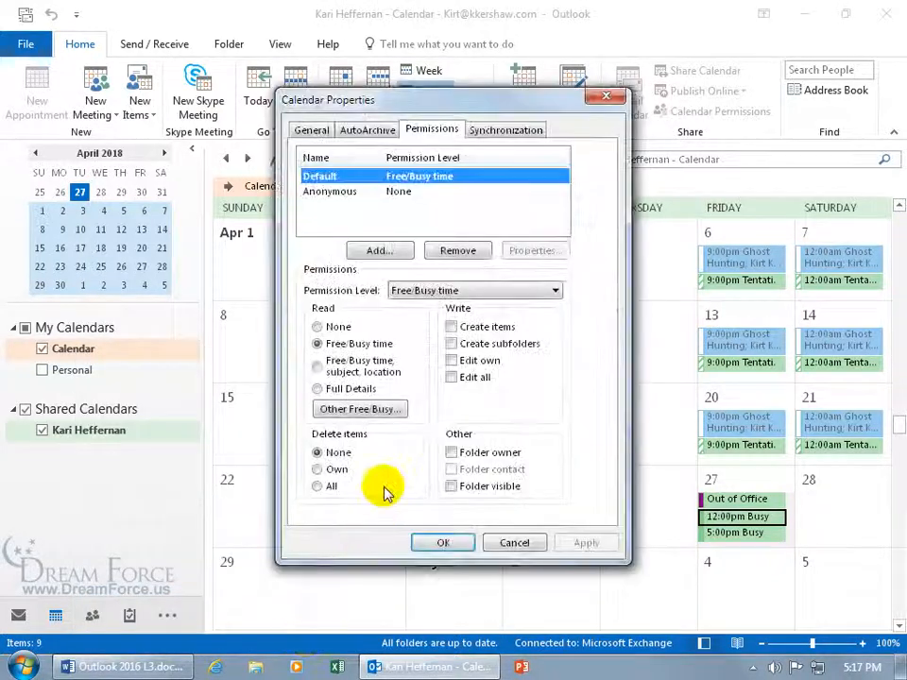
left_click(431, 291)
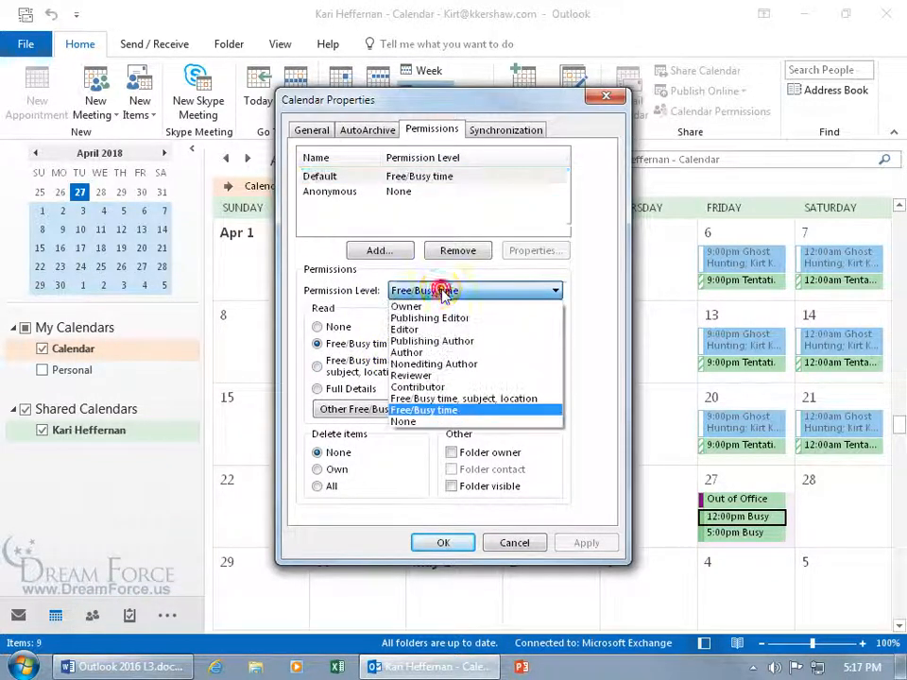
left_click(423, 376)
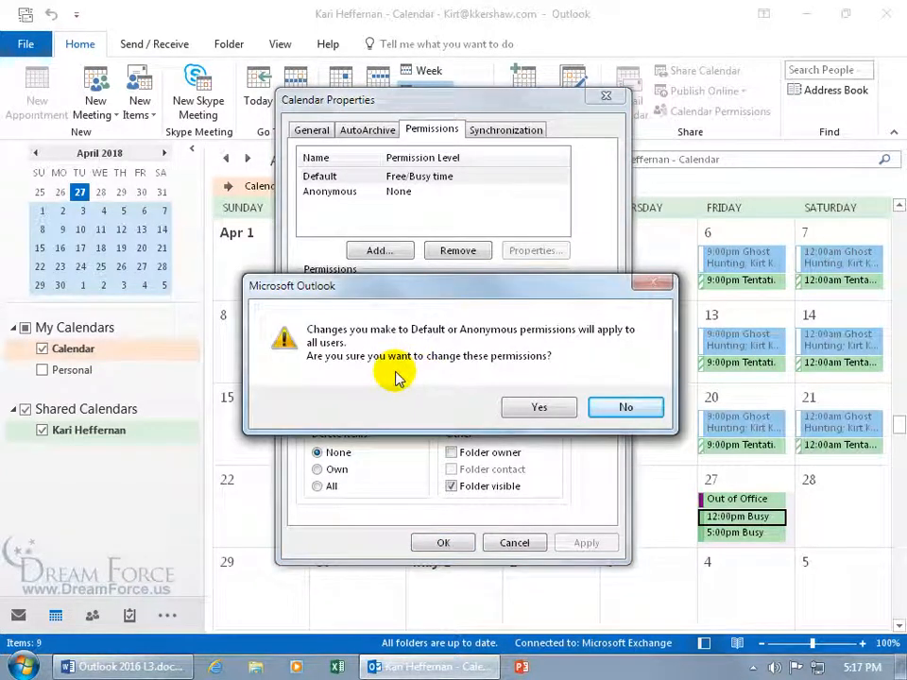
left_click(531, 408)
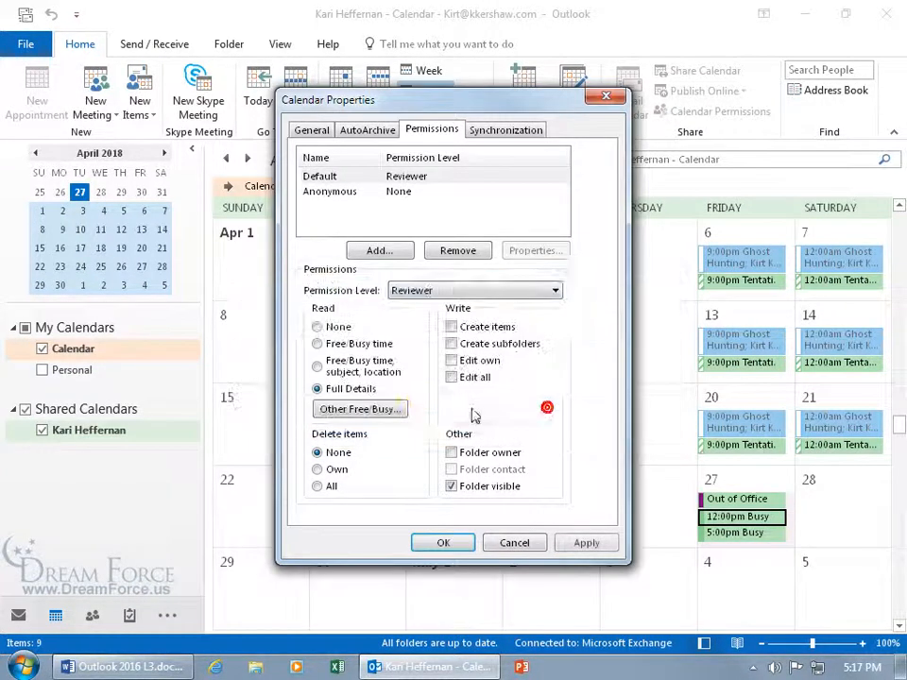
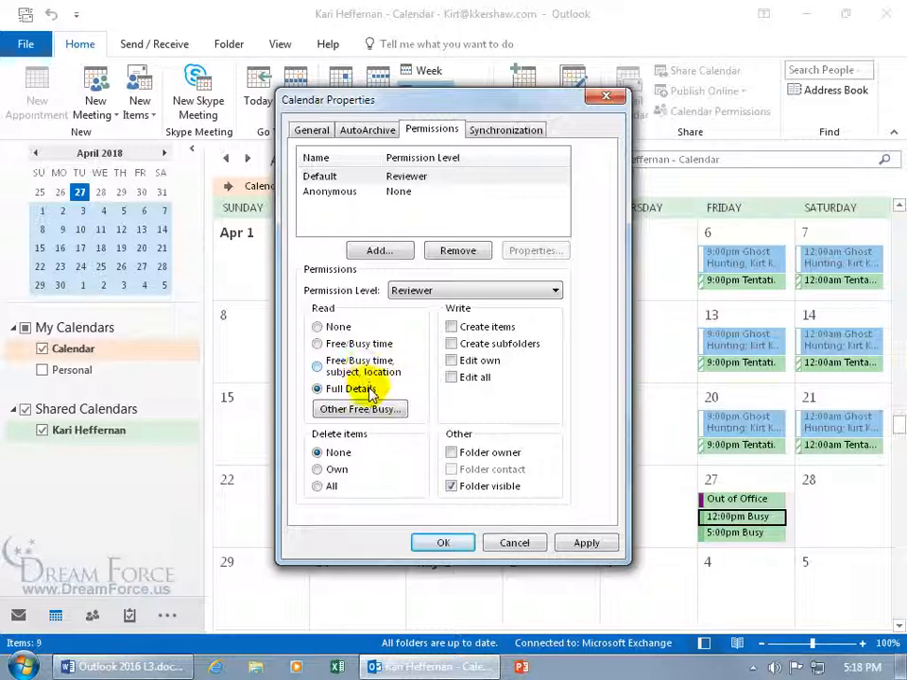
left_click(433, 541)
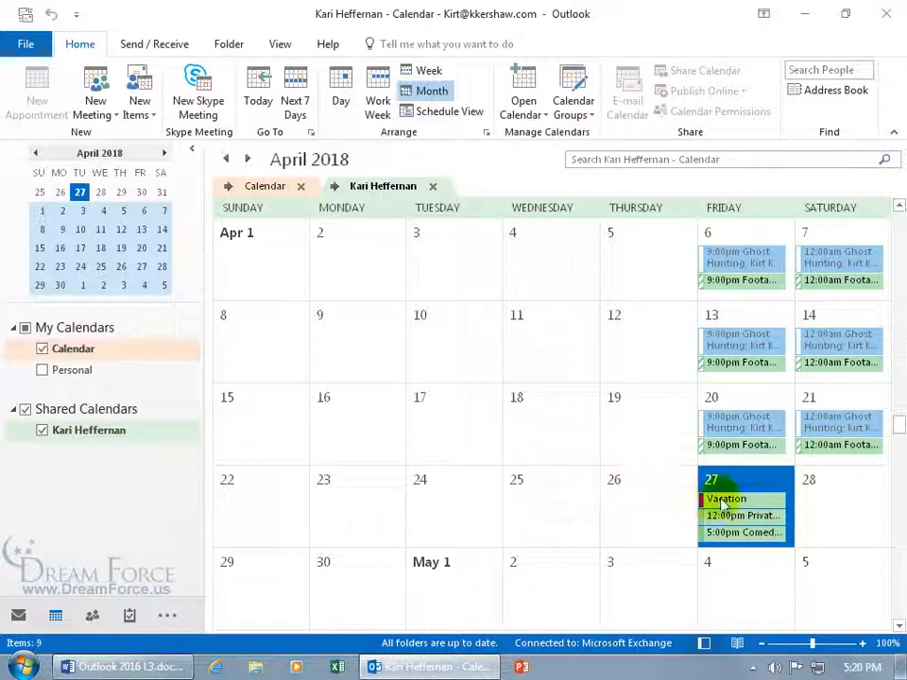
Step: Open the Vacation event on April 27 in the colleague's shared calendar to view its details
mouse_move(756, 506)
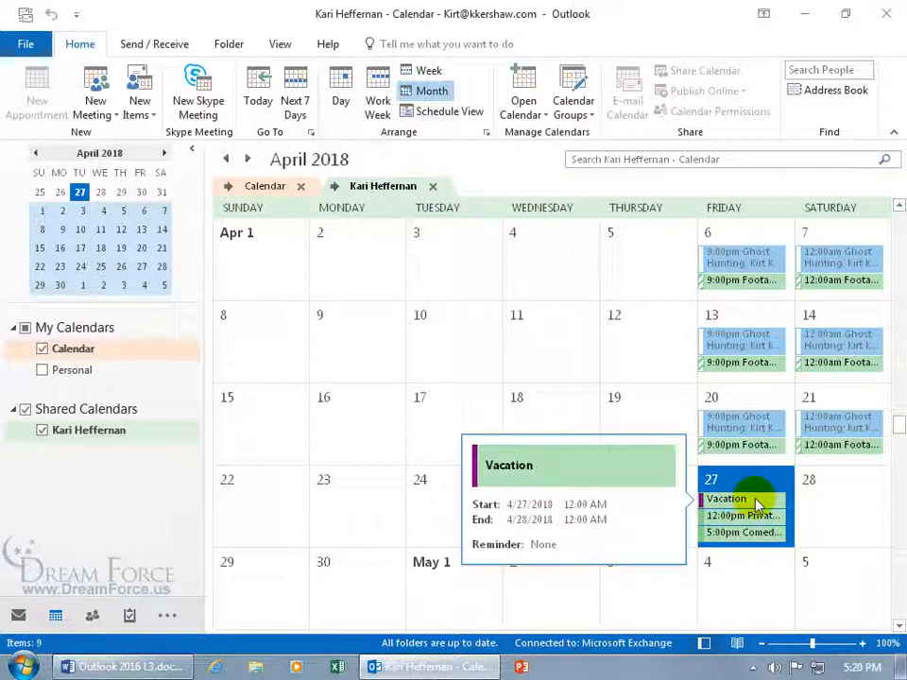
left_click(746, 499)
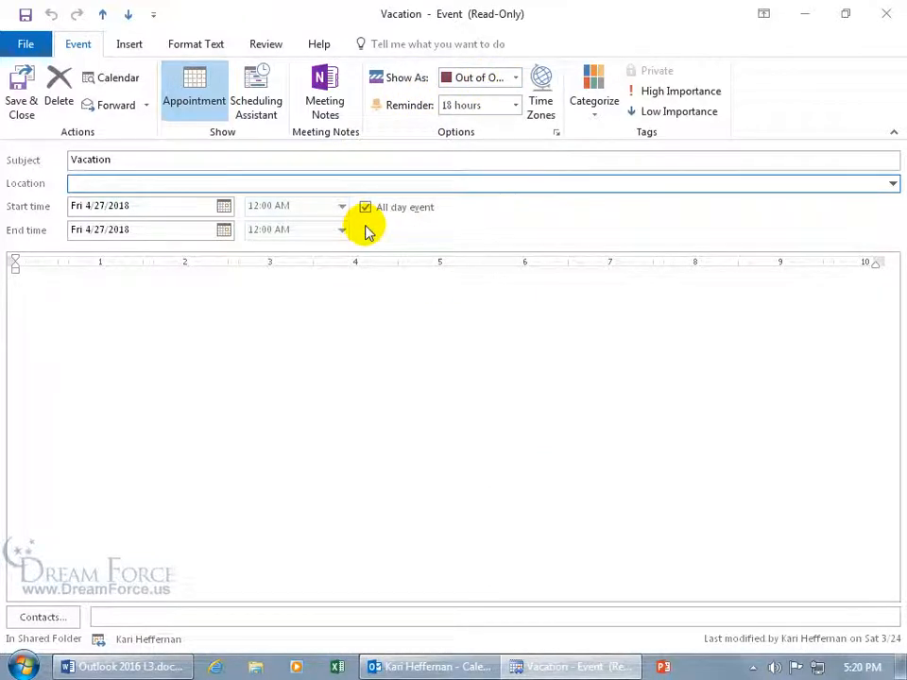
Step: Close the Vacation event and try to open the 12:00pm private appointment on April 27 in the colleague's shared calendar
left_click(888, 16)
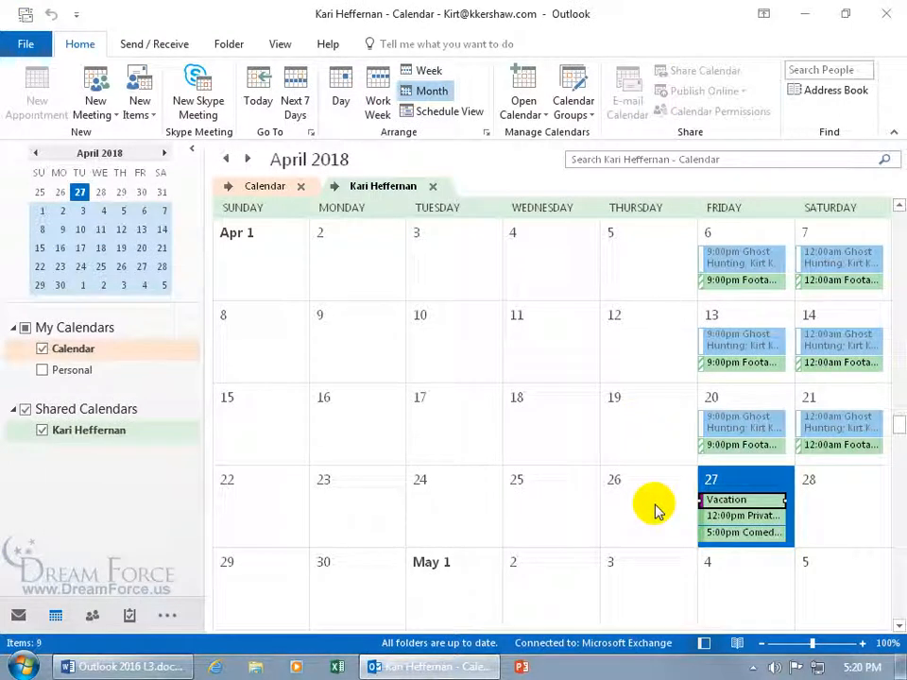
mouse_move(730, 519)
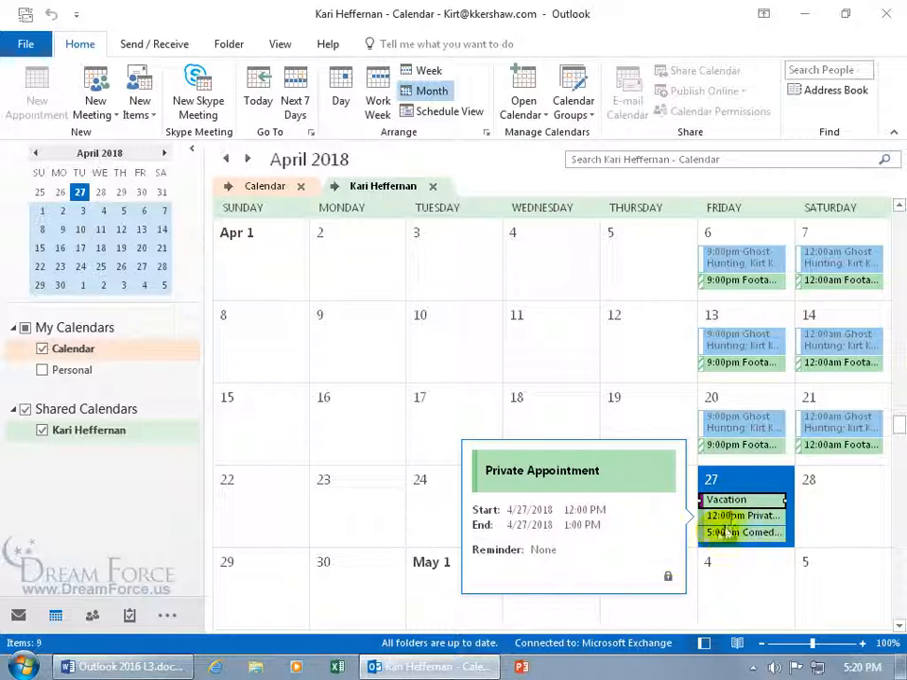
double_click(733, 520)
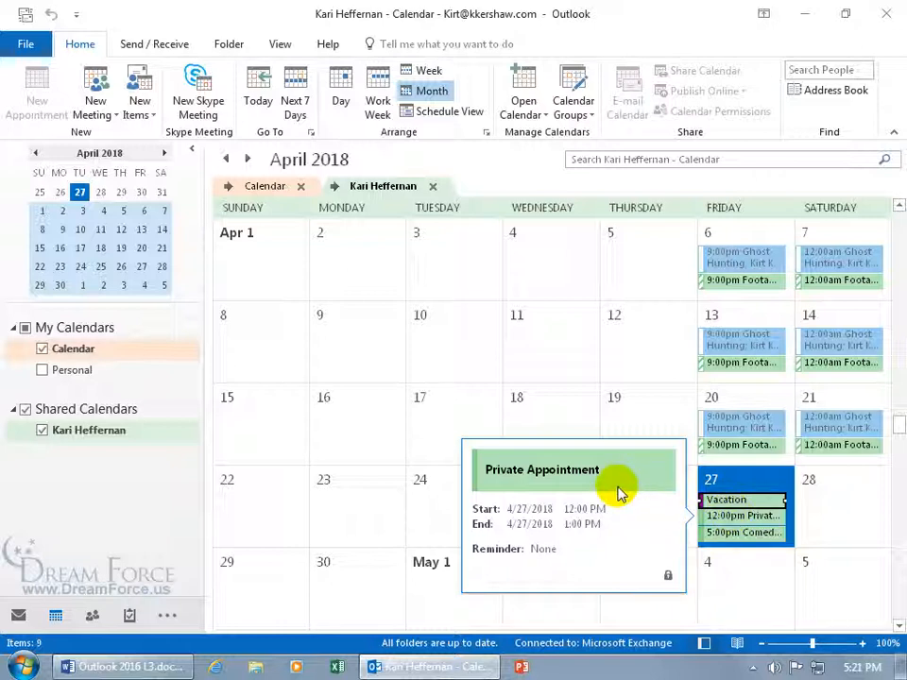
Step: Open the colleague's 5:00pm Comedy Hour appointment on April 27, add the note "Changes" and set the start date to 3/28/2018
left_click(735, 534)
double_click(737, 536)
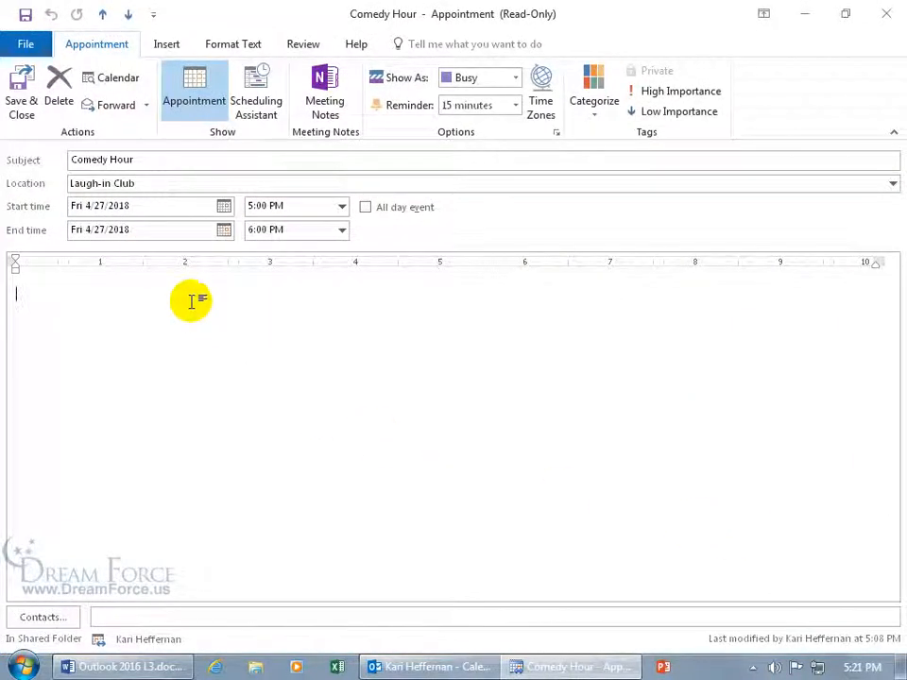
left_click(131, 298)
type("Changes")
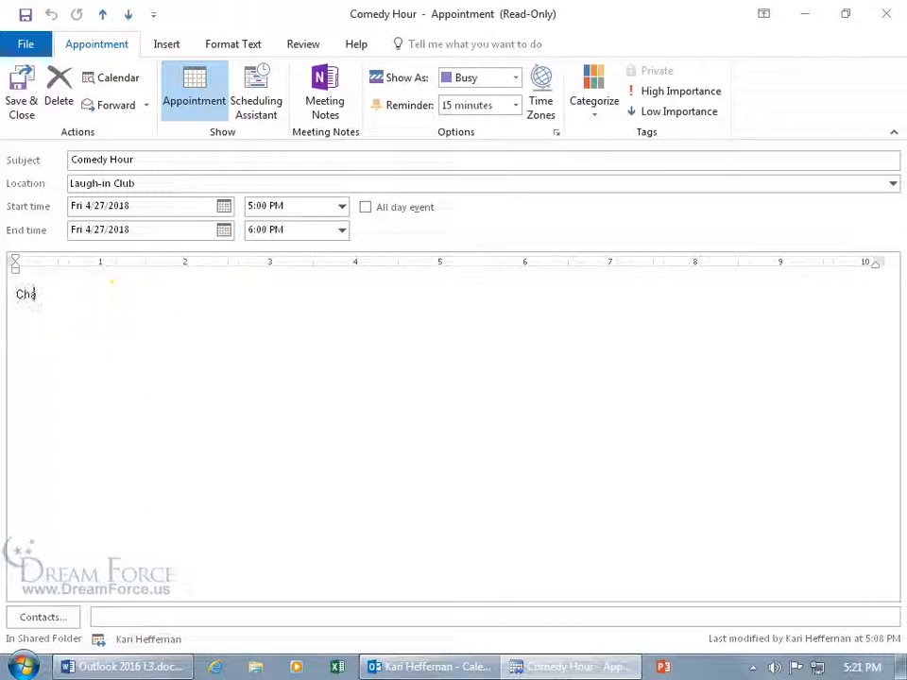
left_click(225, 208)
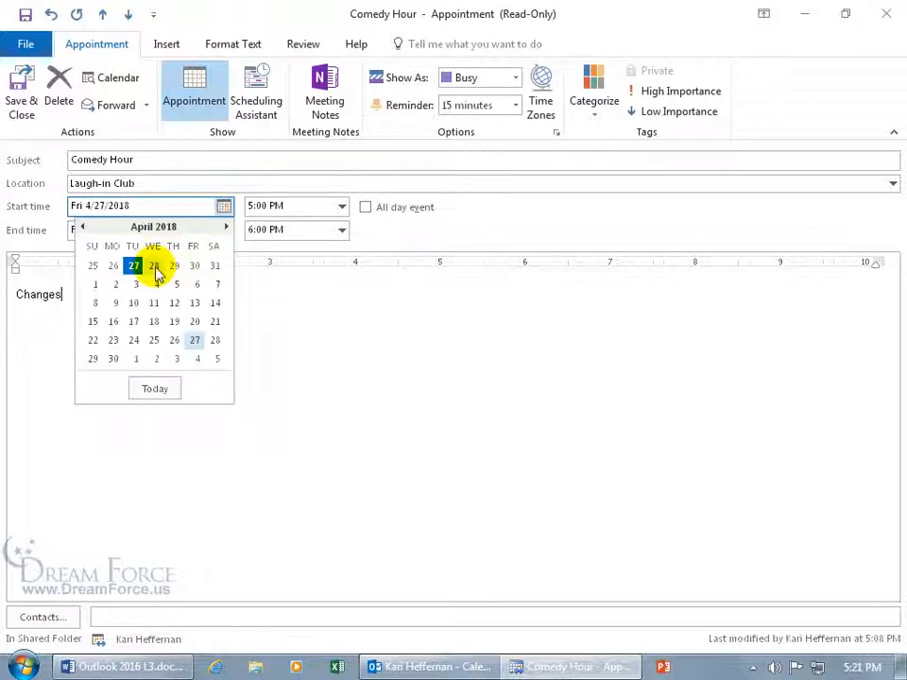
left_click(156, 269)
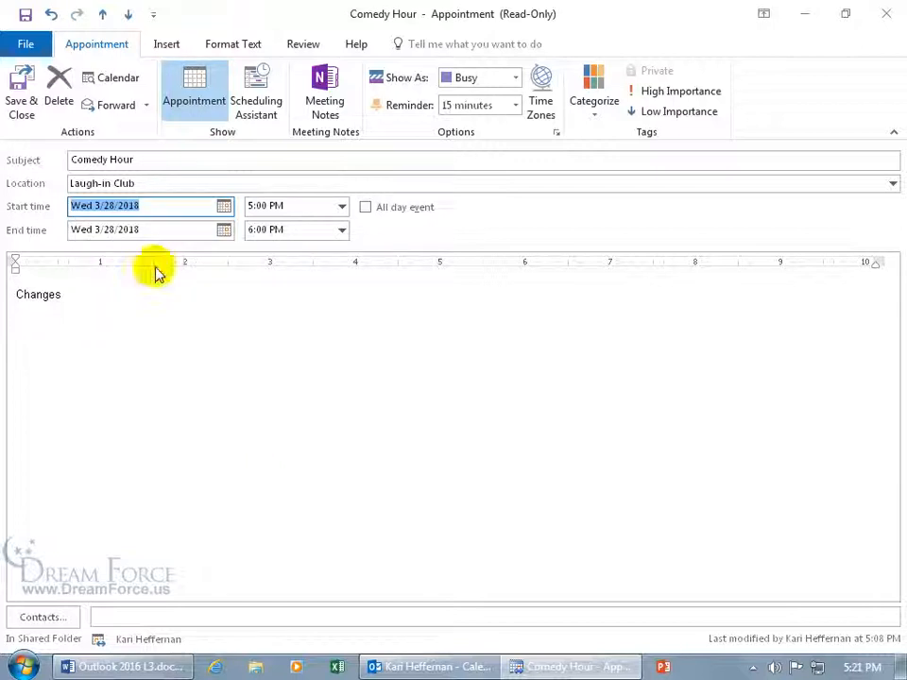
Step: Try to save the edited Comedy Hour appointment, decline saving a copy, and close it without keeping the changes
left_click(23, 101)
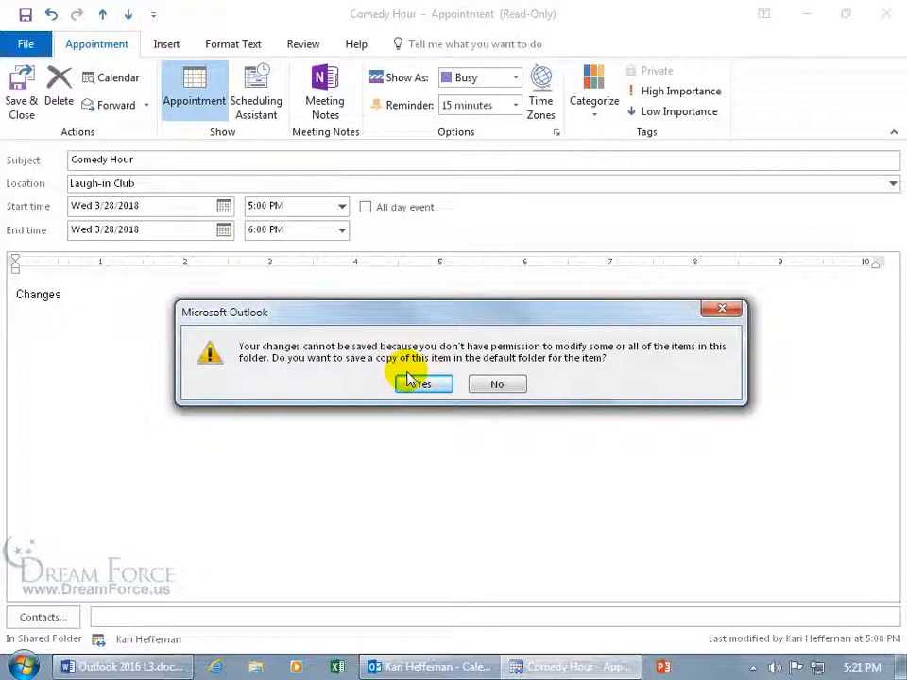
left_click(491, 384)
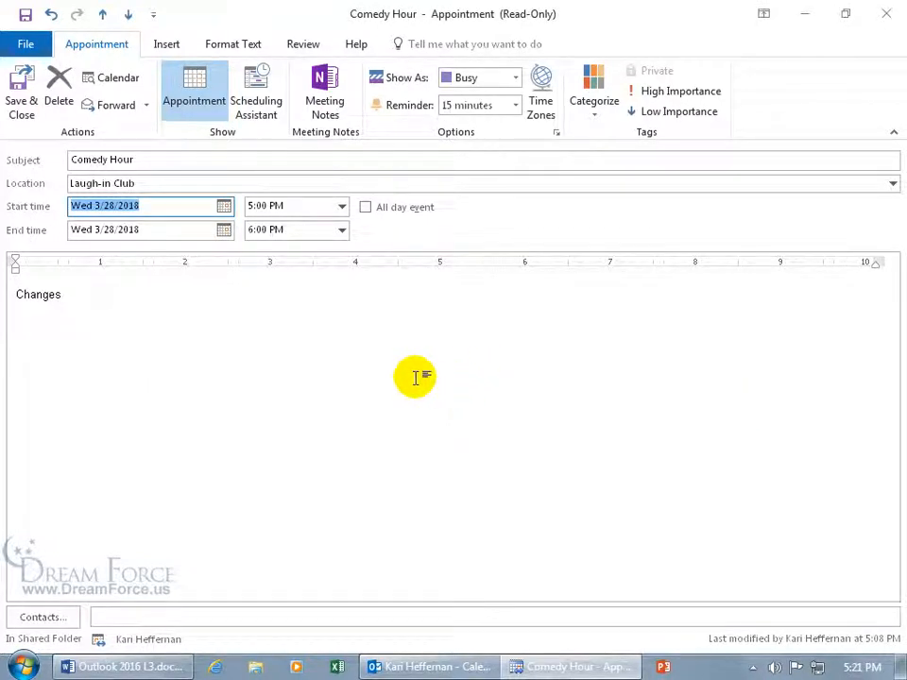
left_click(887, 13)
left_click(480, 384)
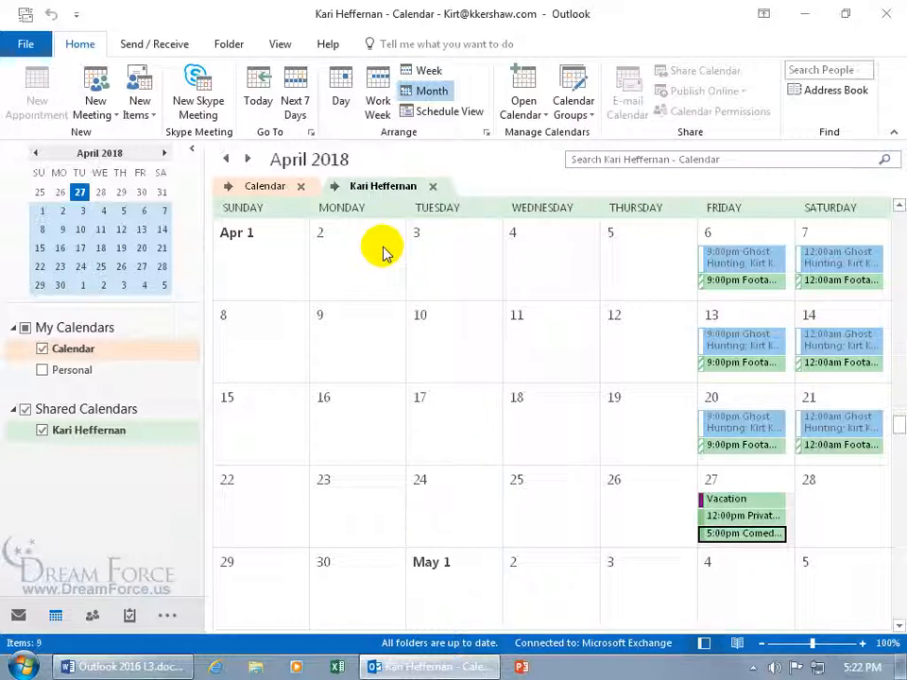
Step: Check which commands are available for the colleague's shared calendar and for creating items on April 19
right_click(346, 188)
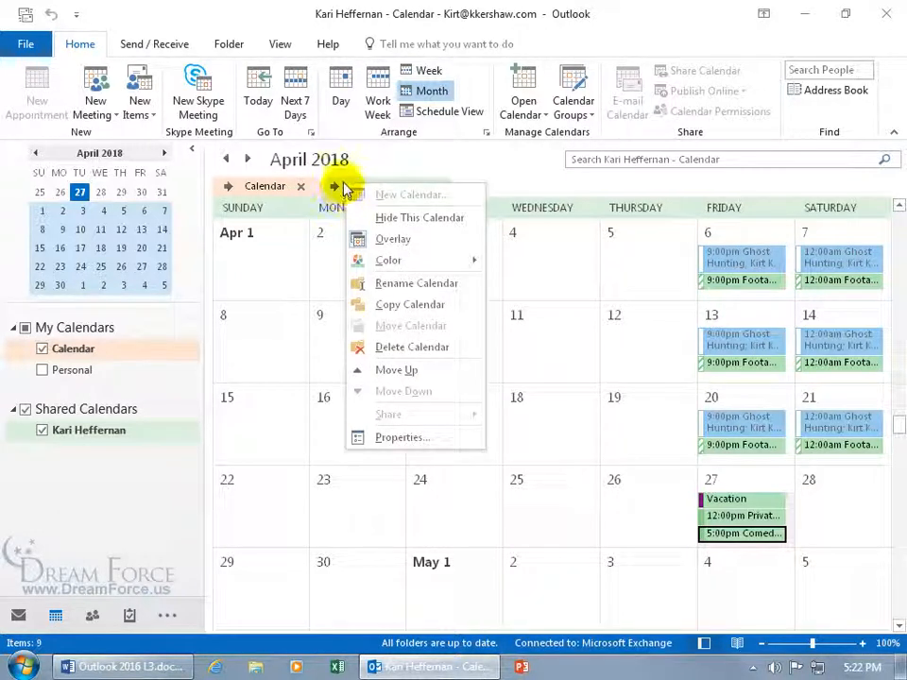
left_click(344, 184)
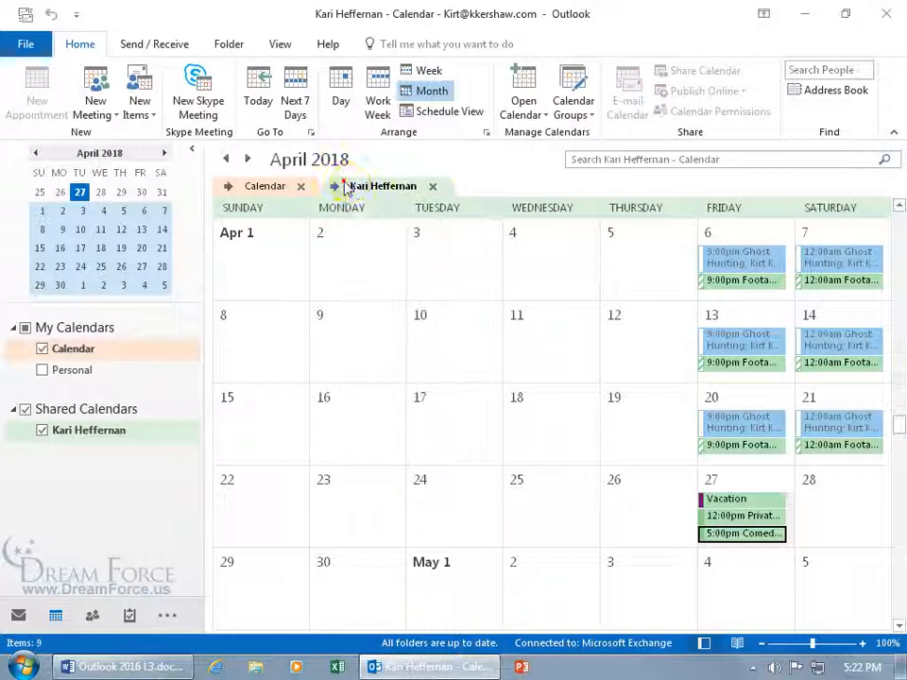
right_click(625, 442)
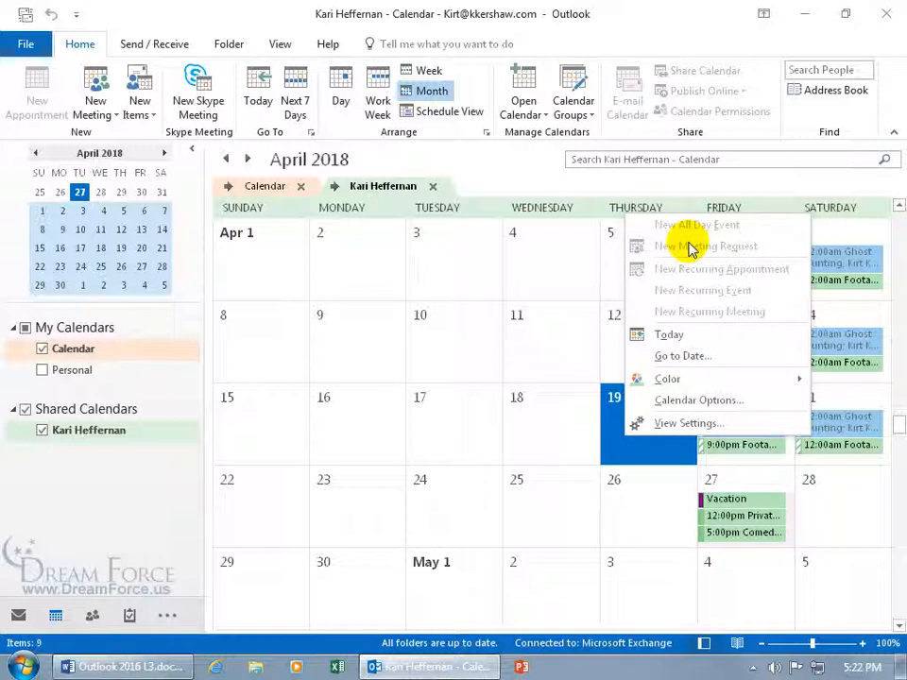
Step: Bring the main Calendar to the front of the overlay and move it below Personal under My Calendars
left_click(266, 189)
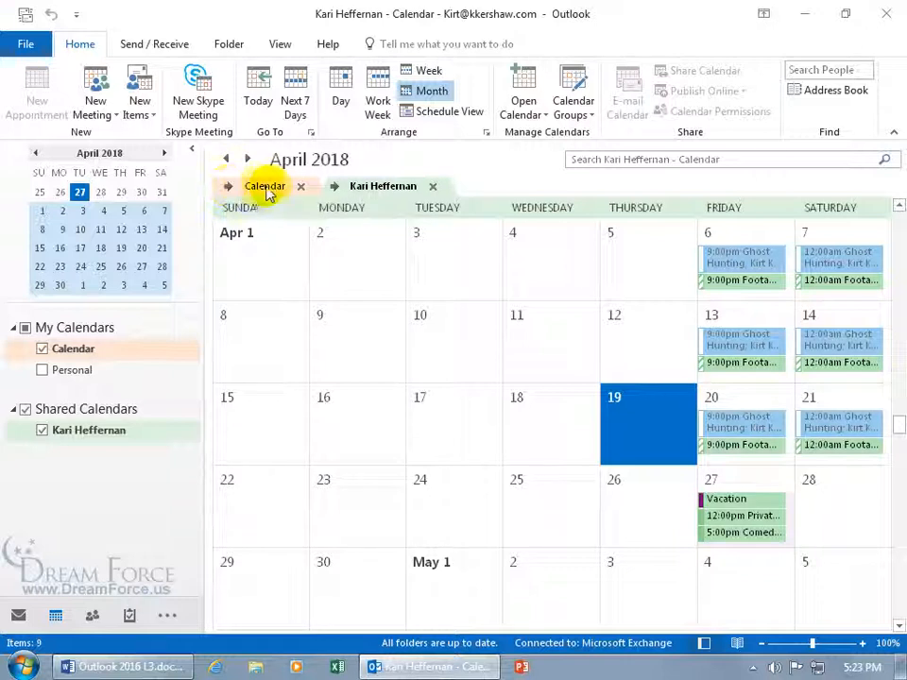
right_click(270, 189)
left_click(332, 418)
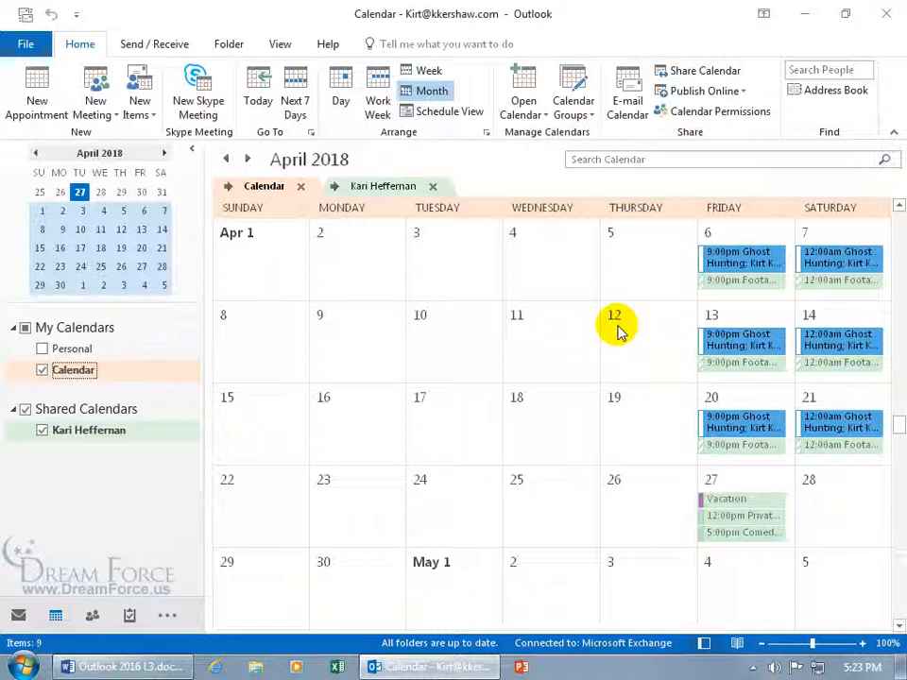
Step: Hide the colleague's shared calendar and delete the Shared Calendars group
left_click(432, 186)
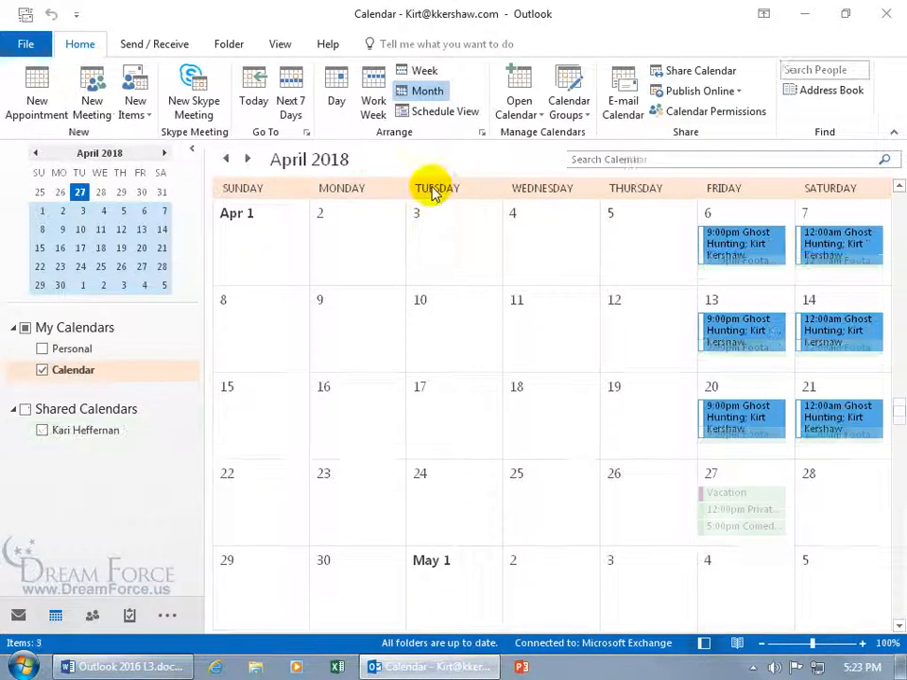
right_click(57, 414)
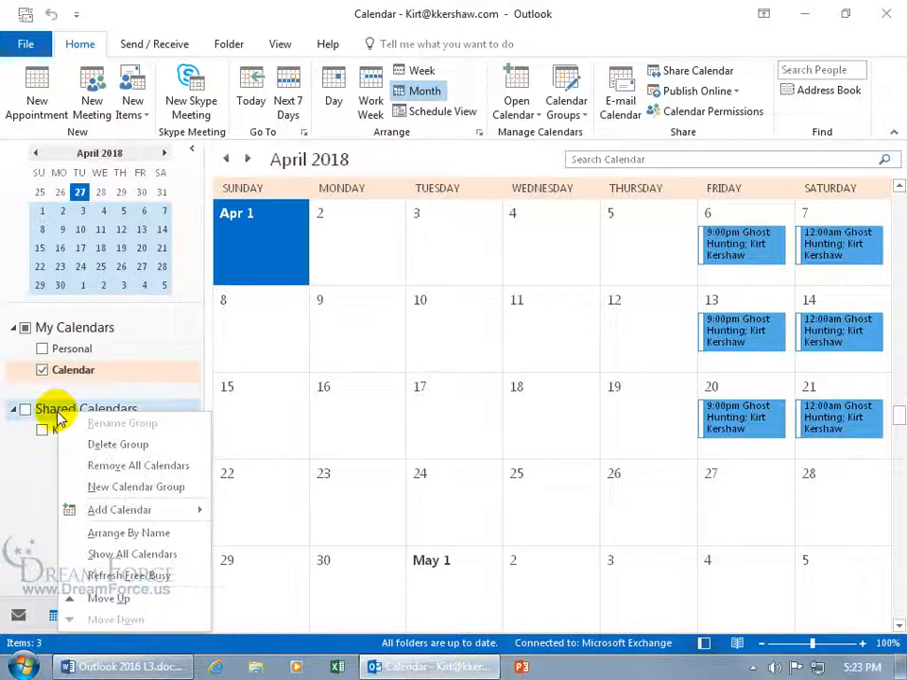
left_click(102, 444)
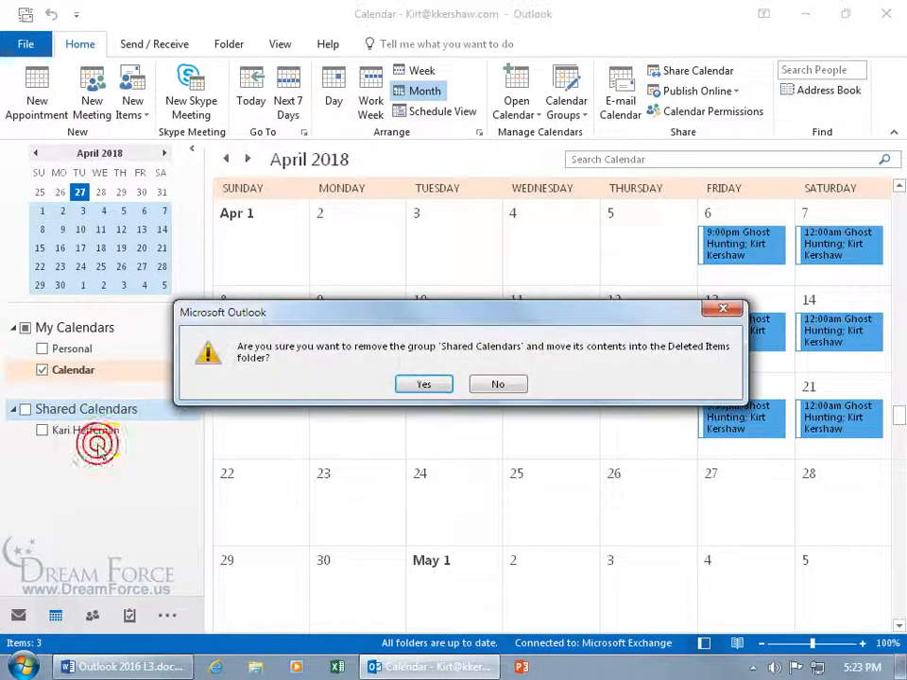
left_click(422, 389)
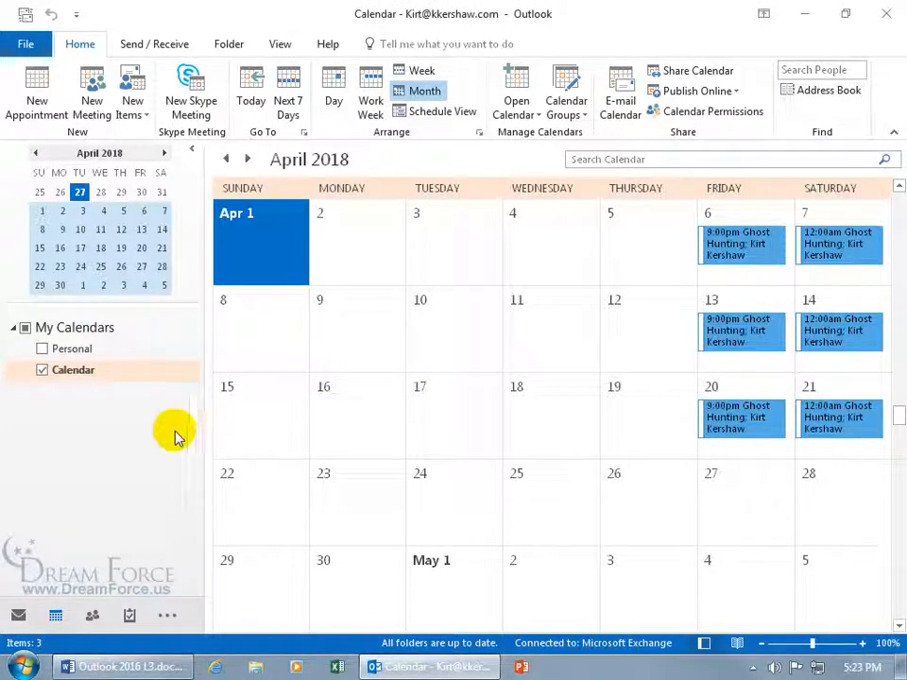
Step: Look at the Open & Export options for opening another user's folder and return to the calendar
left_click(29, 47)
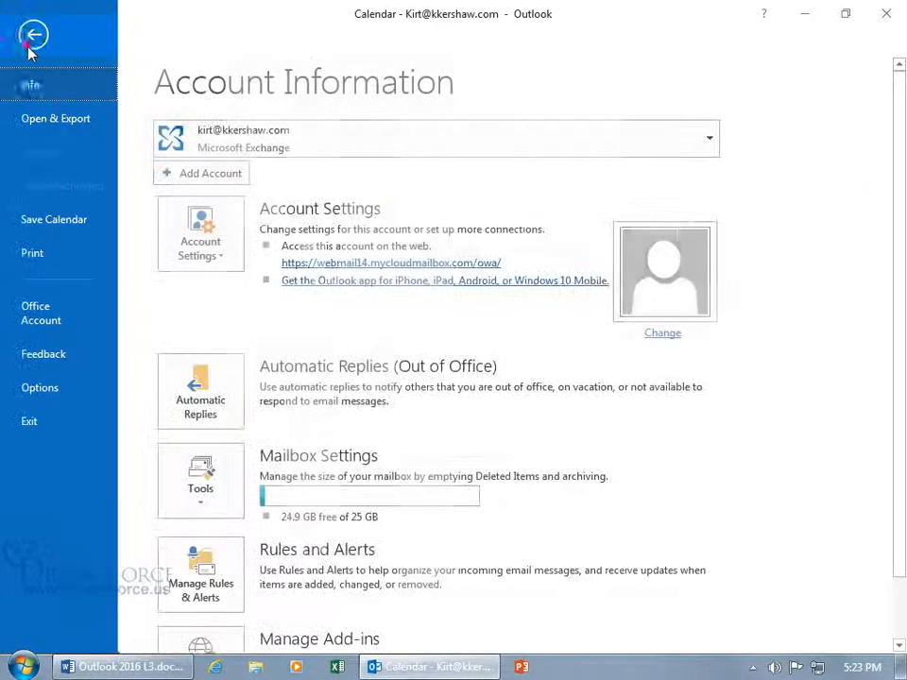
left_click(64, 121)
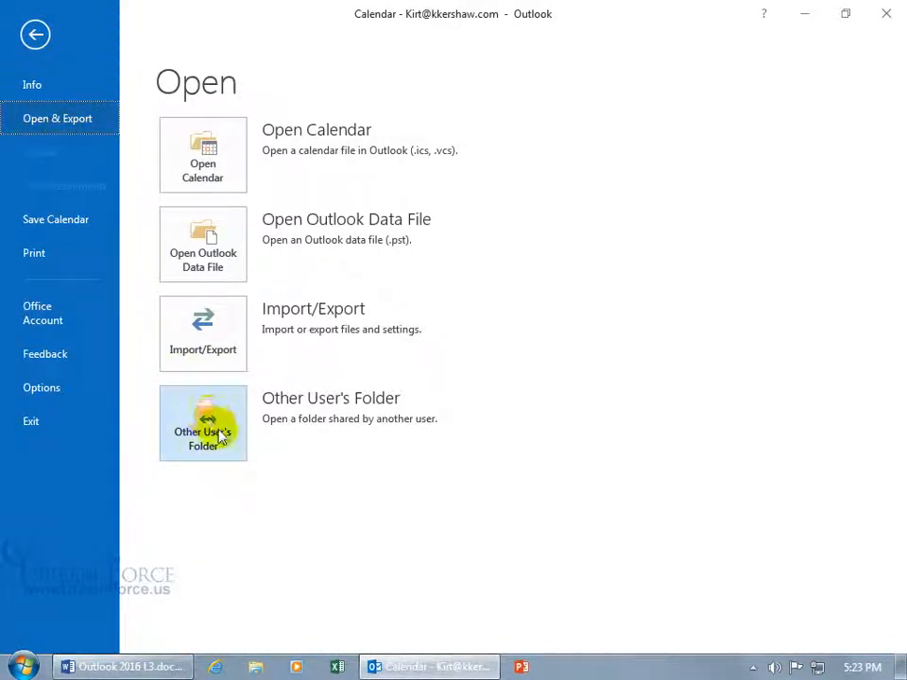
left_click(34, 36)
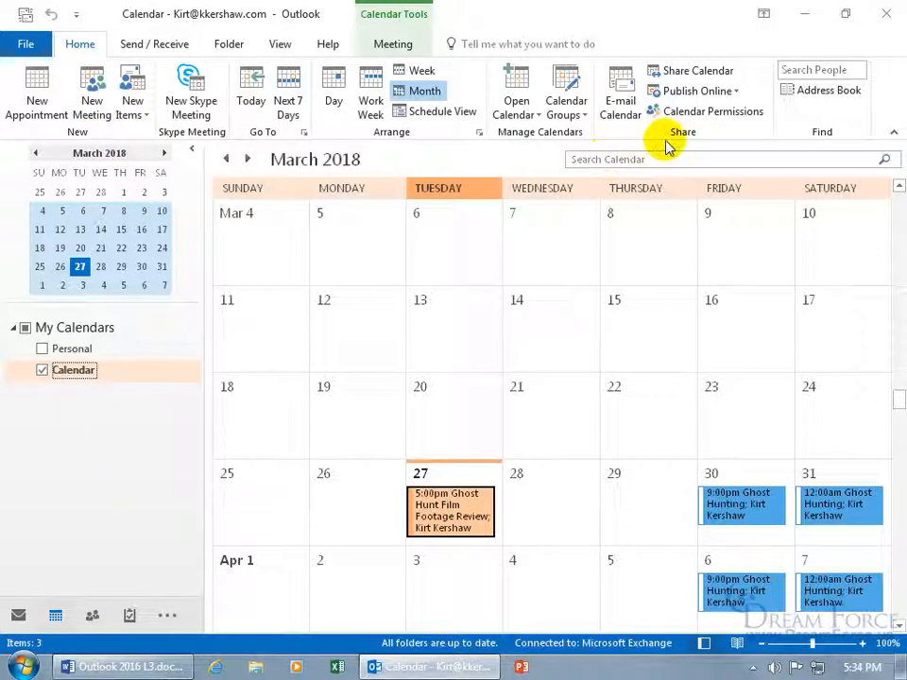
Step: Start an e-mail that includes the main Calendar and set its date range to Next 30 days
left_click(620, 115)
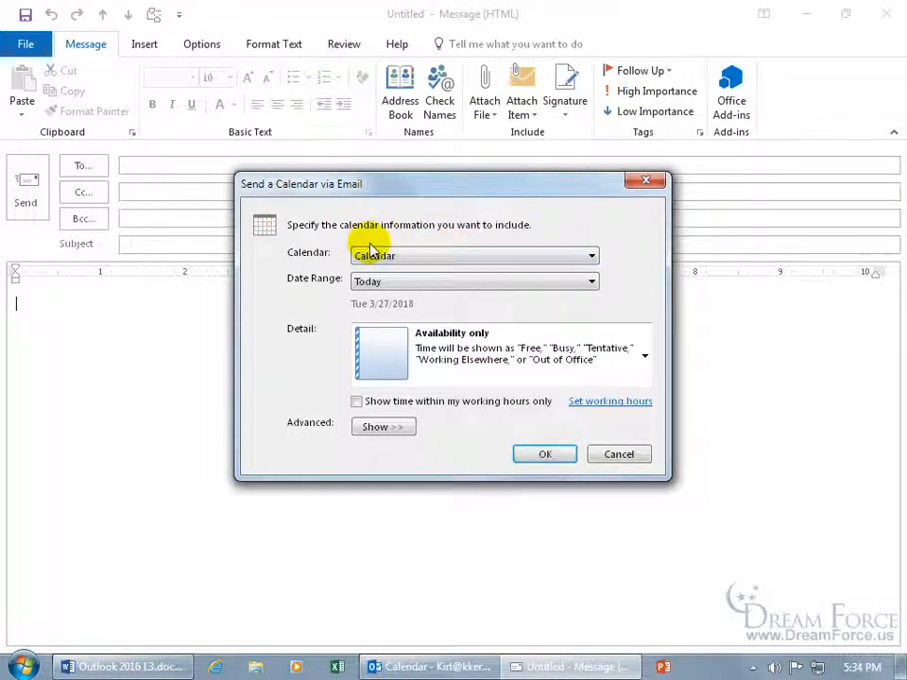
left_click(413, 256)
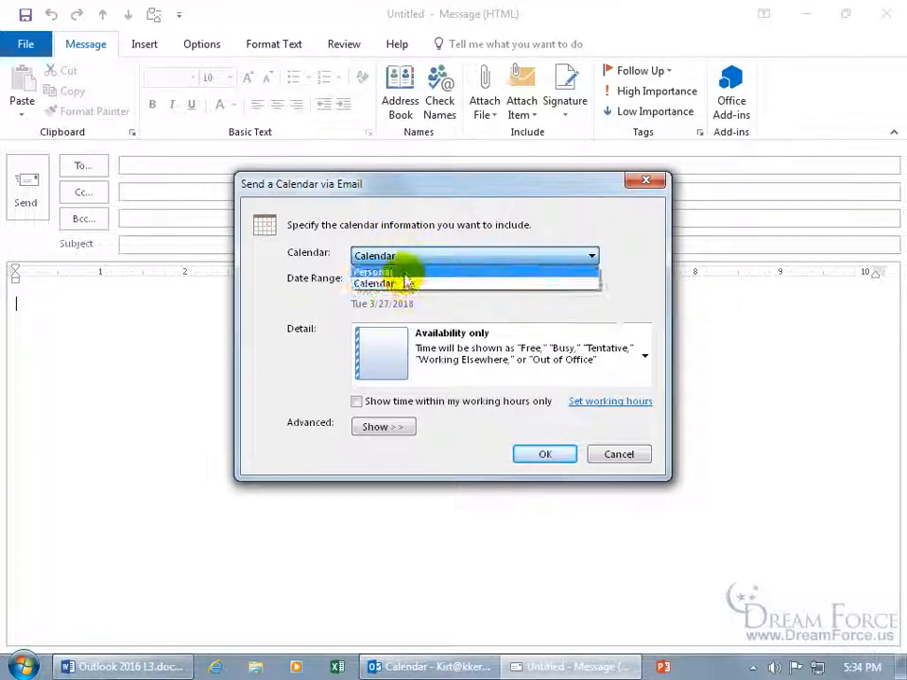
left_click(397, 285)
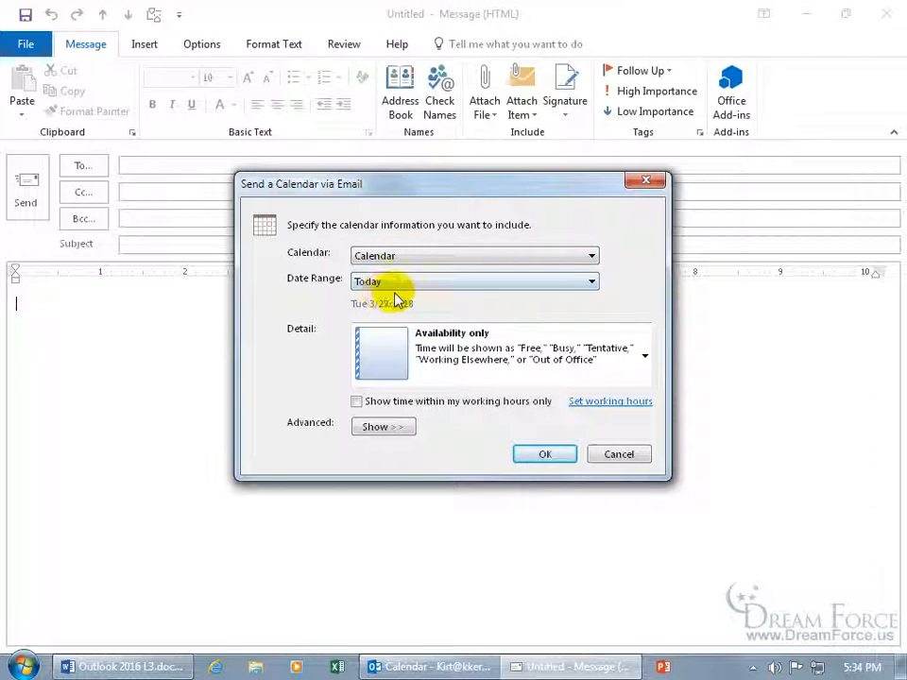
left_click(523, 282)
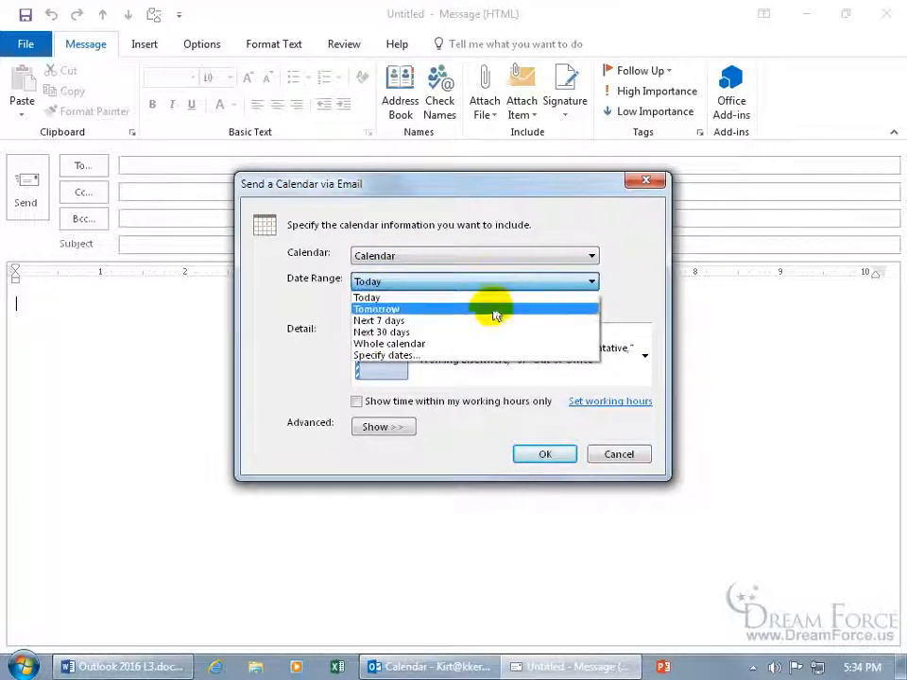
left_click(453, 356)
left_click(491, 307)
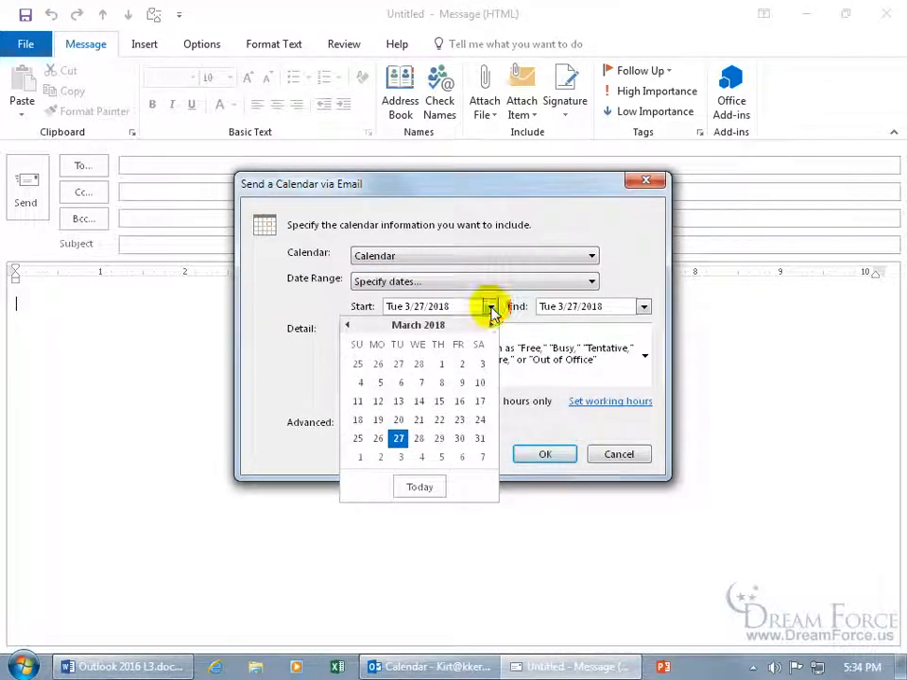
left_click(503, 285)
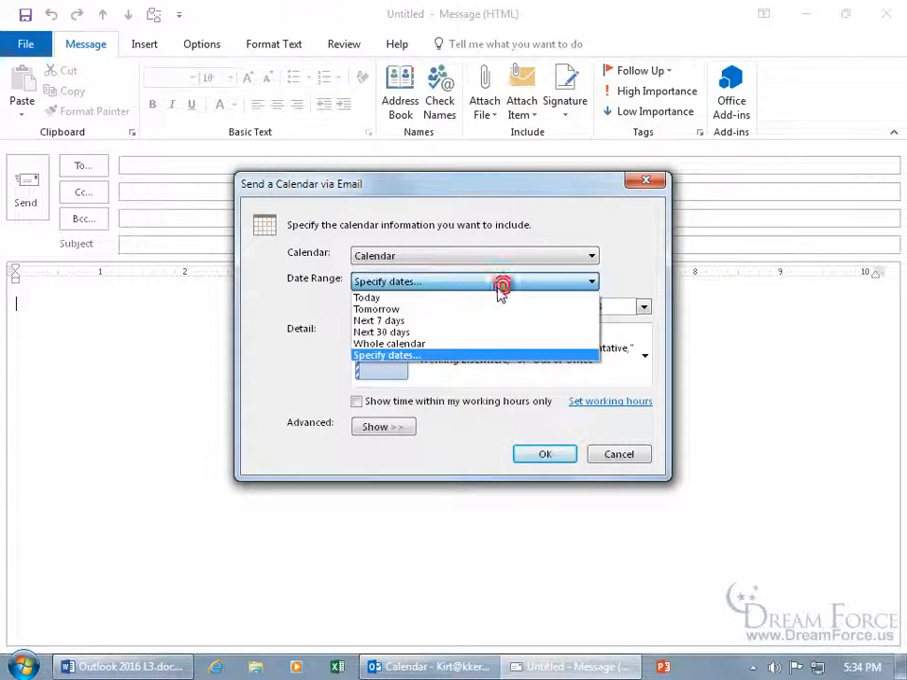
left_click(452, 336)
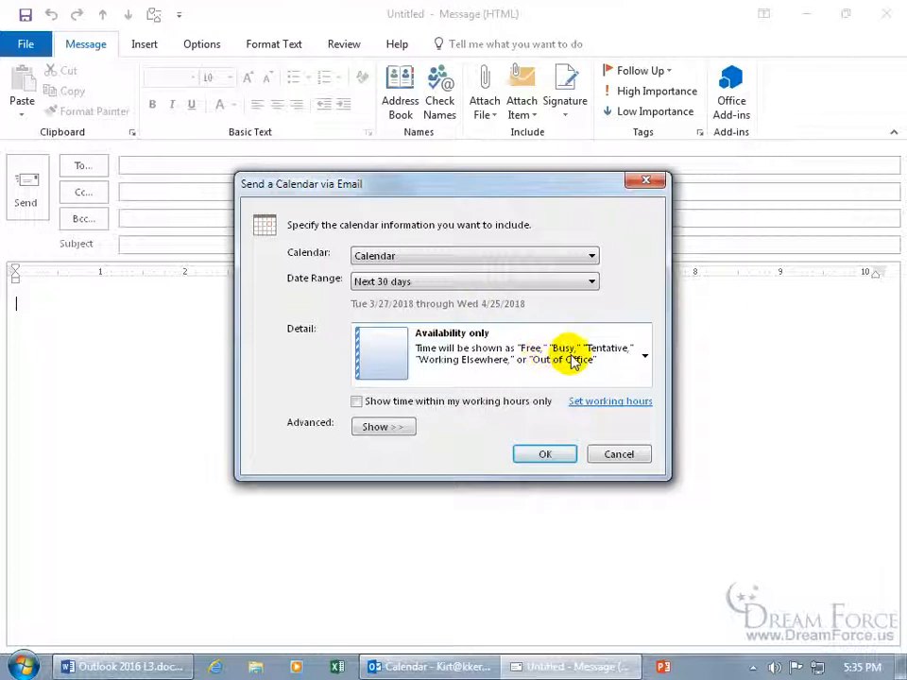
Step: Set the detail level of the e-mailed calendar to Full details
left_click(645, 358)
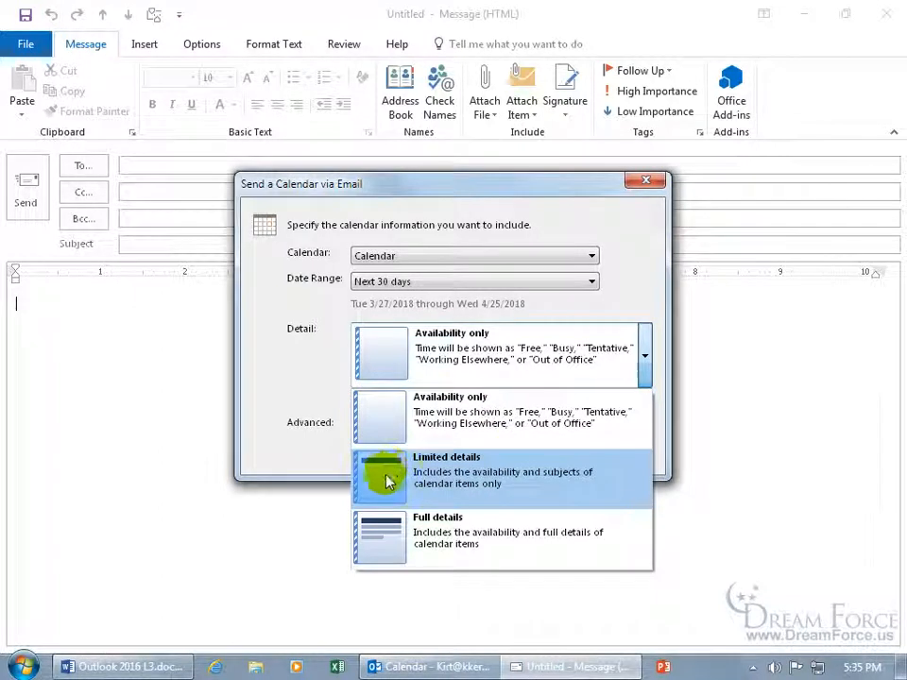
left_click(382, 537)
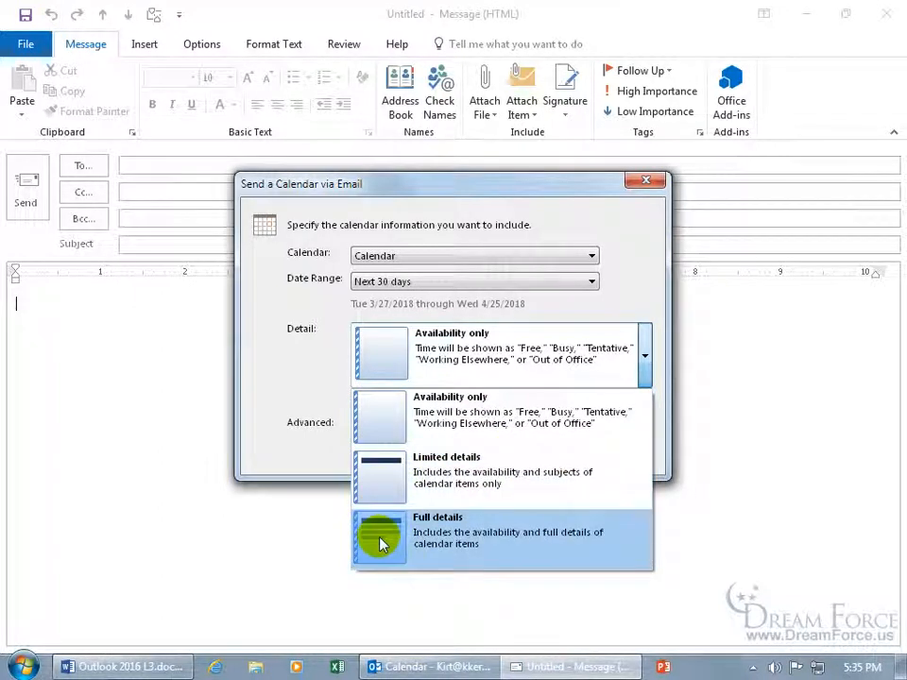
left_click(429, 542)
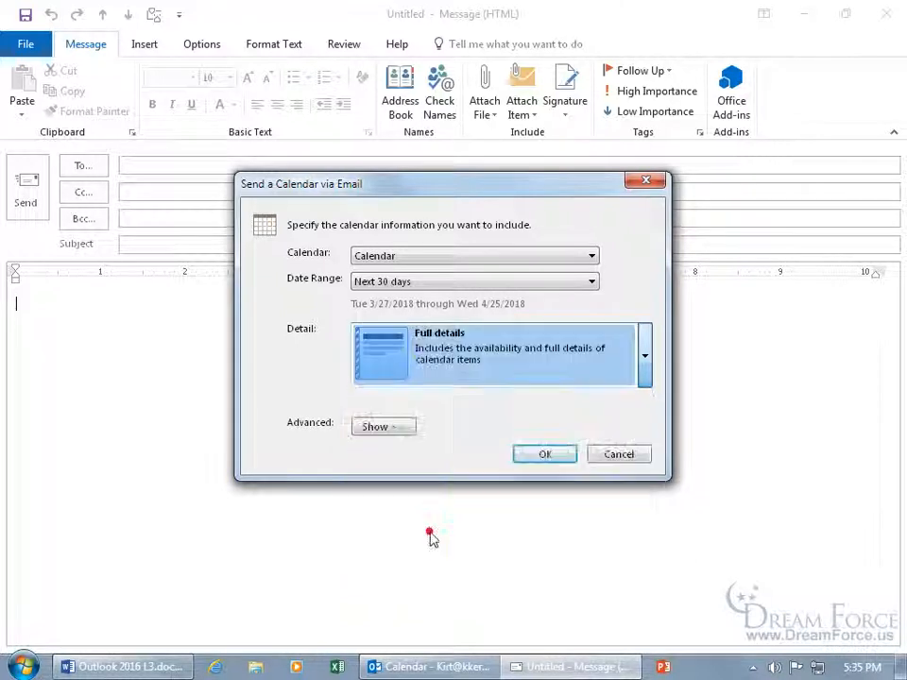
Step: Keep Daily schedule as the e-mail layout in the advanced settings and insert the calendar into the message
left_click(383, 428)
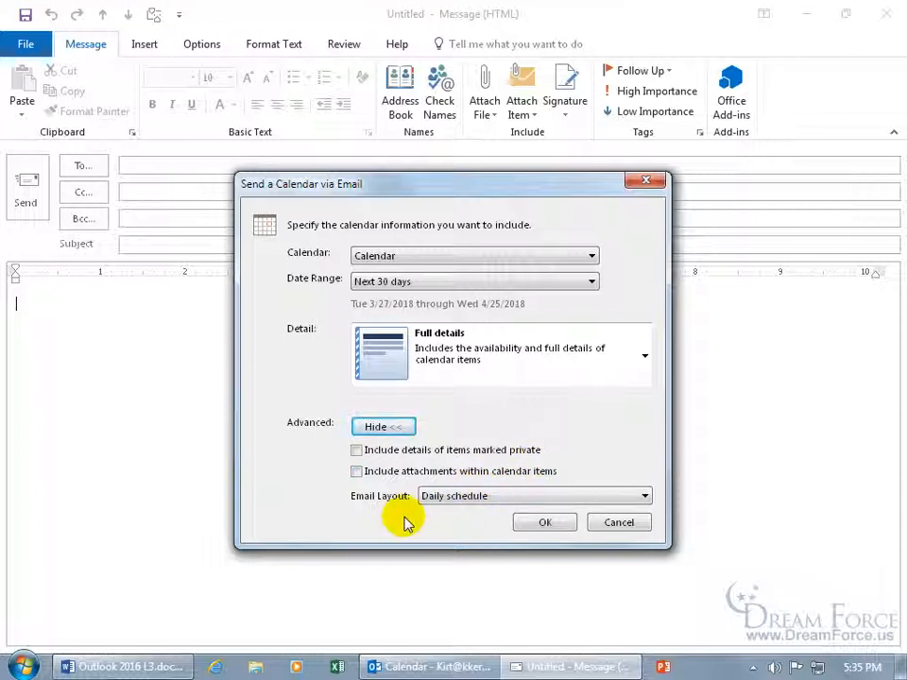
left_click(453, 497)
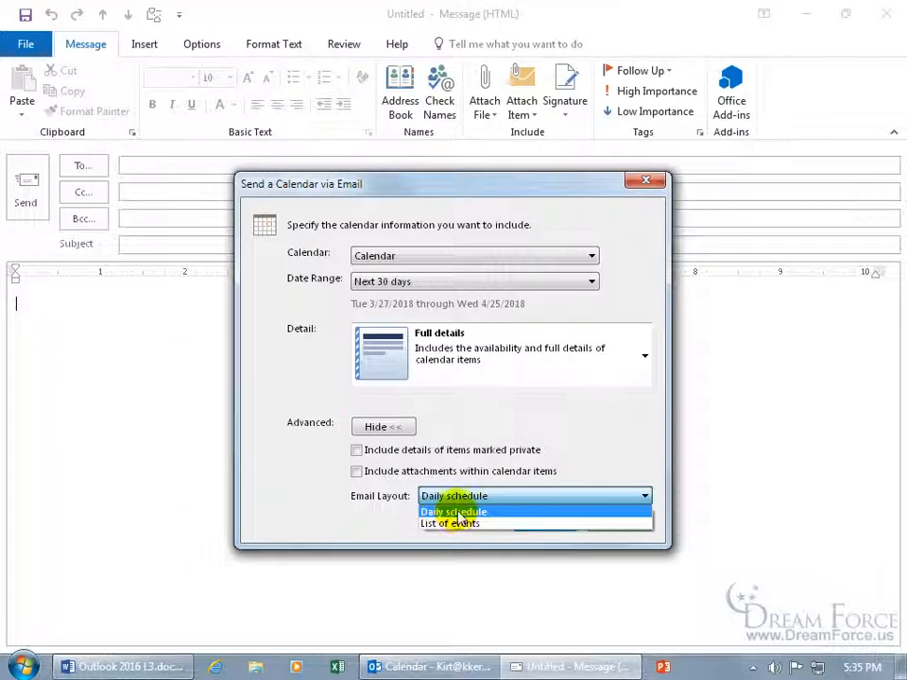
left_click(458, 512)
left_click(535, 525)
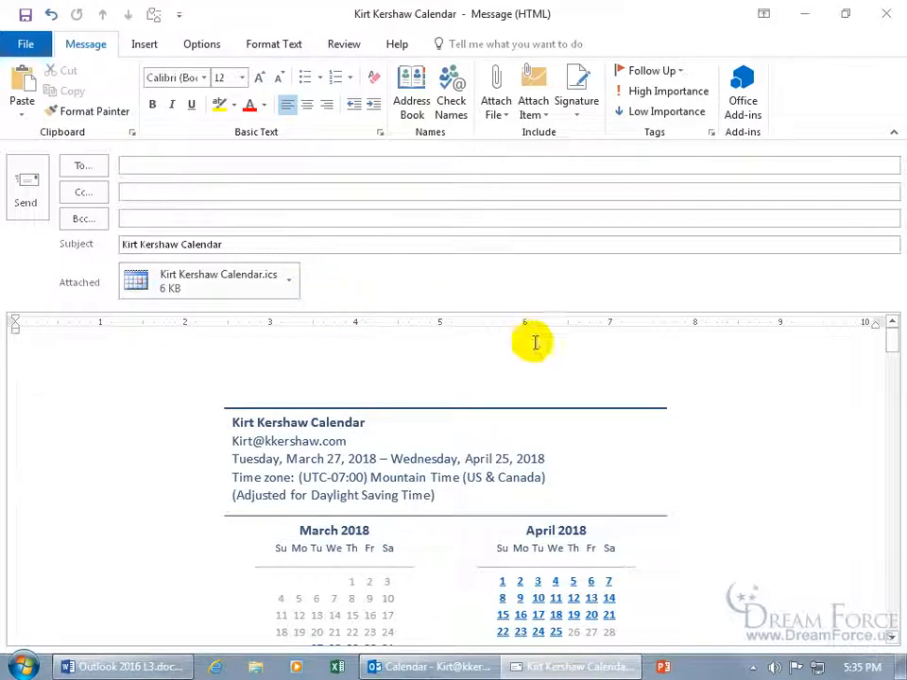
Step: Look through the daily schedule inserted in the message and follow the calendar link for March 31
left_click_drag(893, 350, 893, 358)
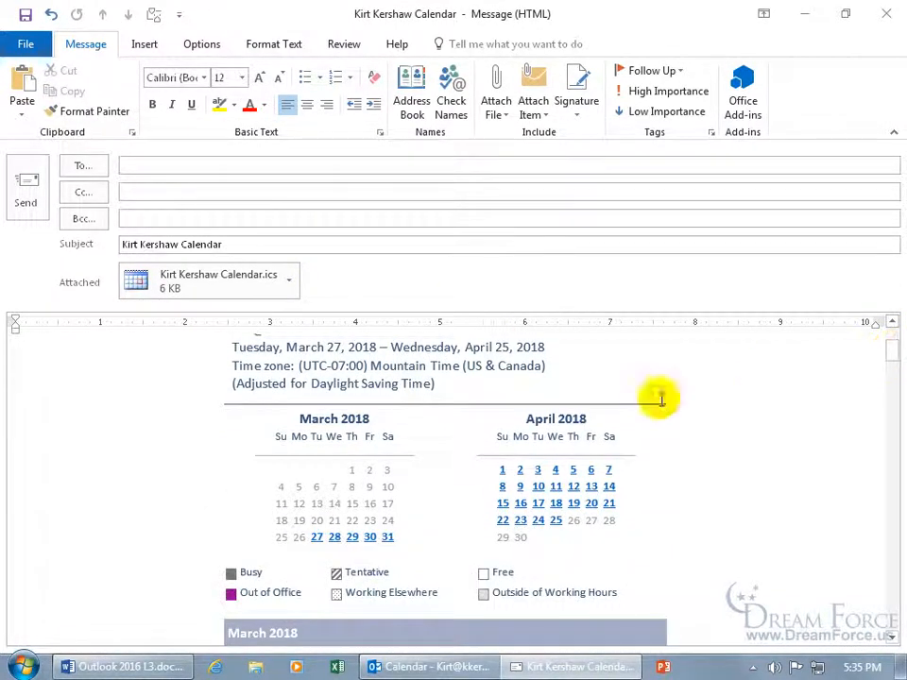
scroll(506, 482, "down", 3)
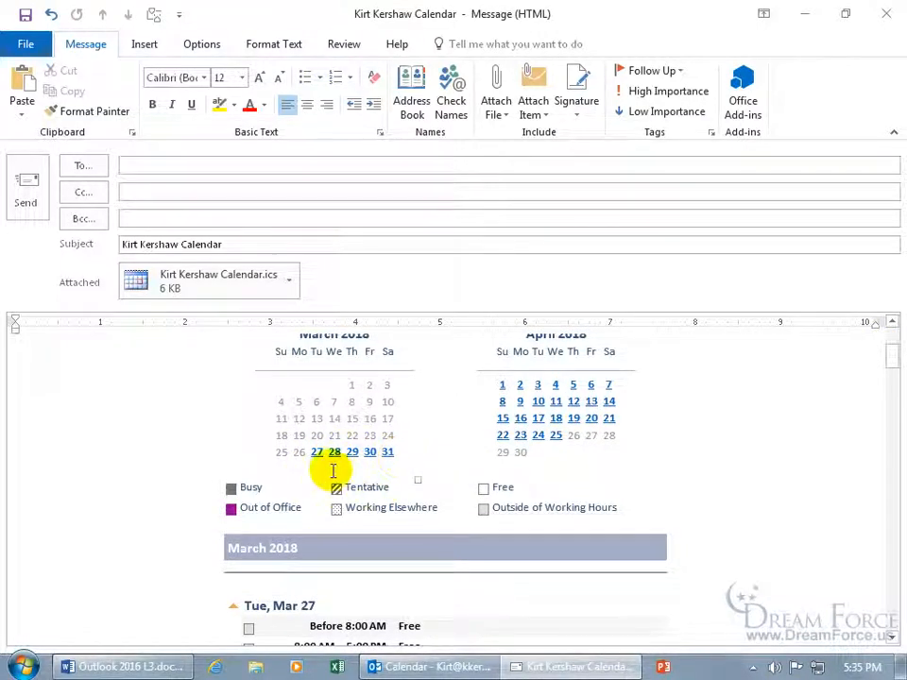
left_click_drag(896, 375, 892, 382)
scroll(743, 416, "up", 1)
scroll(743, 416, "up", 2)
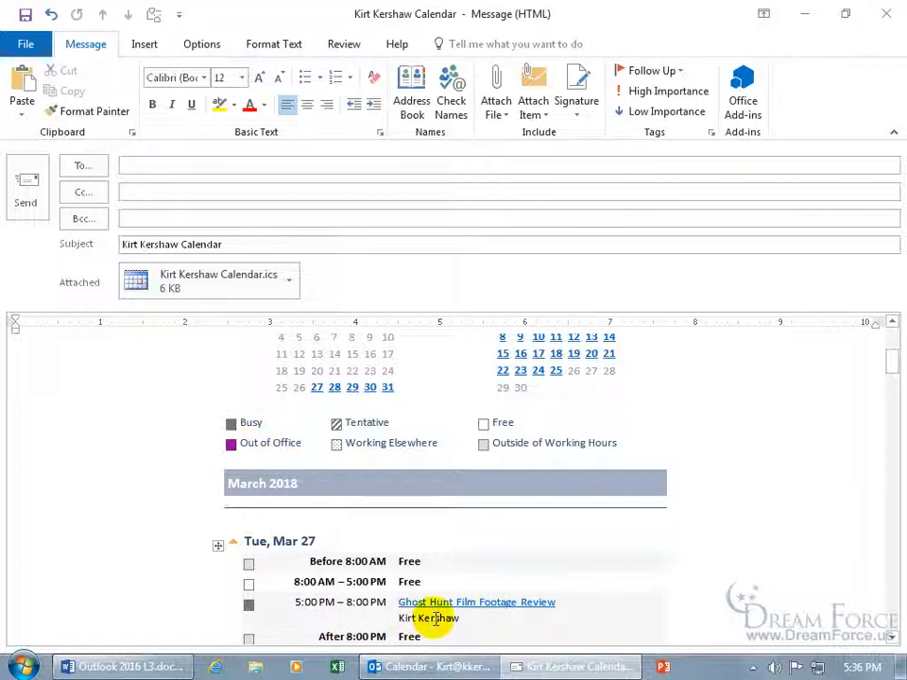
scroll(667, 551, "down", 5)
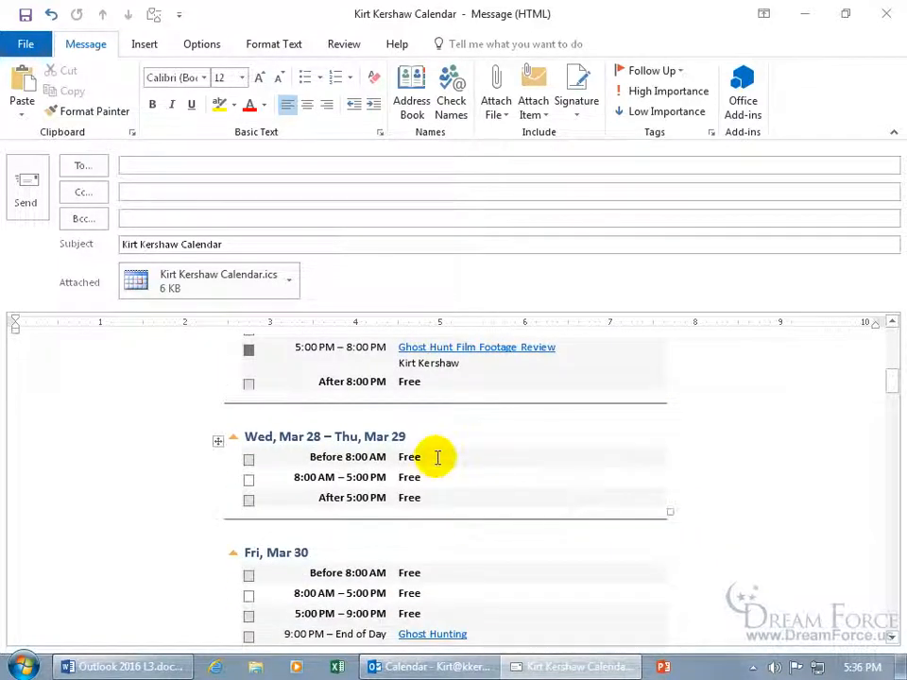
scroll(438, 458, "down", 3)
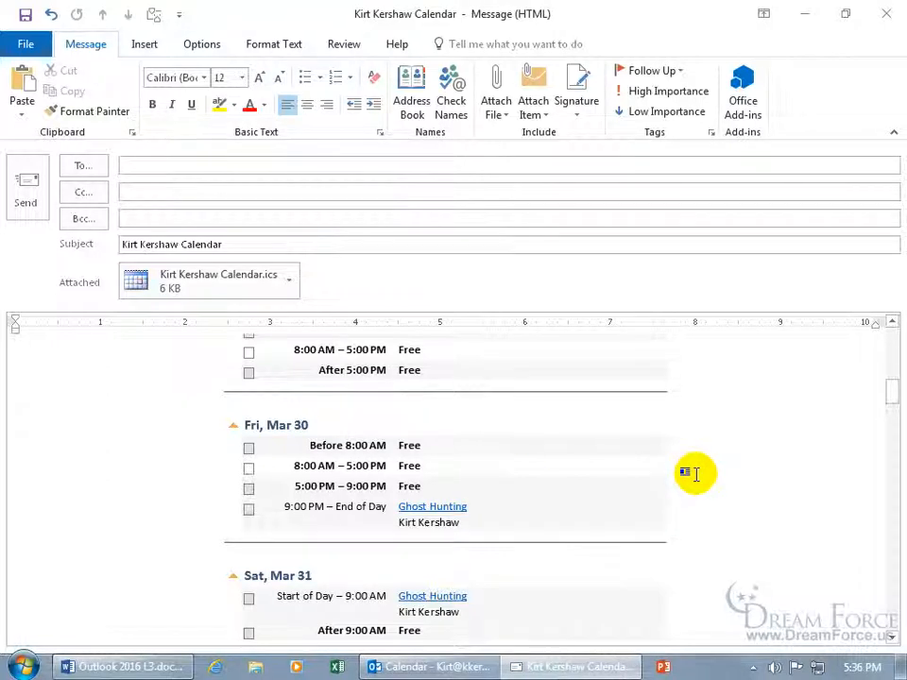
scroll(693, 473, "up", 2)
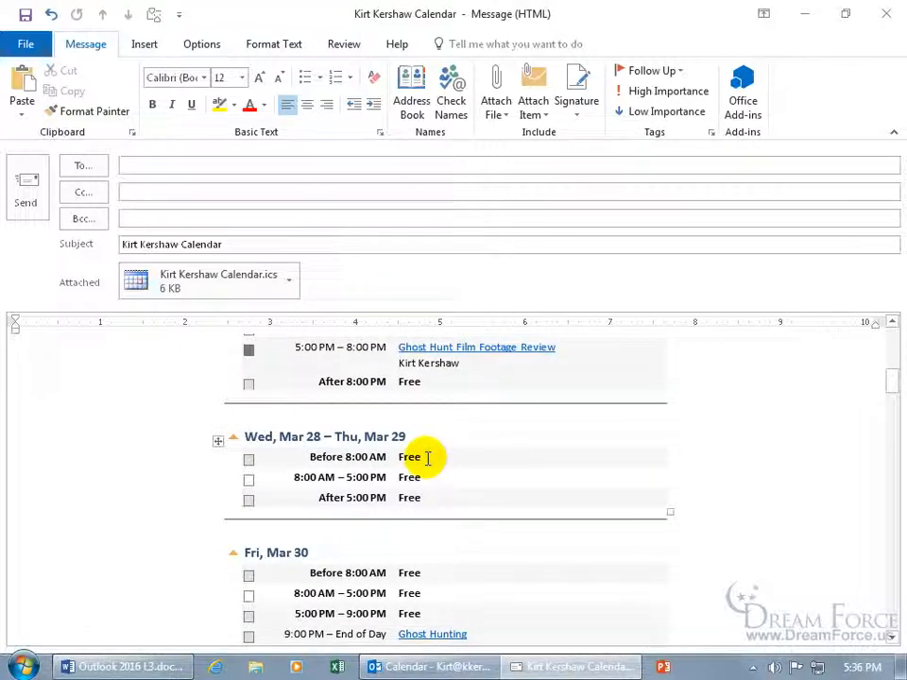
scroll(466, 482, "up", 5)
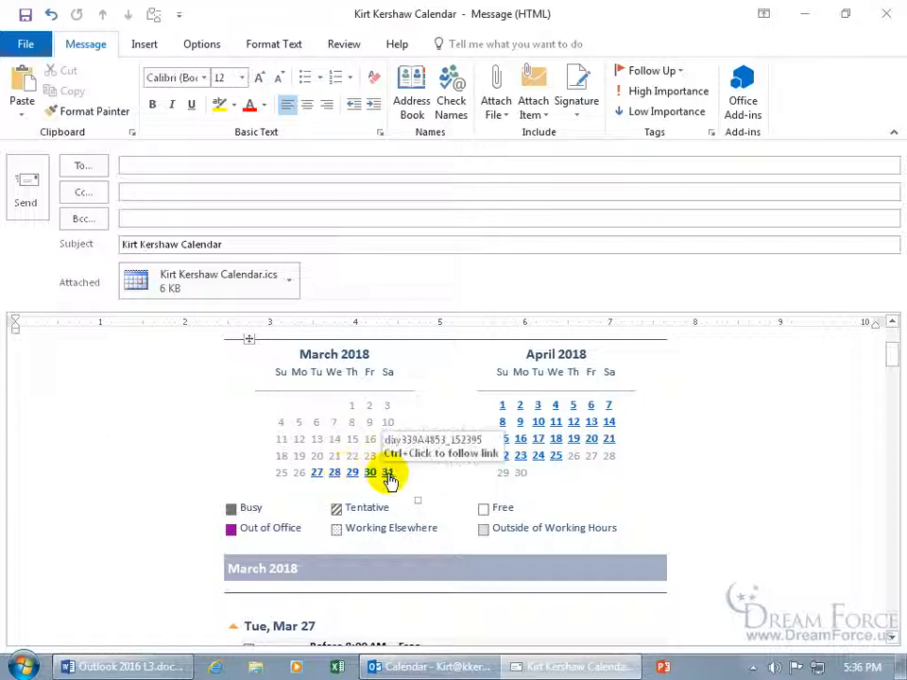
left_click(389, 473, "ctrl")
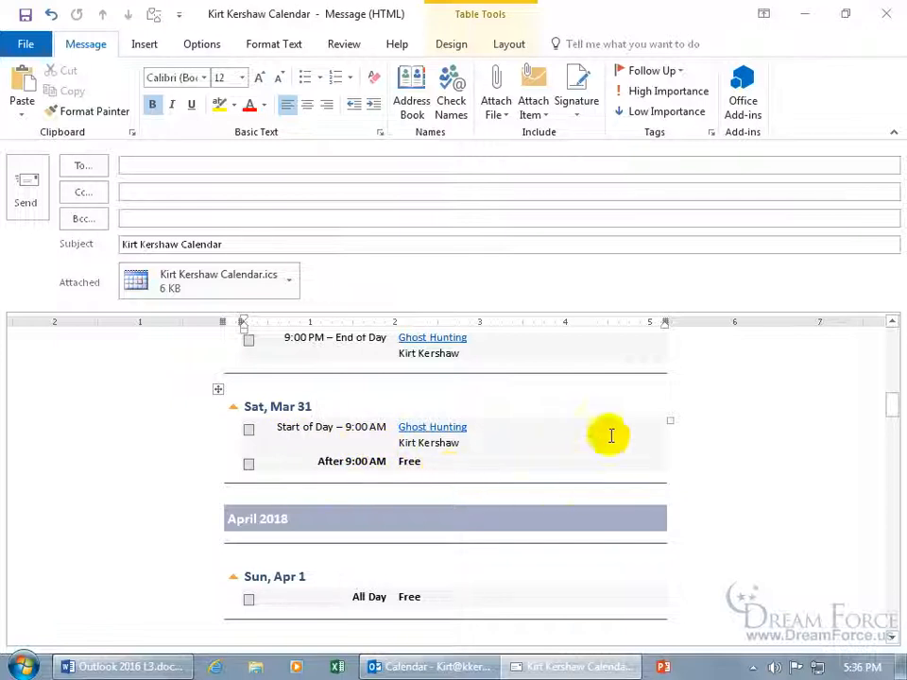
Step: Discard the calendar message without saving and start a new calendar e-mail with the date range Next 30 days
left_click(887, 15)
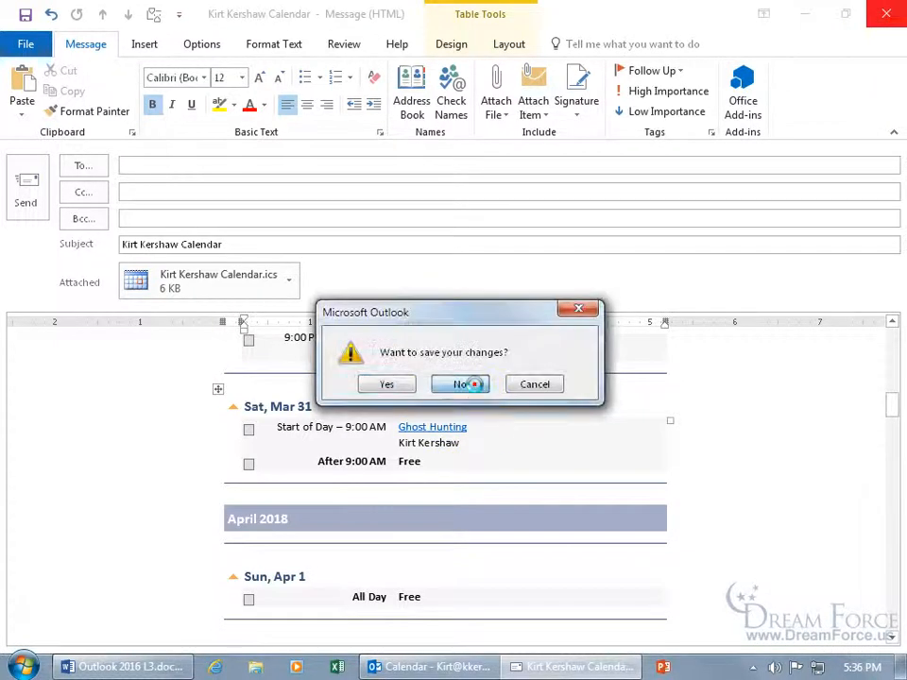
left_click(477, 387)
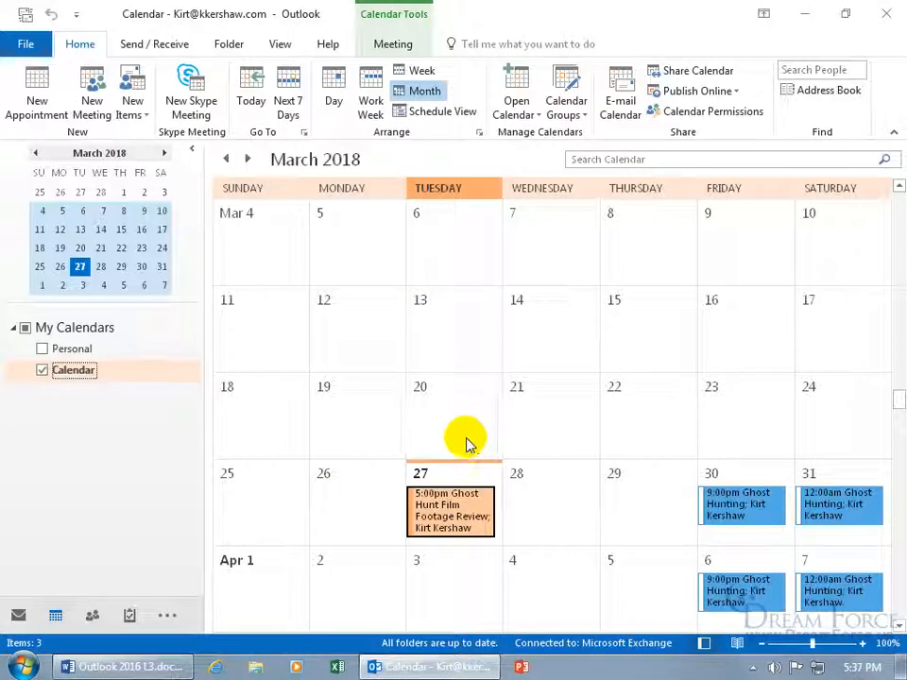
left_click(618, 105)
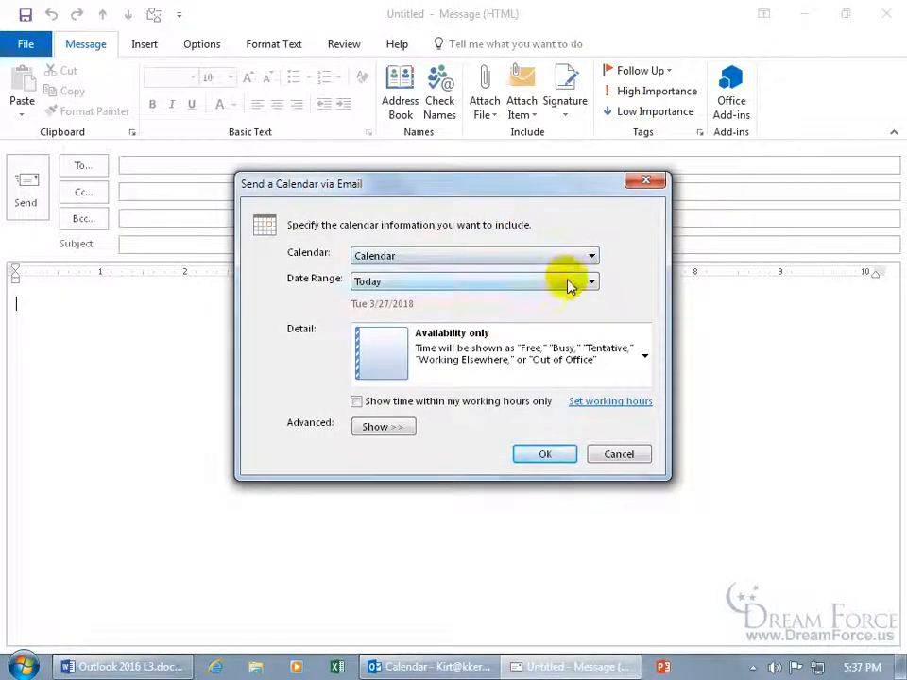
left_click(570, 283)
left_click(464, 332)
Step: Choose Full details and the List of events e-mail layout, and insert the calendar into the message
left_click(616, 359)
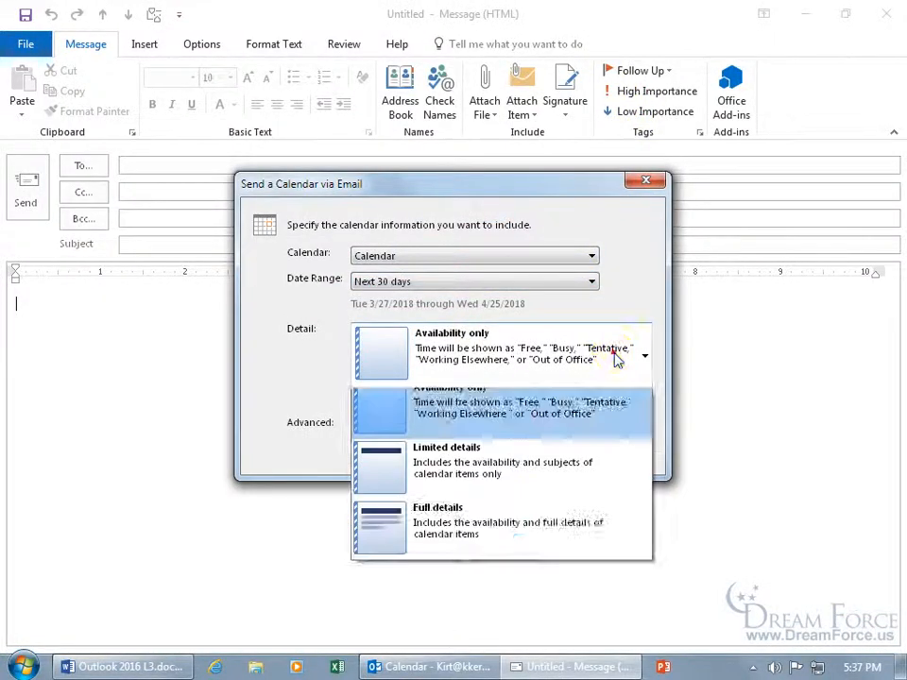
left_click(502, 522)
left_click(391, 425)
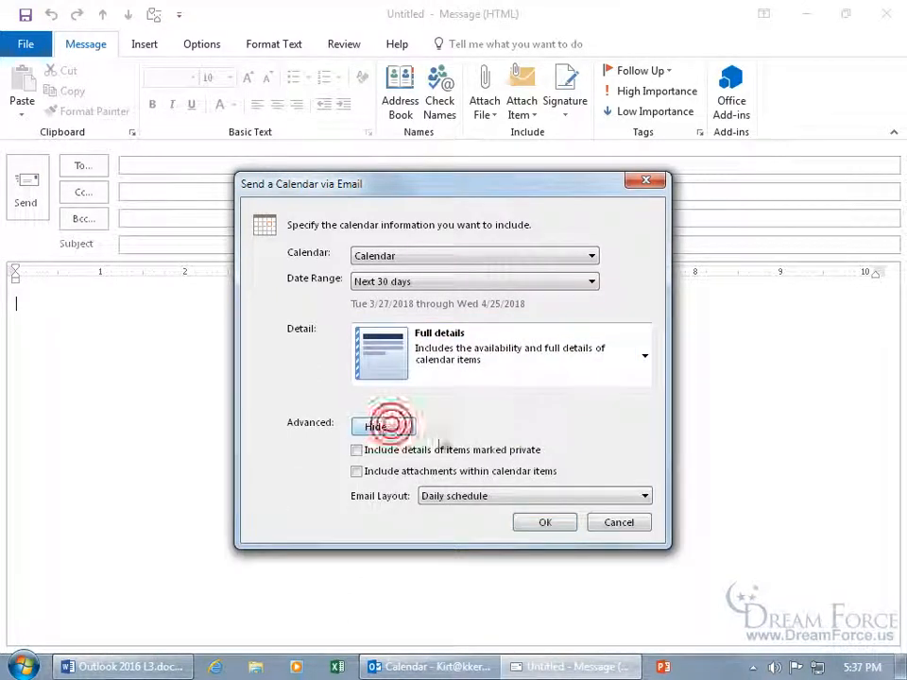
left_click(466, 496)
left_click(462, 525)
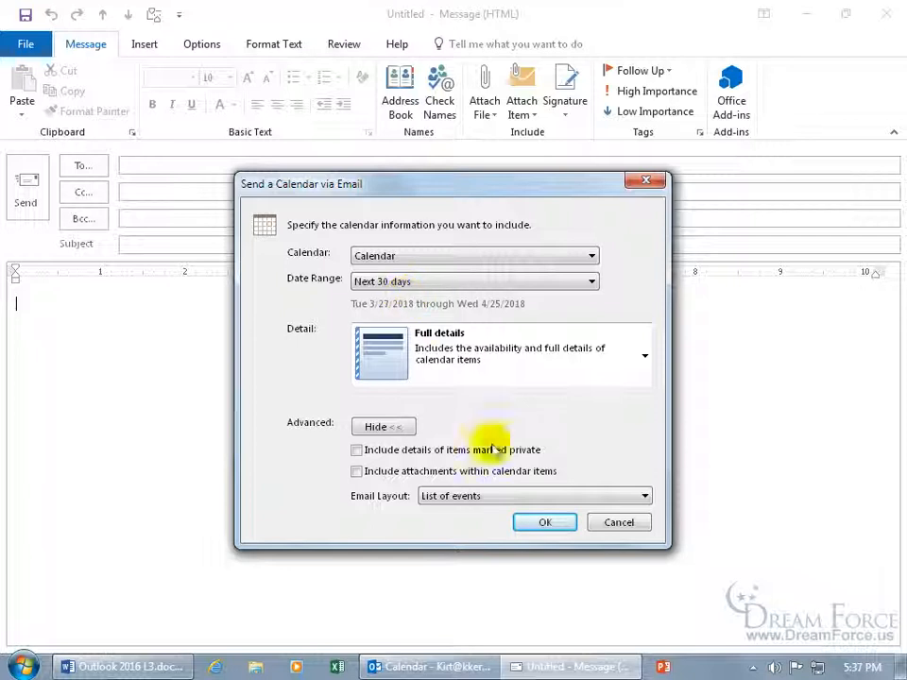
left_click(548, 526)
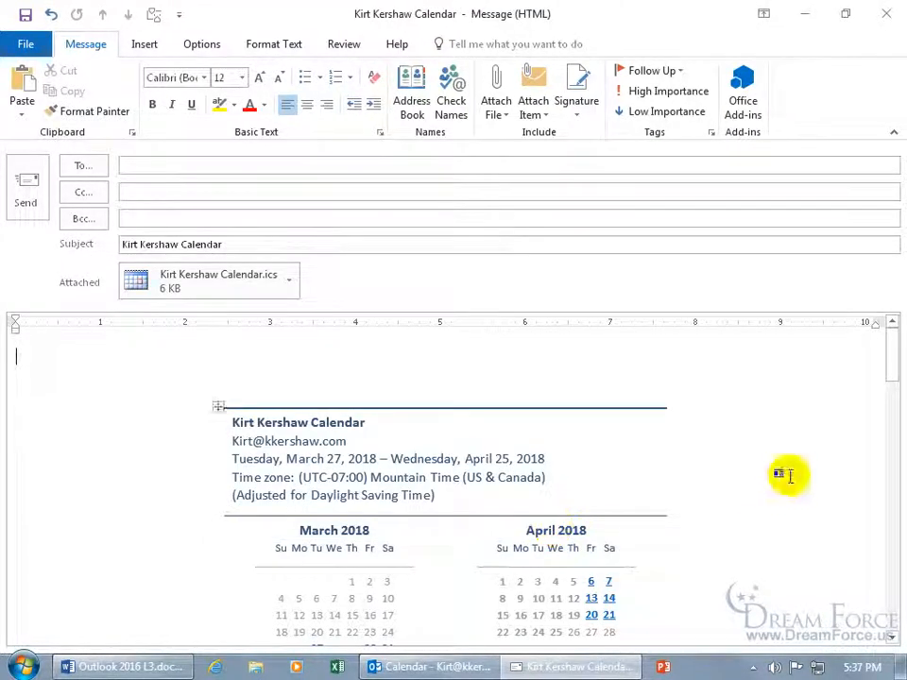
Step: Look through the list of events, following the April 13 link and its Ghost Hunting entry to the event details
left_click_drag(888, 326, 895, 378)
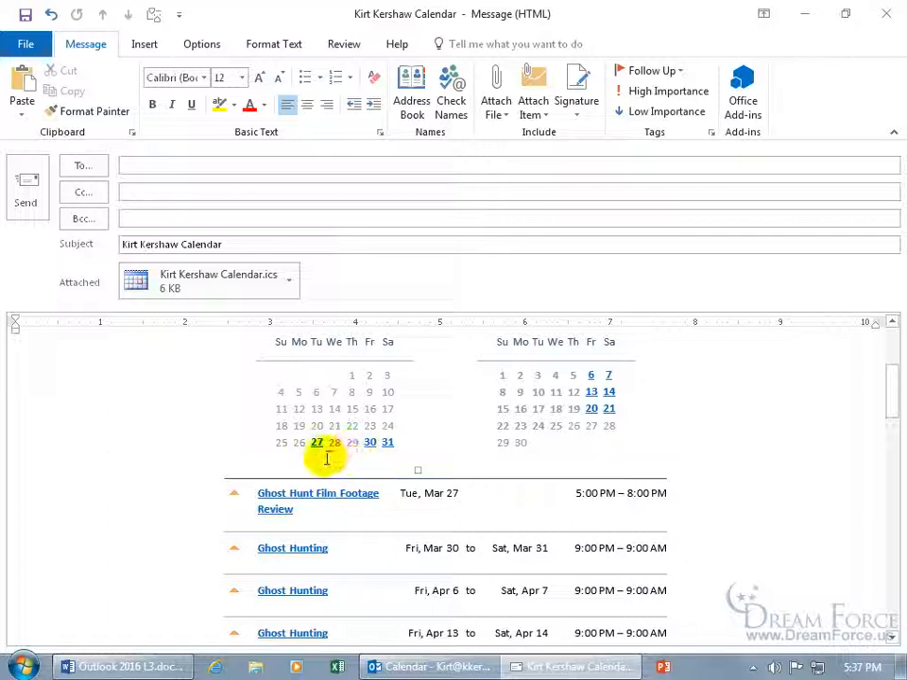
left_click(591, 392, "ctrl")
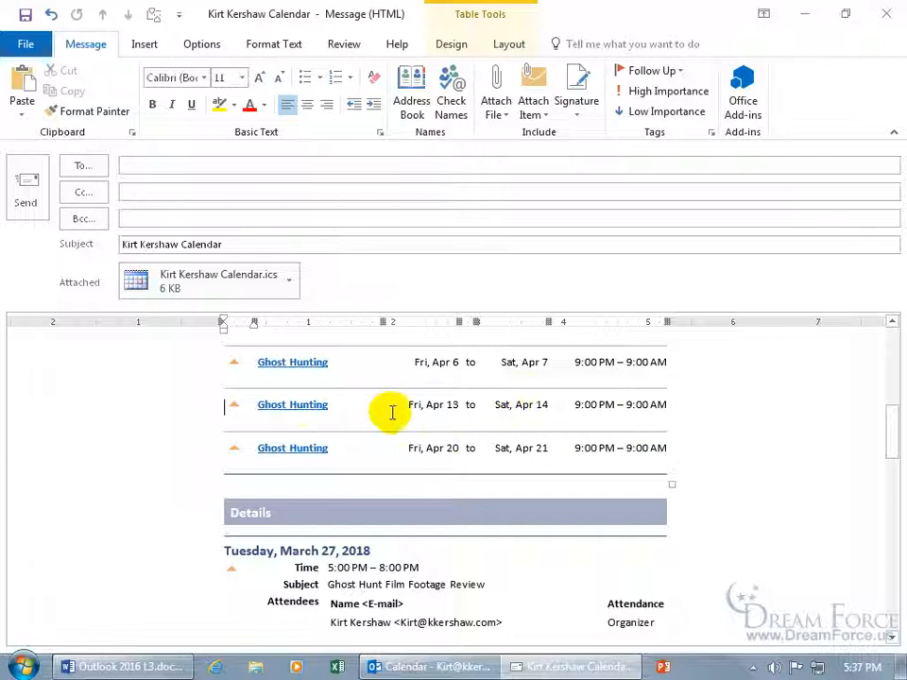
left_click(301, 413, "ctrl")
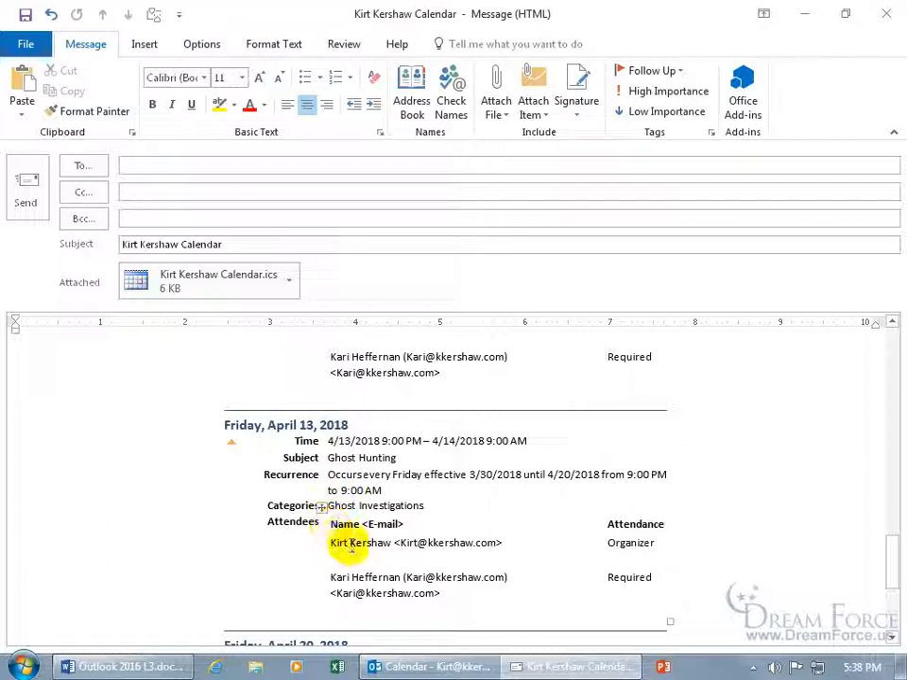
scroll(357, 553, "down", 5)
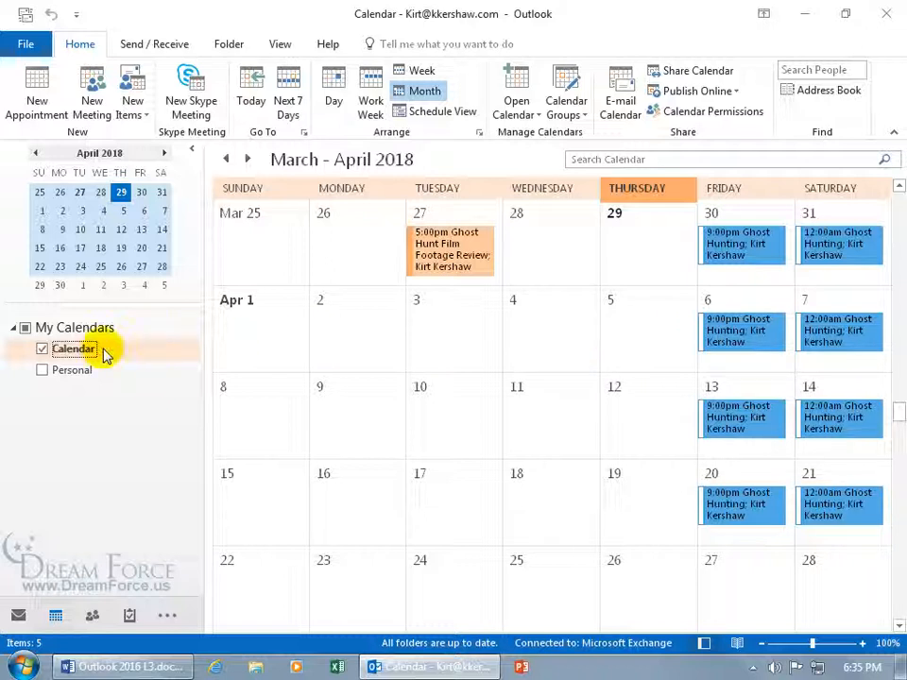
Step: Open the main Calendar's sharing permissions and look over the available permission levels
left_click(699, 112)
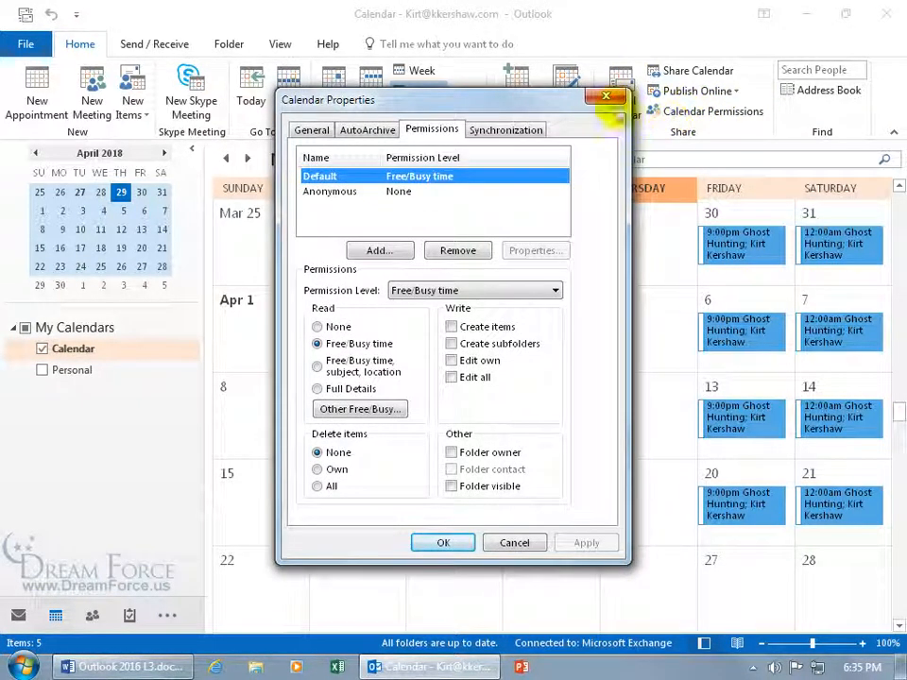
left_click(608, 98)
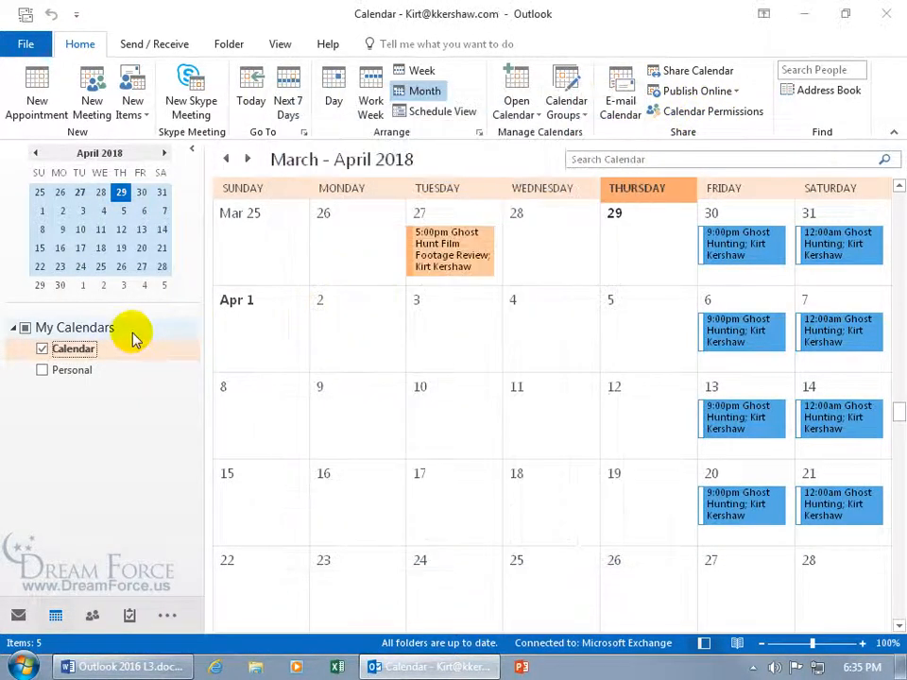
right_click(75, 350)
mouse_move(152, 601)
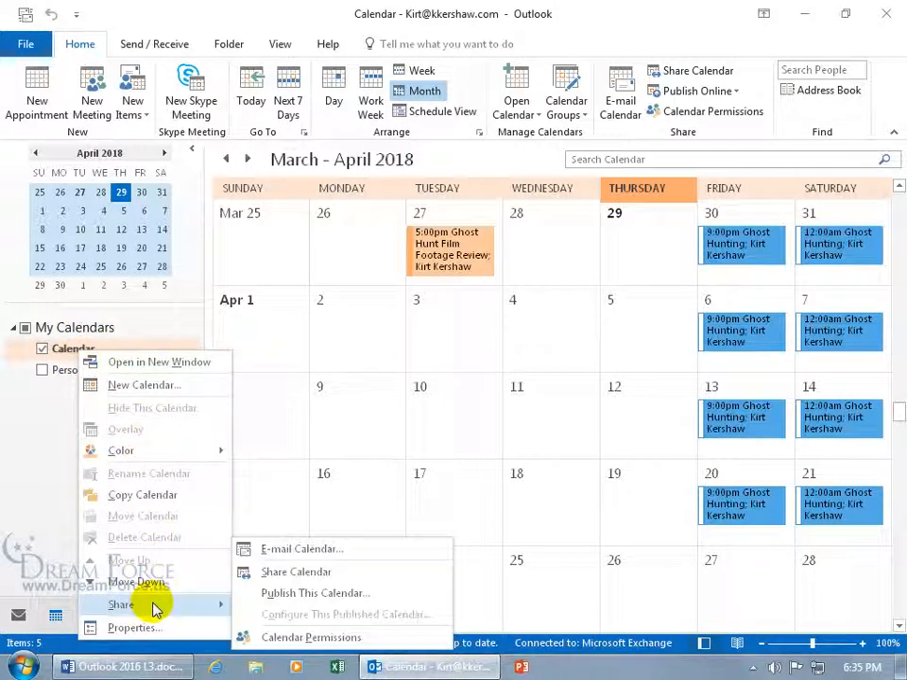
left_click(312, 637)
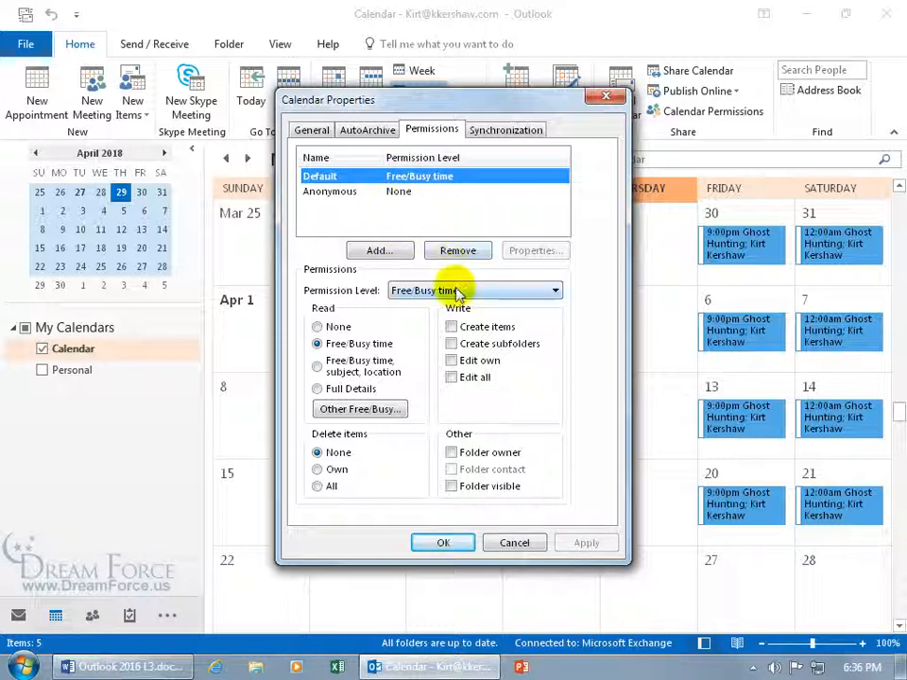
left_click(496, 293)
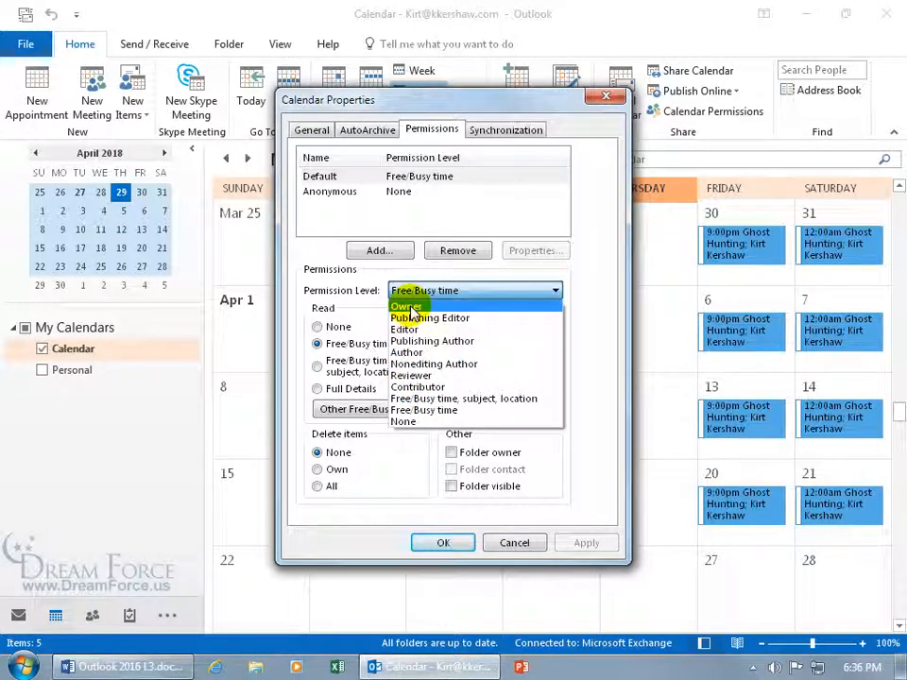
Step: Add the first colleague listed in the address book to the Calendar's permissions
left_click(382, 249)
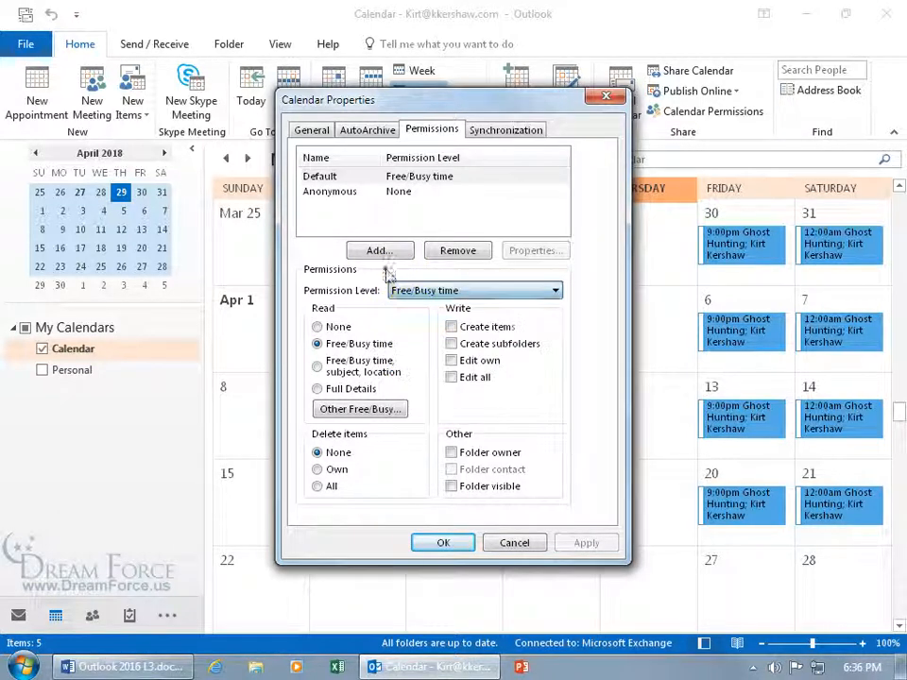
left_click(383, 252)
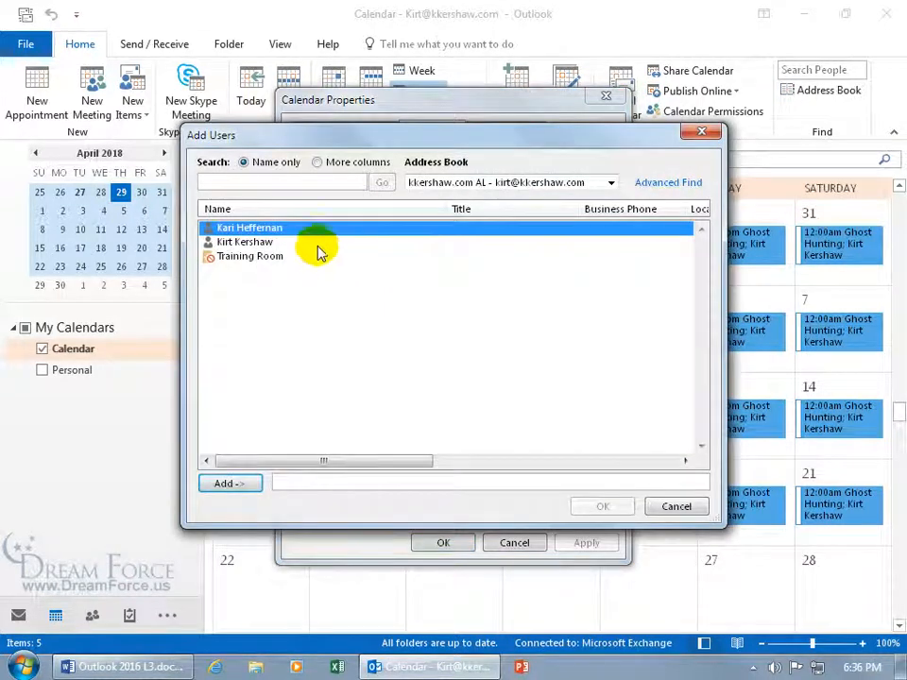
double_click(269, 229)
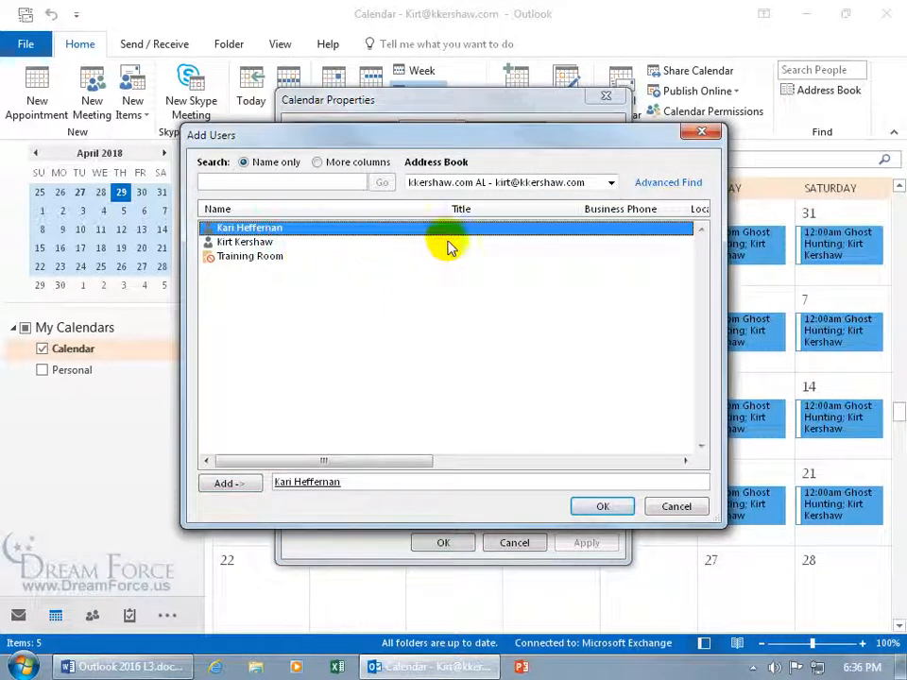
left_click(602, 508)
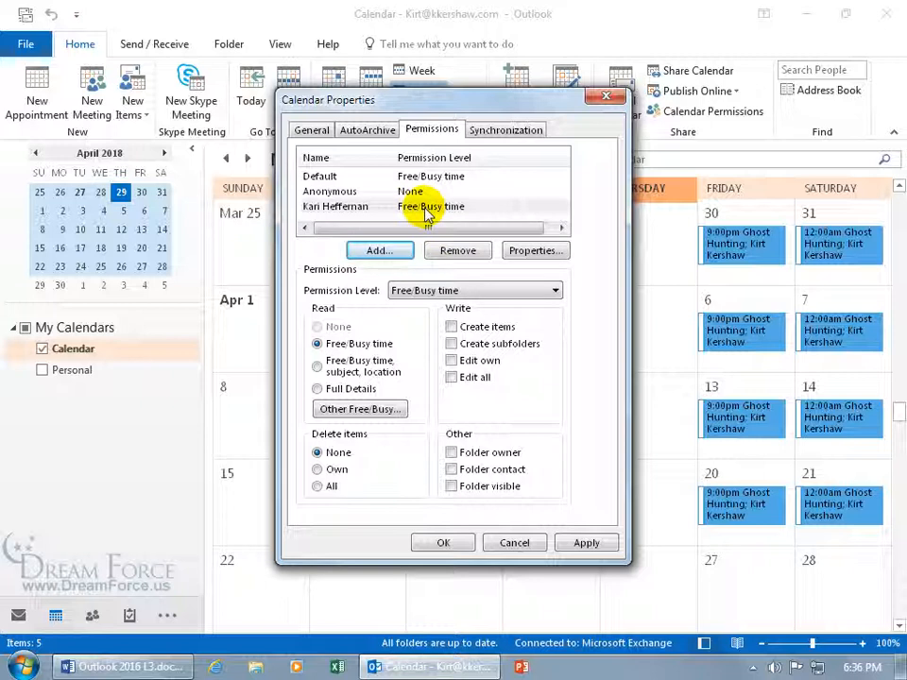
Step: Set the added colleague's permission level for the Calendar to Reviewer and look over the other levels
left_click(553, 290)
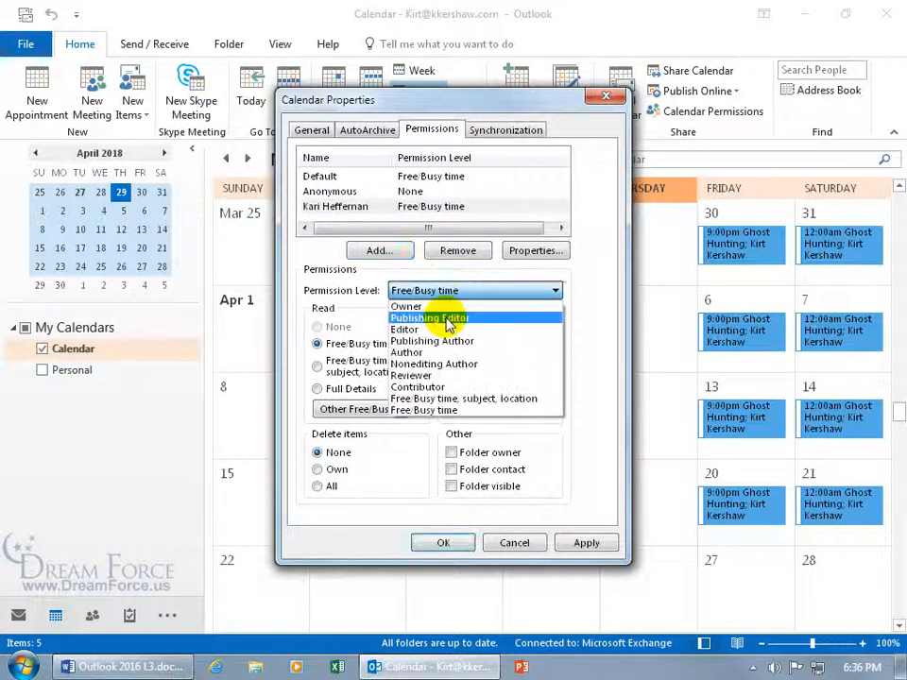
left_click(371, 300)
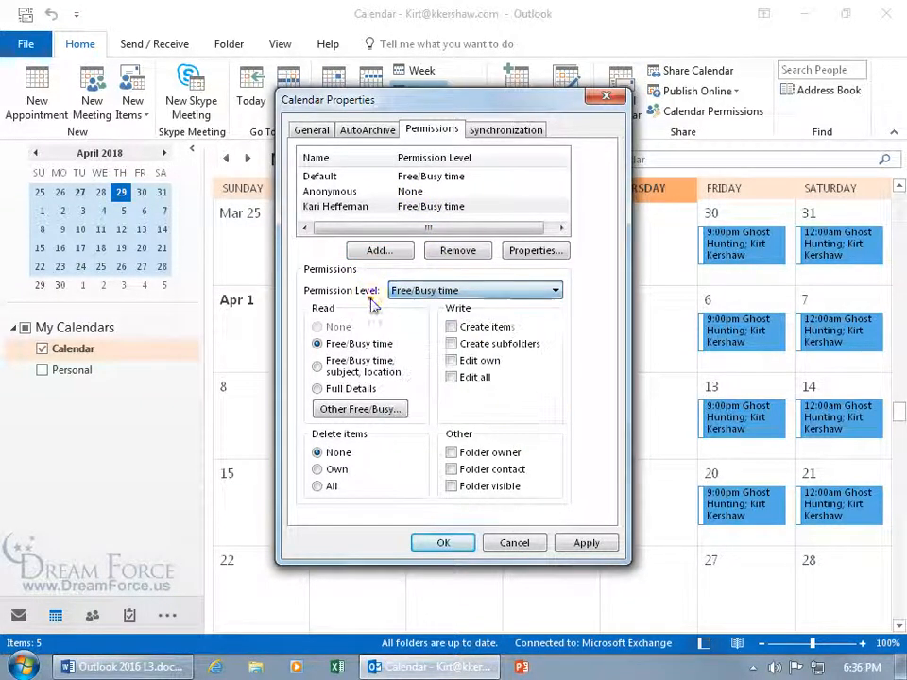
left_click(419, 209)
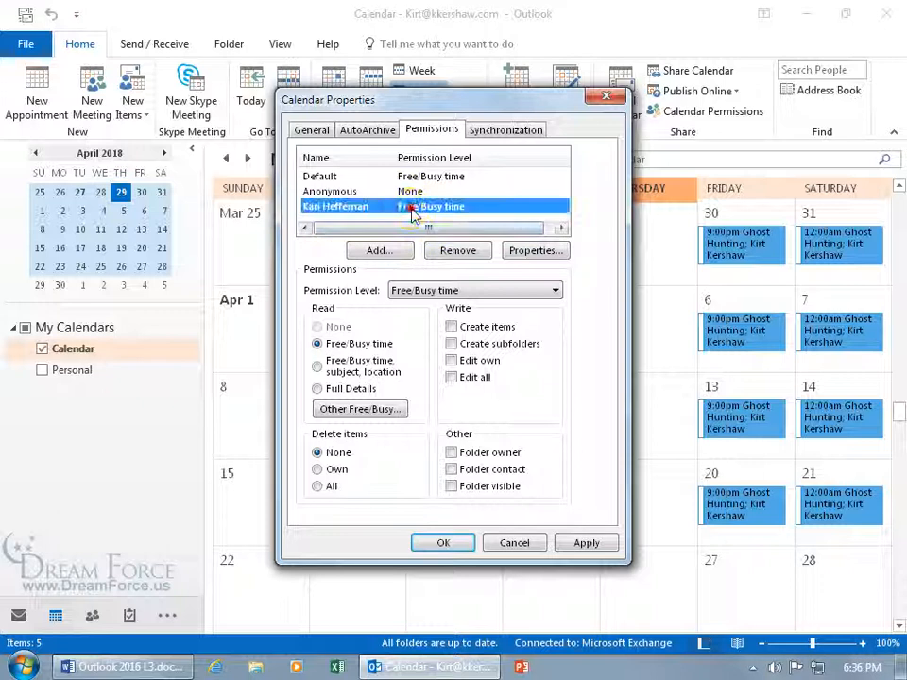
left_click(463, 292)
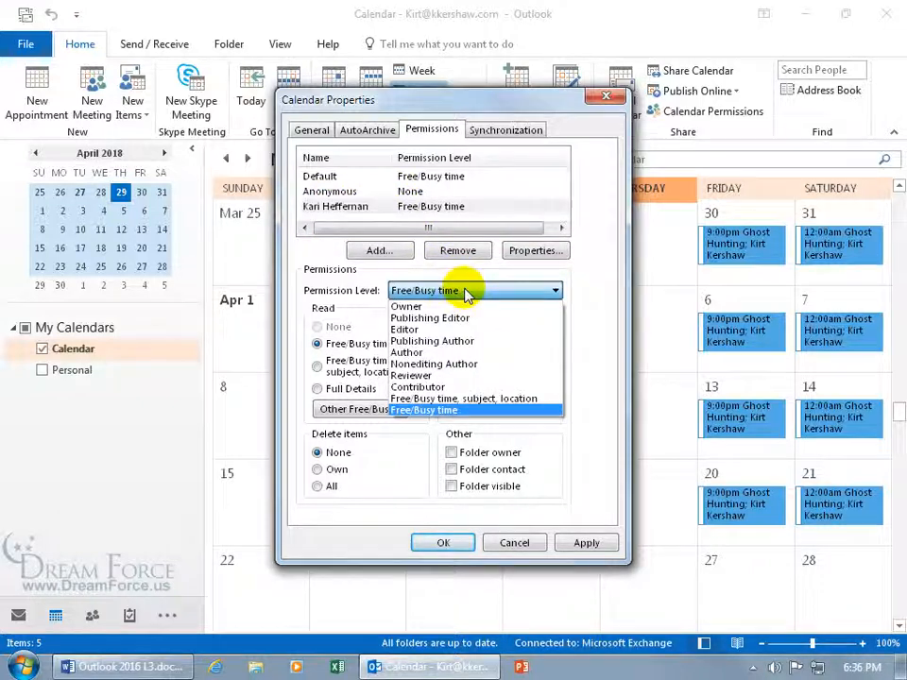
left_click(437, 376)
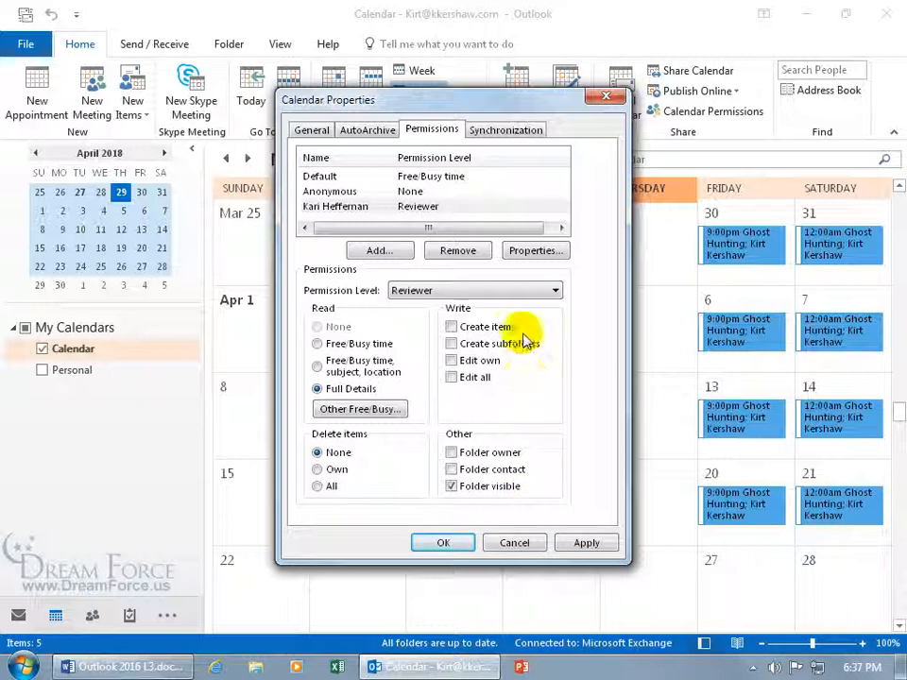
left_click(541, 290)
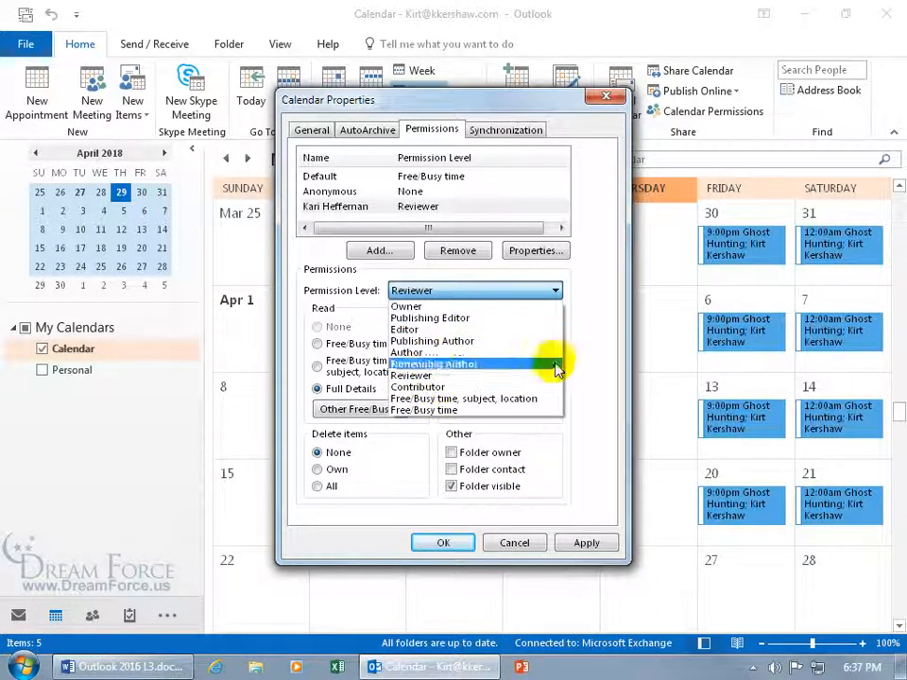
left_click(577, 395)
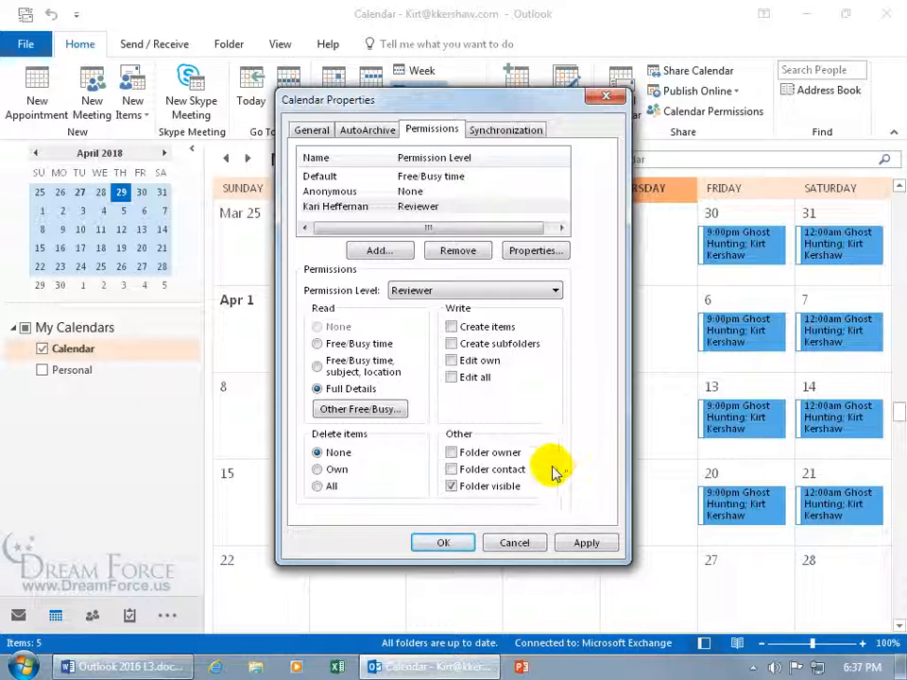
Step: Save the colleague's Reviewer permission, and remove the colleague from the main Calendar's permissions again
left_click(437, 540)
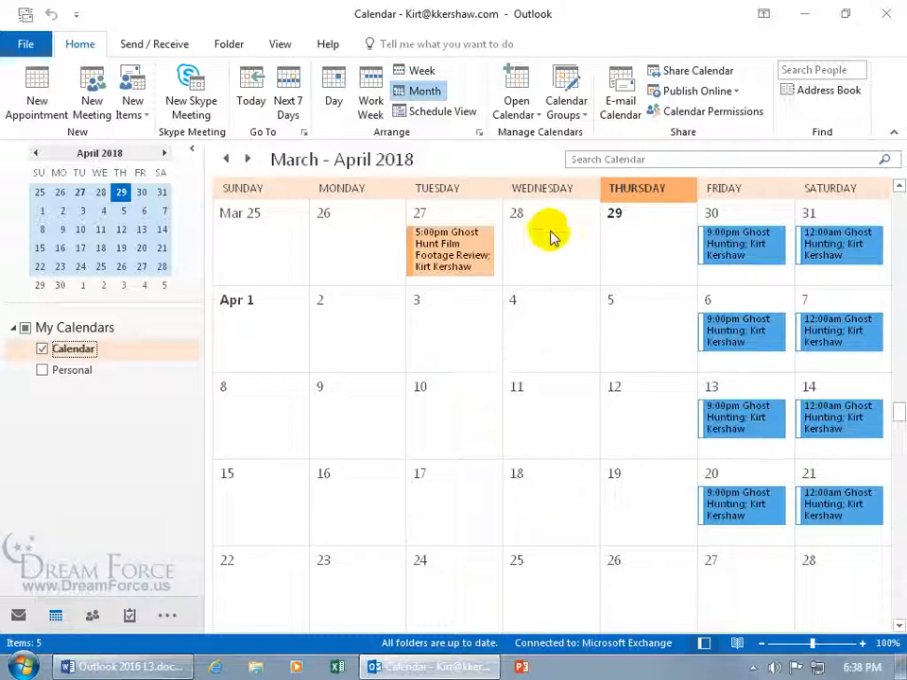
left_click(687, 114)
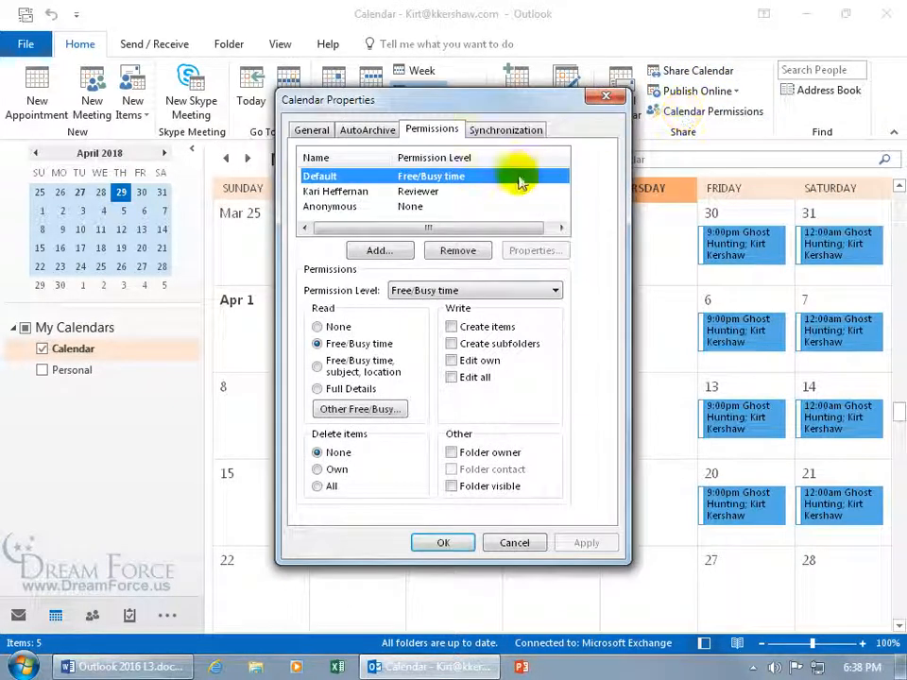
left_click(448, 192)
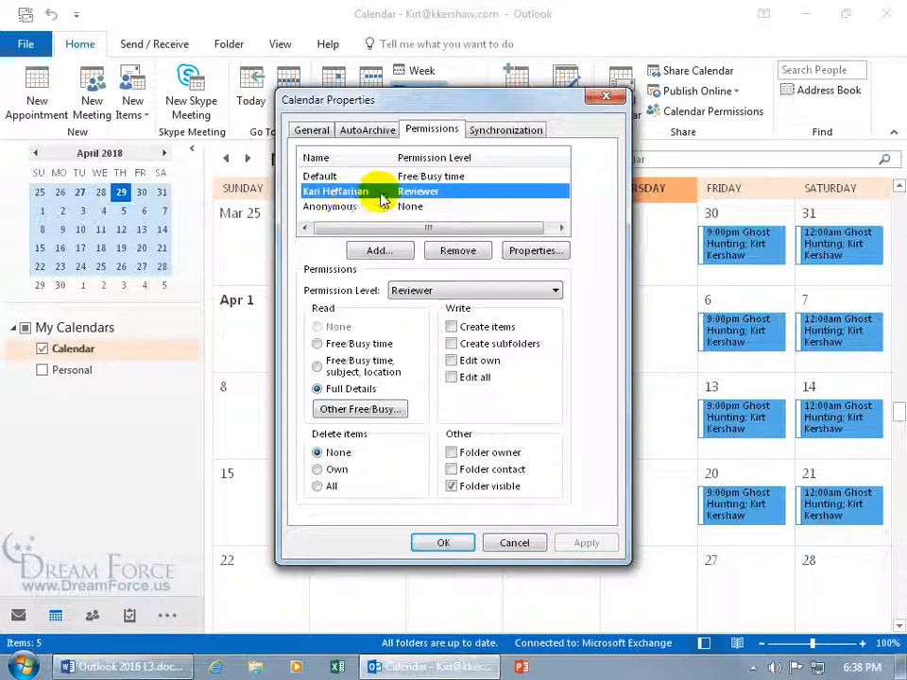
left_click(459, 252)
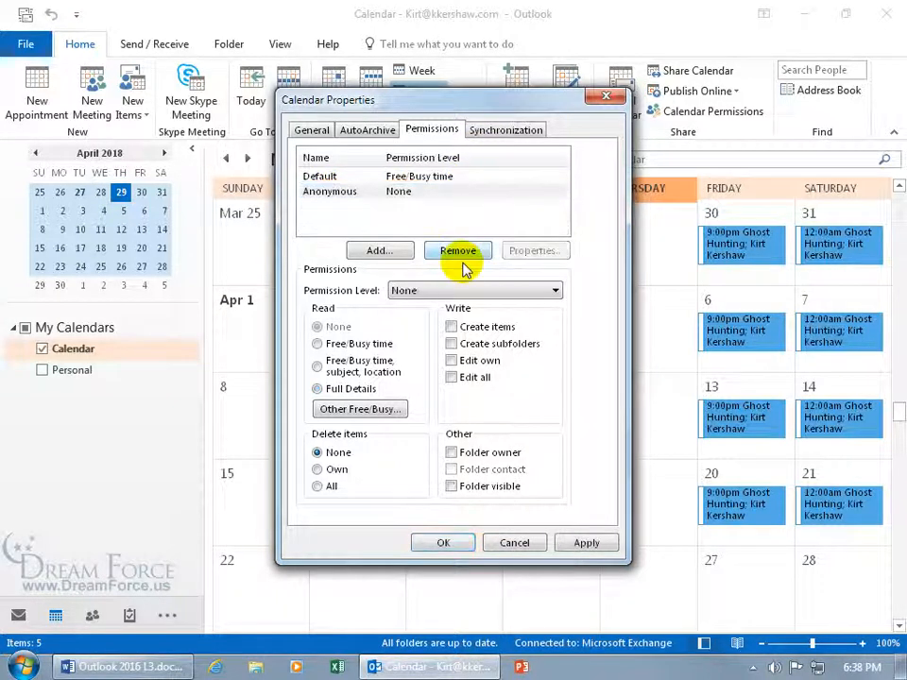
left_click(443, 543)
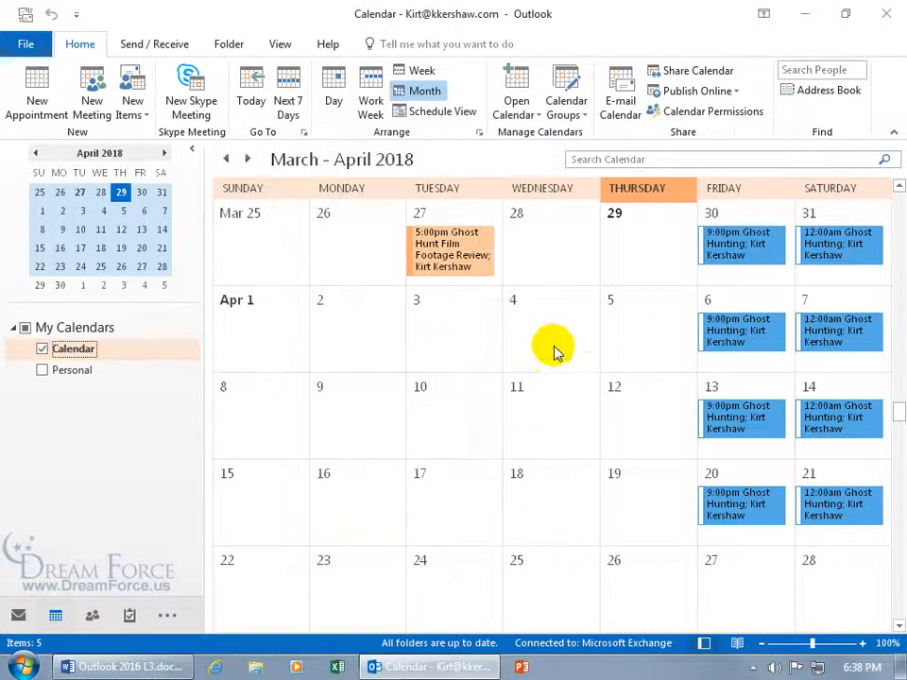
Step: Create a sharing invitation for the main Calendar addressed to the colleague, with the shared details set to Full details
left_click(699, 72)
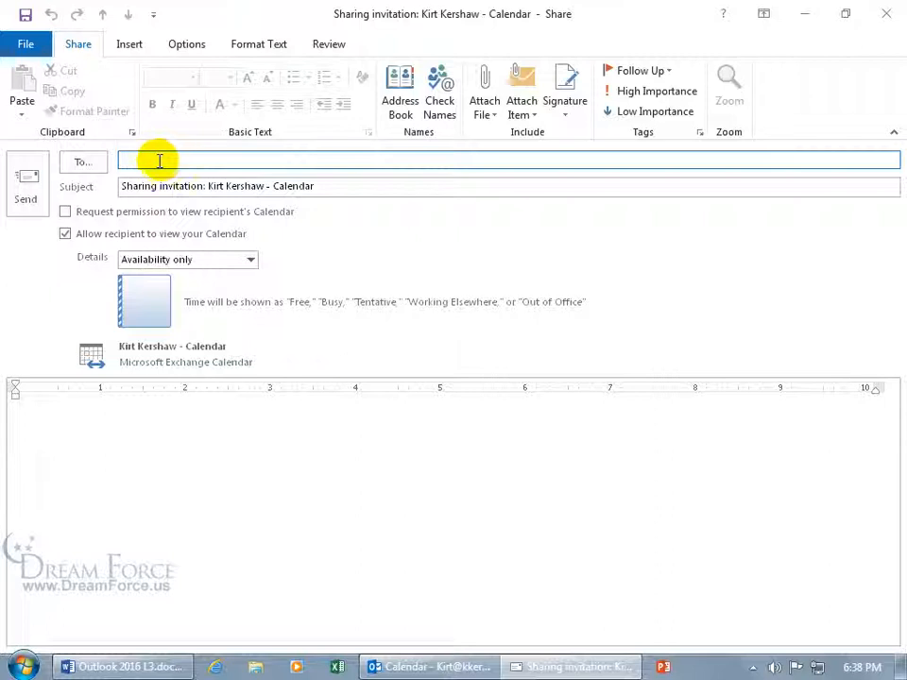
type("k")
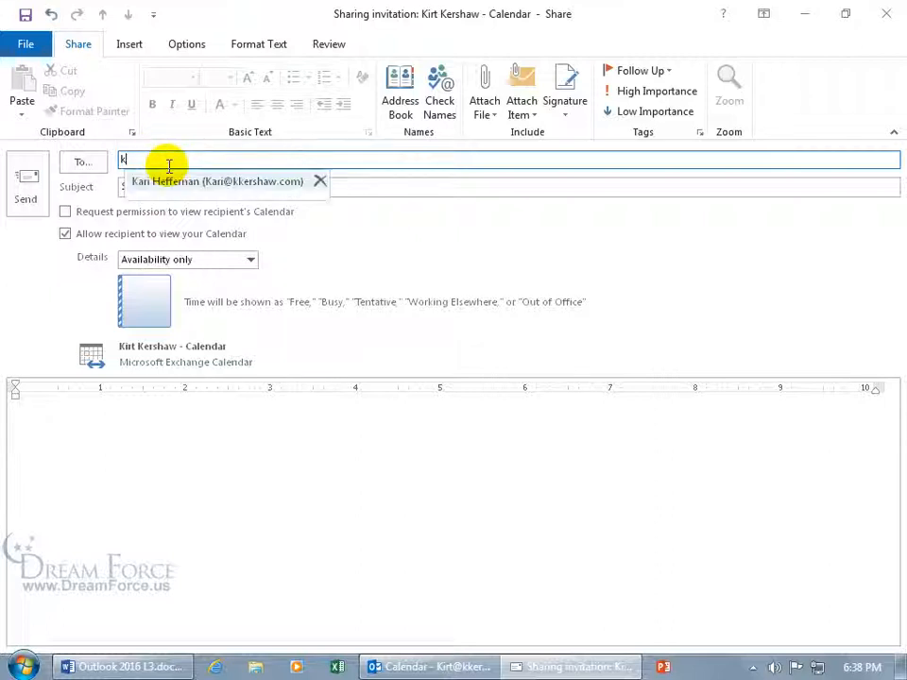
key("Return")
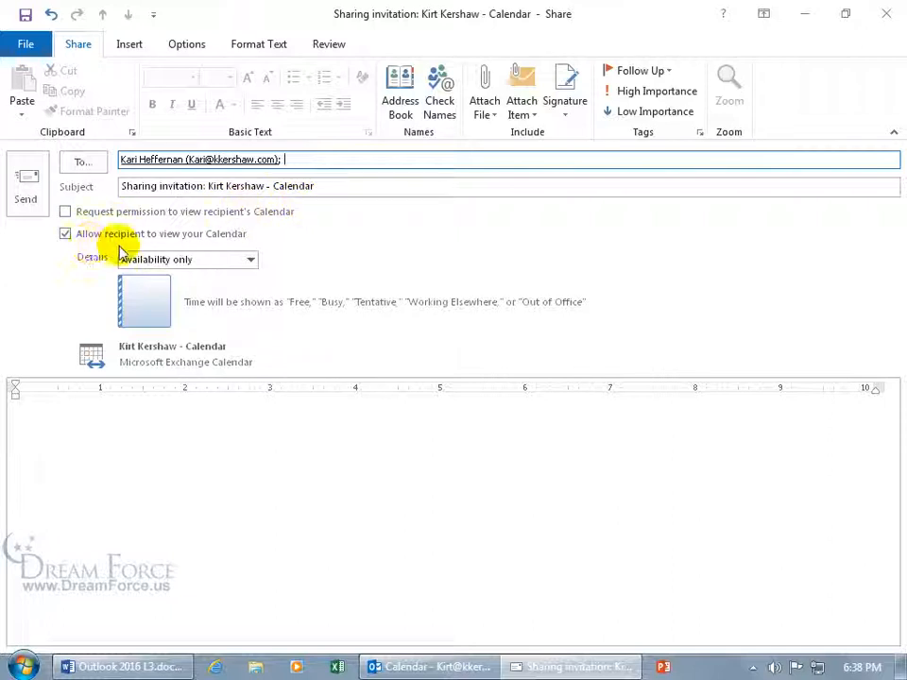
left_click(252, 260)
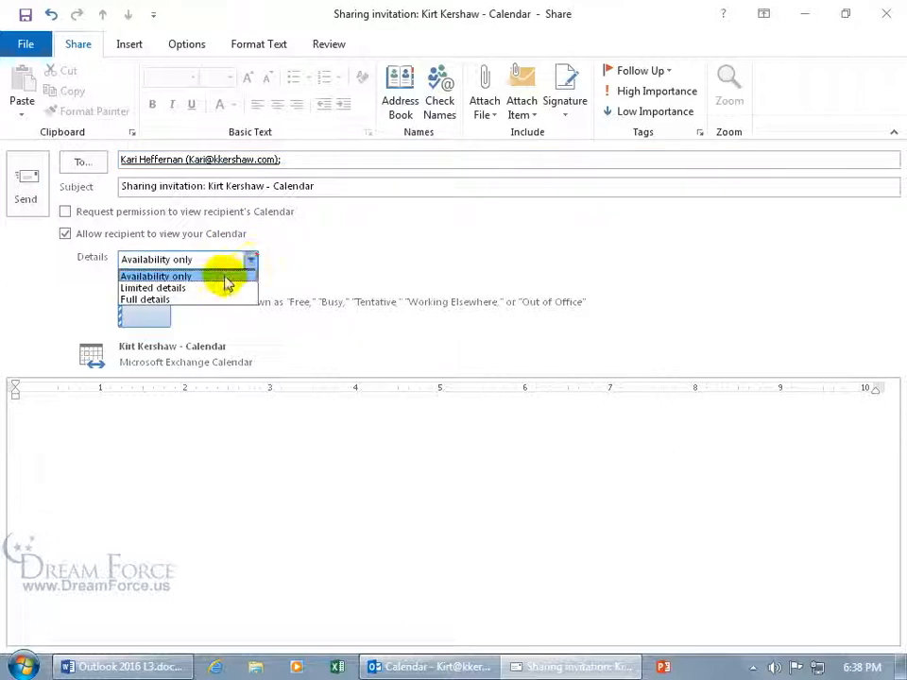
left_click(187, 288)
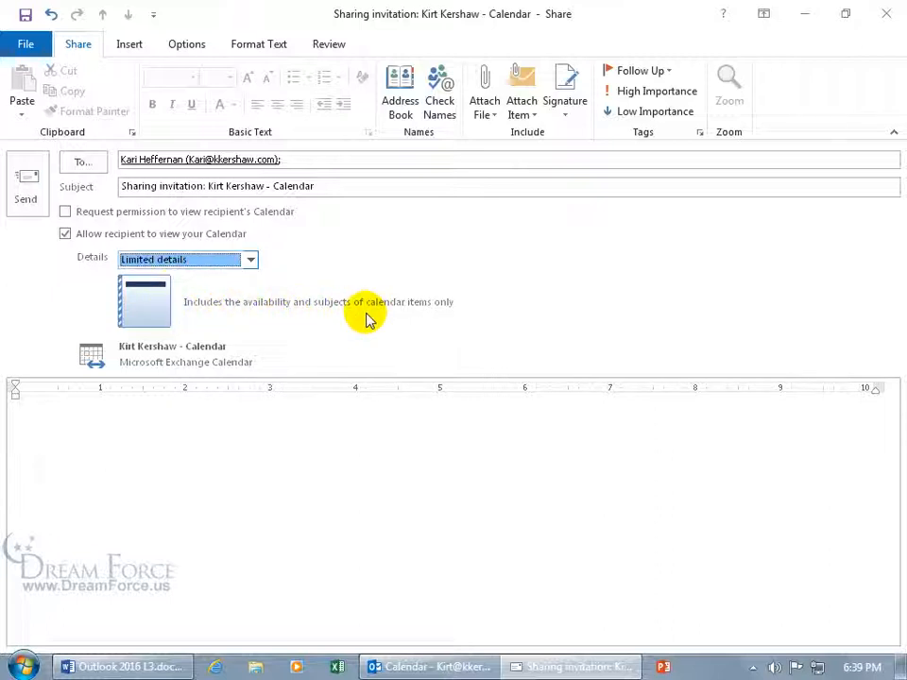
left_click(250, 261)
left_click(220, 299)
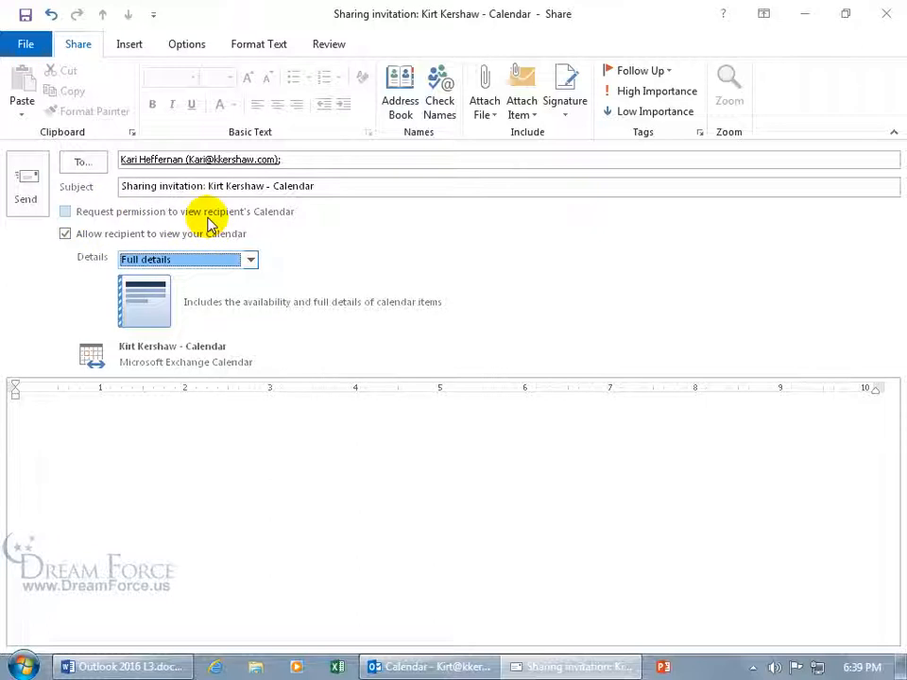
Step: Request permission to view the recipient's Calendar as well, and send the invitation, confirming the sharing with Full details
left_click(66, 211)
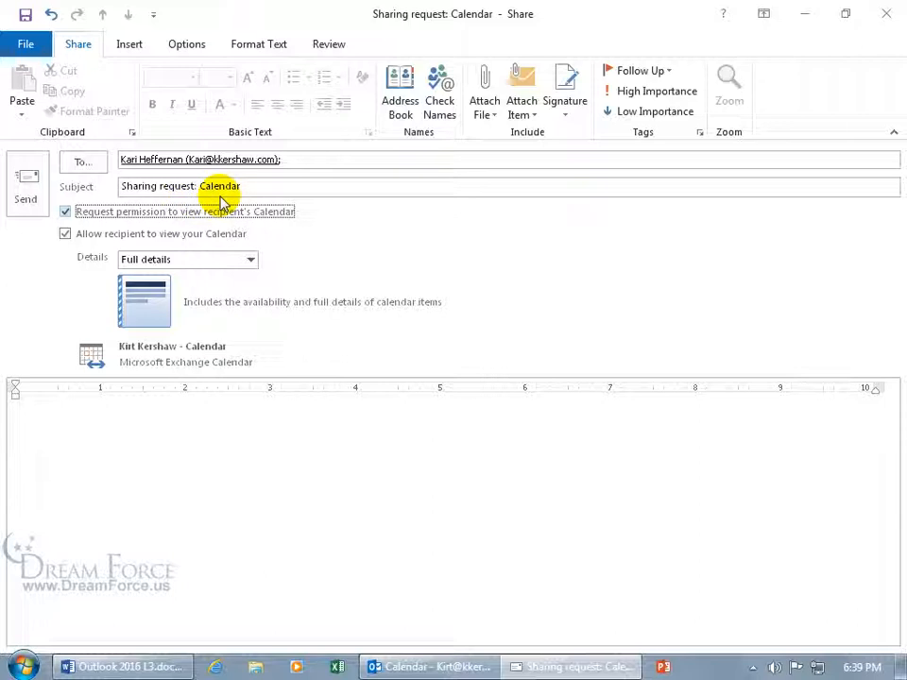
left_click(29, 184)
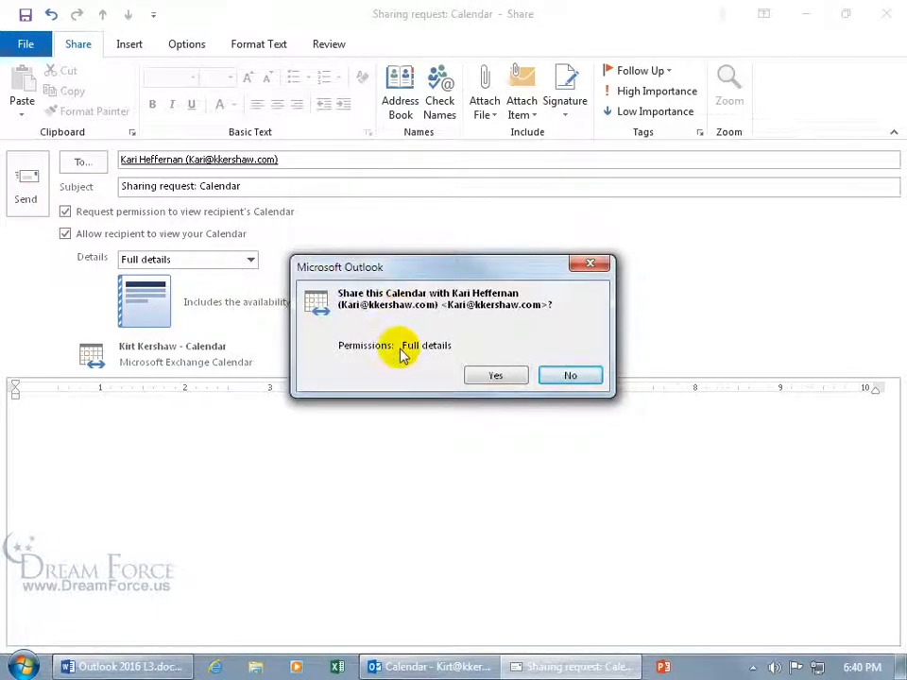
left_click(496, 376)
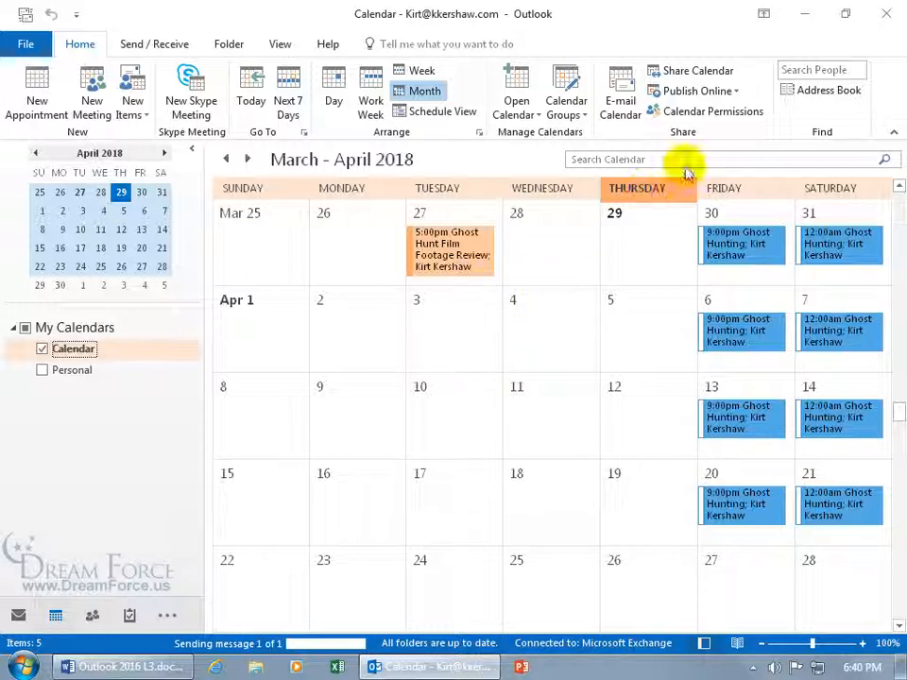
Step: Check the colleague's permission level in the main Calendar's permissions
left_click(716, 116)
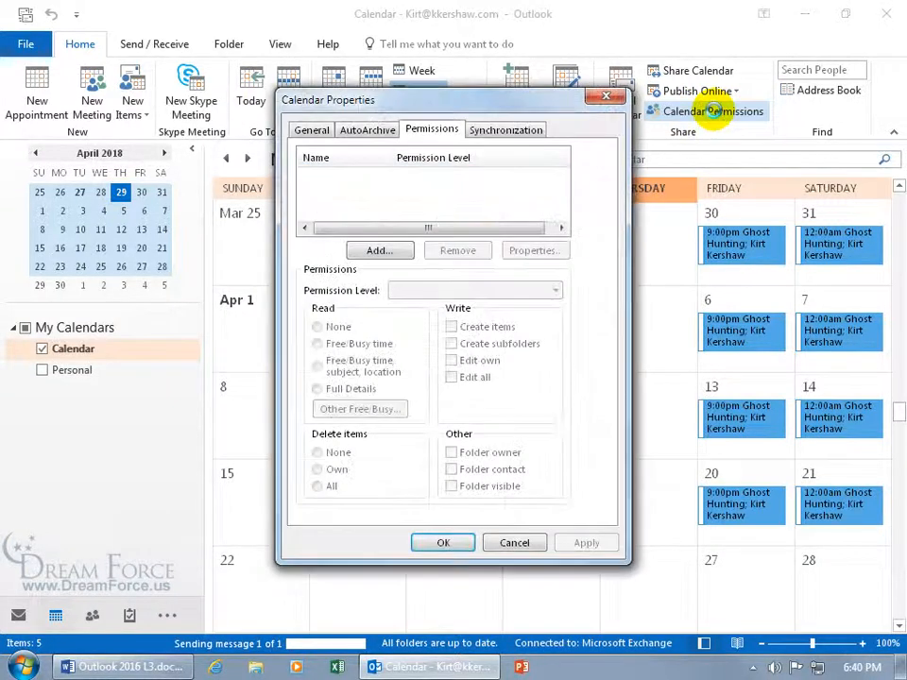
left_click(405, 192)
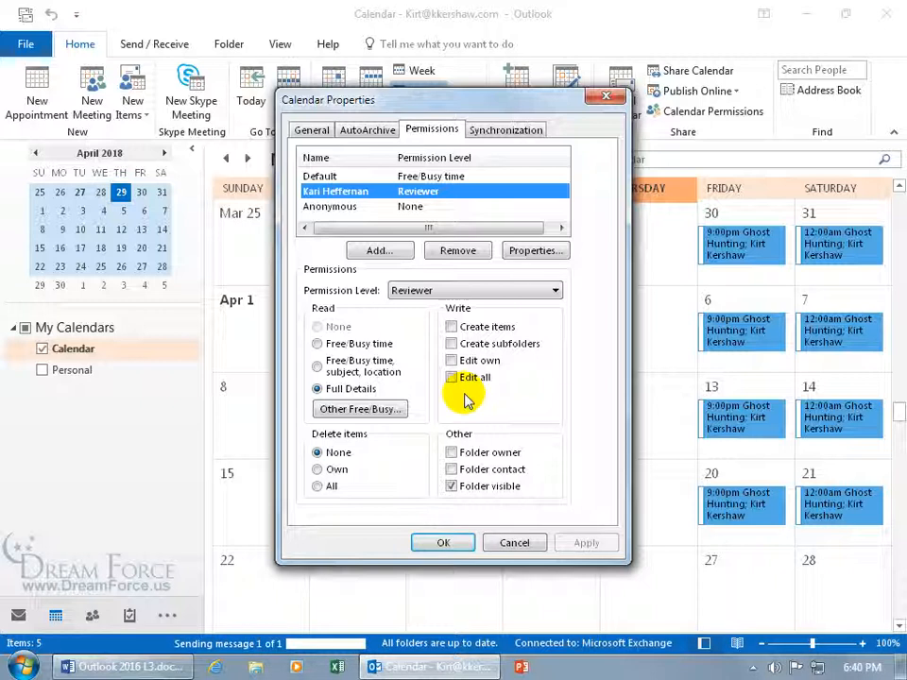
left_click(464, 395)
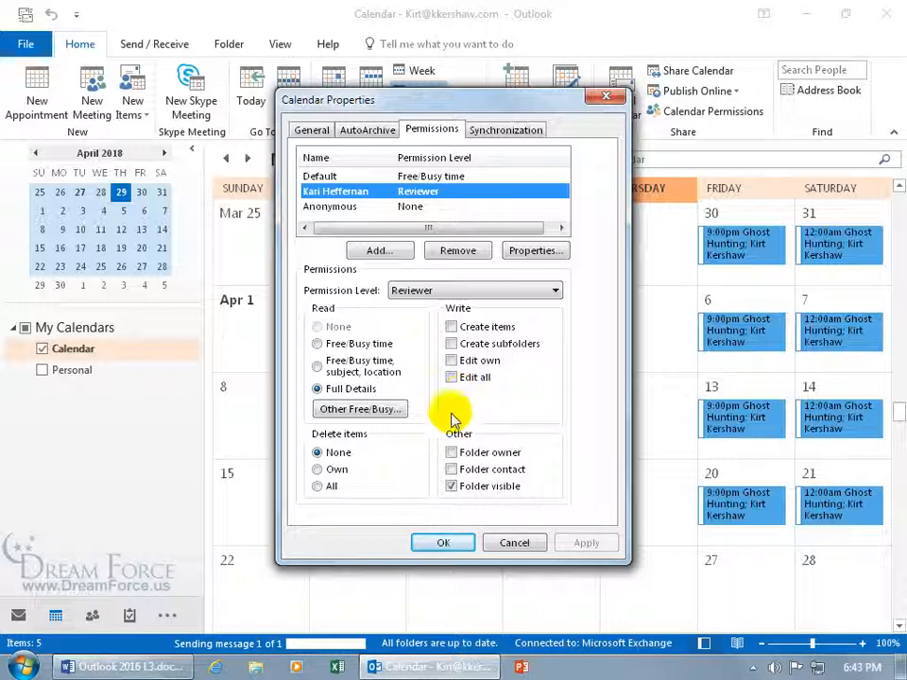
left_click(443, 543)
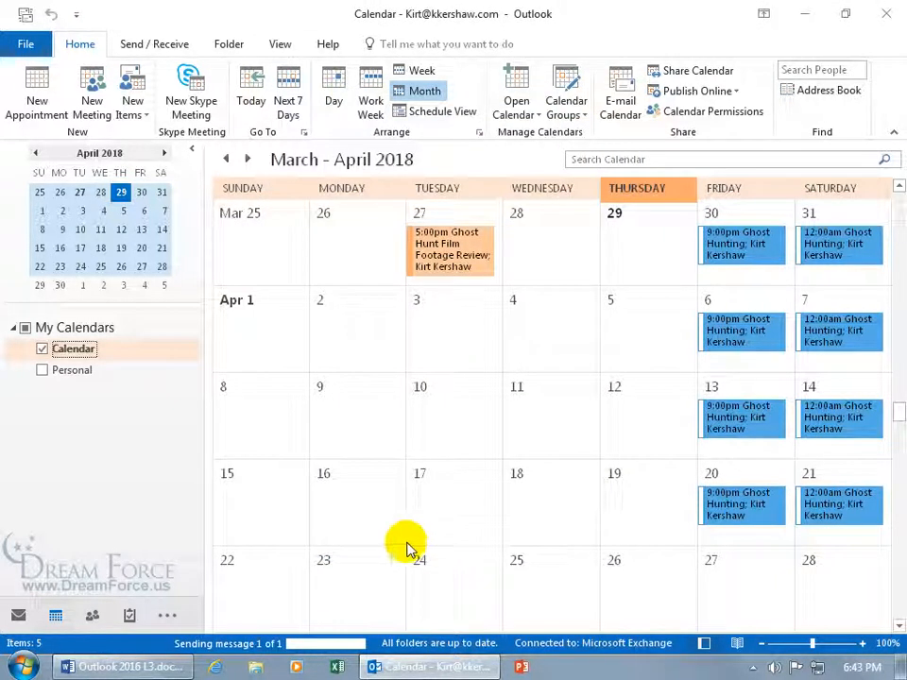
Step: Open the colleague's "Allowed: Sharing request: Calendar" message in the Inbox and open the shared calendar from it
left_click(18, 615)
left_click(416, 465)
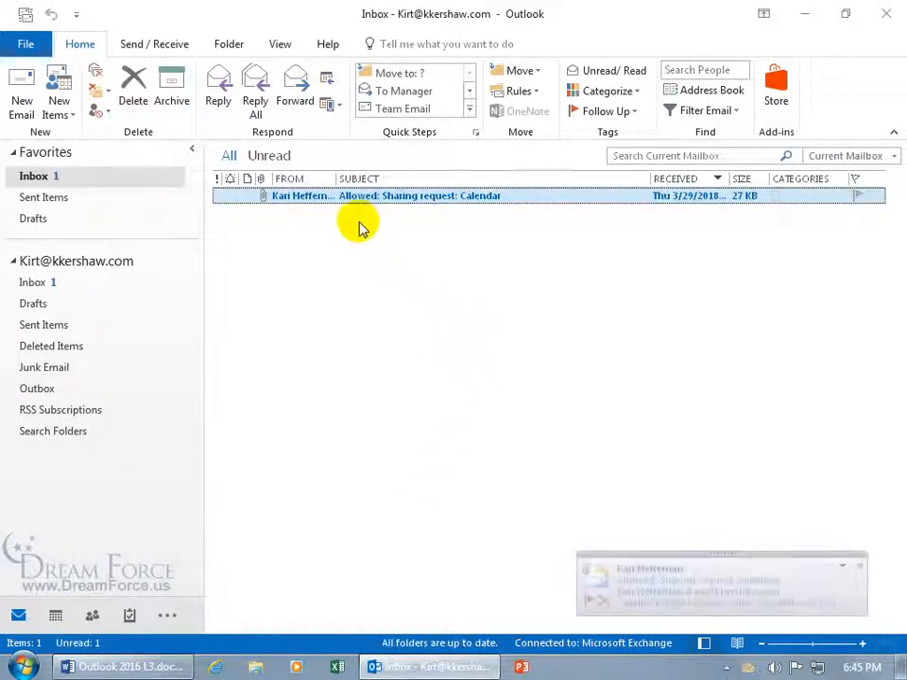
double_click(465, 197)
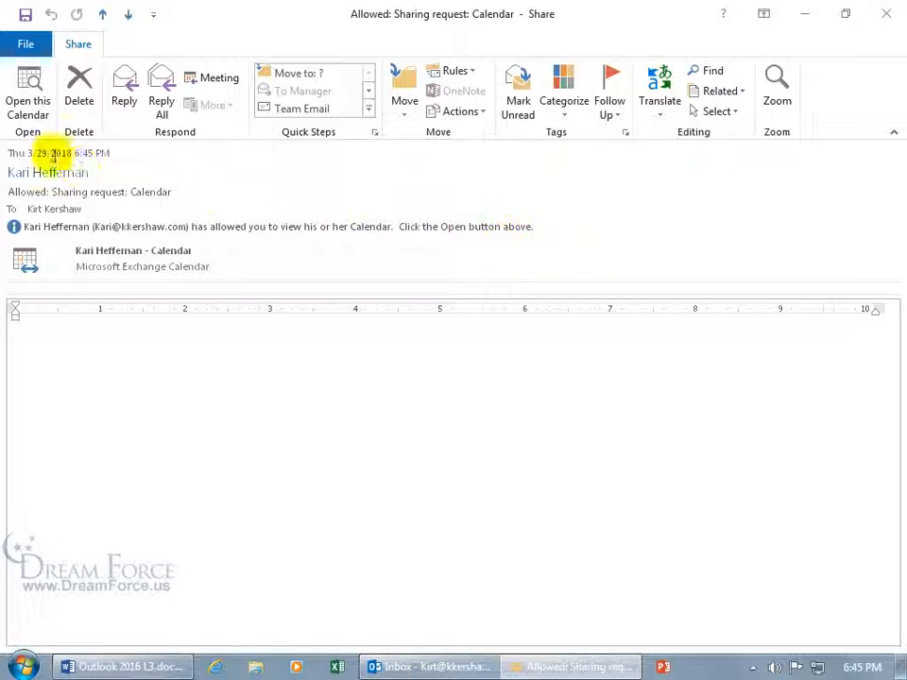
left_click(29, 109)
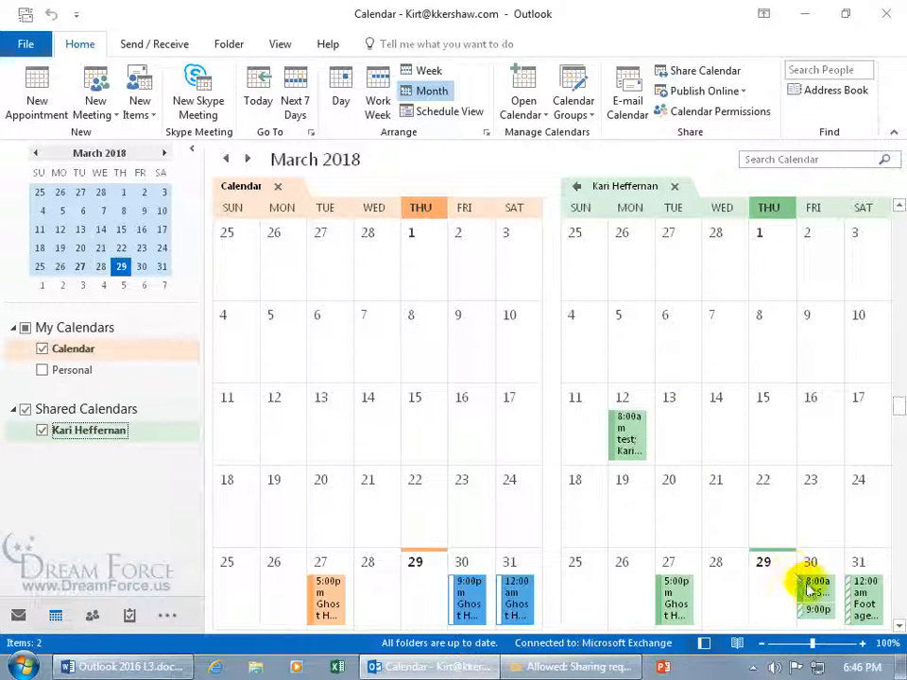
Step: Try to save the School appointment on March 30 in the colleague's shared calendar with High Importance, declining to save a copy
mouse_move(816, 594)
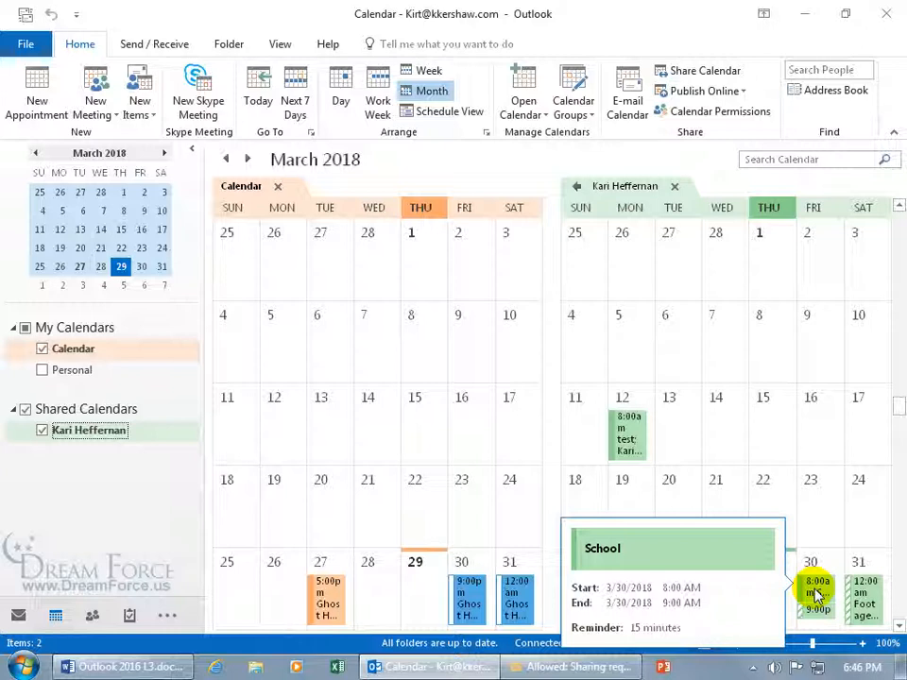
double_click(812, 588)
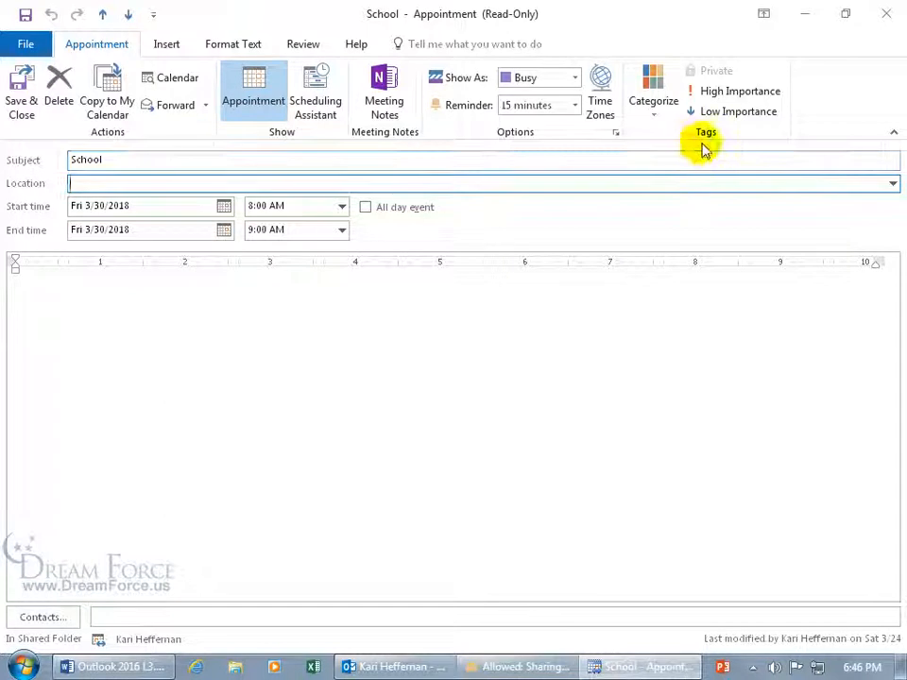
left_click(742, 94)
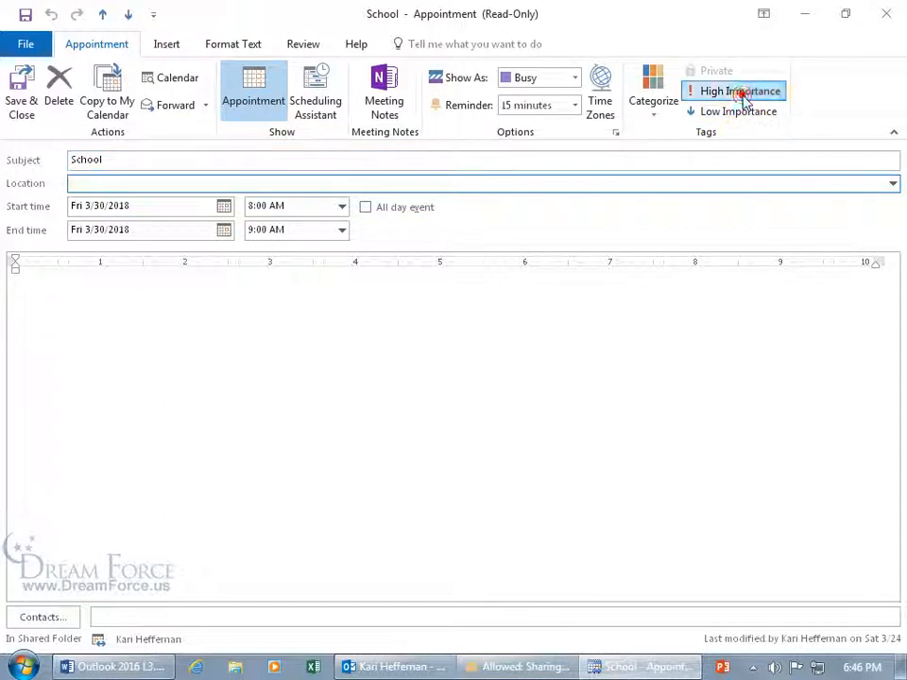
left_click(25, 14)
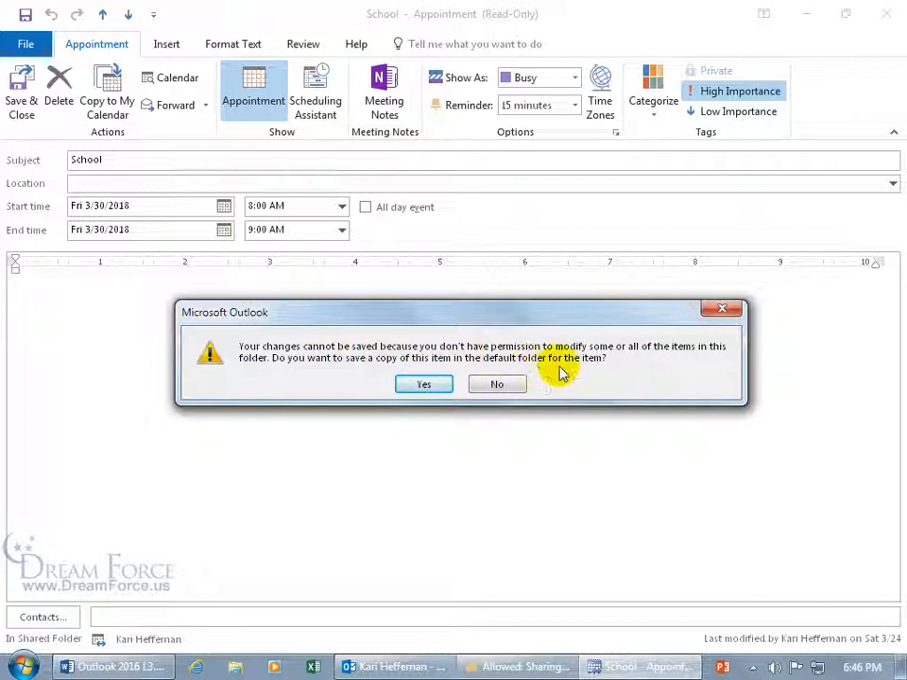
left_click(499, 386)
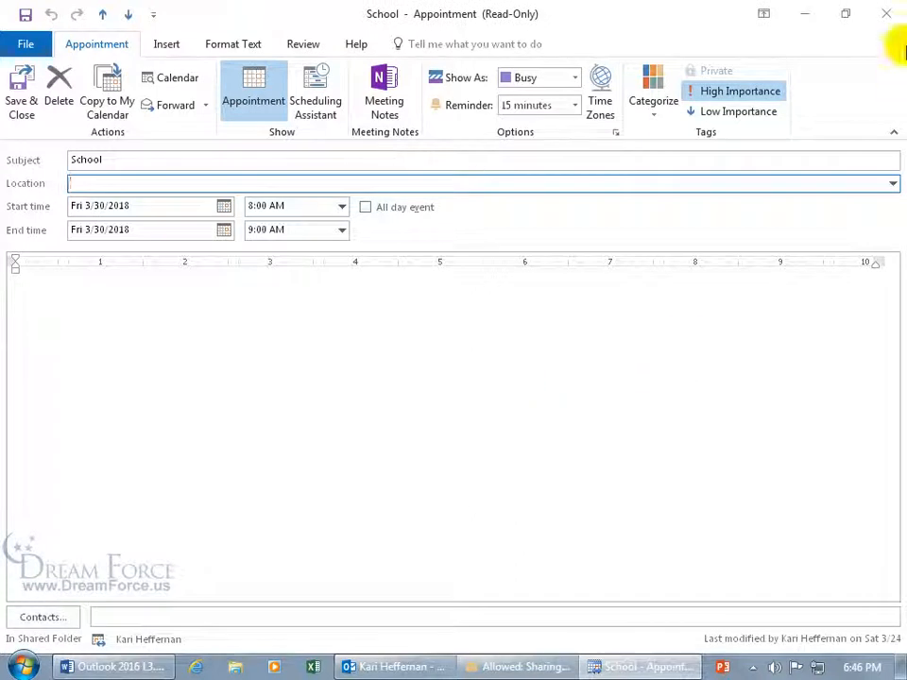
Step: Close the School appointment without saving the changes
left_click(887, 13)
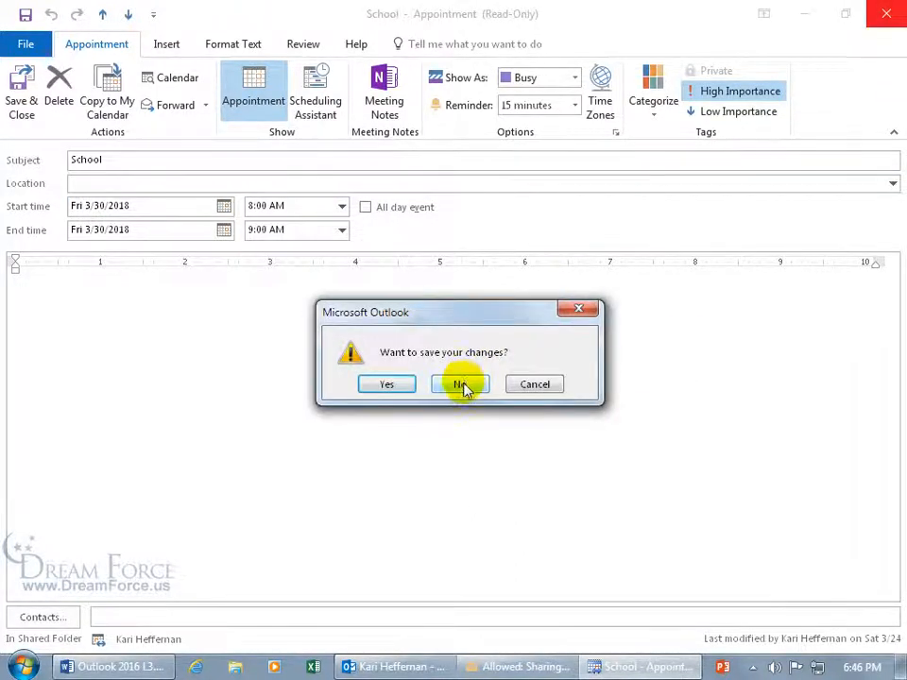
left_click(462, 385)
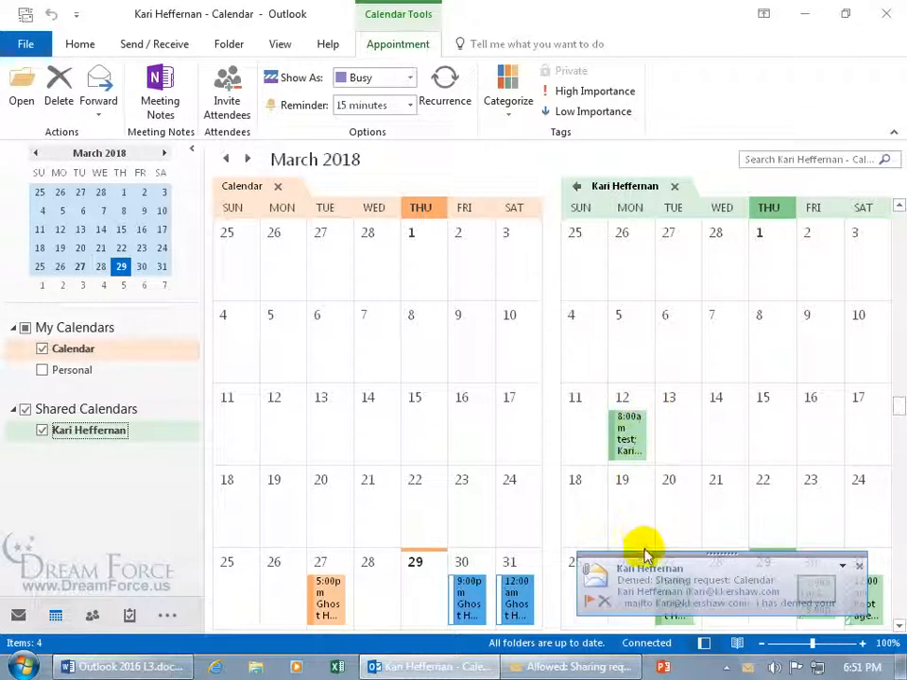
Step: Open the new denied calendar sharing reply, delete it, and close the calendar window
left_click(692, 594)
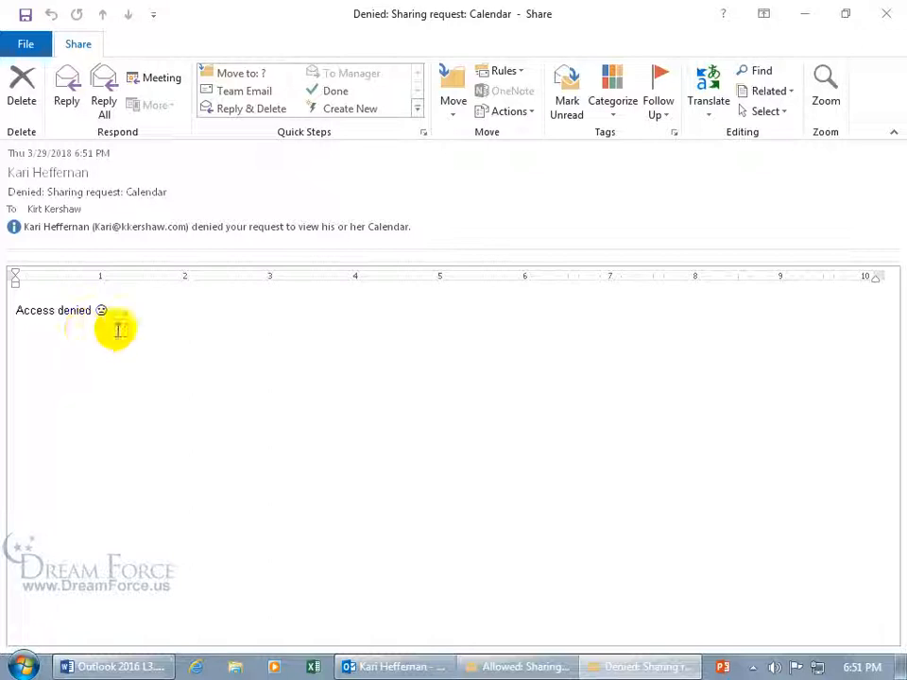
left_click(28, 111)
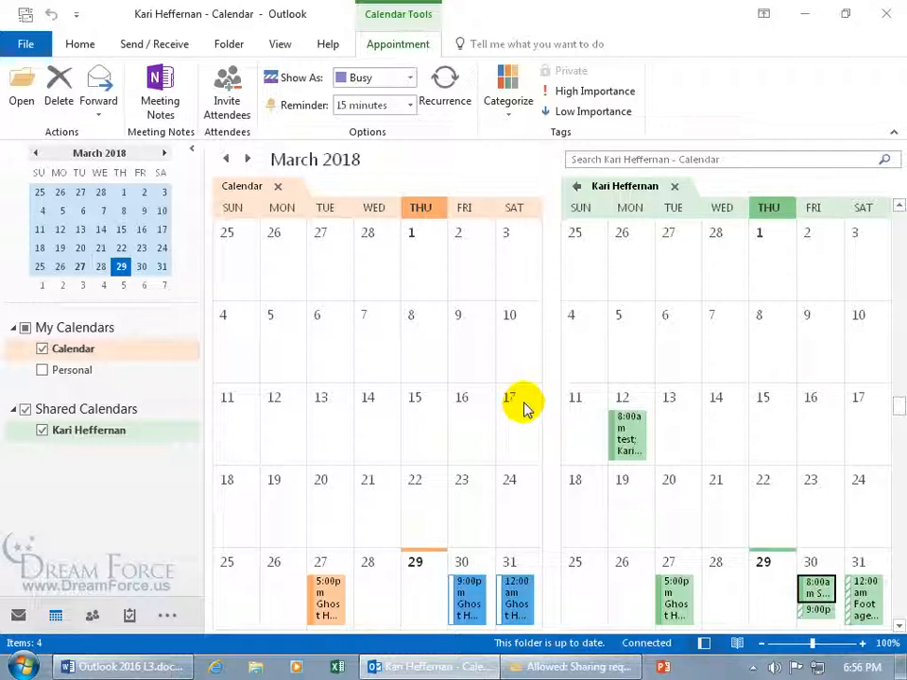
left_click(888, 14)
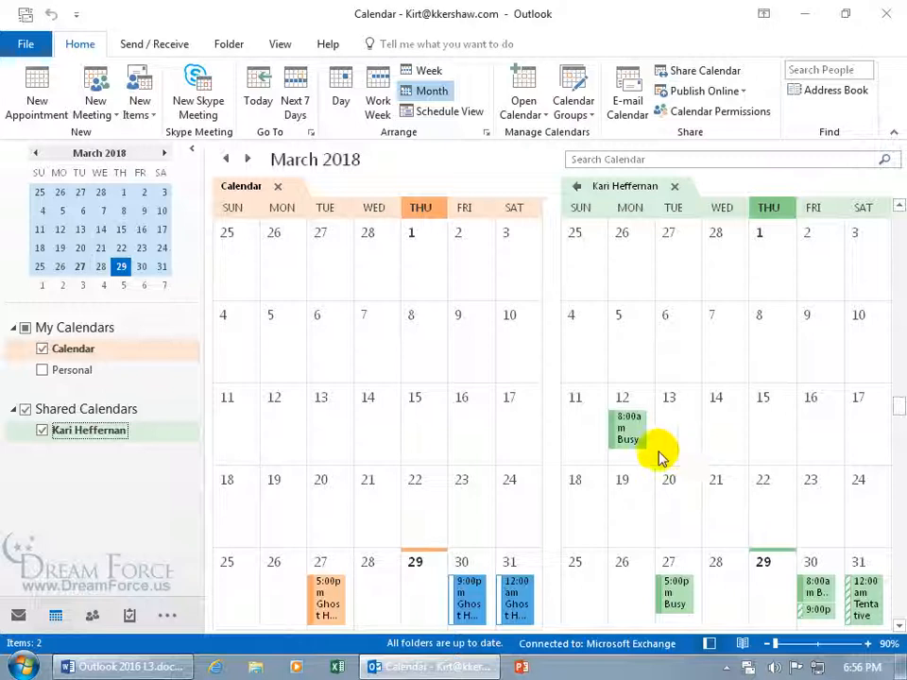
Step: Start a sharing request from the colleague's March 30 8:00 AM appointment, disallow viewing of your own calendar, and discard the request
double_click(816, 590)
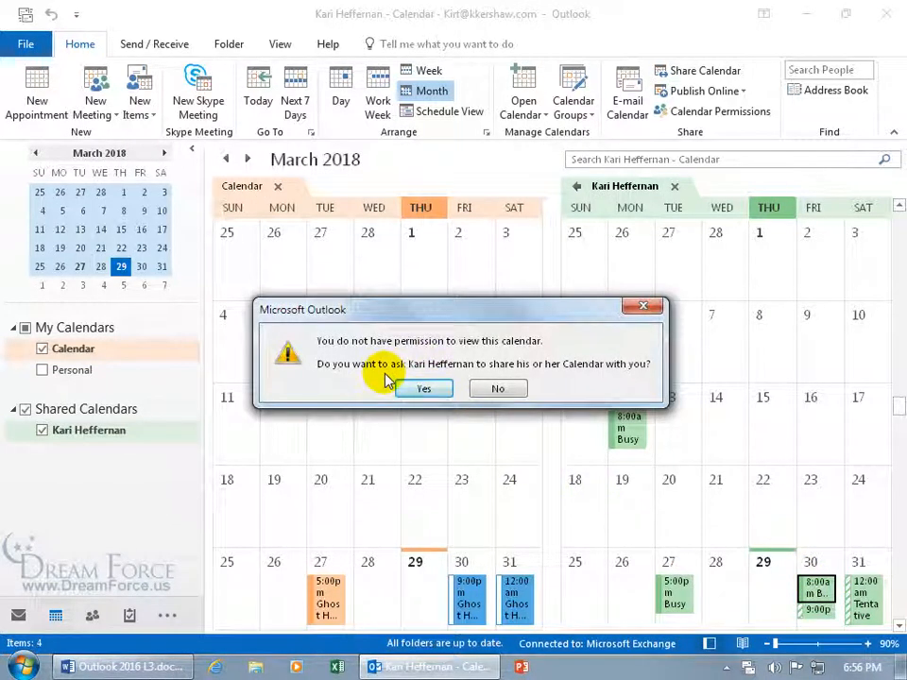
left_click(415, 387)
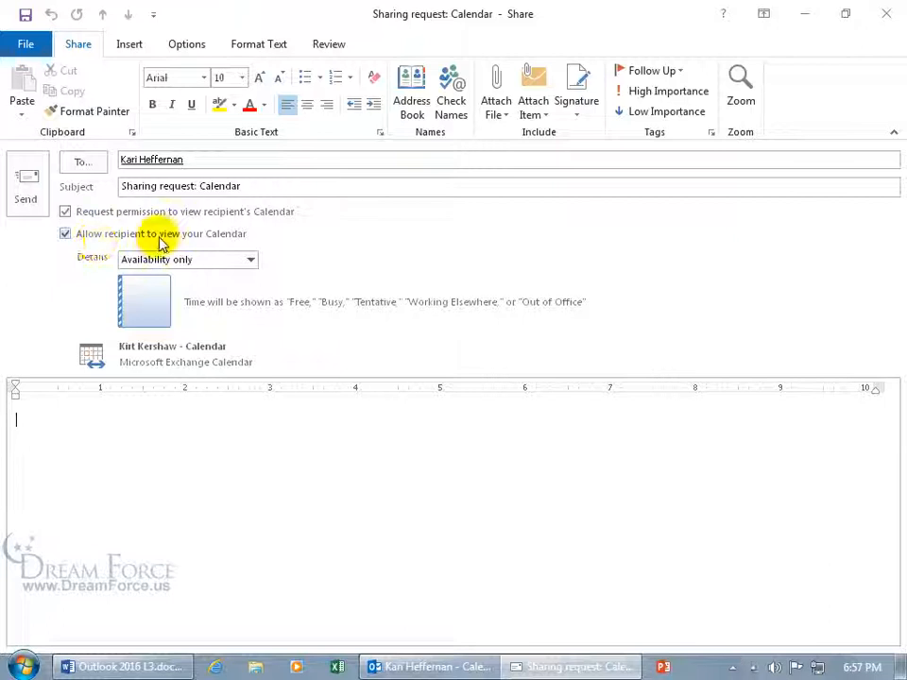
left_click(74, 237)
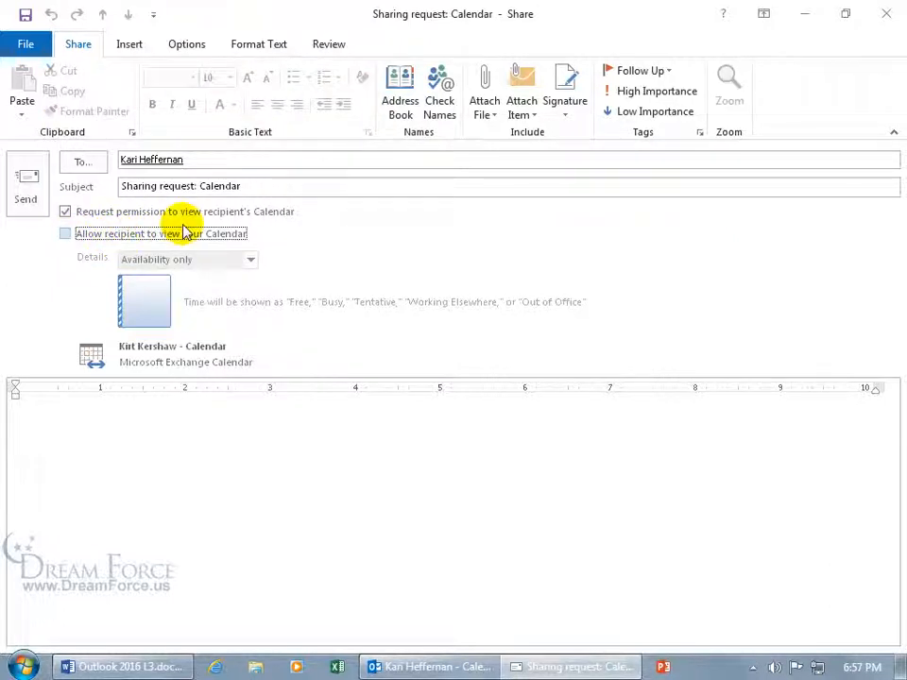
left_click(884, 14)
left_click(482, 383)
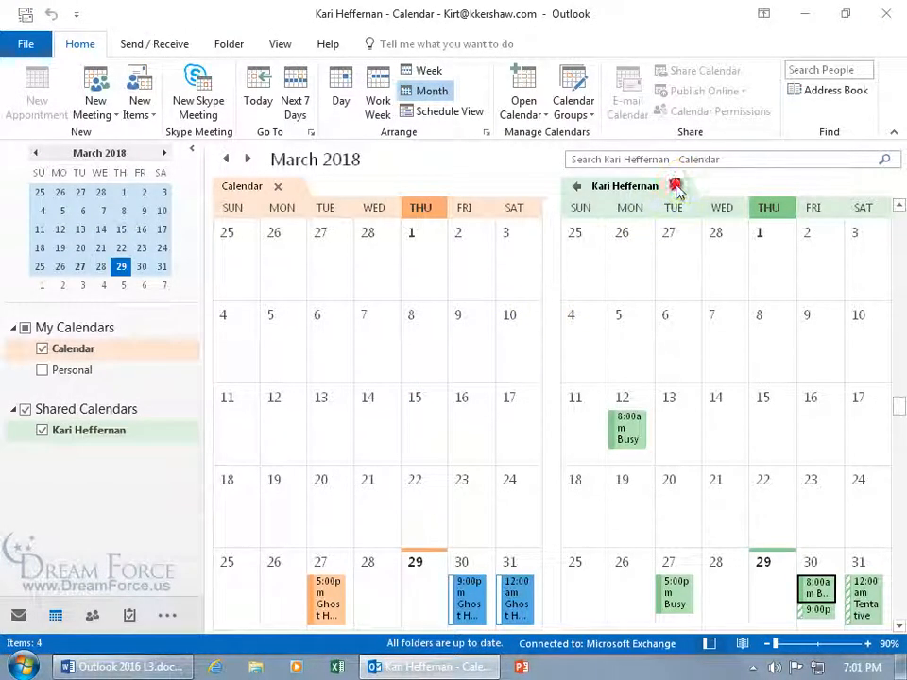
Step: Close the colleague's calendar and delete the Shared Calendars group
left_click(675, 188)
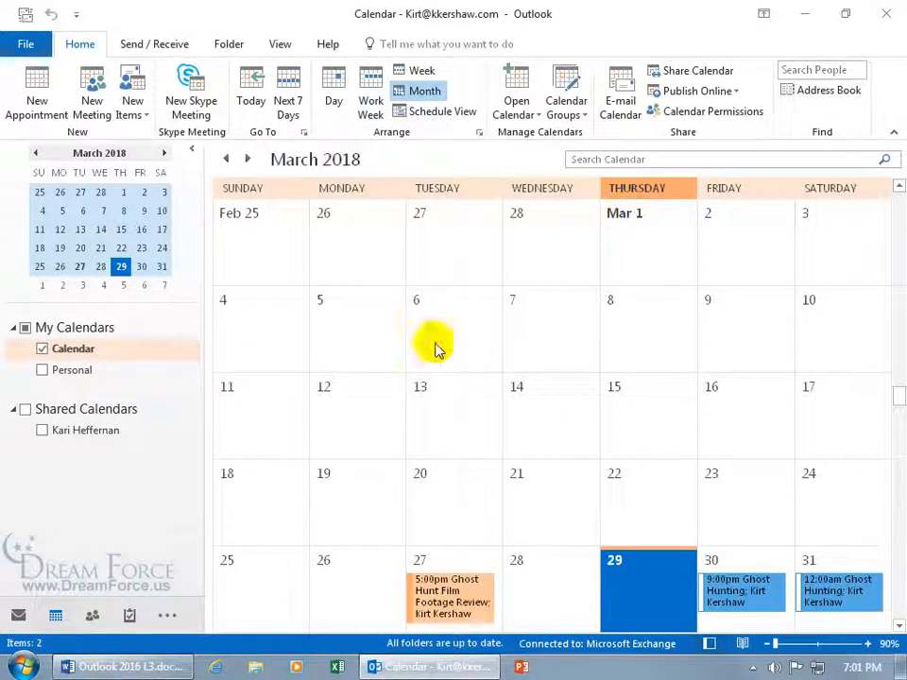
right_click(86, 414)
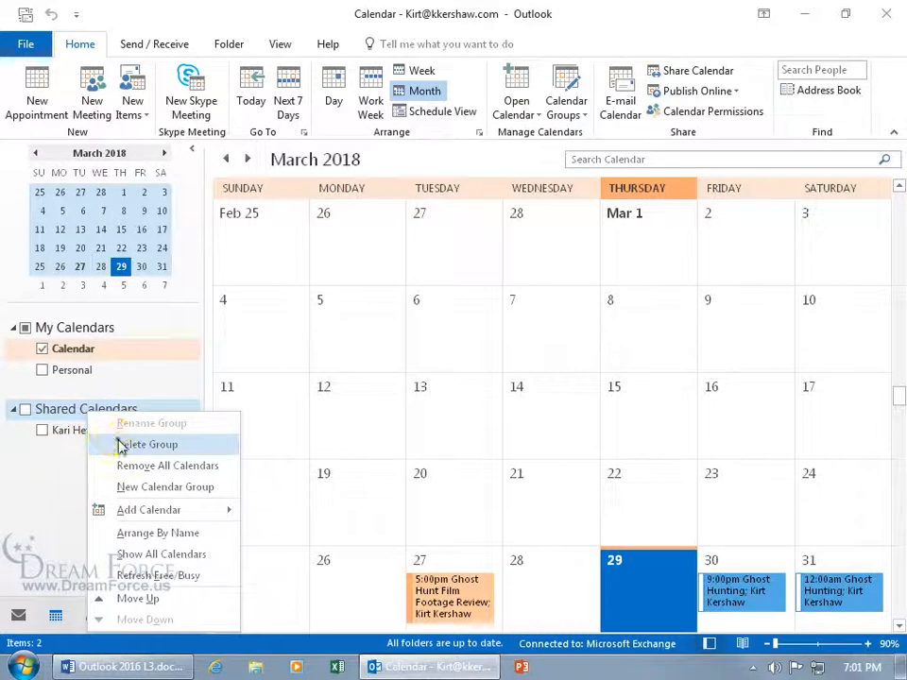
left_click(118, 444)
left_click(425, 384)
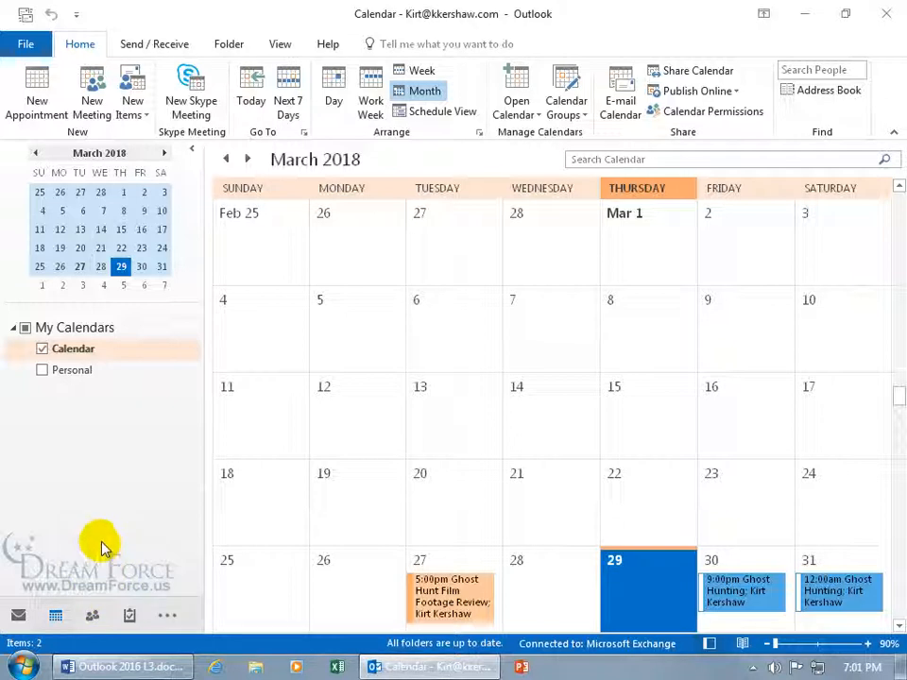
Step: Review the sharing permissions of the Contacts folder without changing them
left_click(93, 616)
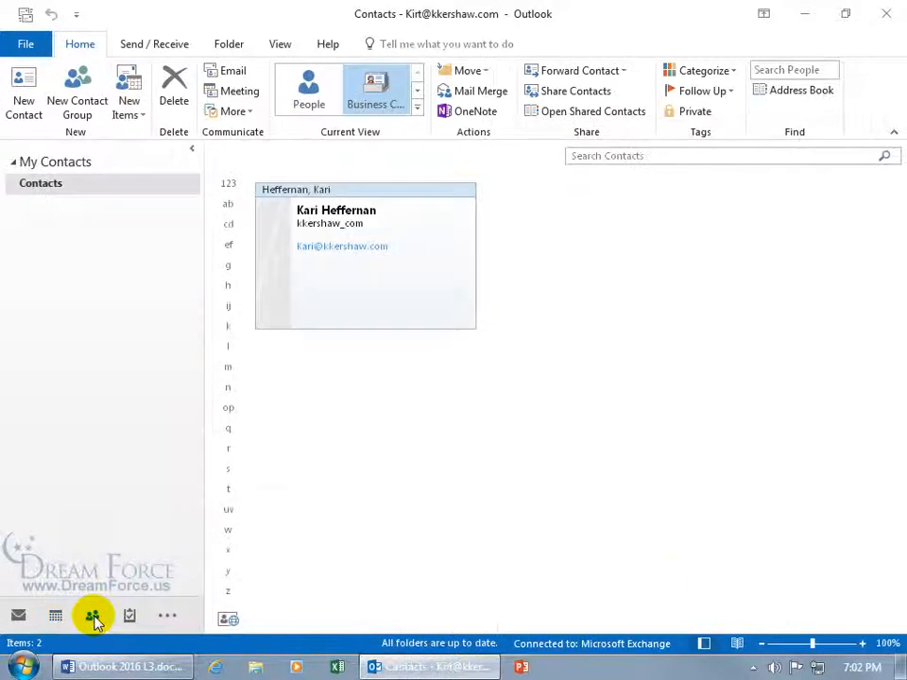
right_click(51, 184)
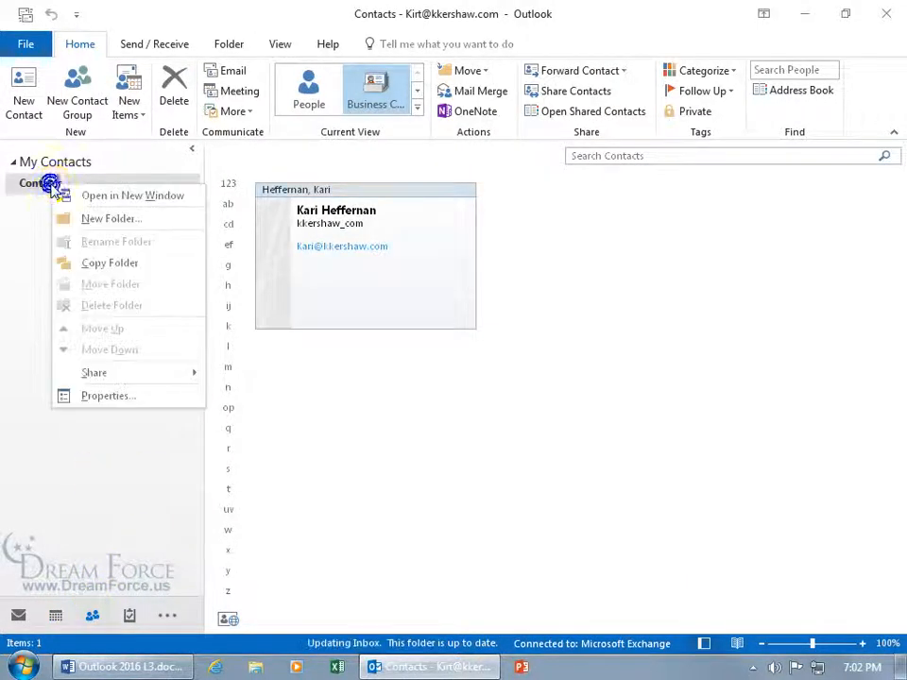
mouse_move(113, 375)
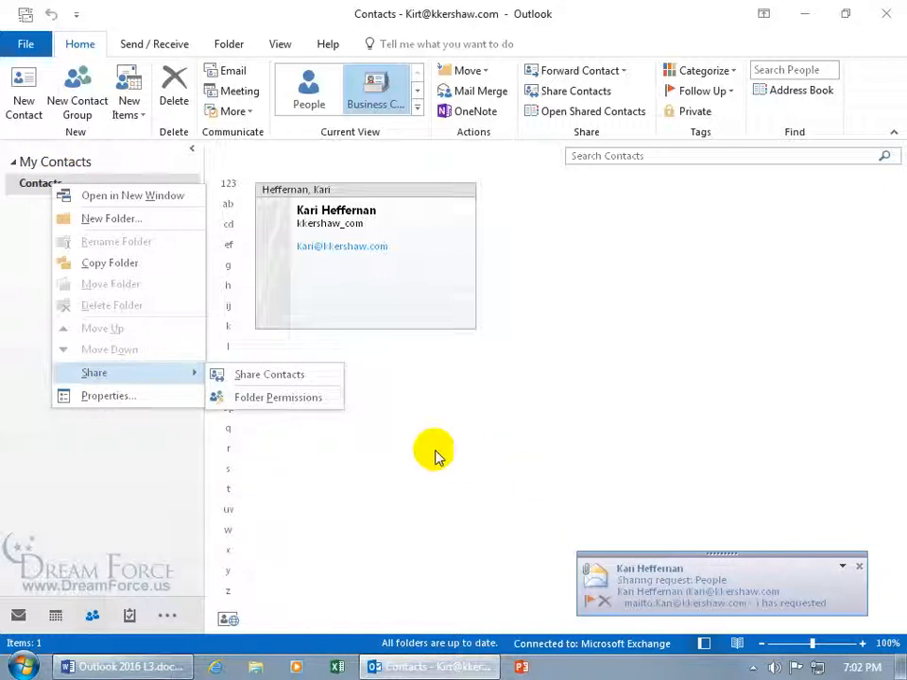
left_click(300, 399)
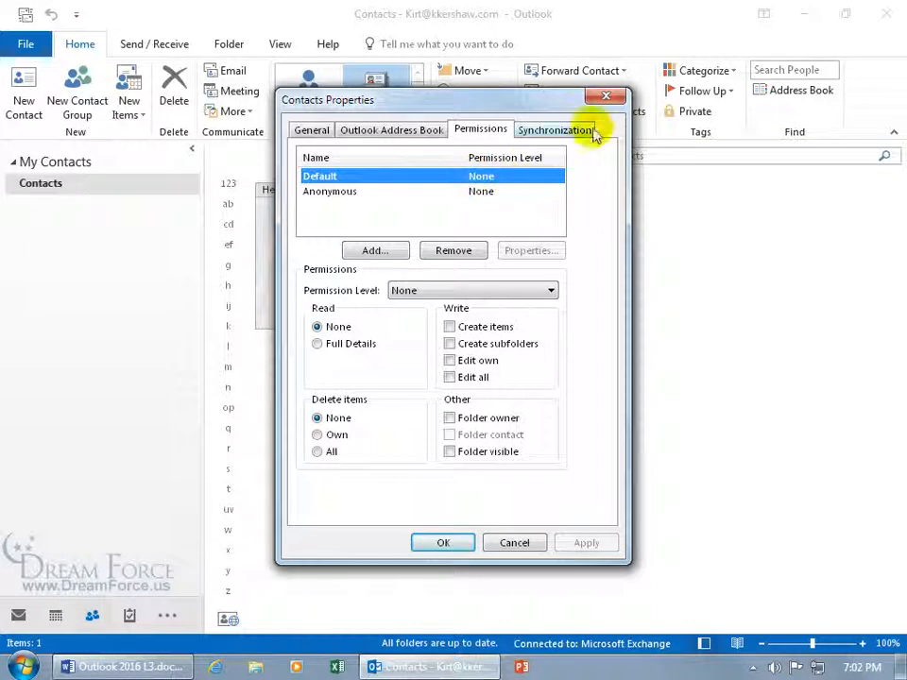
left_click(602, 97)
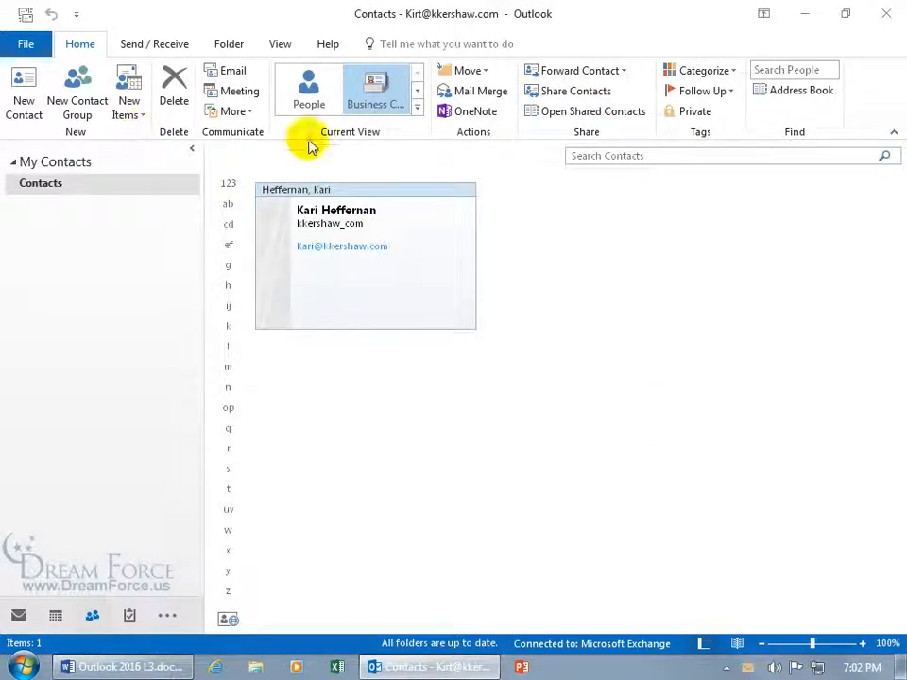
Step: Select the colleague from the address book to open their shared contacts, and cancel the request
left_click(585, 113)
left_click(378, 322)
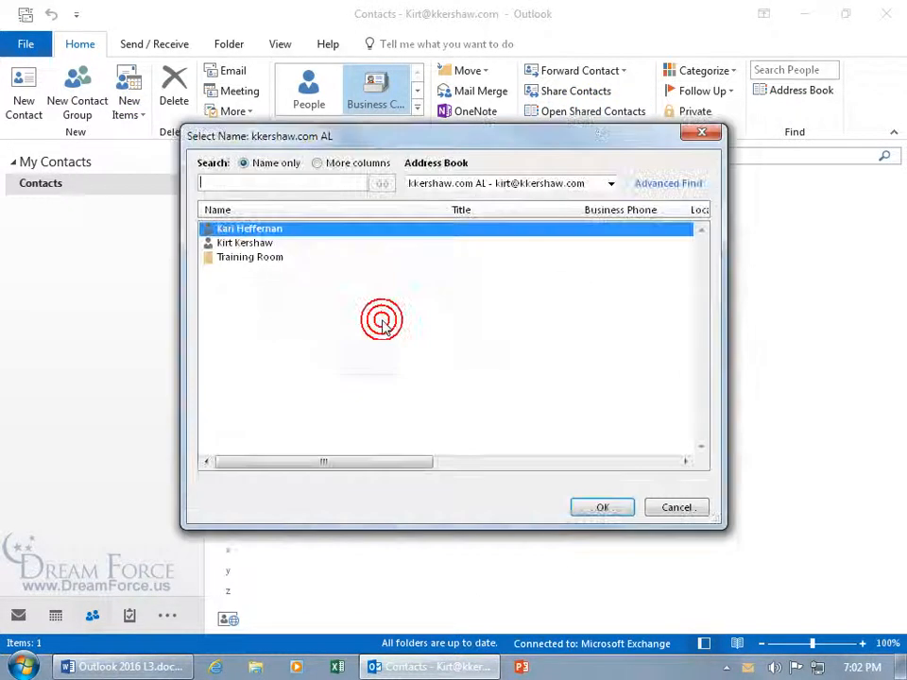
left_click(284, 231)
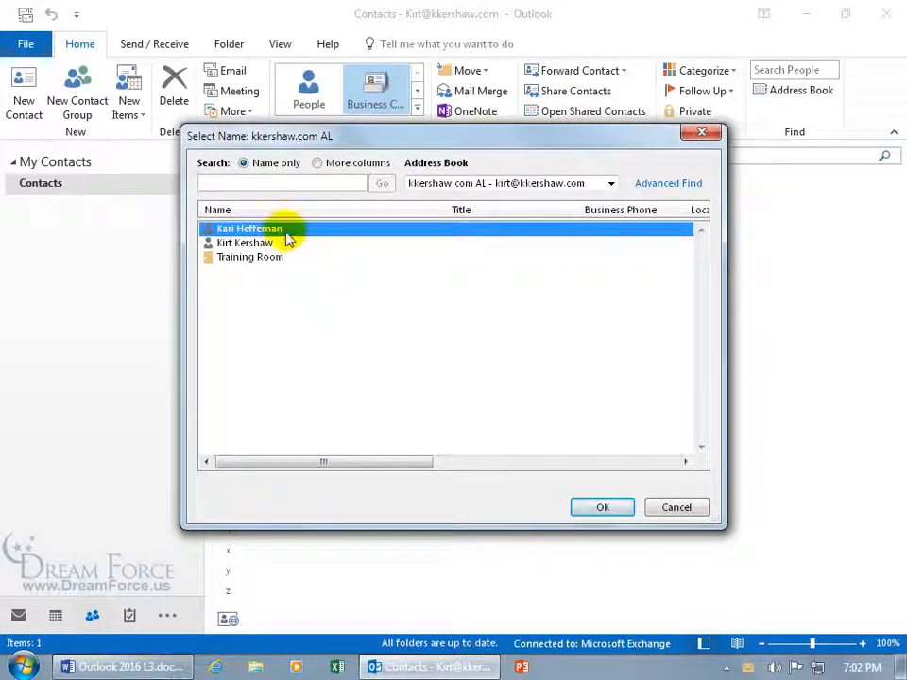
left_click(605, 508)
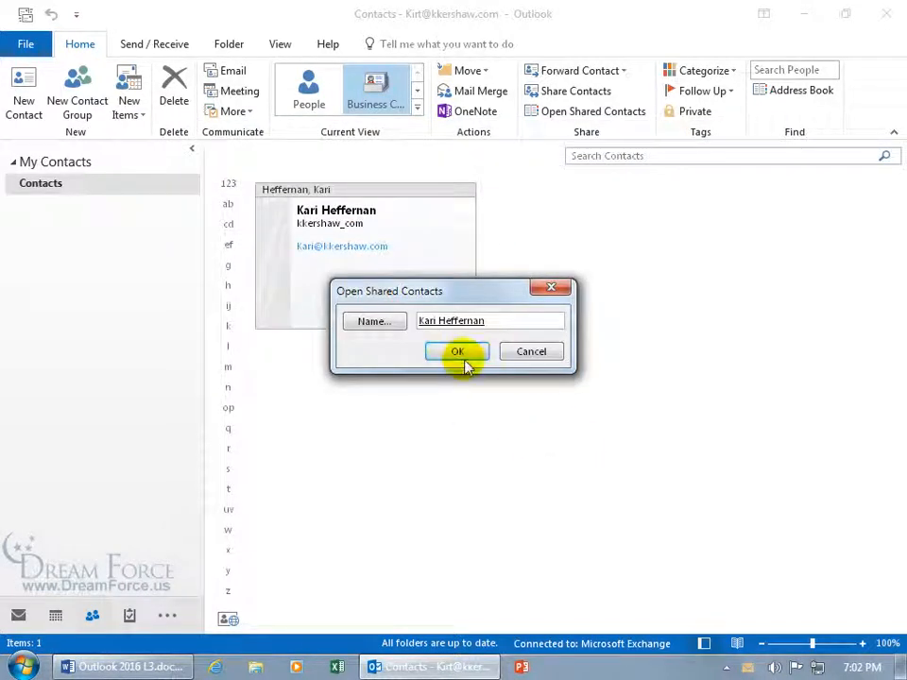
left_click(542, 356)
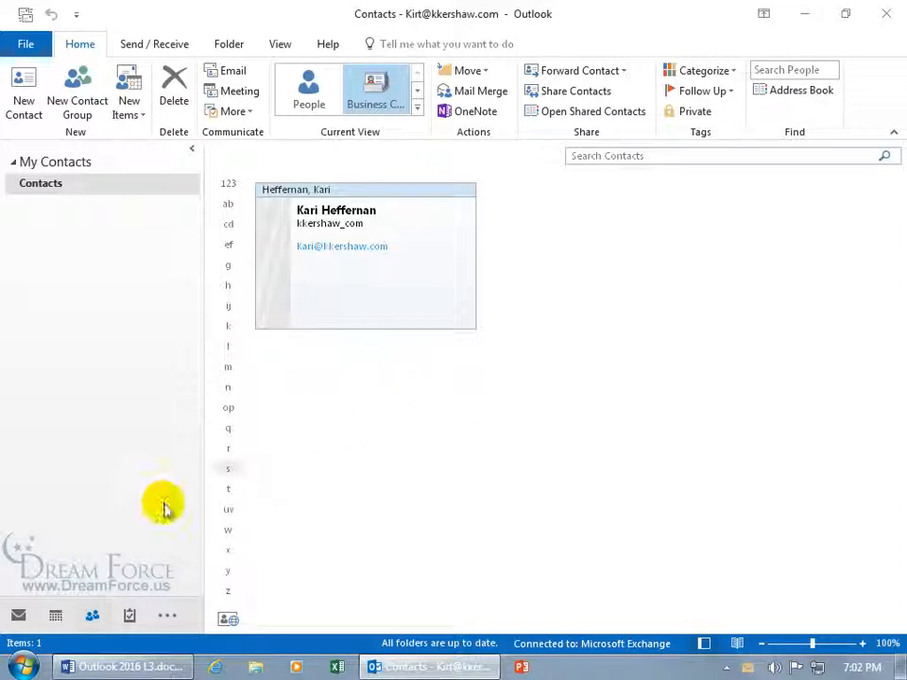
Step: Open the People sharing request in the inbox and display the colleague's shared Contacts folder from it
left_click(17, 615)
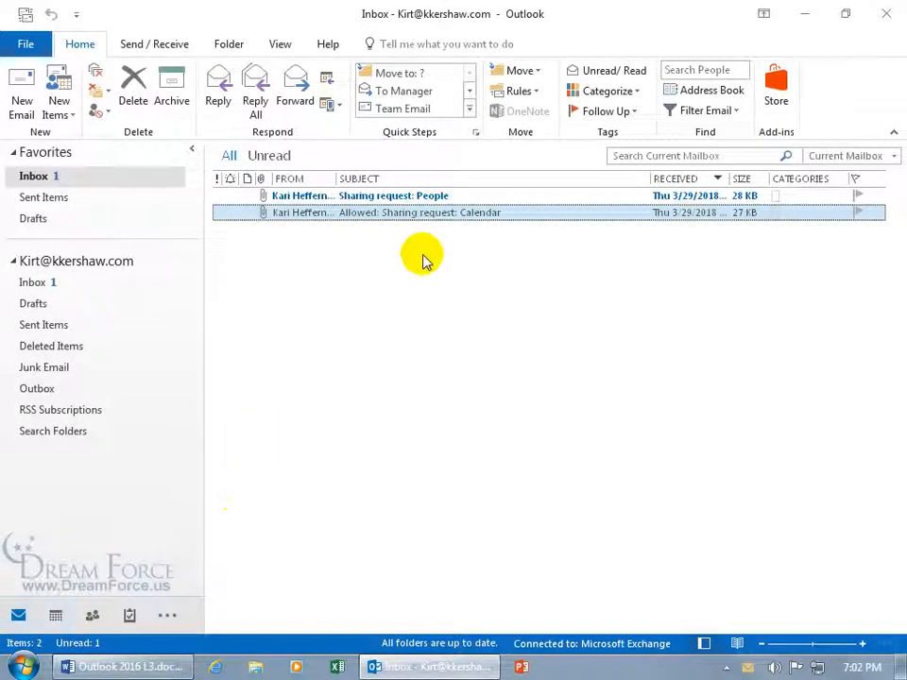
double_click(425, 198)
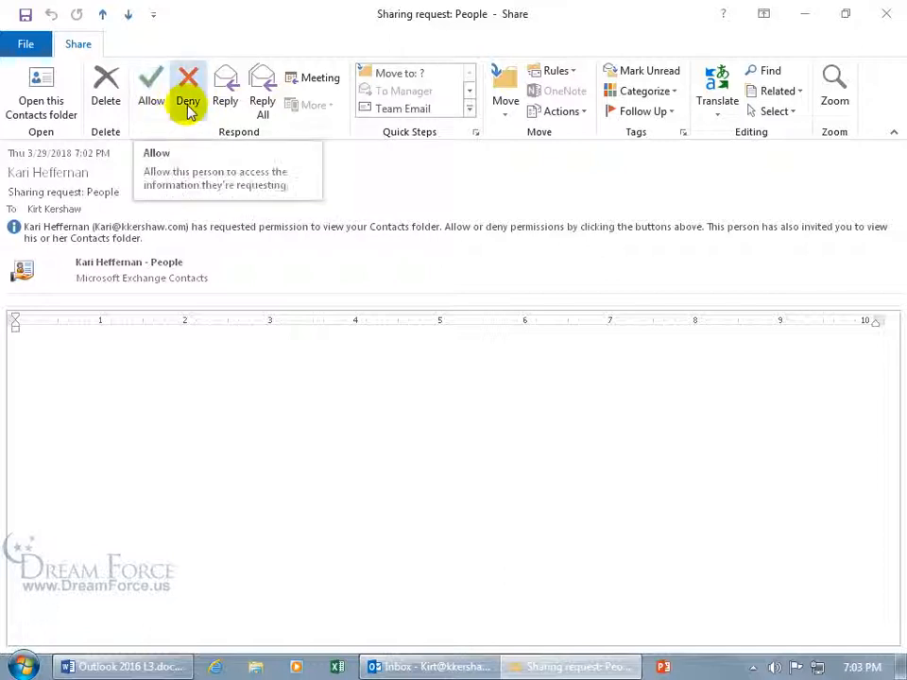
left_click(47, 106)
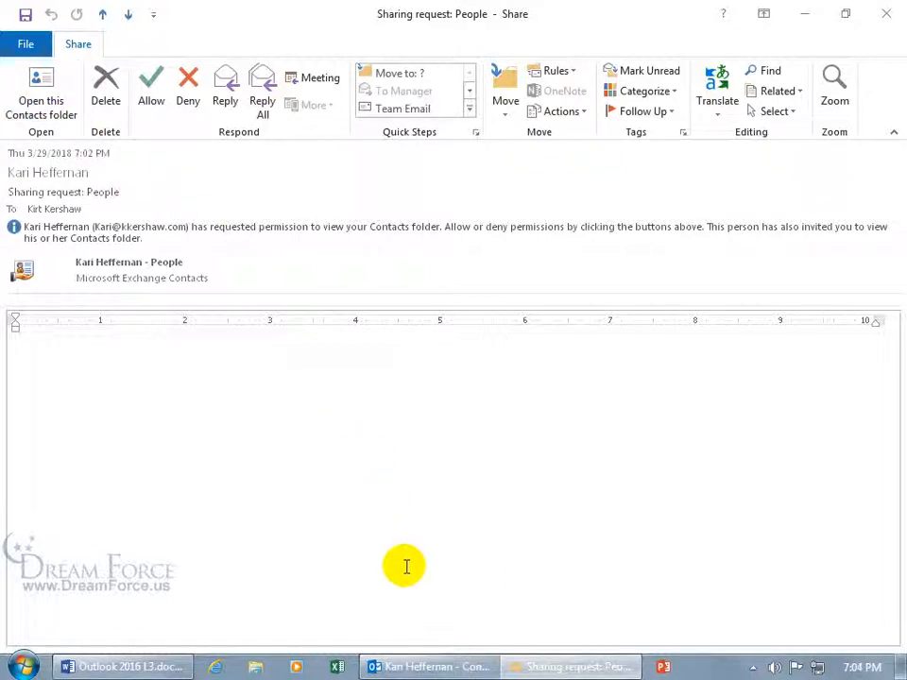
left_click(454, 666)
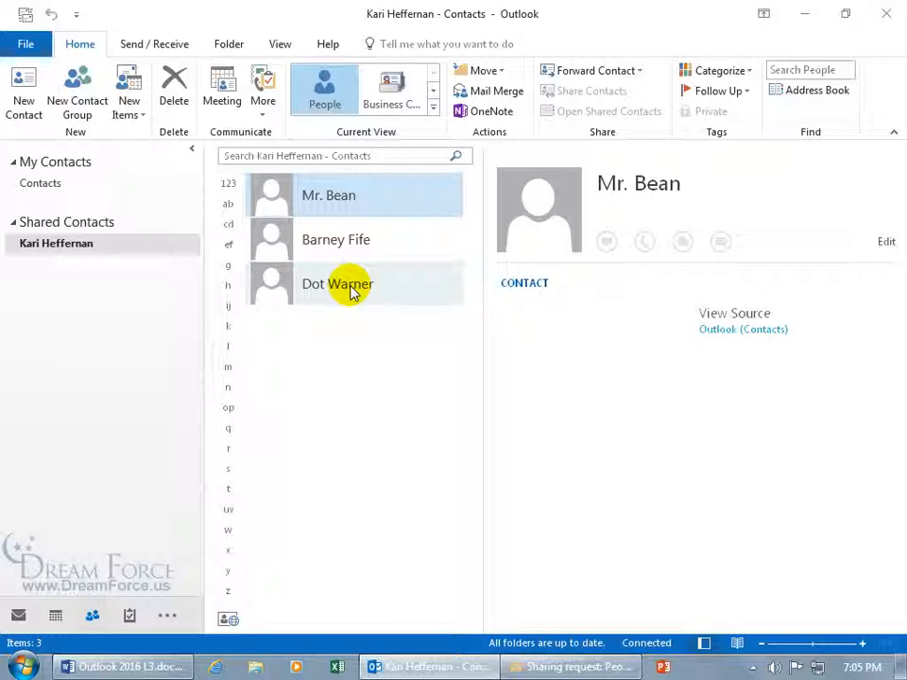
Step: View the third shared contact's card, close it, and show the shared contacts in Business Card view
double_click(350, 288)
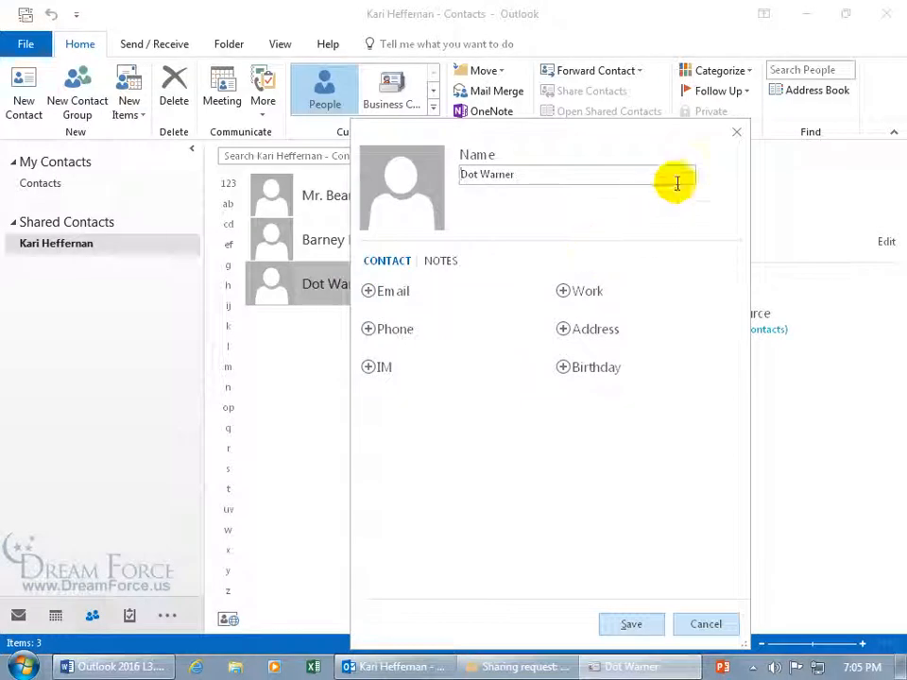
left_click(735, 132)
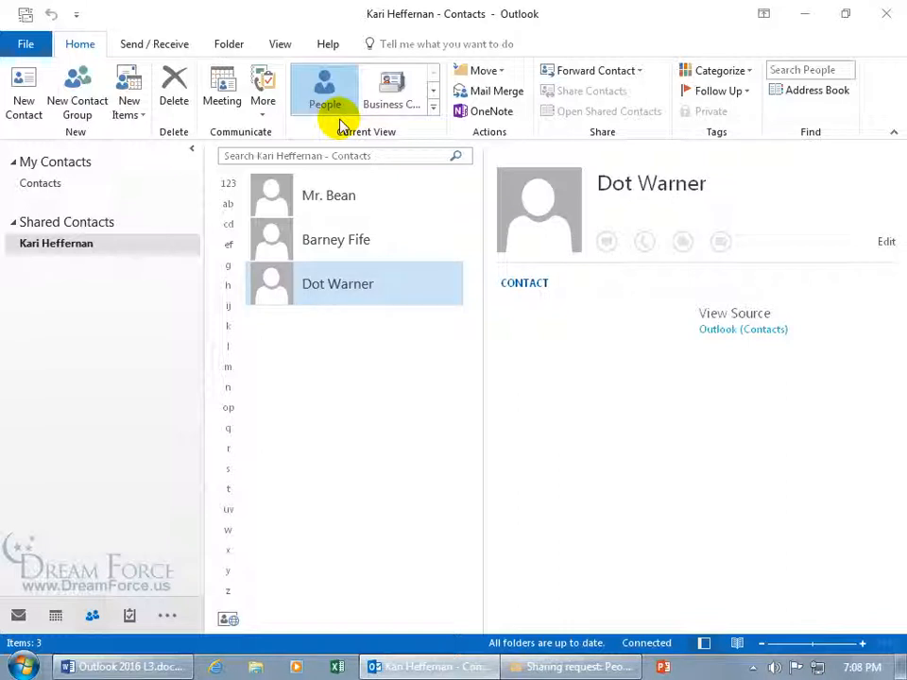
left_click(397, 105)
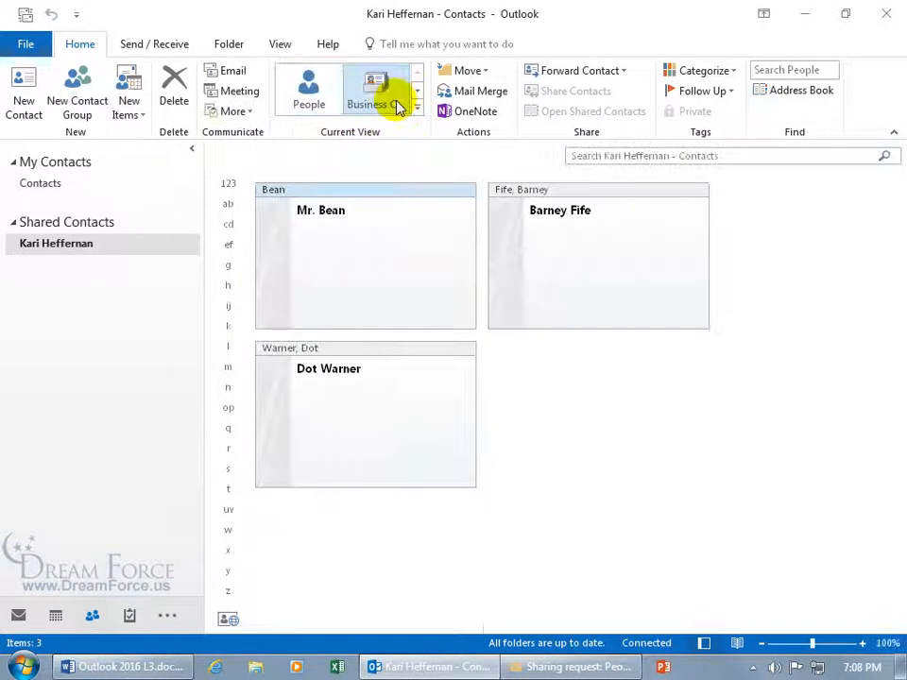
Step: Try to save the note "Fgfgf" on the third shared contact, decline saving a copy, and close without saving
double_click(381, 398)
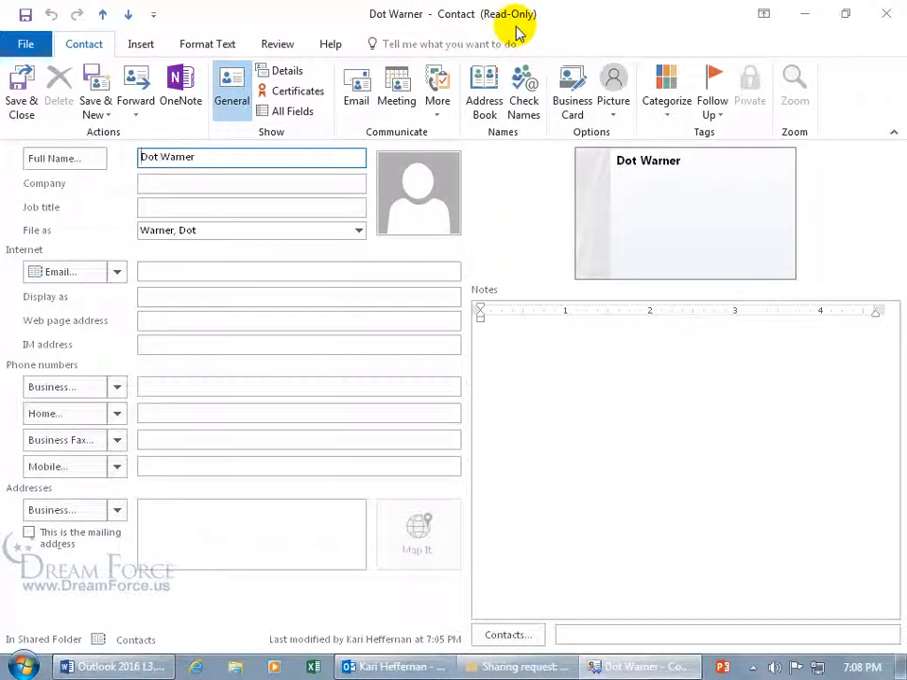
left_click(523, 338)
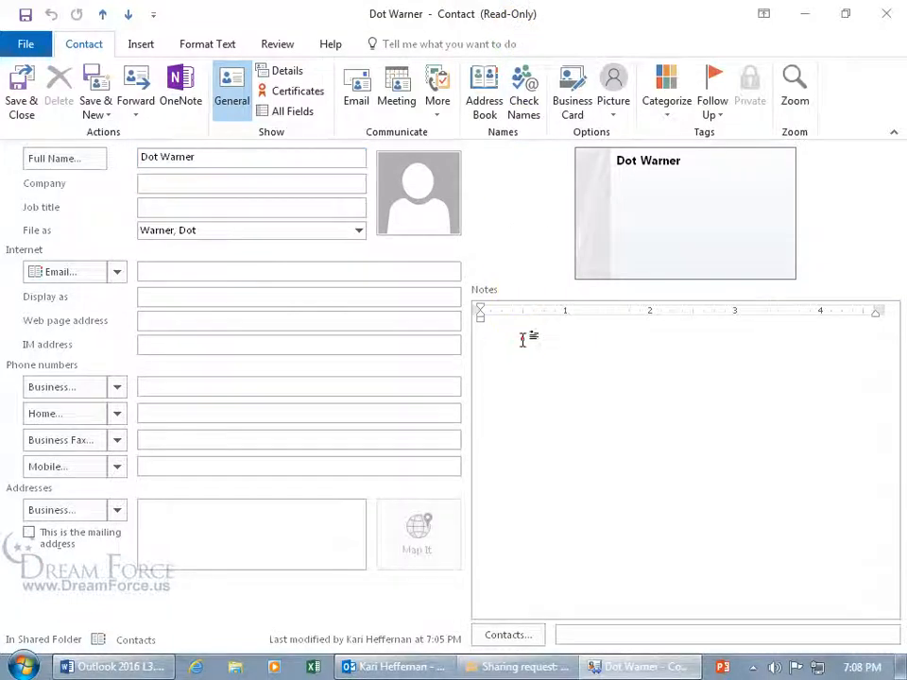
type("Fgfgf")
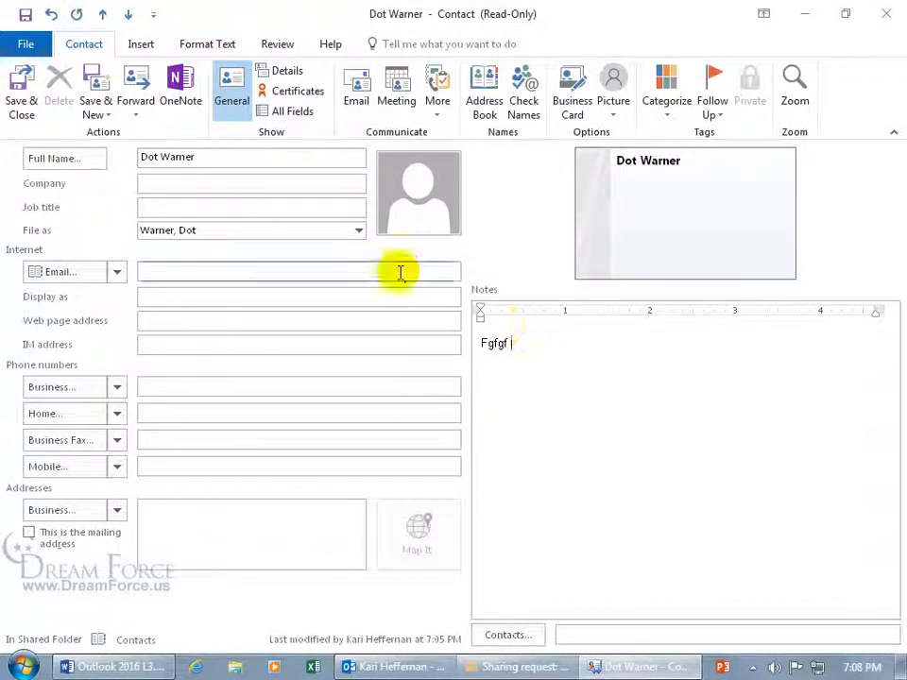
left_click(26, 15)
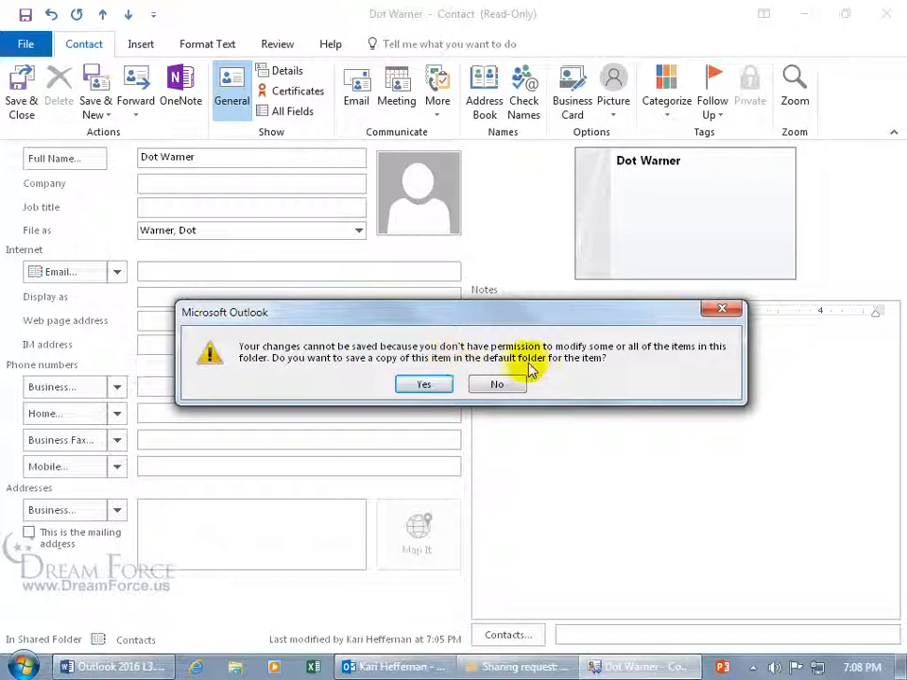
left_click(511, 384)
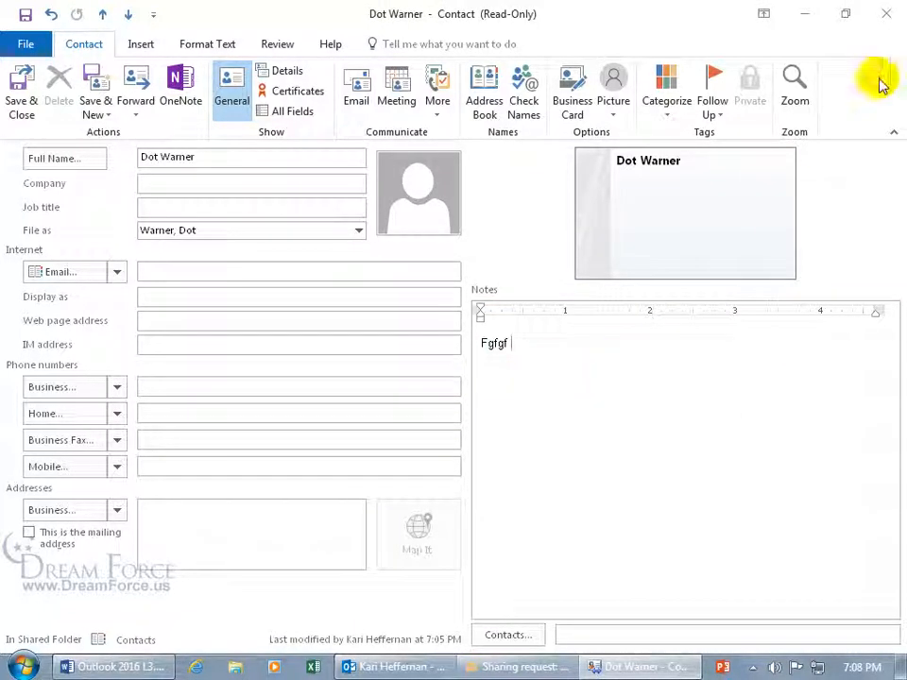
left_click(886, 13)
left_click(461, 382)
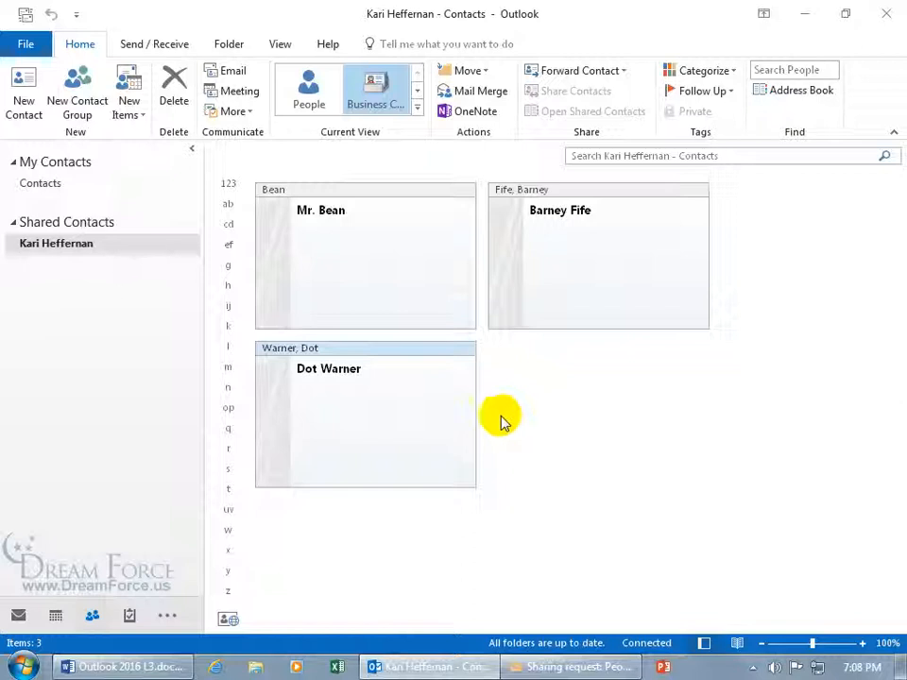
Step: Add an "s" to the end of the third shared contact's full name, then save and close the contact
double_click(374, 383)
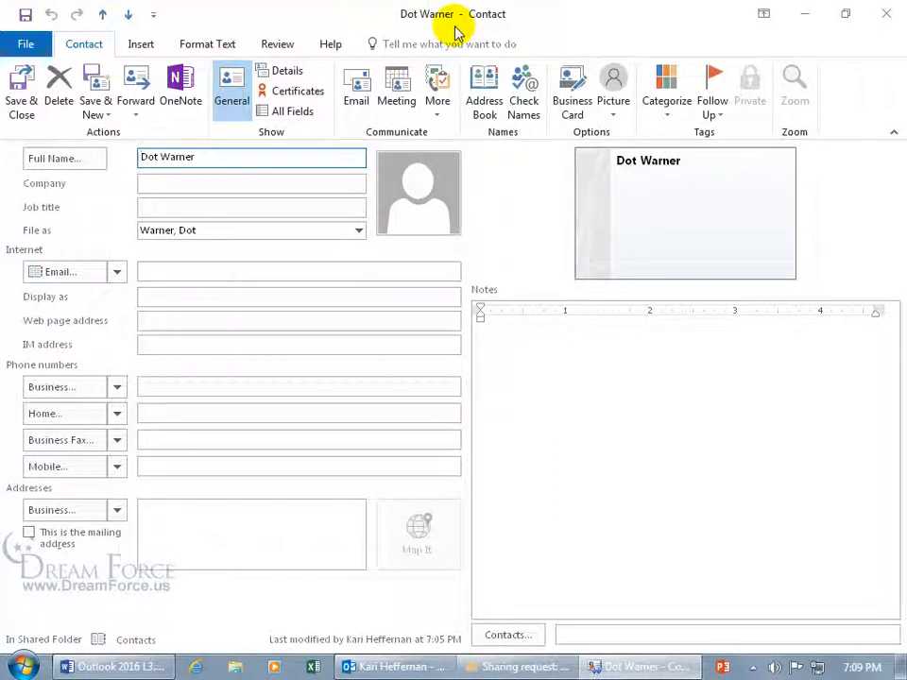
left_click(213, 155)
type("d")
key("BackSpace")
type("s")
key("Tab")
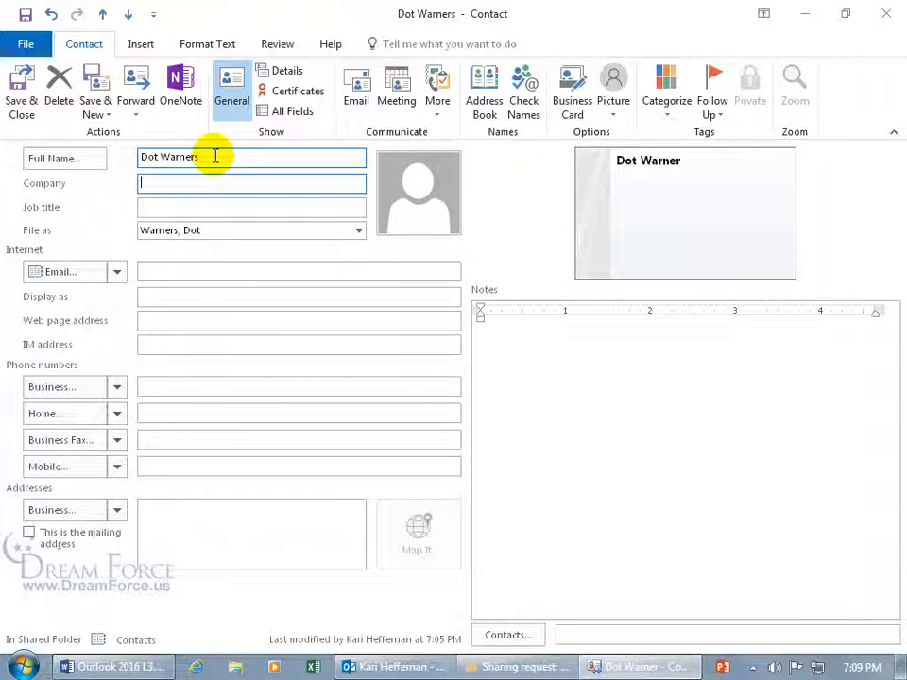
left_click(23, 91)
left_click(360, 378)
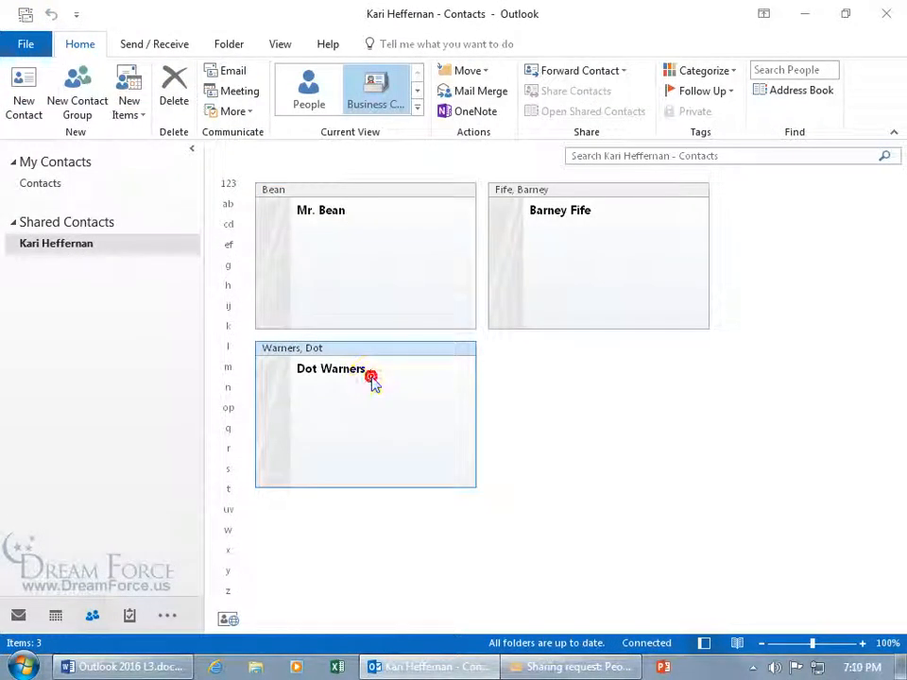
Step: Allow the colleague's People sharing request from the inbox with Reviewer (read-only) permissions, and close the request
left_click(18, 616)
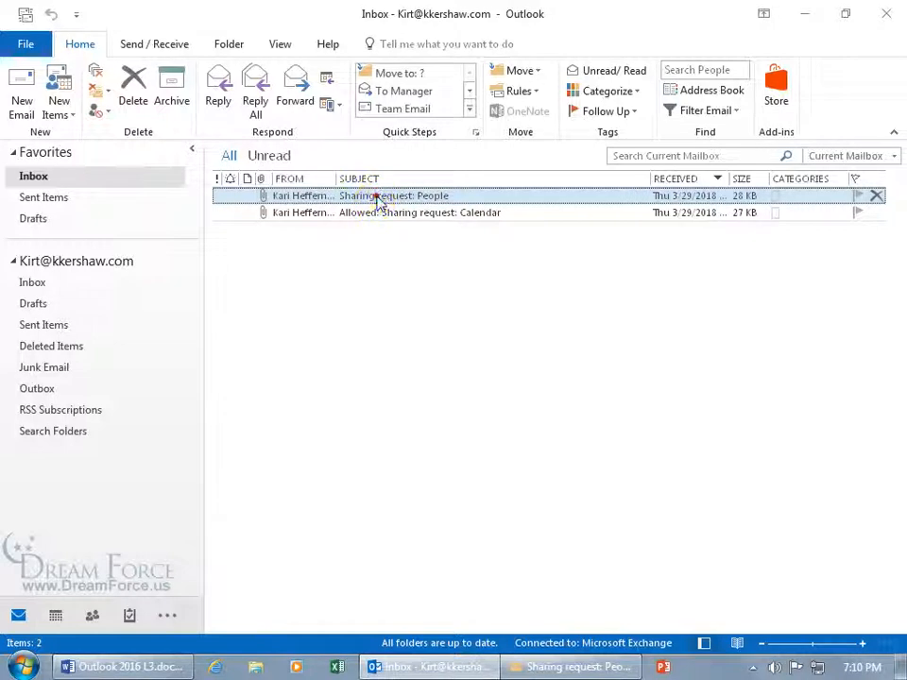
double_click(377, 197)
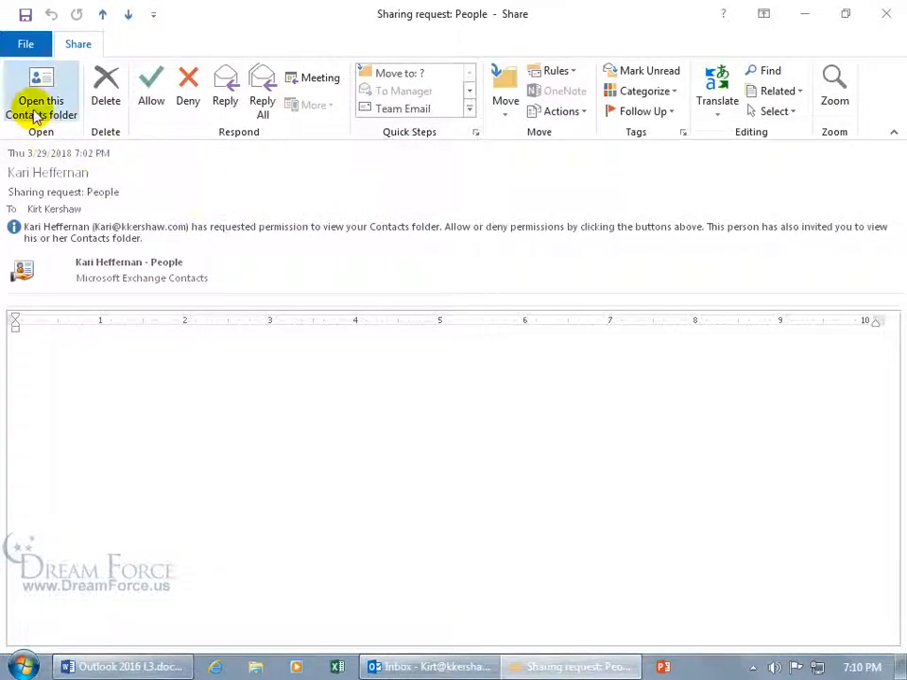
left_click(156, 111)
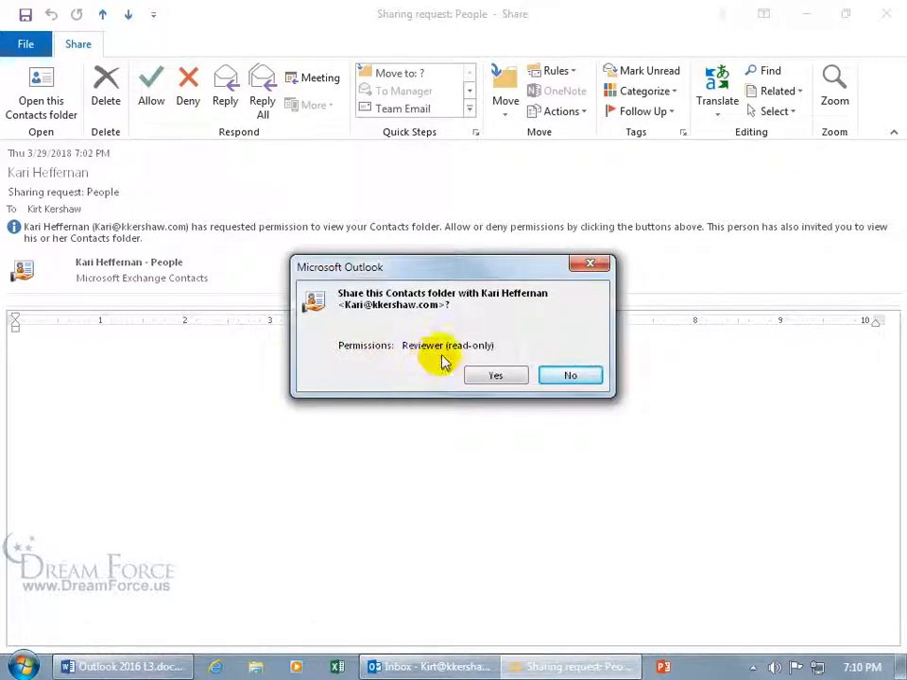
left_click(494, 377)
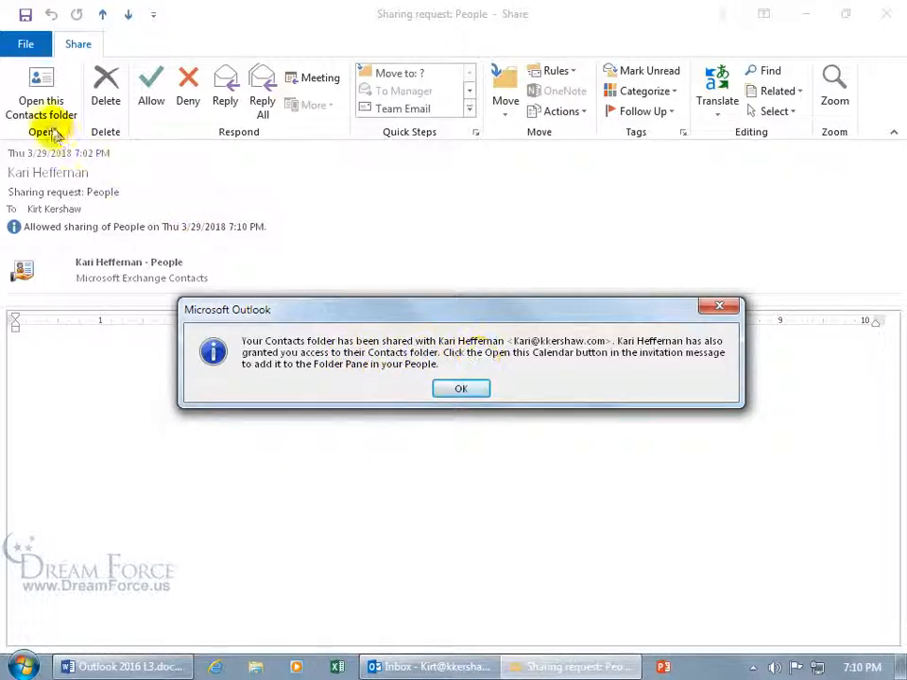
left_click(461, 389)
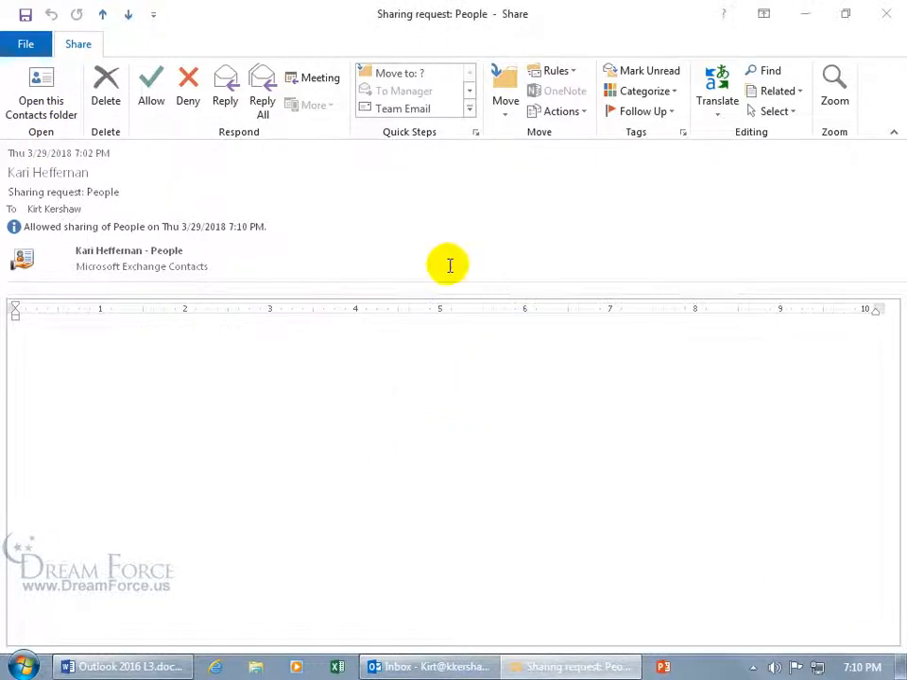
left_click(886, 13)
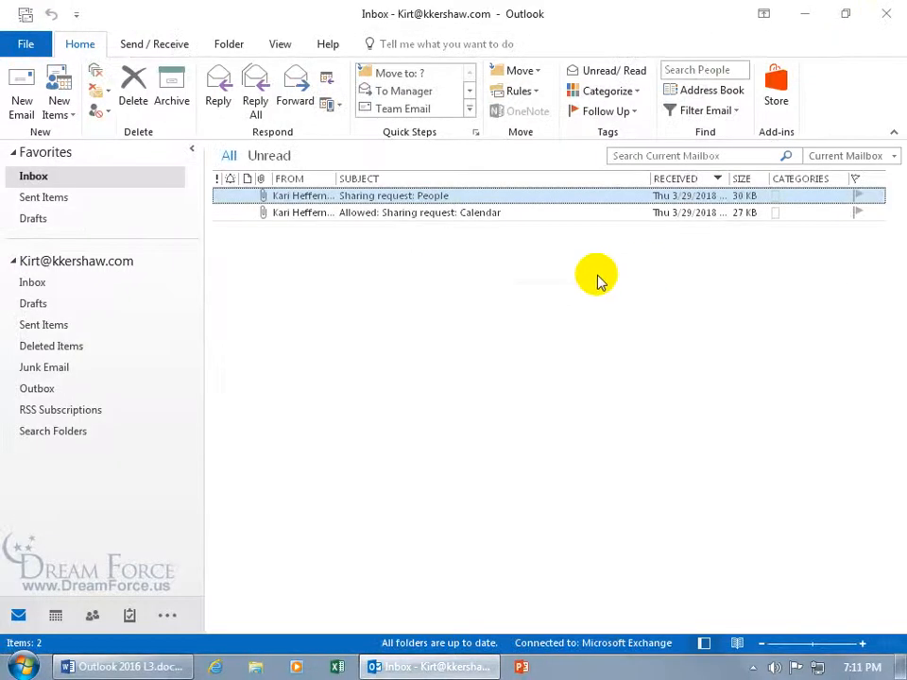
Step: Set the colleague's permission level on your own Contacts folder to Editor and apply it
left_click(92, 616)
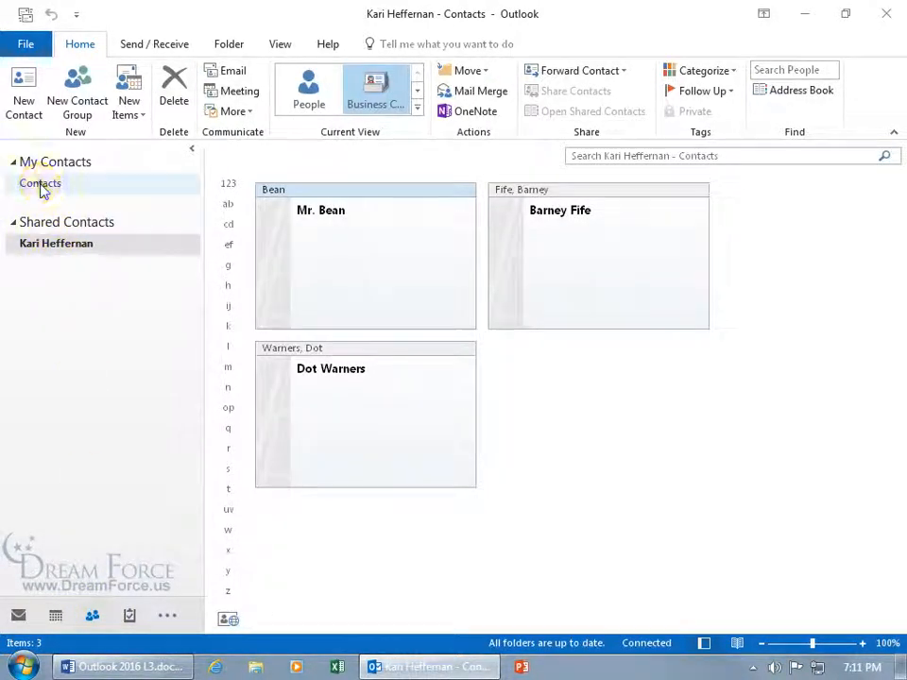
left_click(40, 185)
right_click(40, 186)
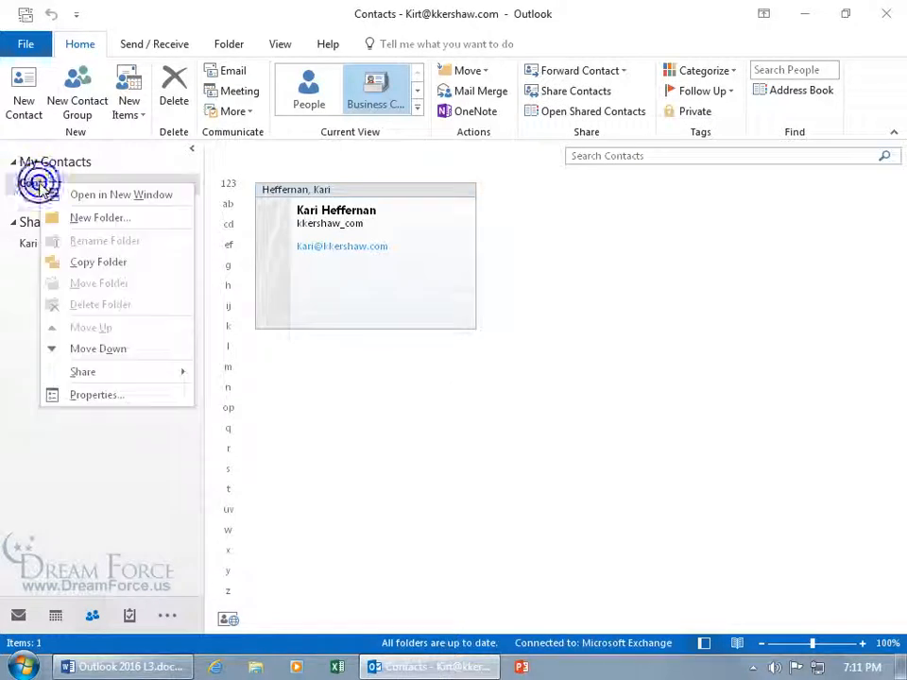
mouse_move(128, 374)
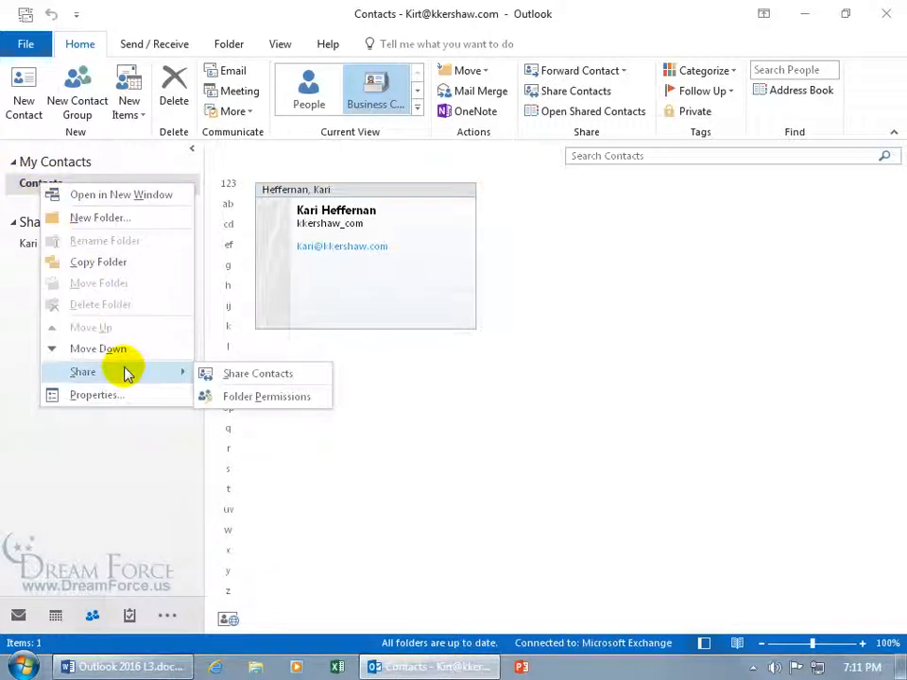
left_click(272, 397)
left_click(356, 193)
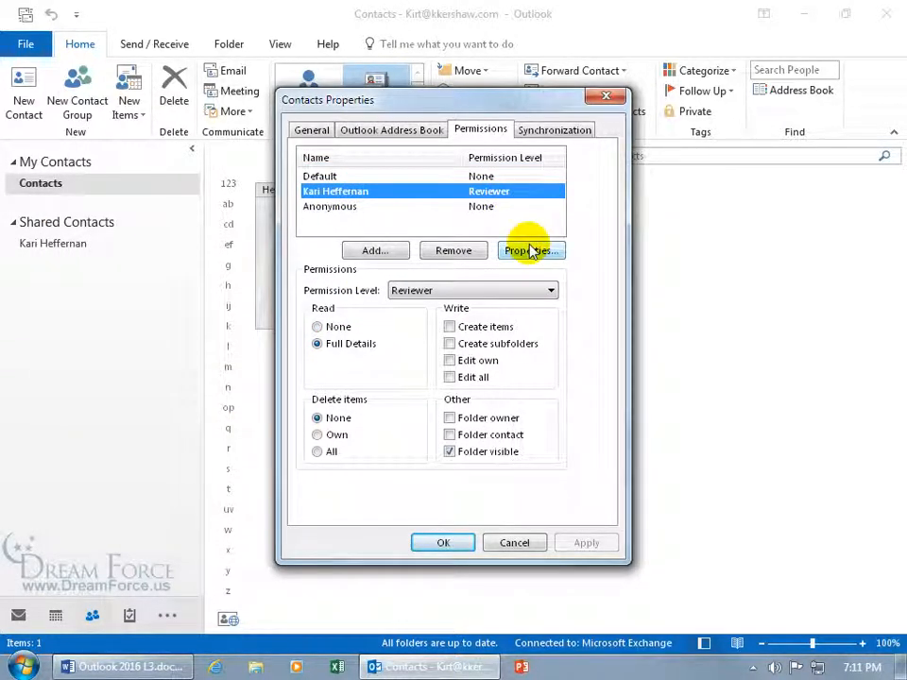
left_click(532, 290)
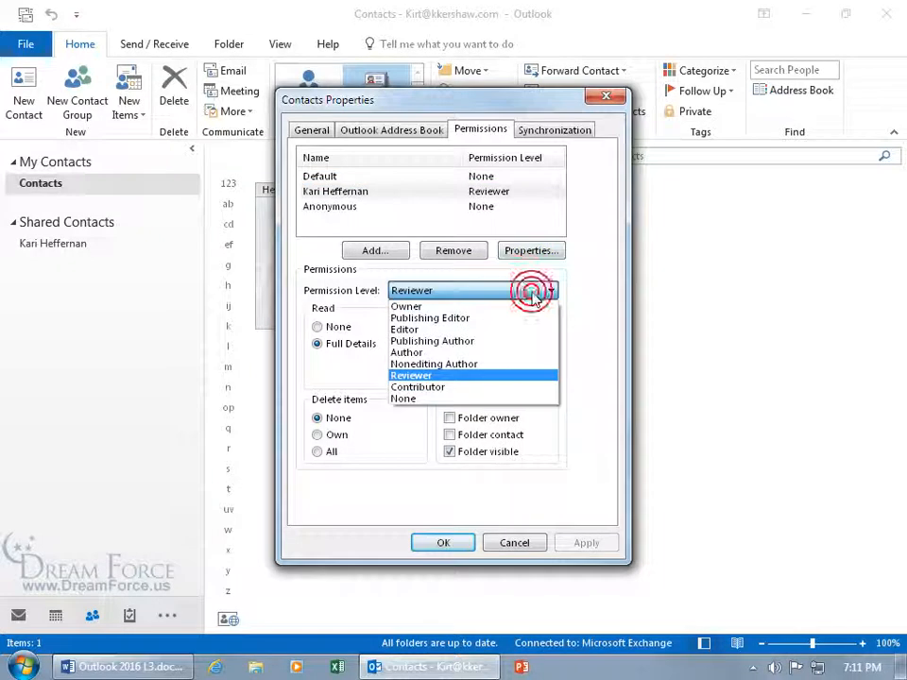
left_click(490, 352)
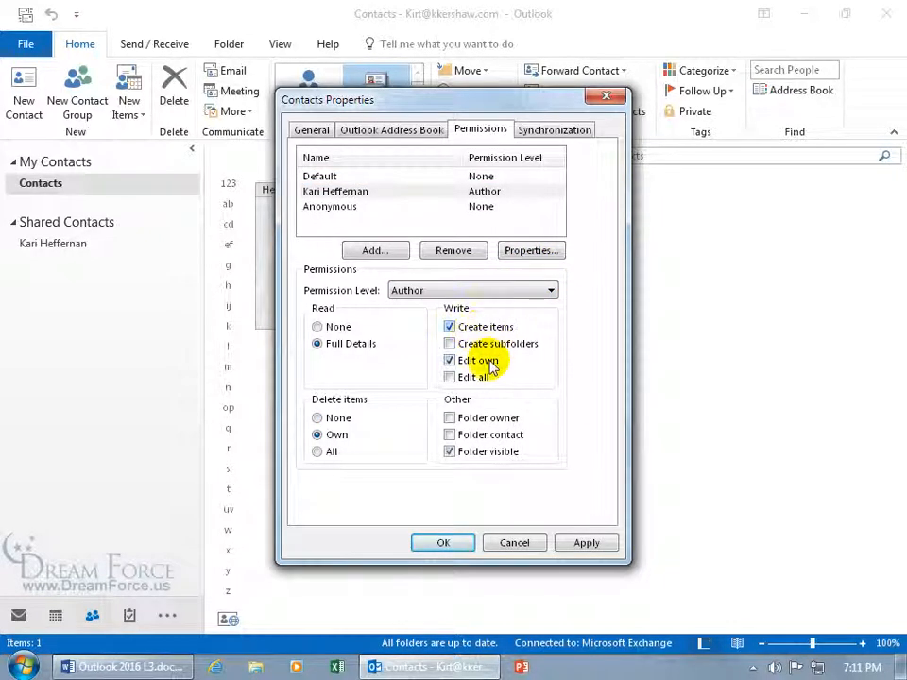
left_click(531, 292)
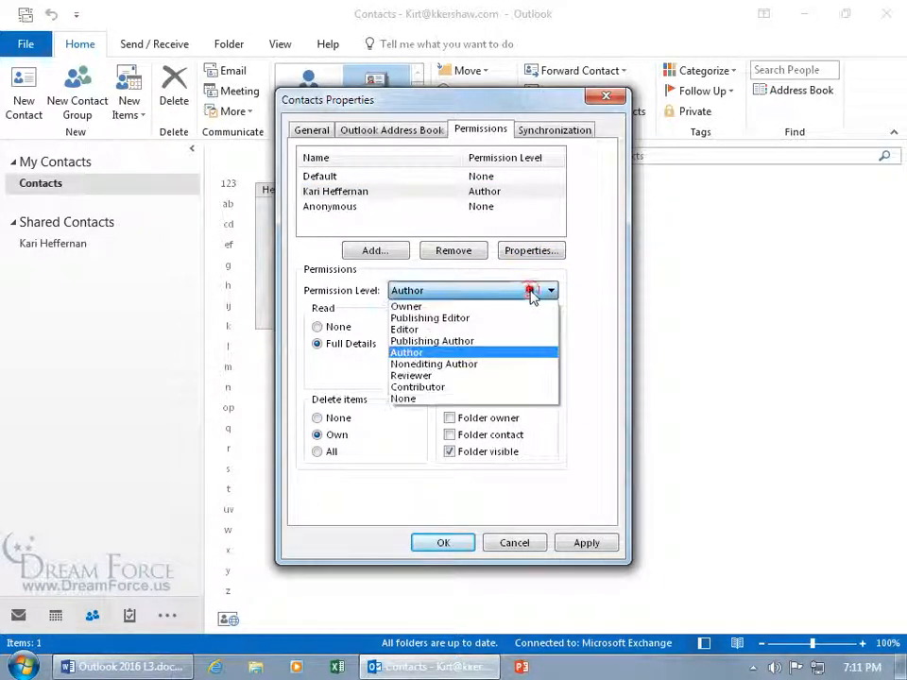
left_click(483, 329)
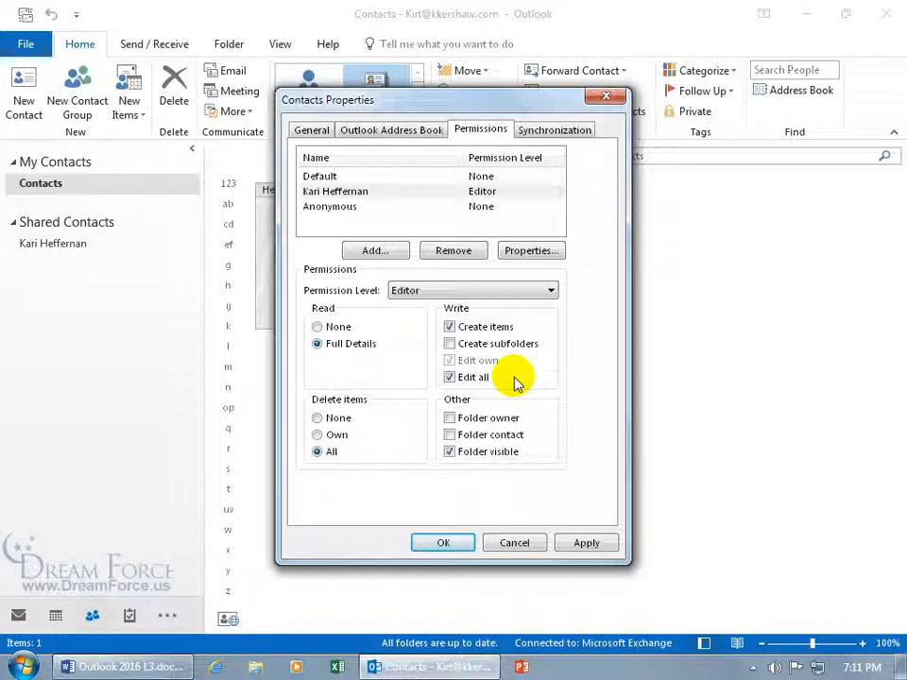
left_click(441, 543)
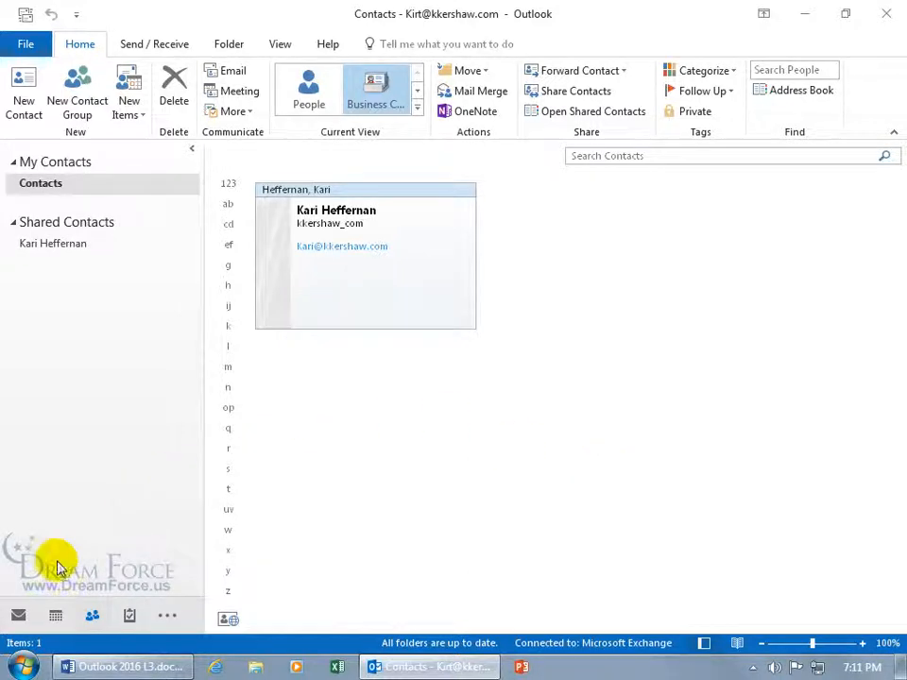
Step: Deny the colleague's People sharing request from the inbox, sending the response immediately, and close the request
left_click(18, 616)
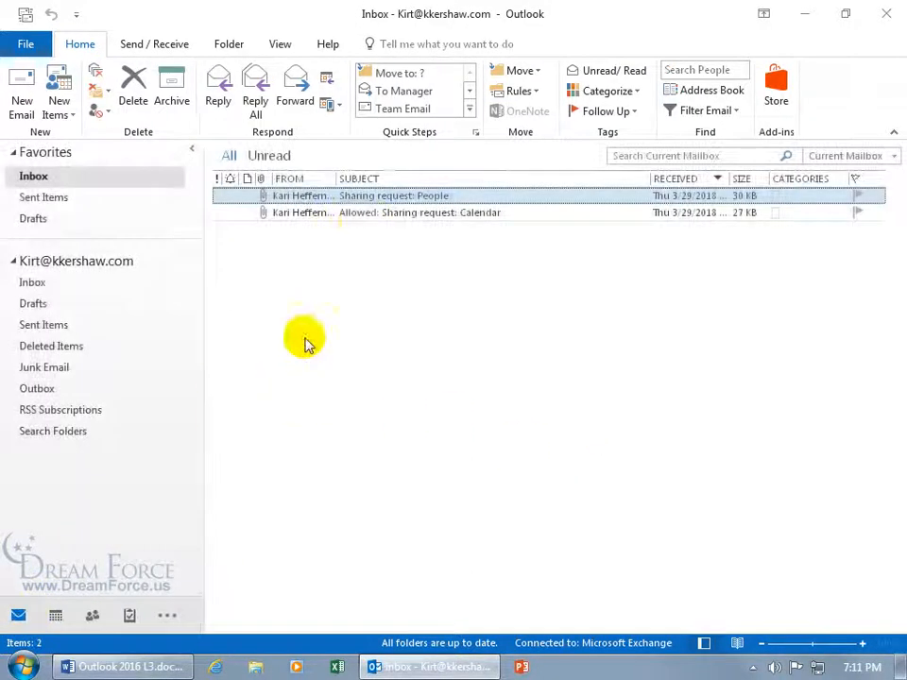
double_click(355, 196)
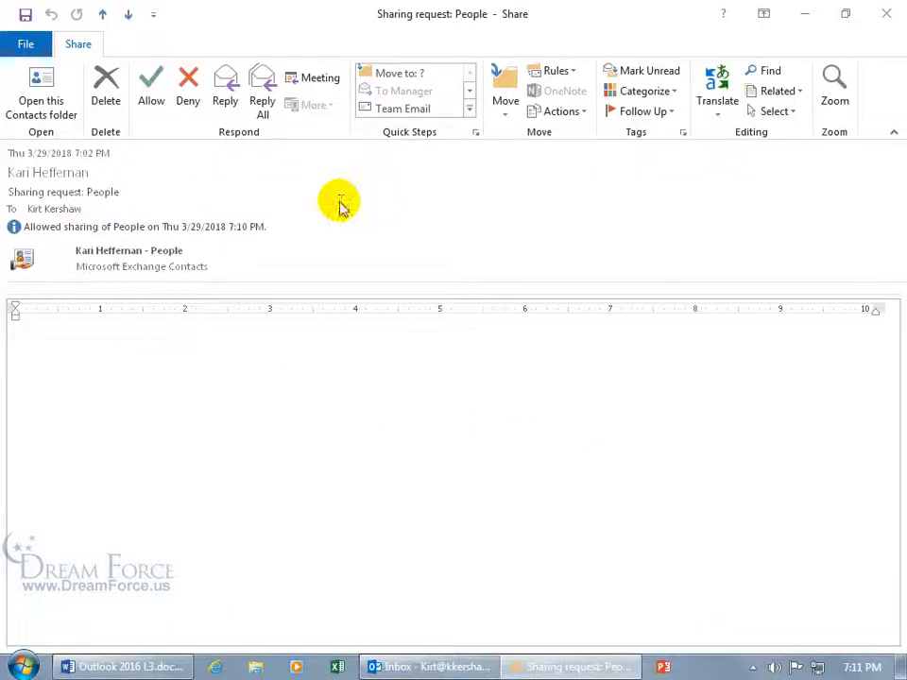
left_click(190, 94)
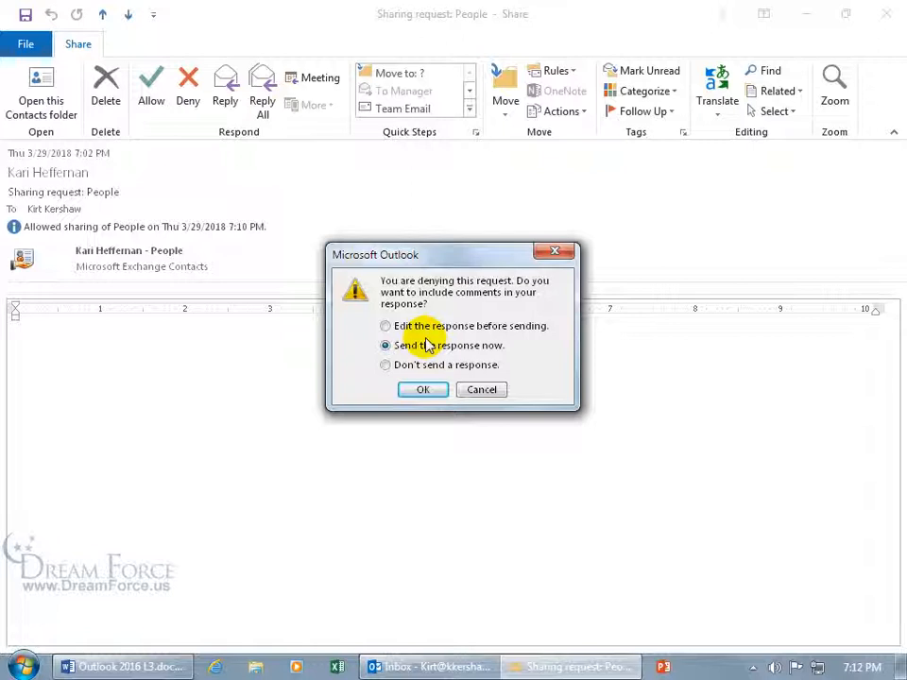
left_click(423, 389)
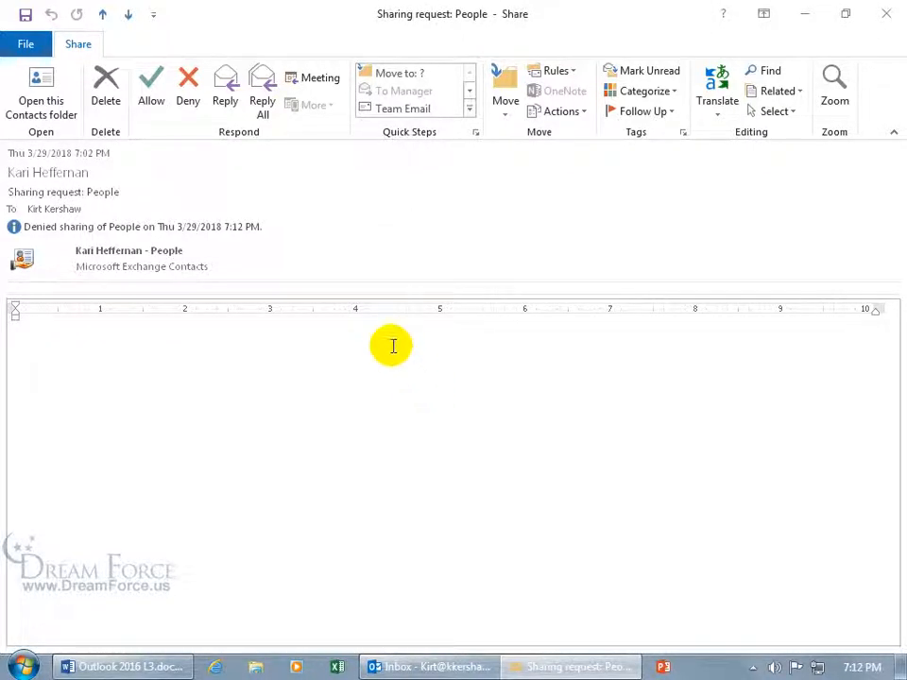
left_click(887, 13)
Step: Review the folder permissions of your own Contacts folder
left_click(92, 615)
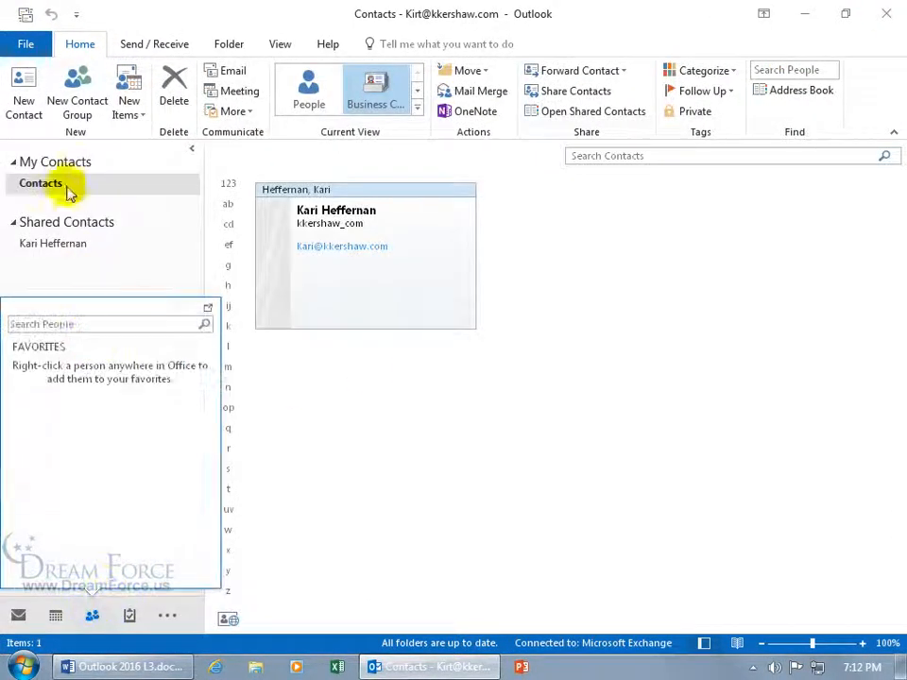
right_click(55, 186)
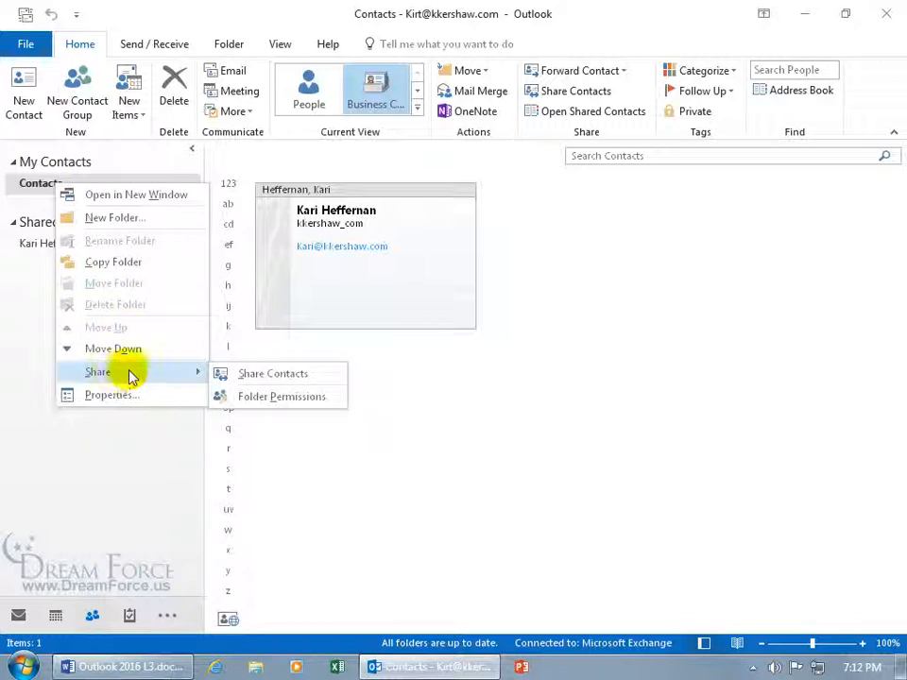
left_click(269, 398)
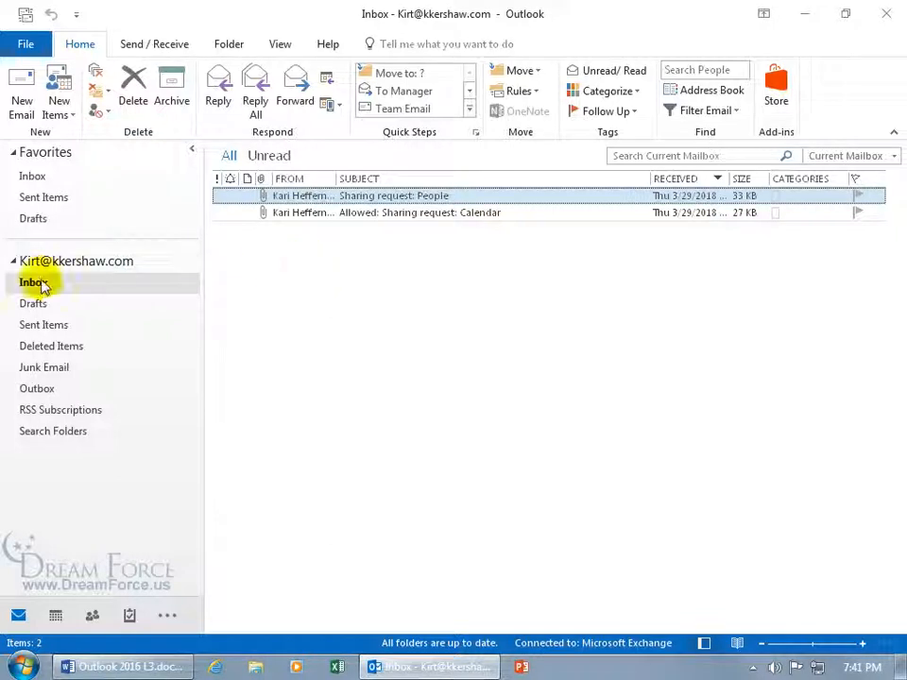
Step: Add the colleague from the address book to the Inbox folder's permissions list
right_click(33, 182)
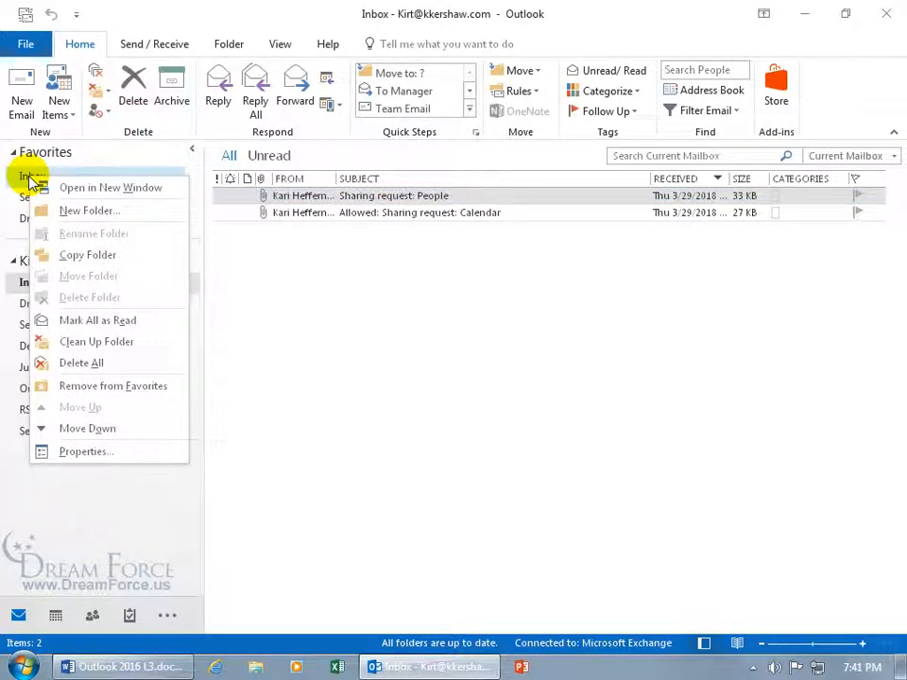
left_click(85, 452)
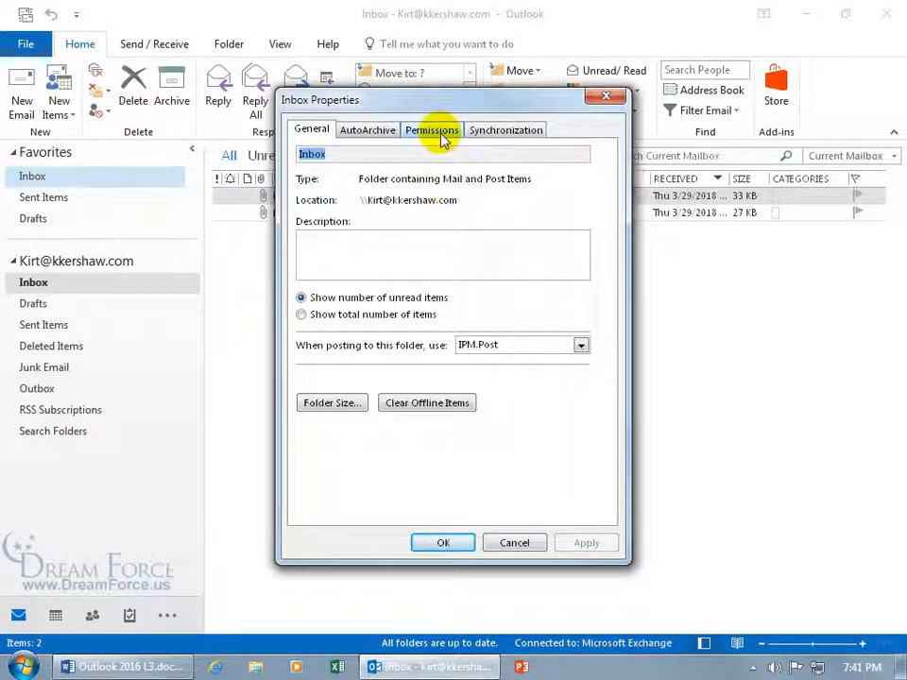
left_click(441, 135)
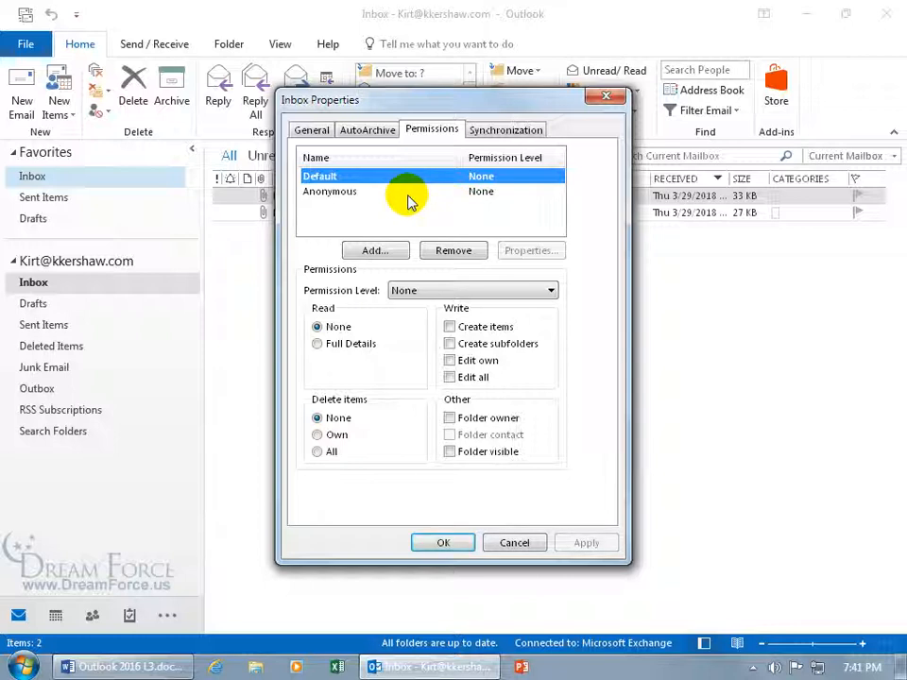
left_click(378, 253)
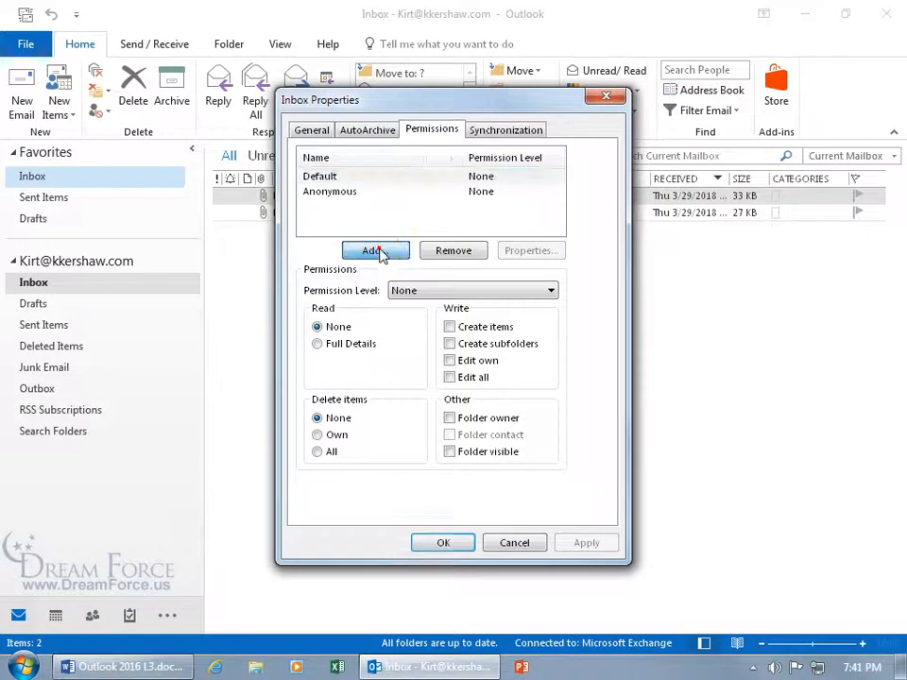
left_click(286, 232)
double_click(287, 232)
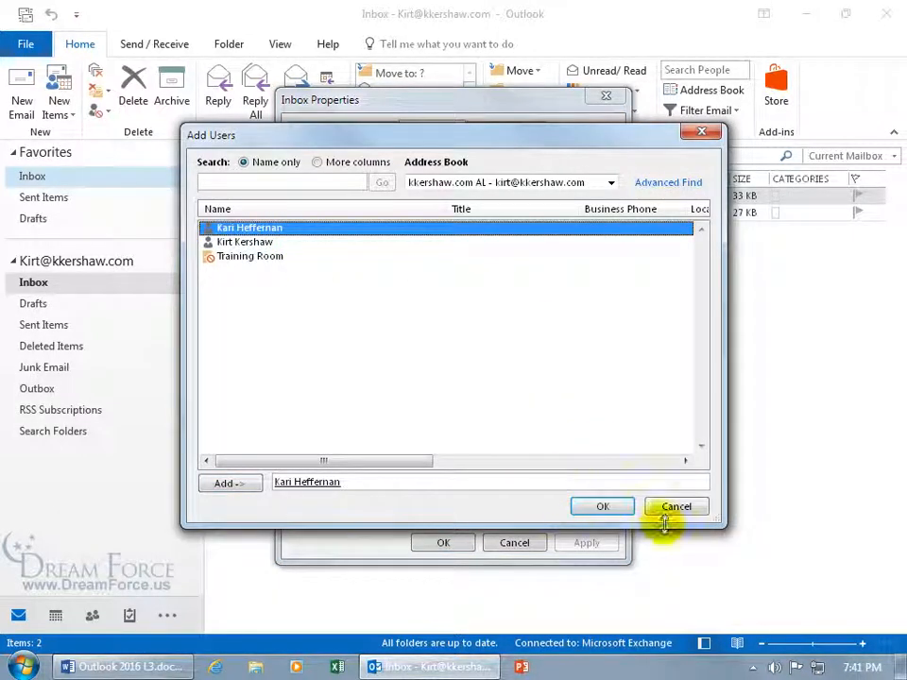
left_click(605, 510)
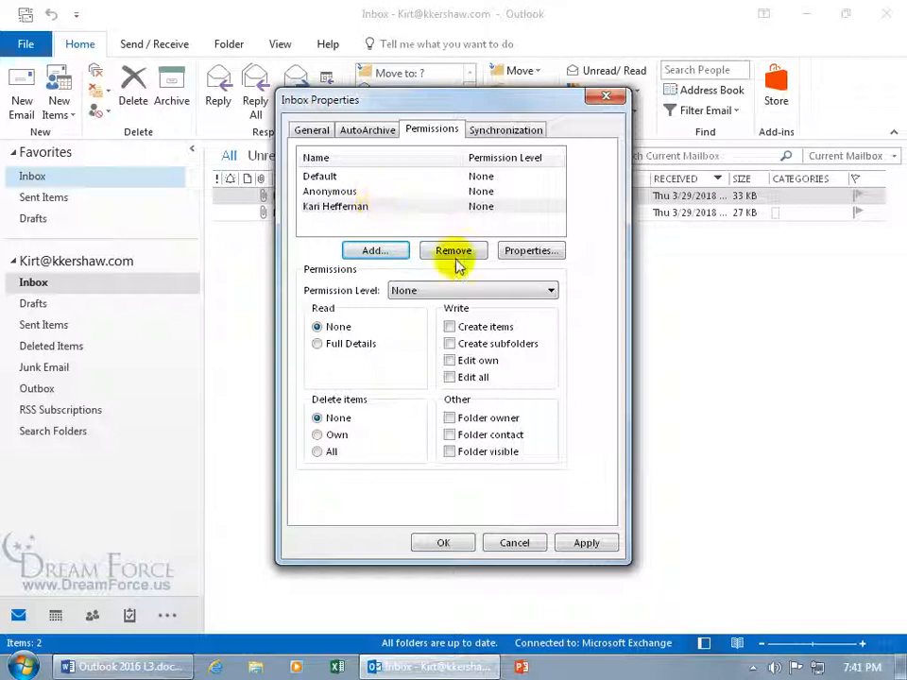
Step: Set the colleague's permission level on the Inbox folder to Author
left_click(529, 295)
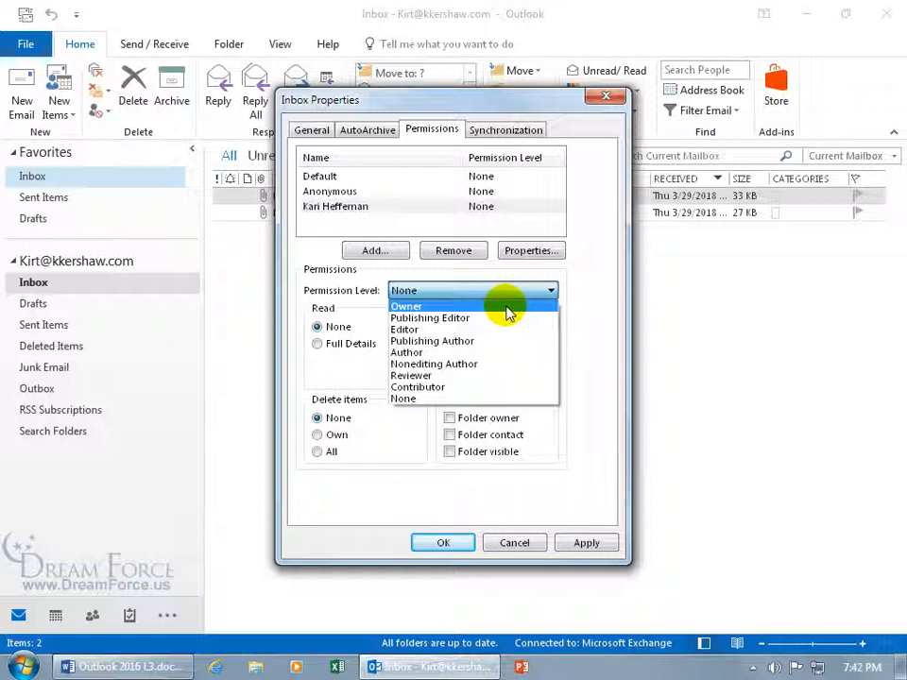
left_click(359, 213)
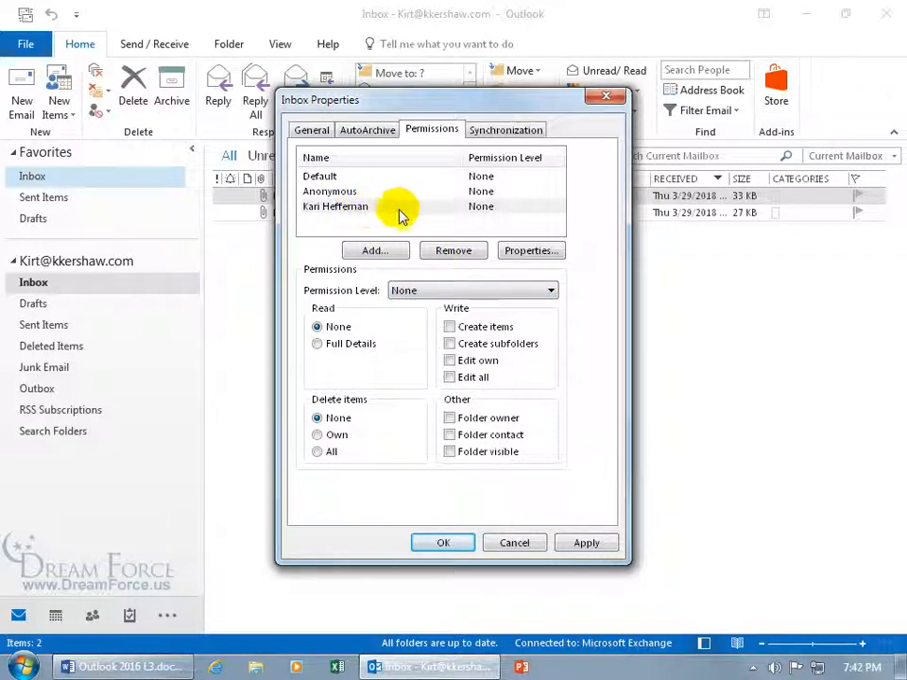
left_click(424, 293)
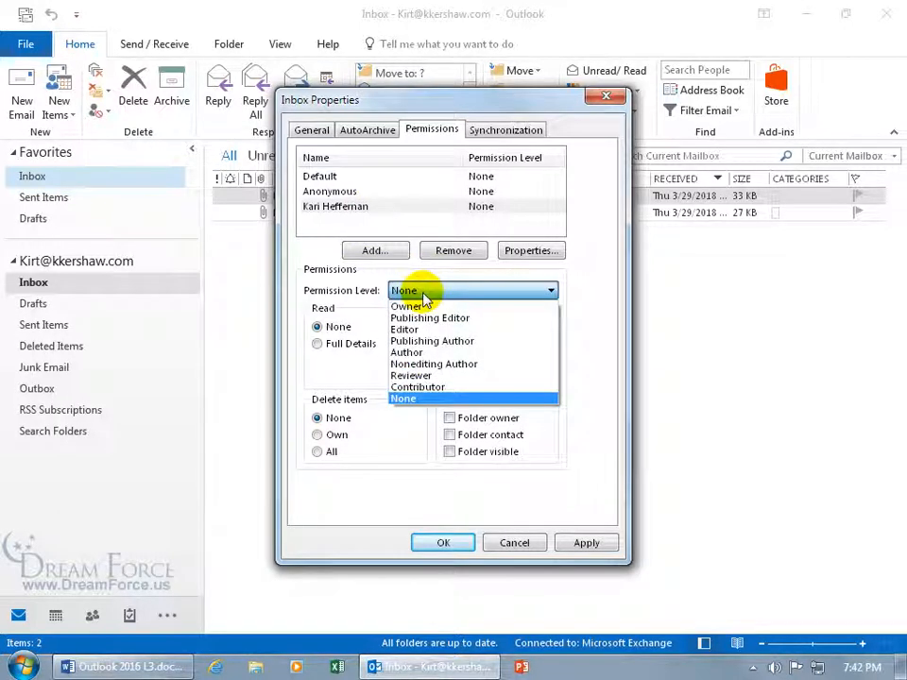
left_click(413, 353)
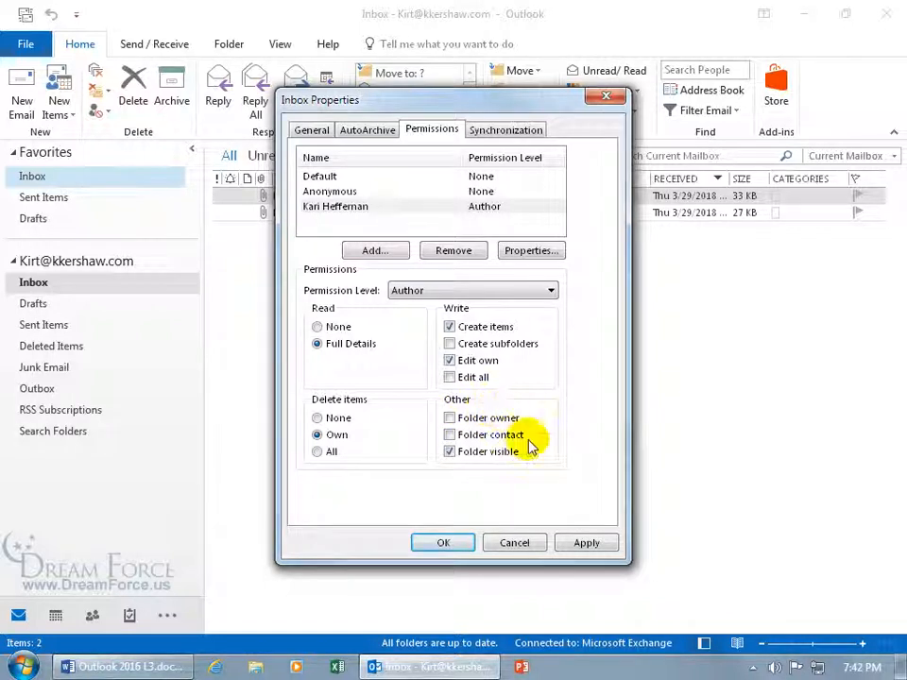
Step: Save the Inbox permission settings and open the colleague's Inbox as another user's folder
left_click(441, 544)
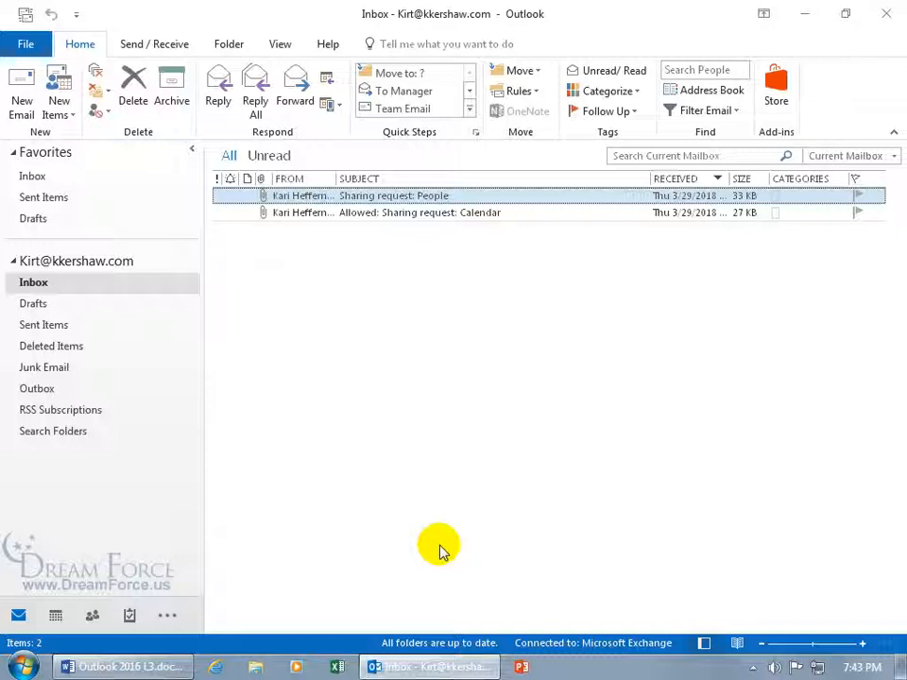
left_click(26, 44)
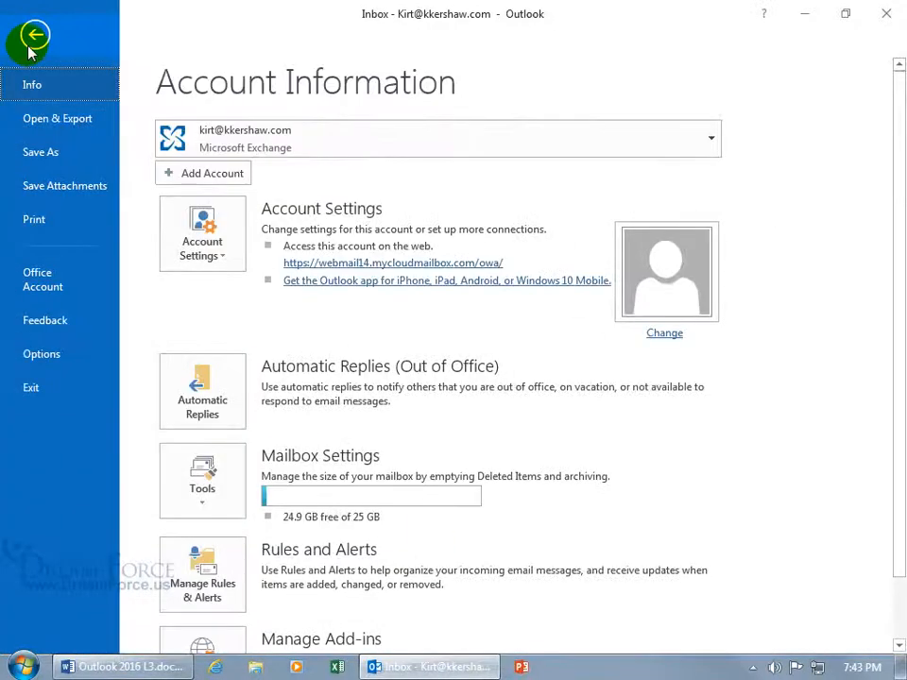
left_click(40, 121)
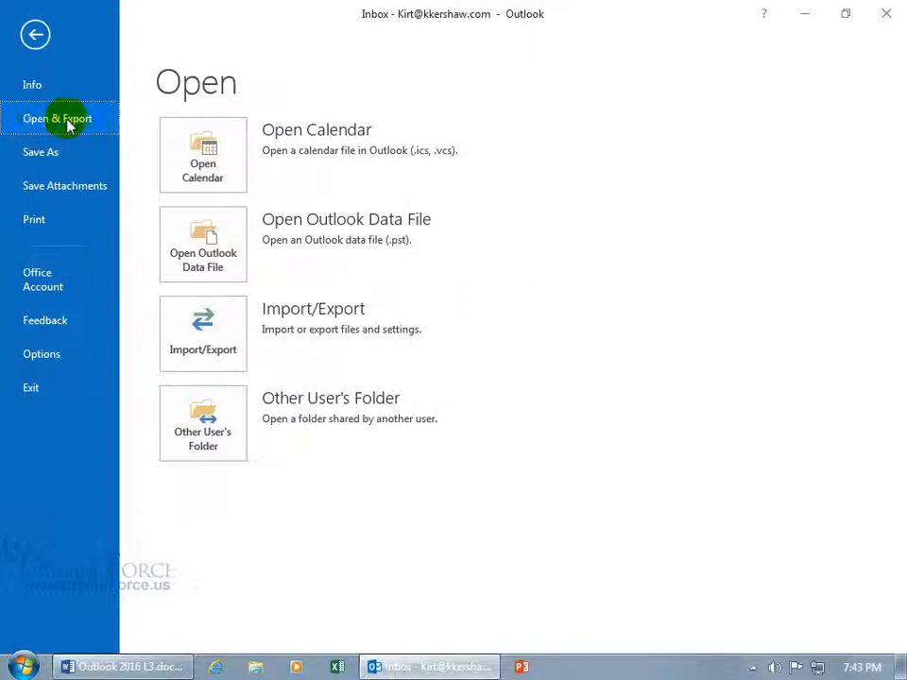
left_click(211, 437)
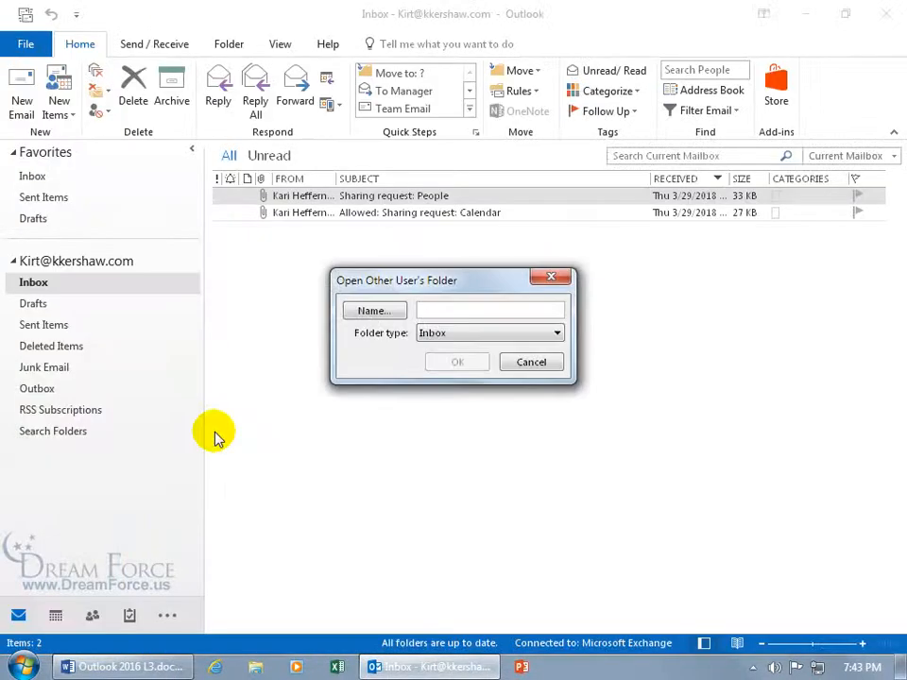
left_click(378, 313)
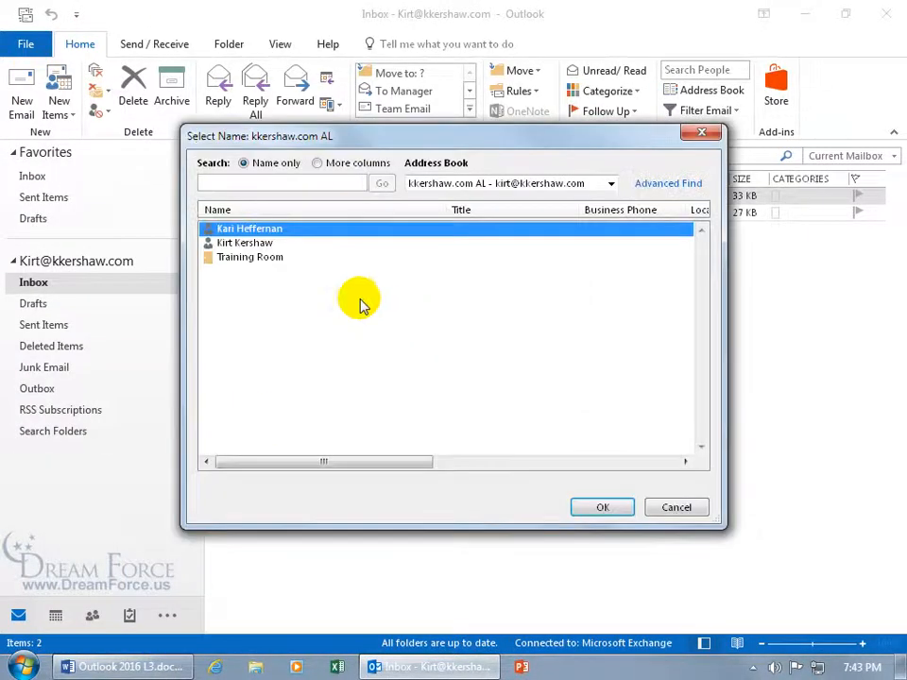
double_click(244, 234)
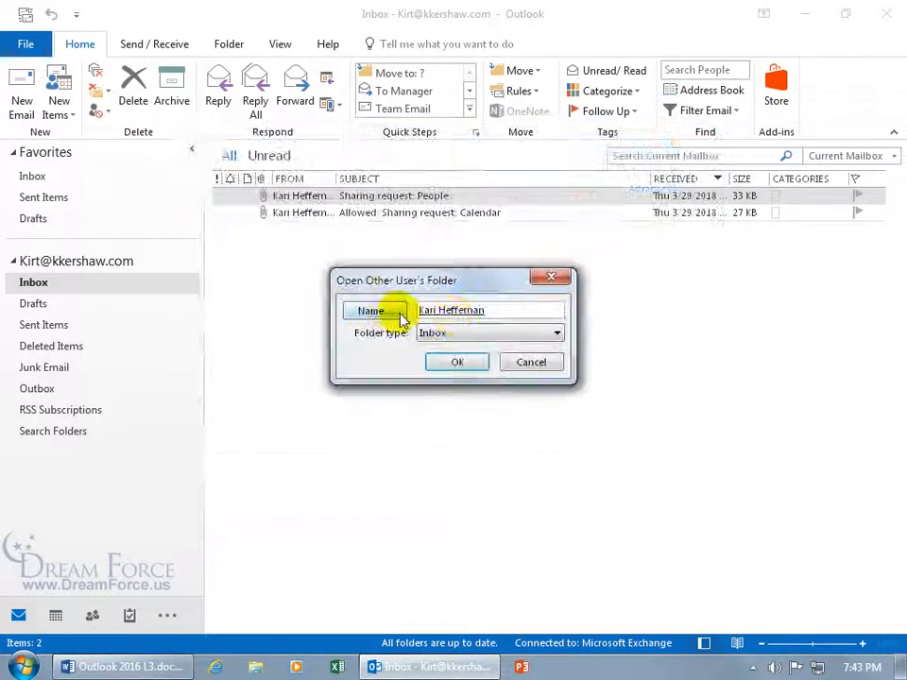
left_click(460, 335)
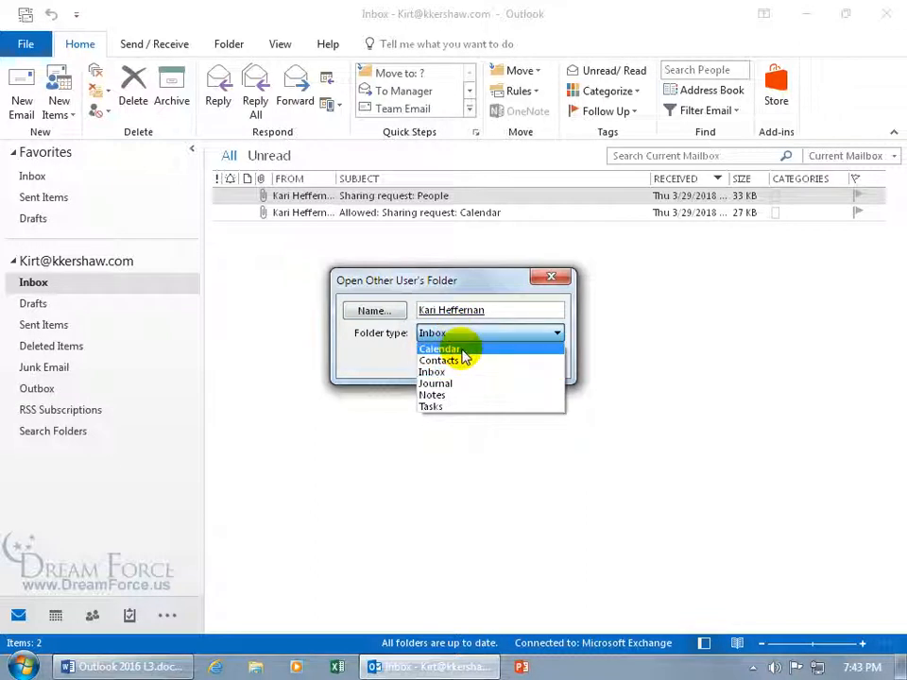
left_click(452, 372)
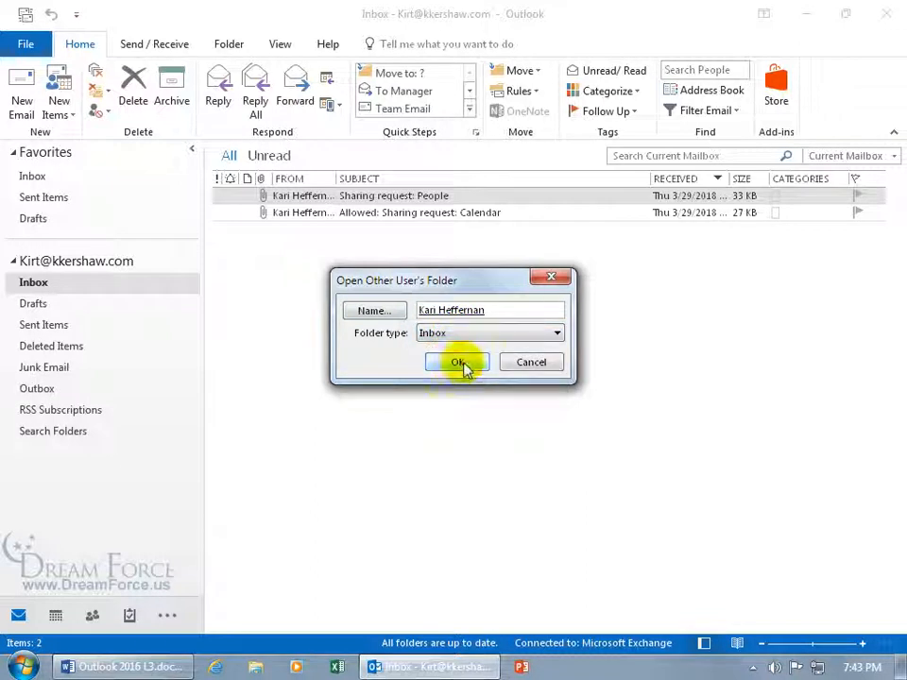
left_click(459, 362)
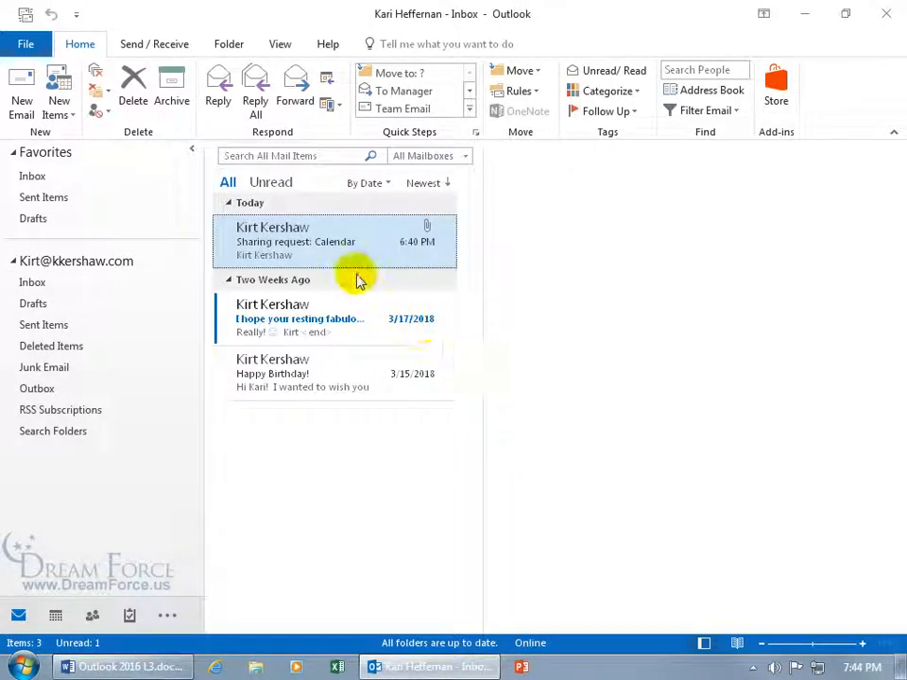
Step: Turn off the Reading Pane and the message preview for the colleague's Inbox folder only
left_click(321, 246)
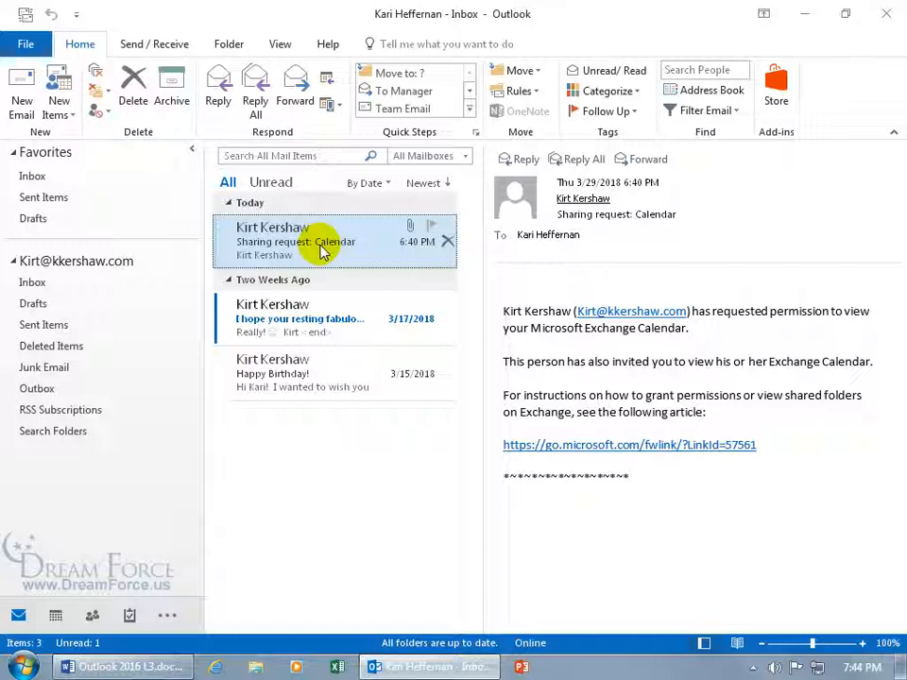
left_click(279, 45)
left_click(551, 93)
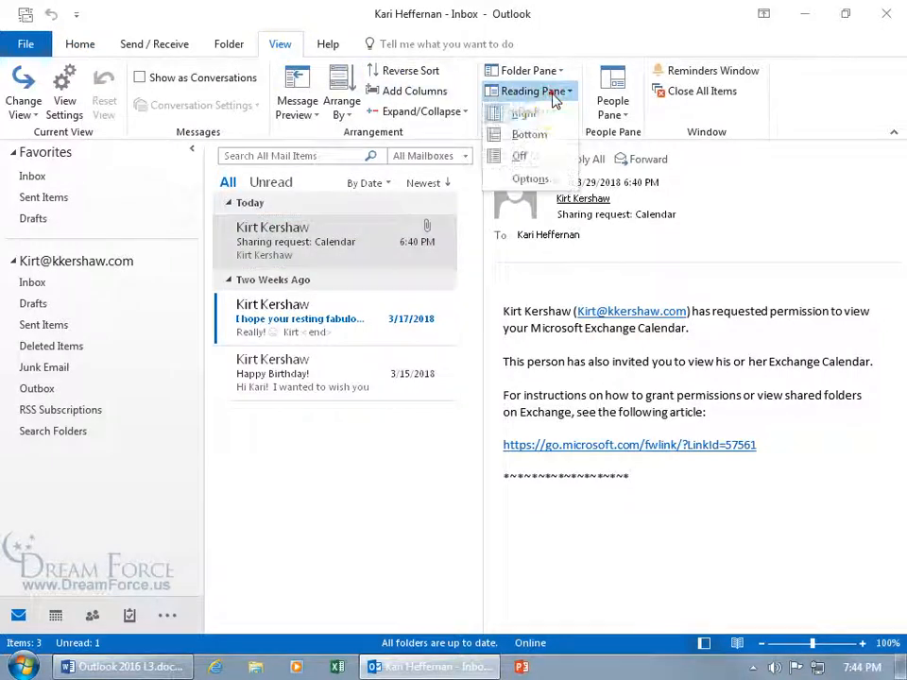
left_click(529, 155)
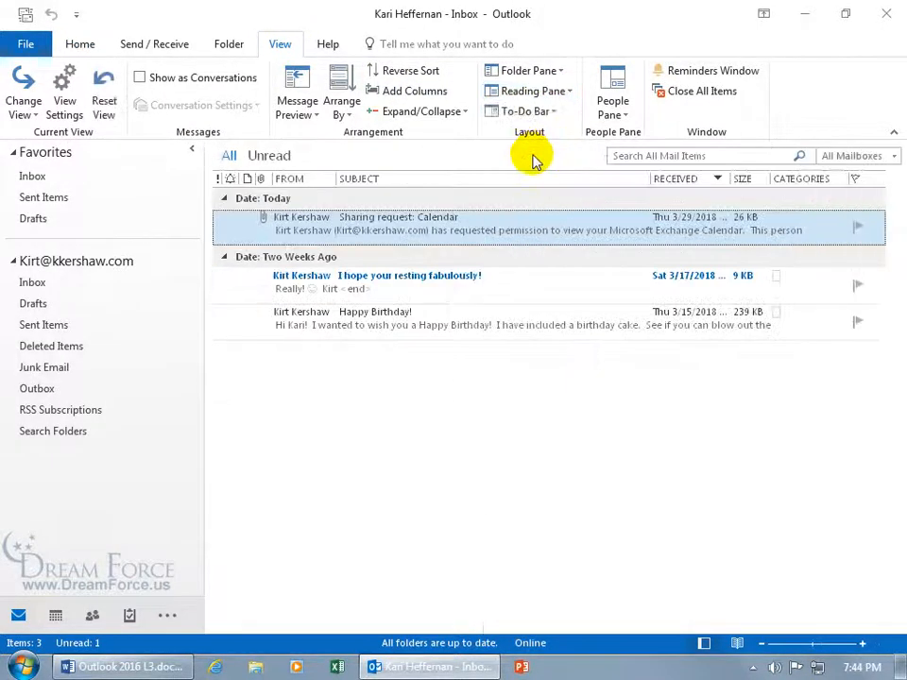
left_click(305, 115)
left_click(312, 135)
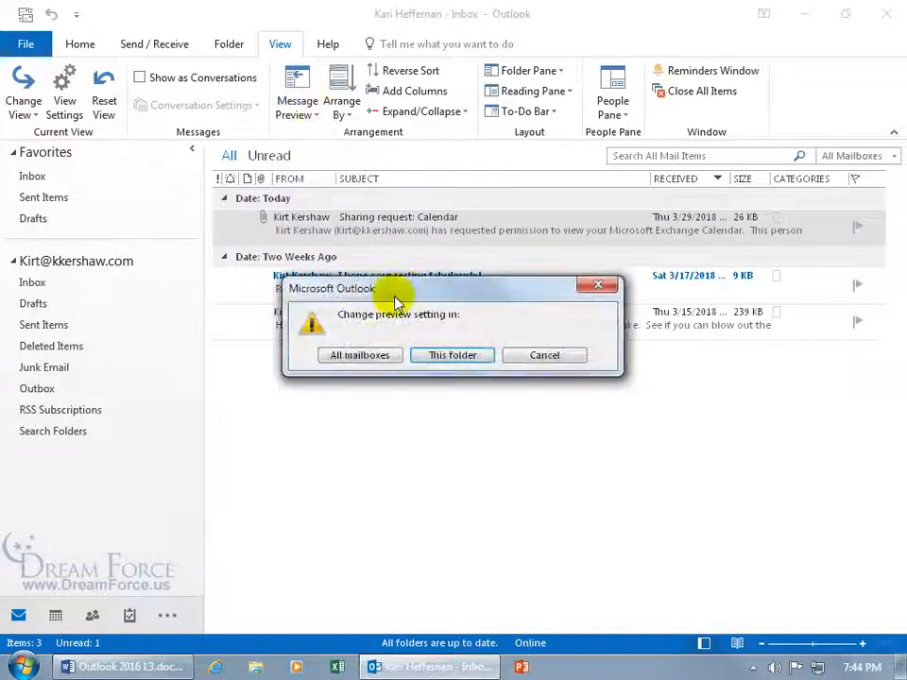
left_click(461, 354)
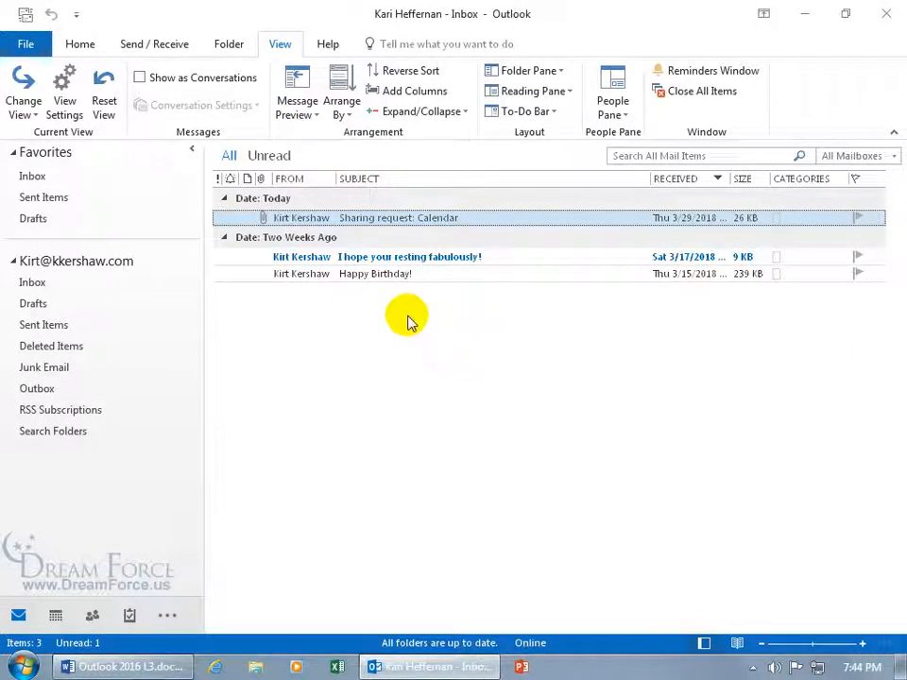
Step: Turn off automatic grouping according to arrangement in the view settings of the colleague's Inbox
right_click(390, 180)
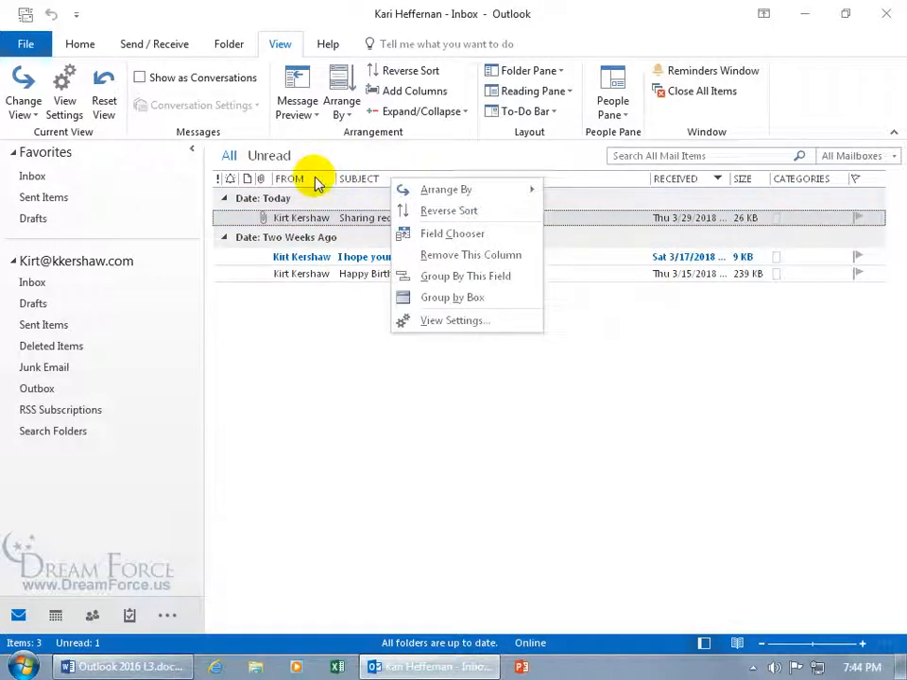
left_click(453, 321)
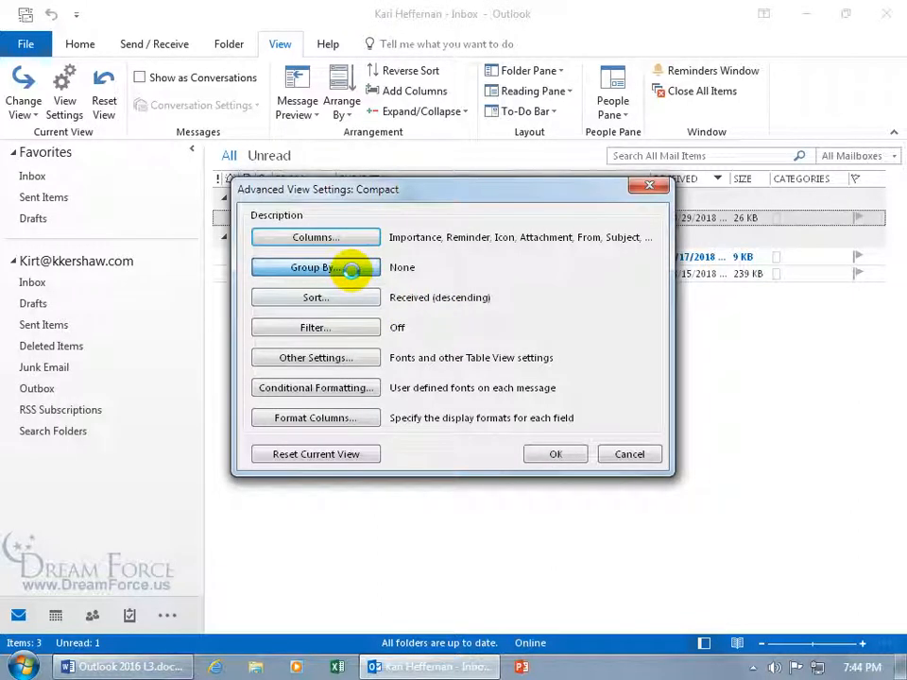
left_click(352, 269)
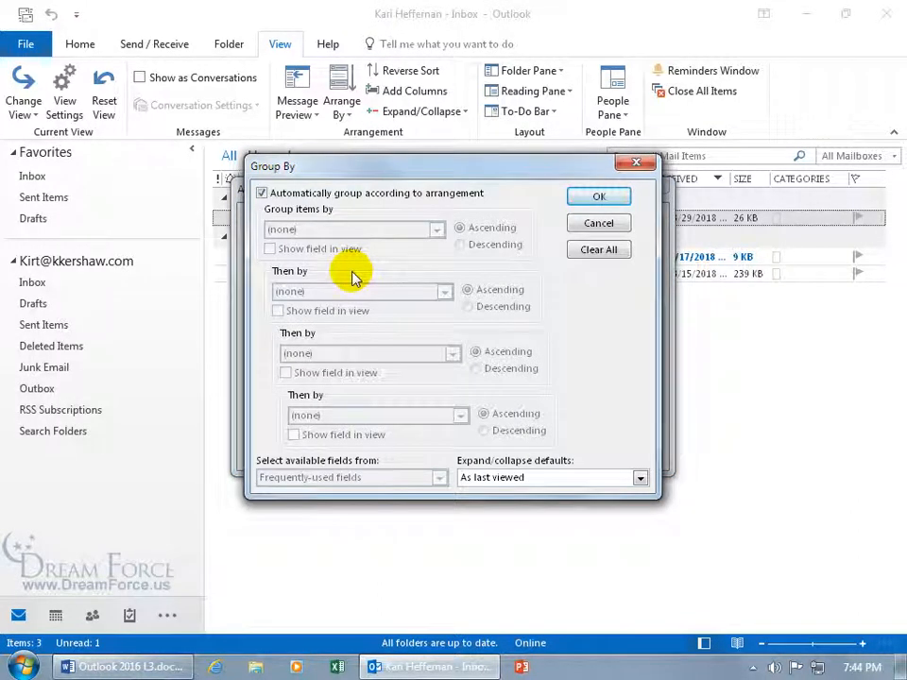
left_click(261, 192)
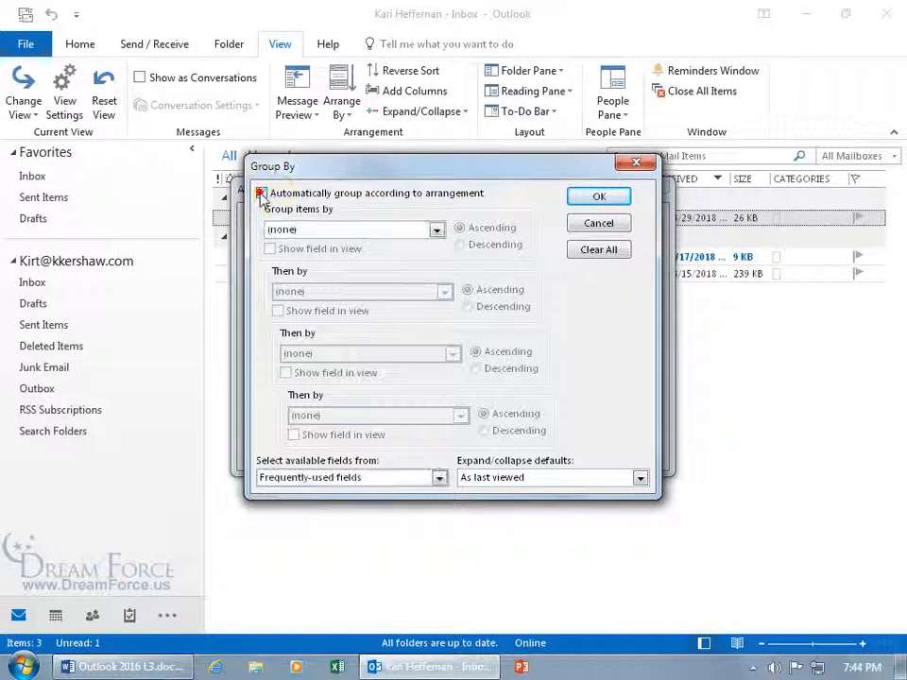
left_click(598, 198)
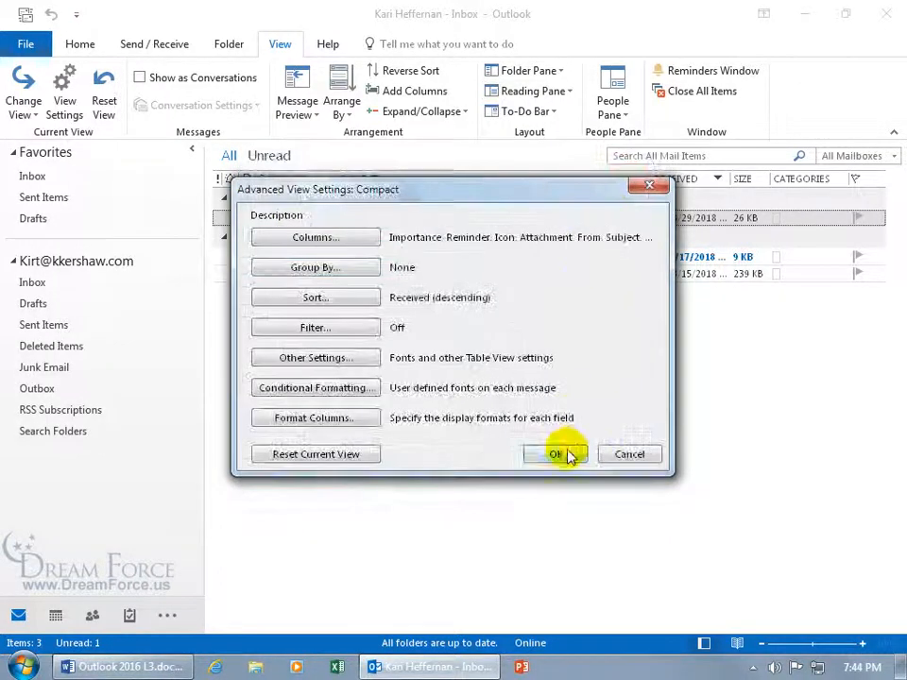
left_click(567, 455)
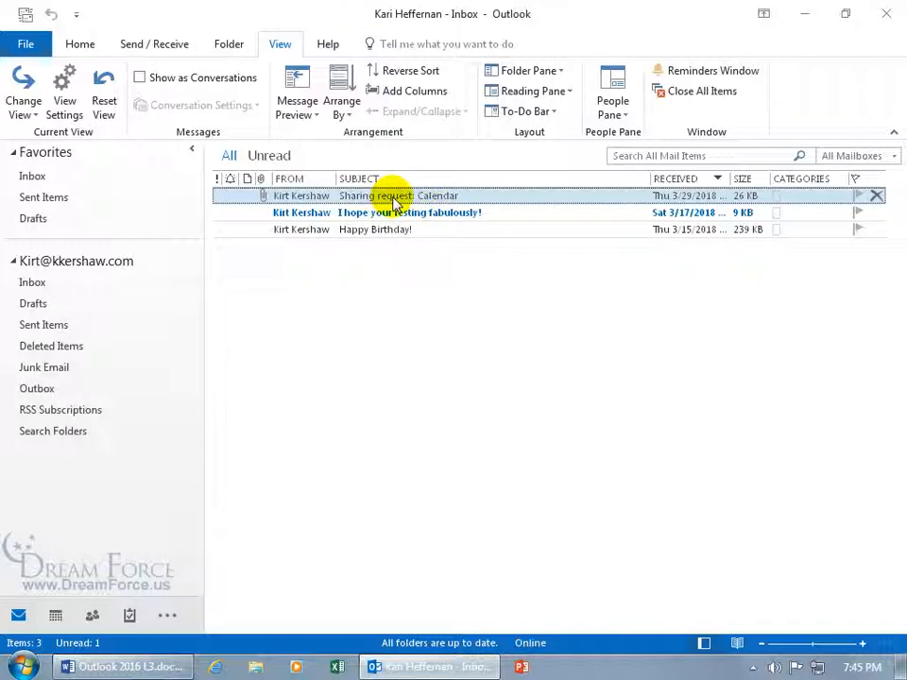
Step: Delete the Calendar sharing request from the colleague's Inbox and return to your own Inbox
left_click(81, 44)
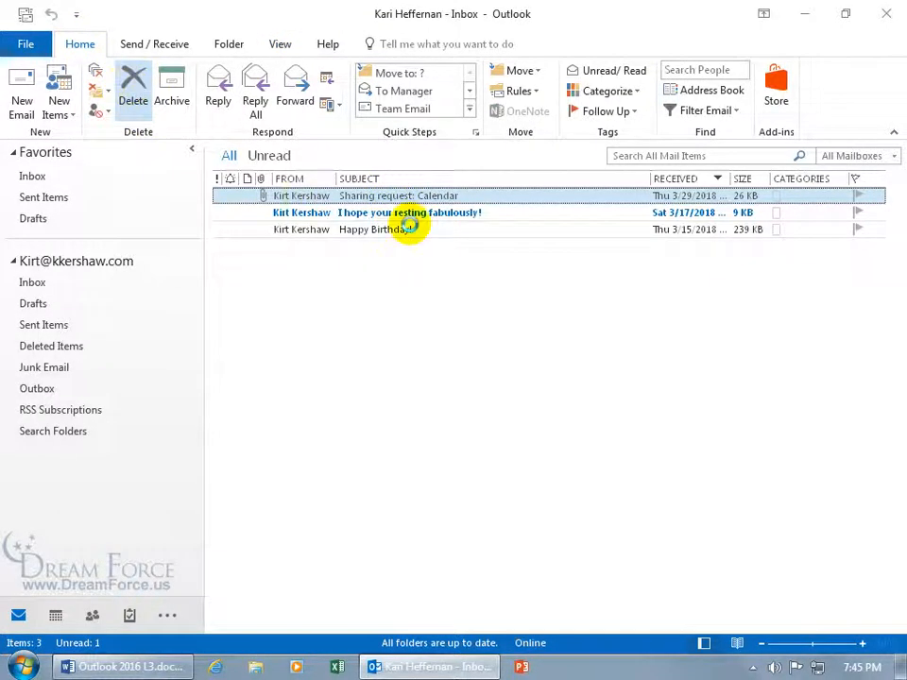
key("Delete")
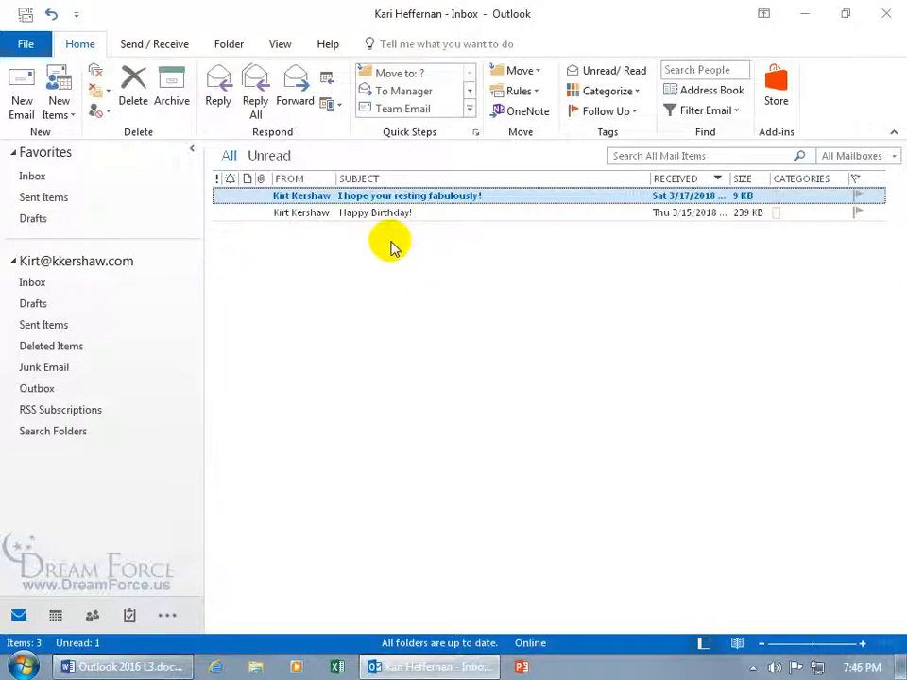
left_click(42, 177)
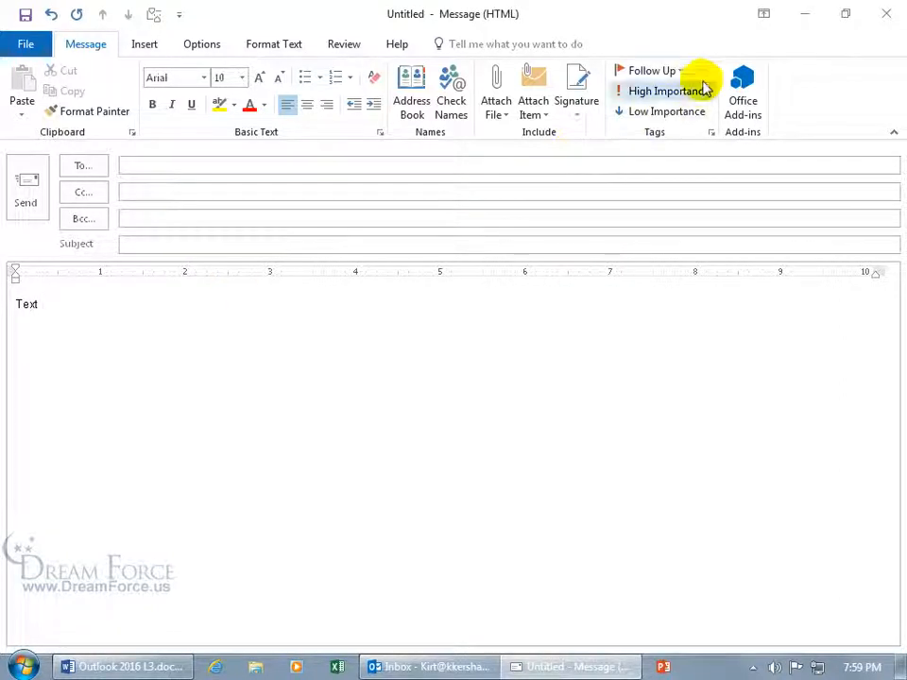
Step: Close the untitled new message without saving it
left_click(886, 13)
left_click(461, 386)
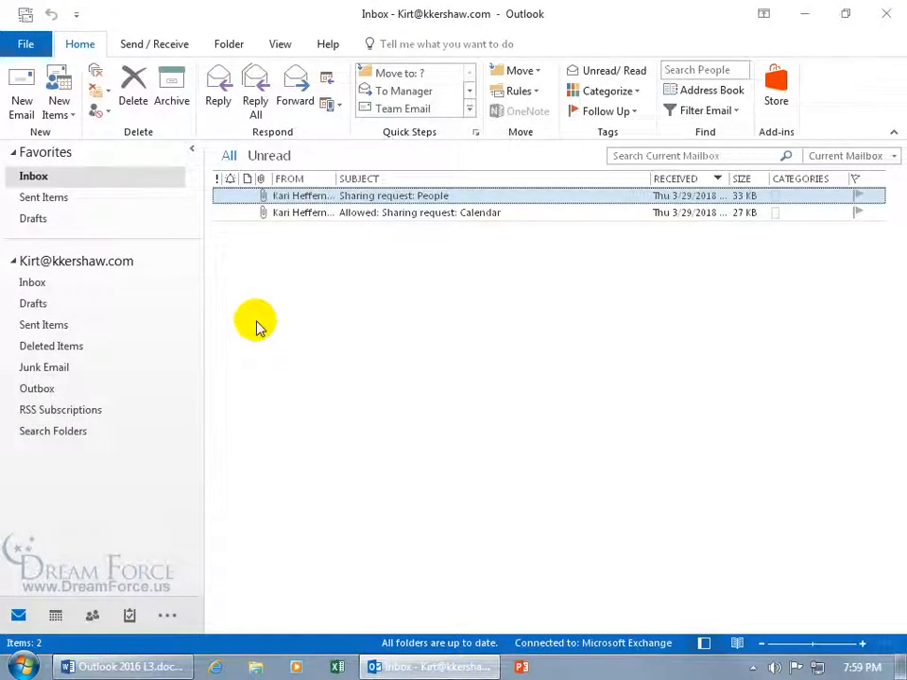
Step: Open the Mail options and keep HTML as the format for composing messages
left_click(26, 45)
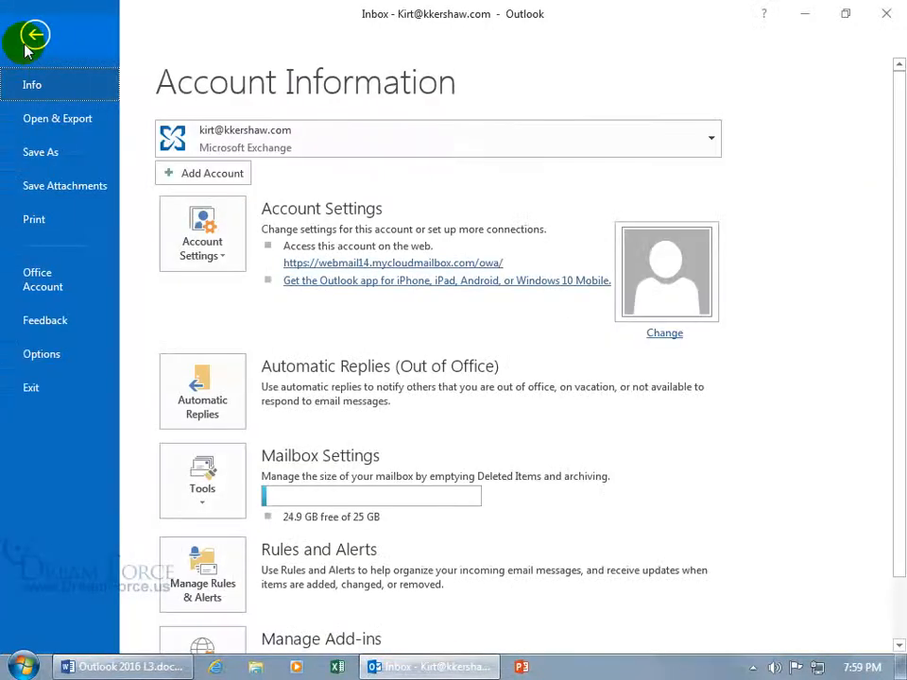
left_click(74, 359)
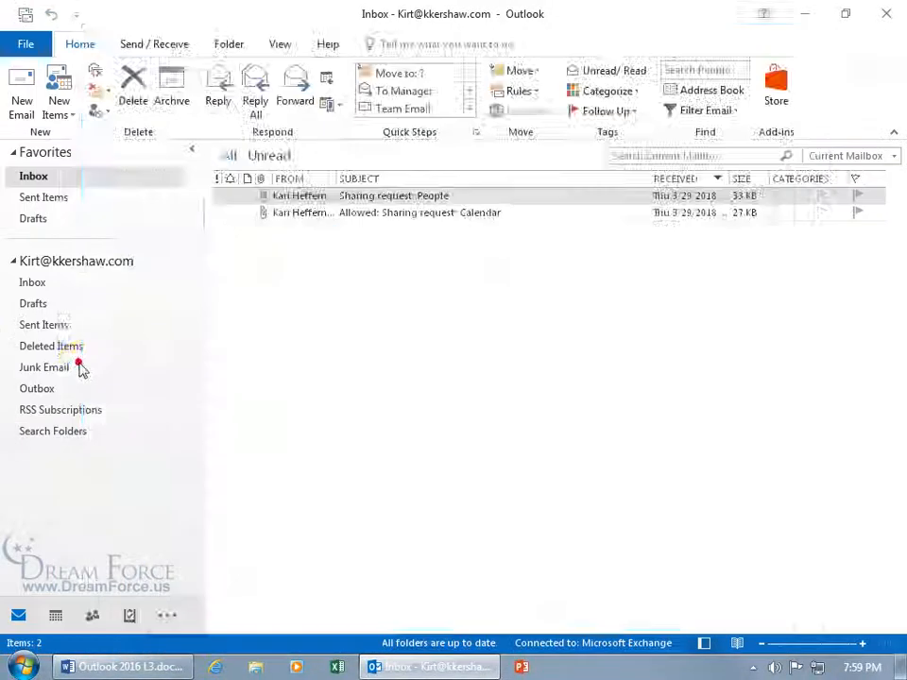
left_click(134, 94)
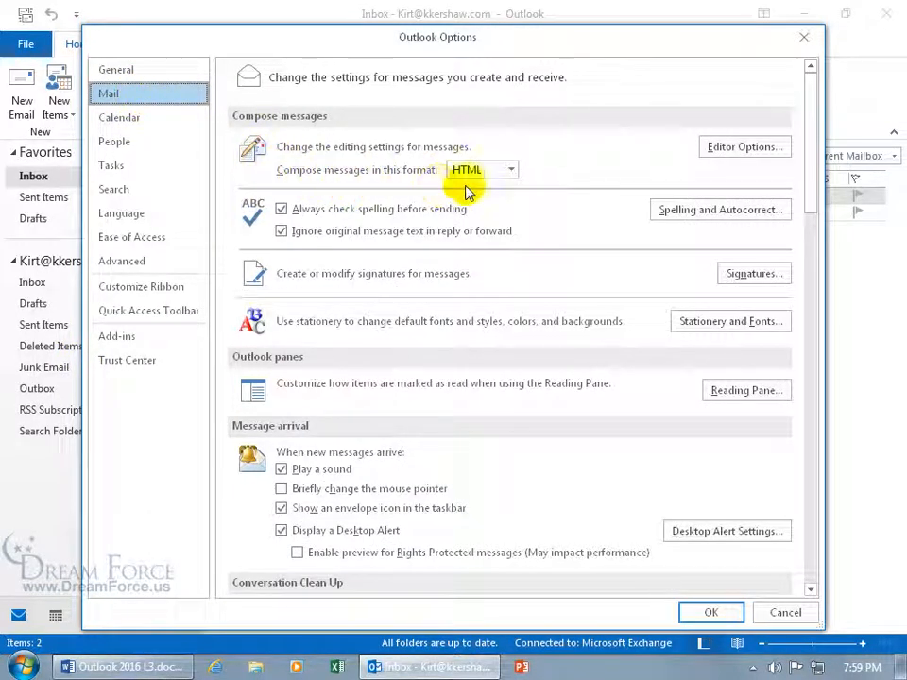
left_click(511, 170)
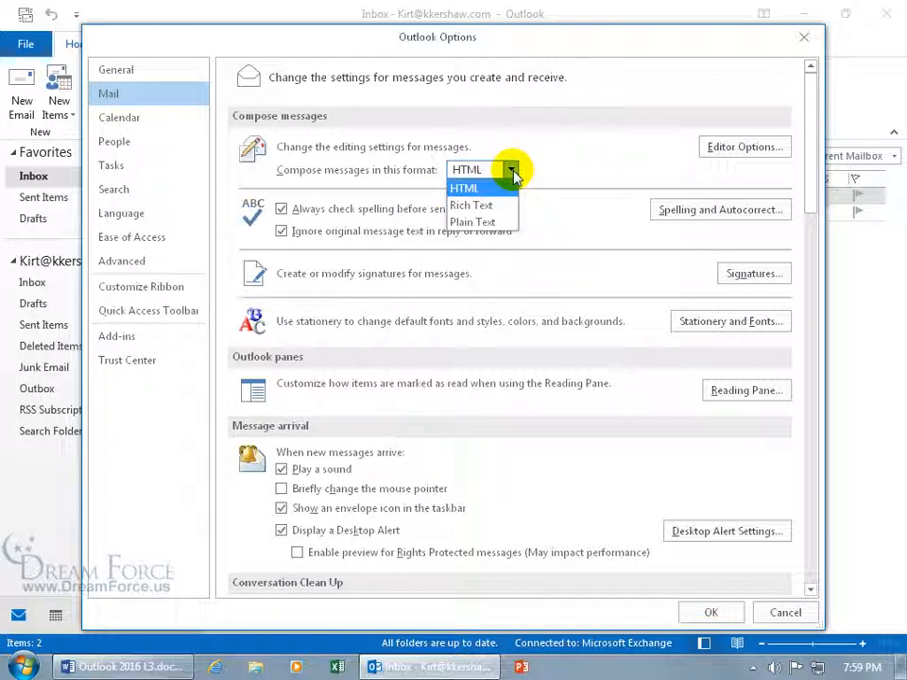
left_click(543, 173)
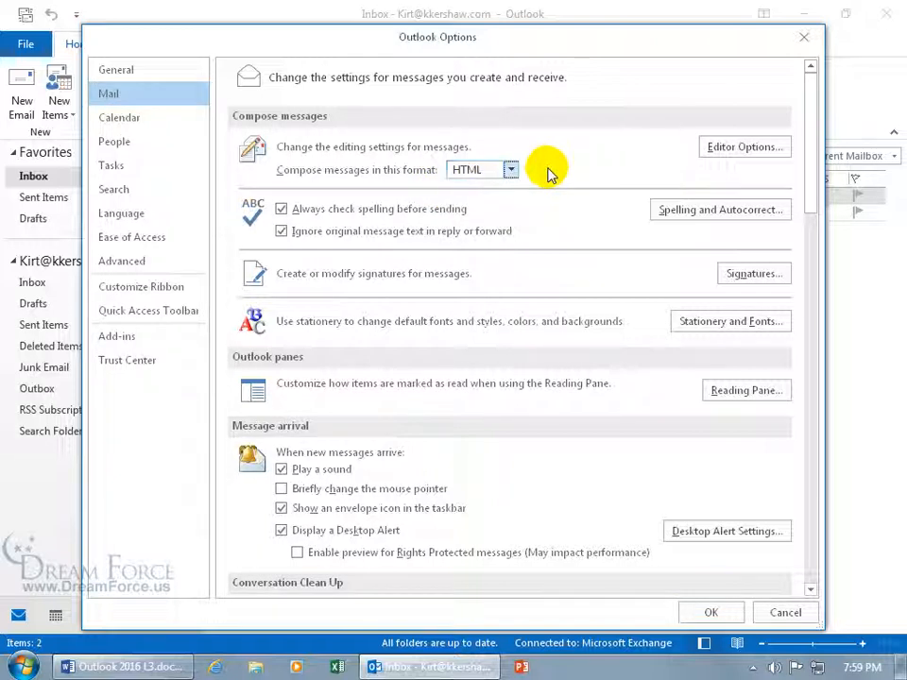
Step: Choose the Ice theme as the stationery for new HTML messages after previewing the Bears stationery
left_click(715, 325)
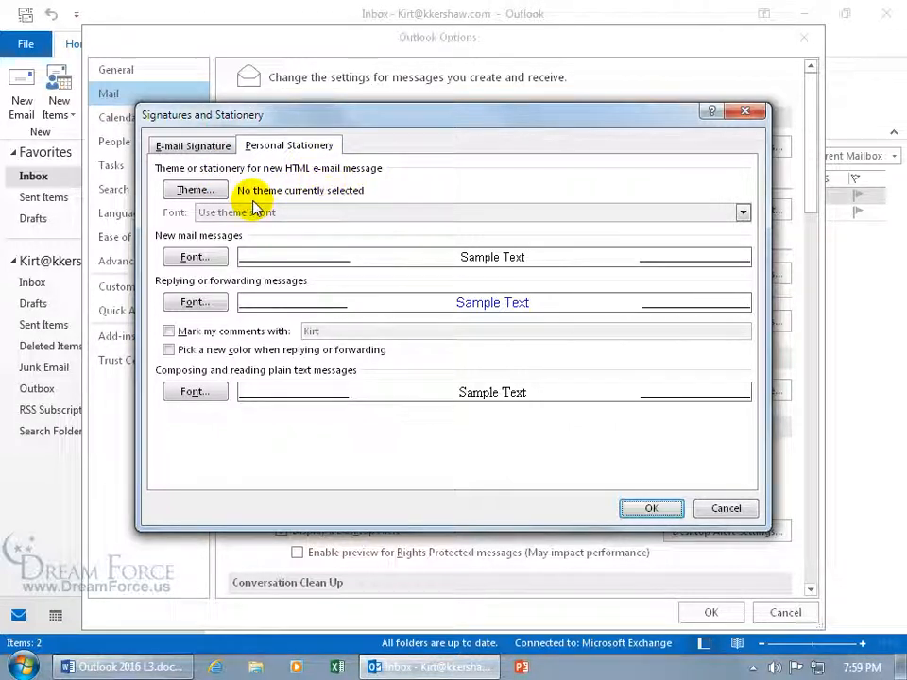
left_click(204, 192)
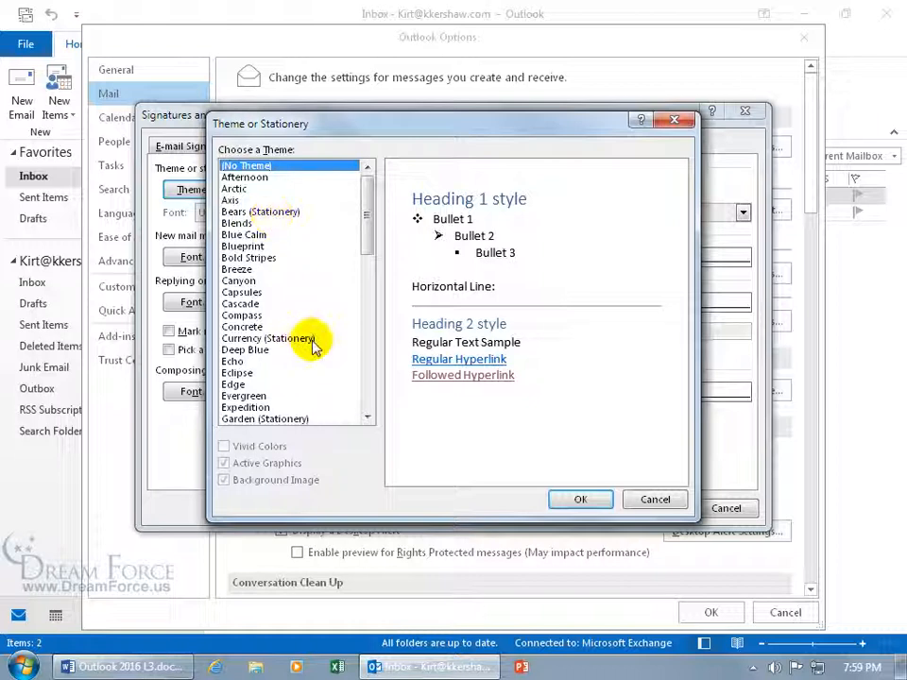
left_click(279, 214)
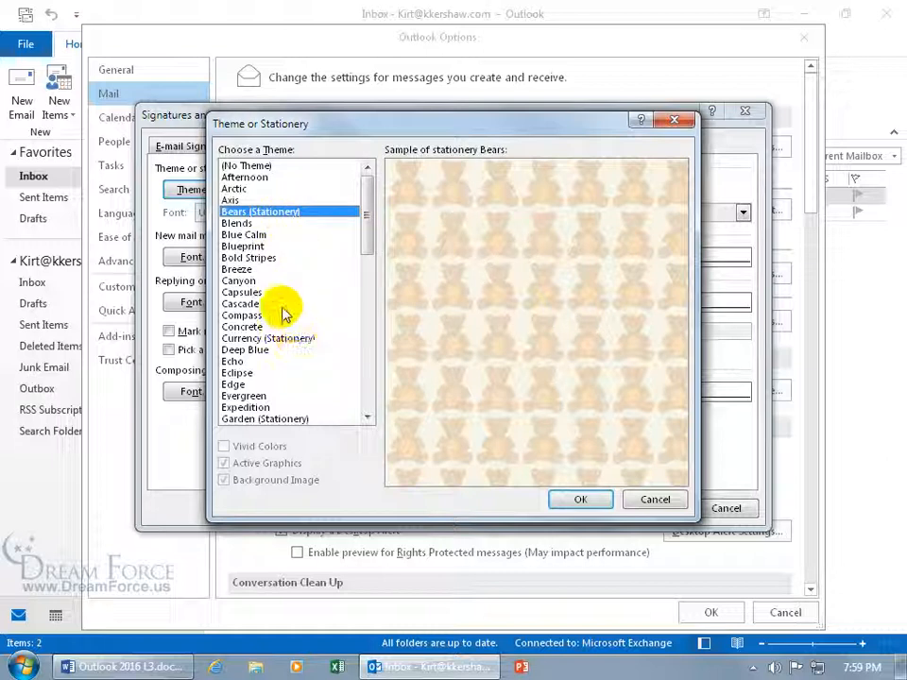
left_click_drag(368, 229, 370, 253)
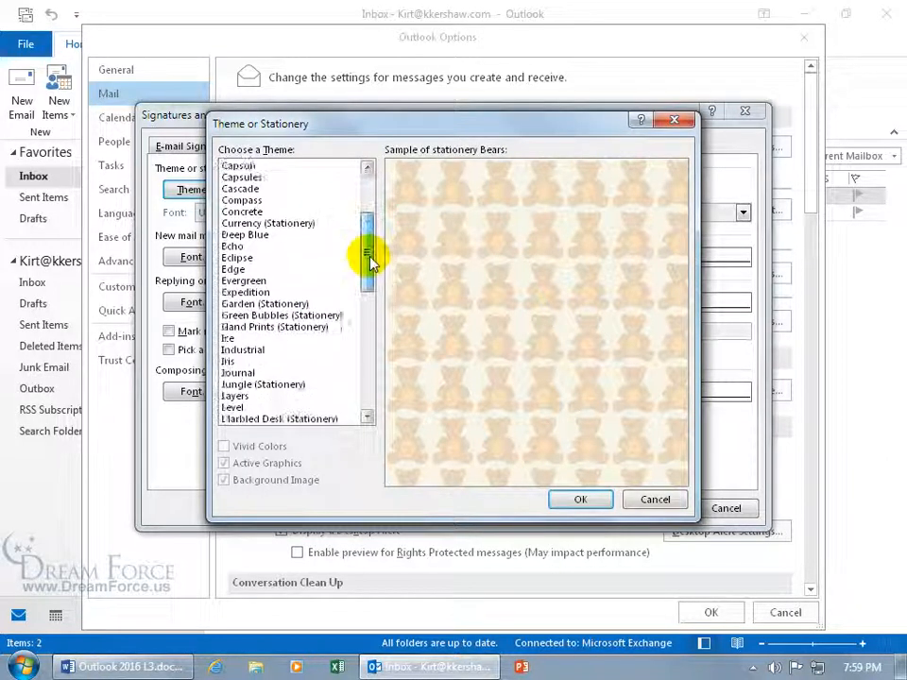
left_click(238, 327)
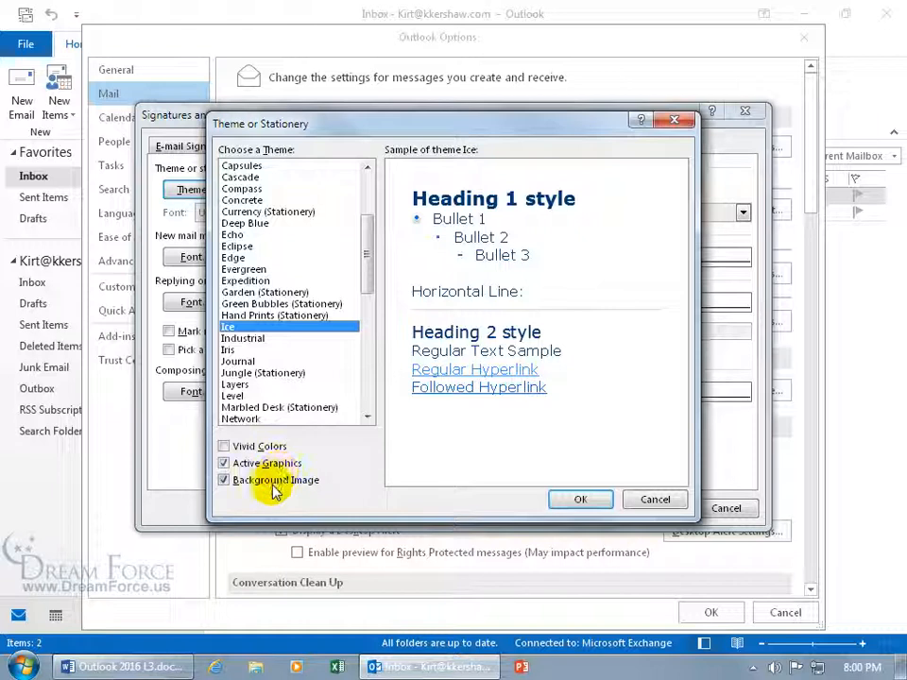
Step: Turn the Ice theme's Background Image and Active Graphics options off and back on to compare the sample
left_click(226, 481)
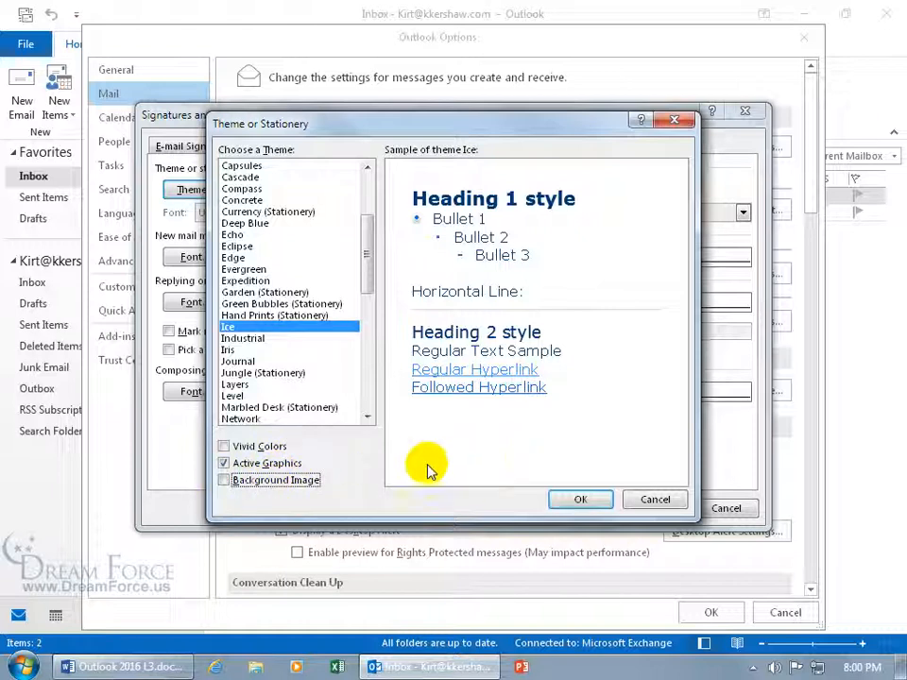
left_click(226, 481)
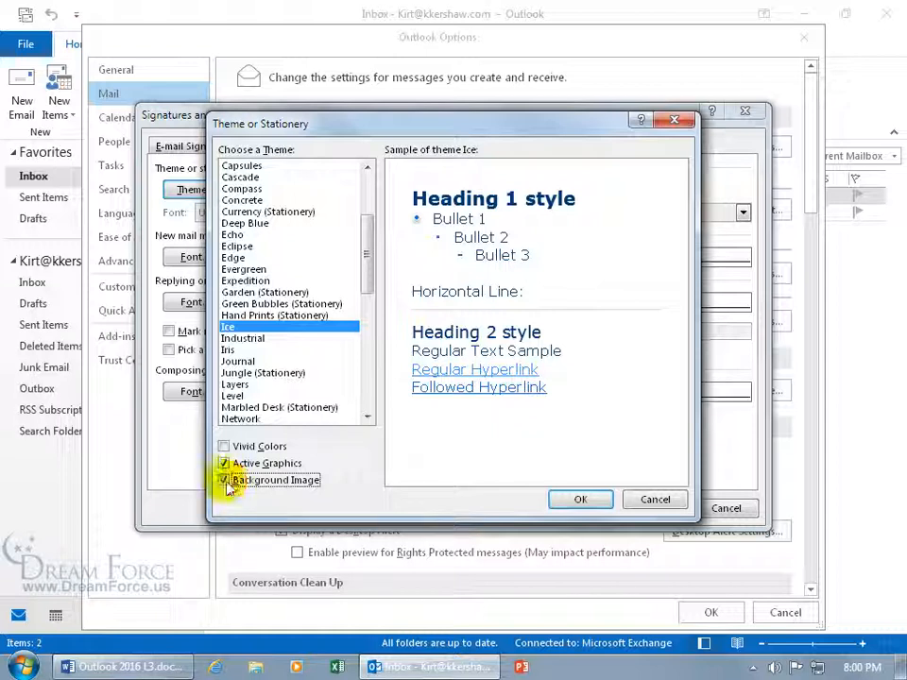
left_click(224, 464)
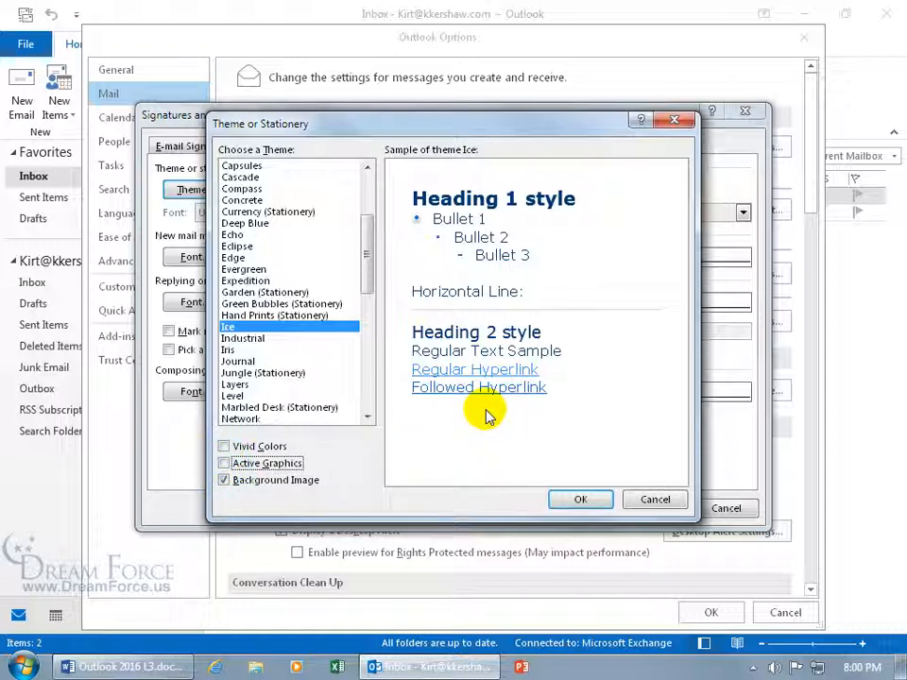
left_click(225, 463)
Step: Enable Vivid Colors for the Ice theme and apply the stationery and mail options
left_click(224, 447)
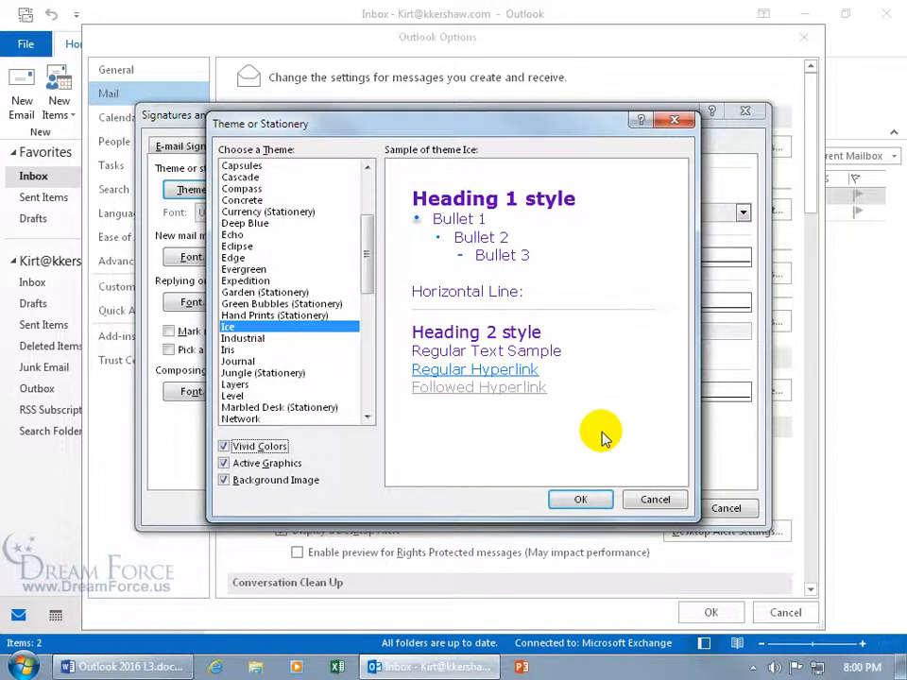
left_click(580, 500)
left_click(670, 508)
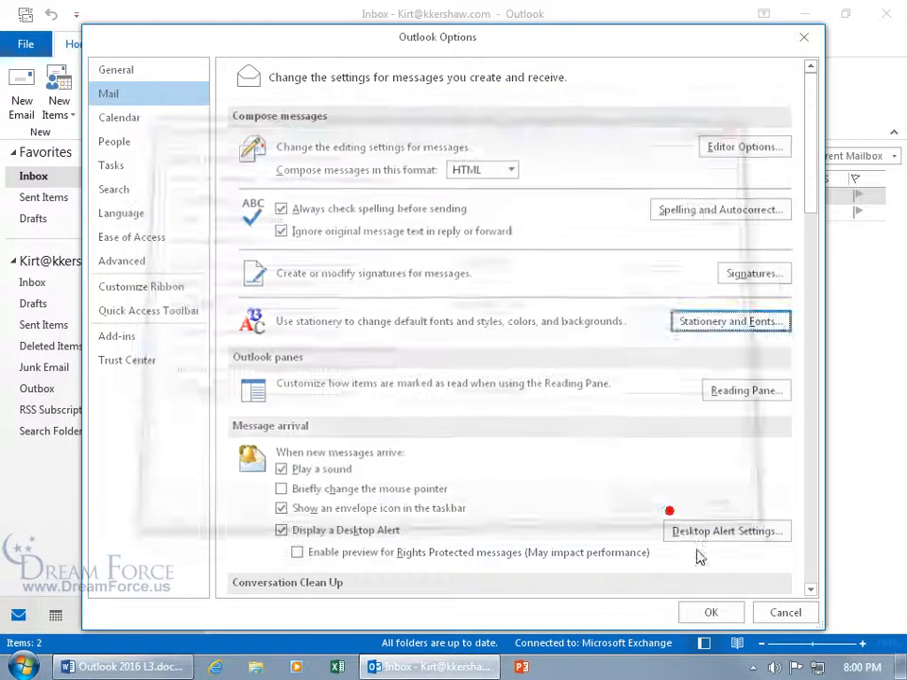
left_click(709, 612)
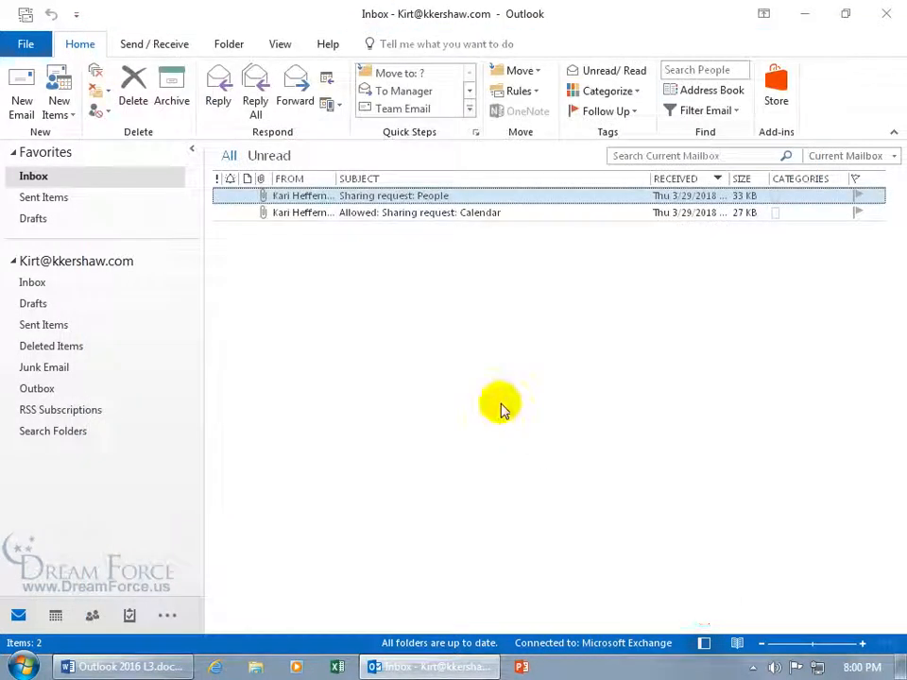
Step: Start a new message, enter "Start Typing" in the body and format the text as Heading 1
key("ctrl+n")
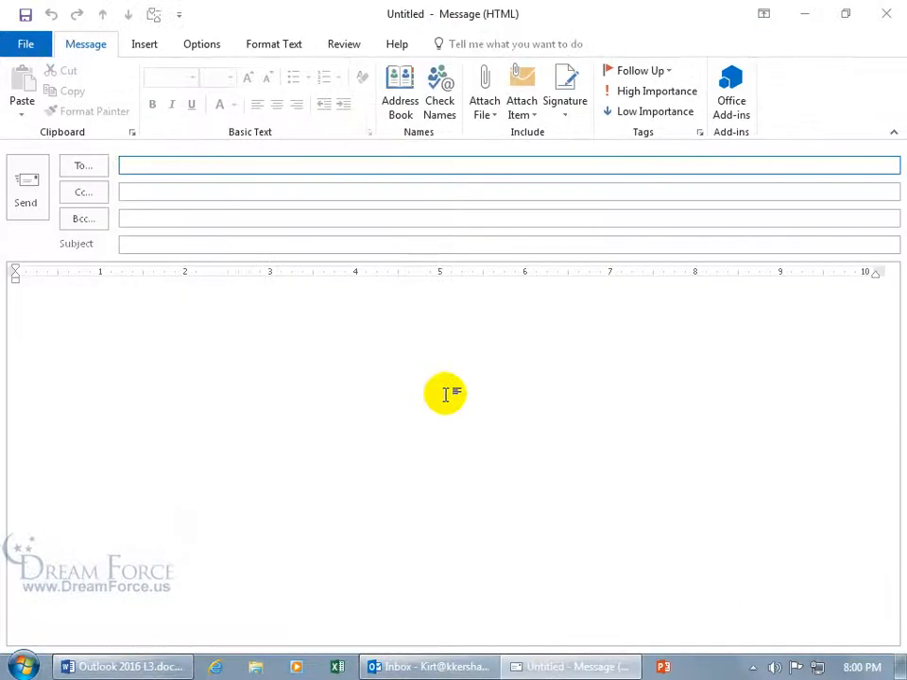
left_click(162, 319)
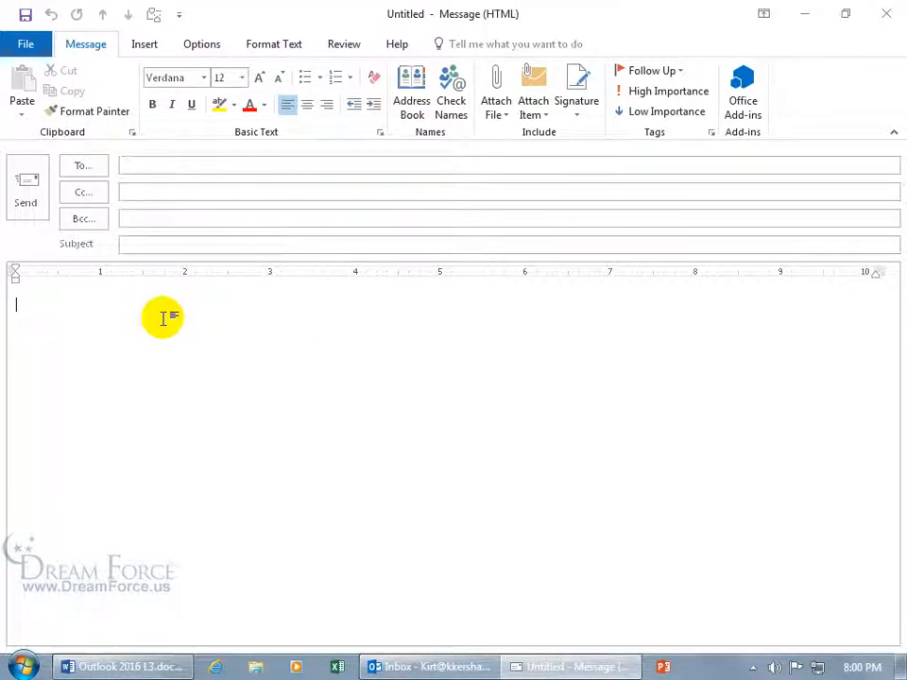
type("Start Typing")
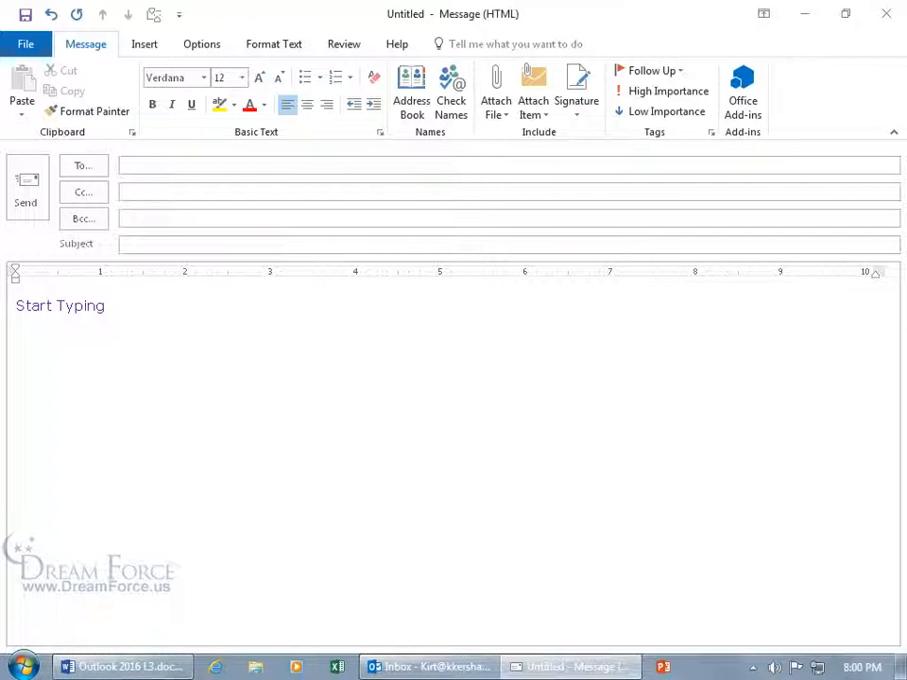
left_click_drag(110, 308, 8, 306)
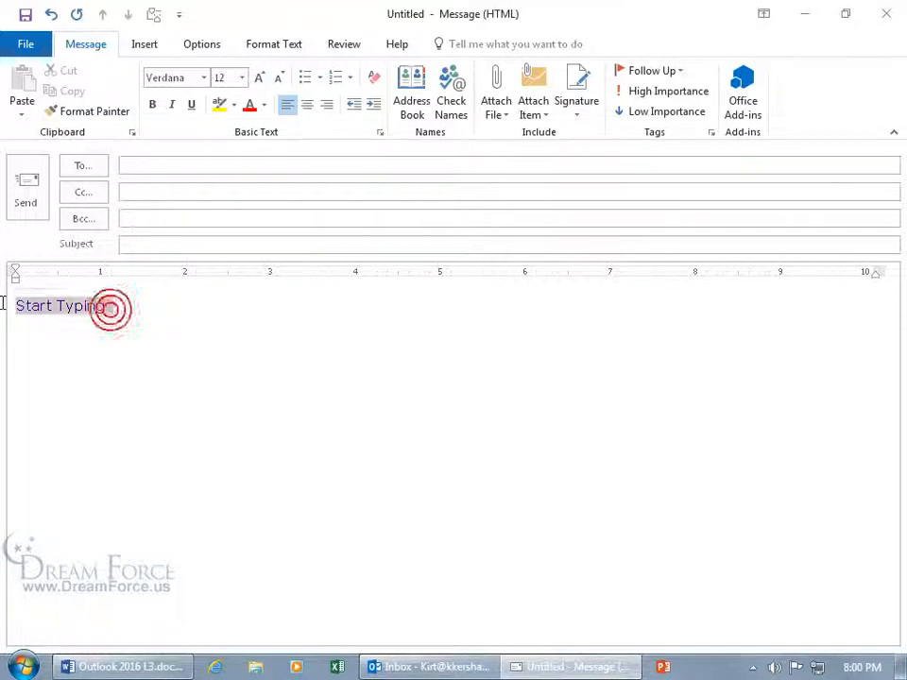
left_click(274, 47)
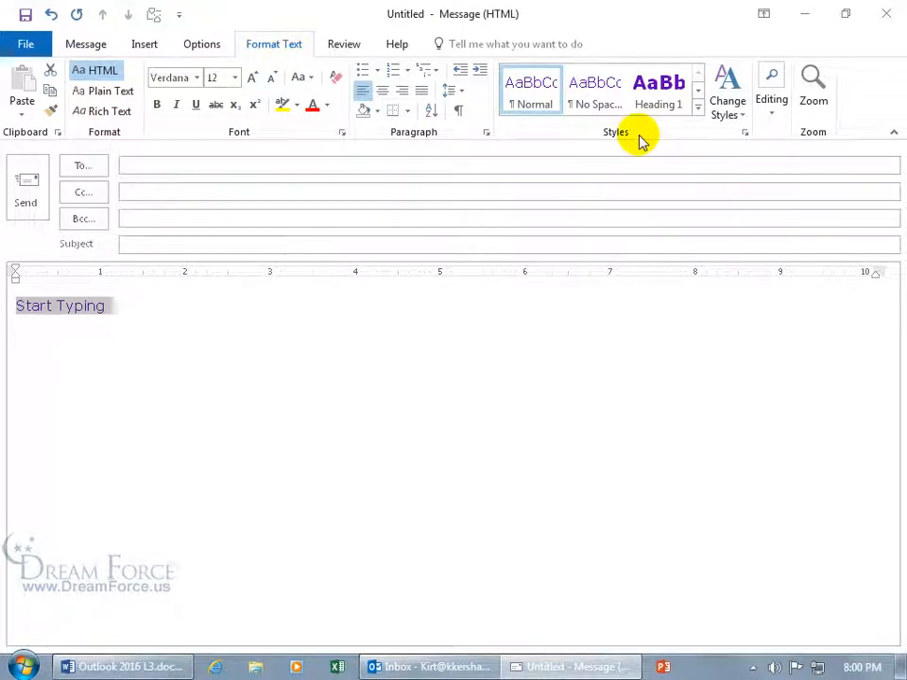
left_click(671, 95)
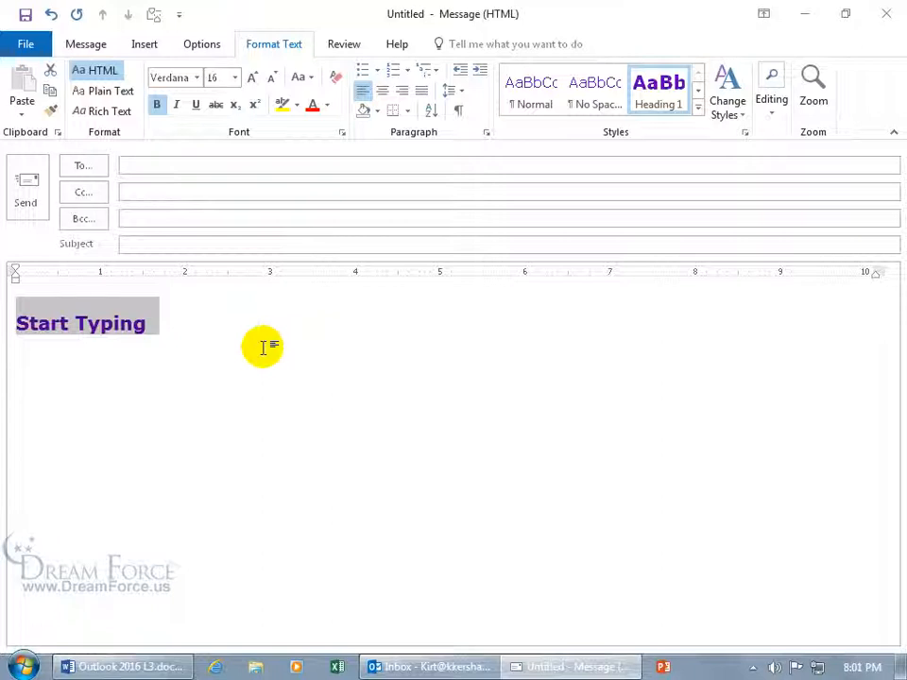
Step: Add the lines "Sleeping Bag" and "Tent" below the "Start Typing" heading
left_click(202, 325)
key("Return")
type("Sle")
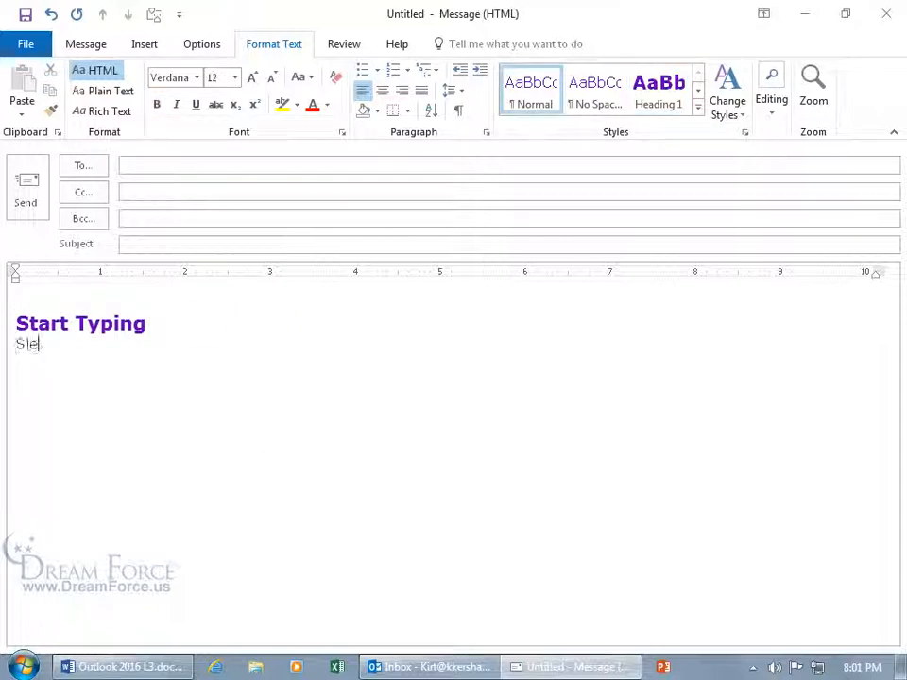
type("eping Bag Tent")
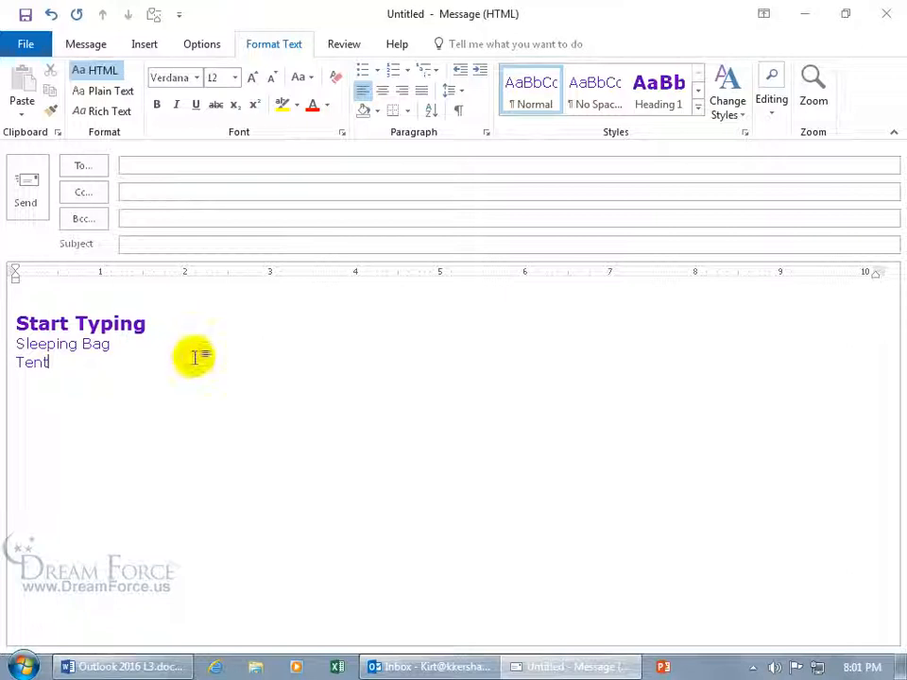
Step: Make "Sleeping Bag" and "Tent" a bulleted list, with "Tent" as a second-level bullet
left_click_drag(53, 363, 17, 344)
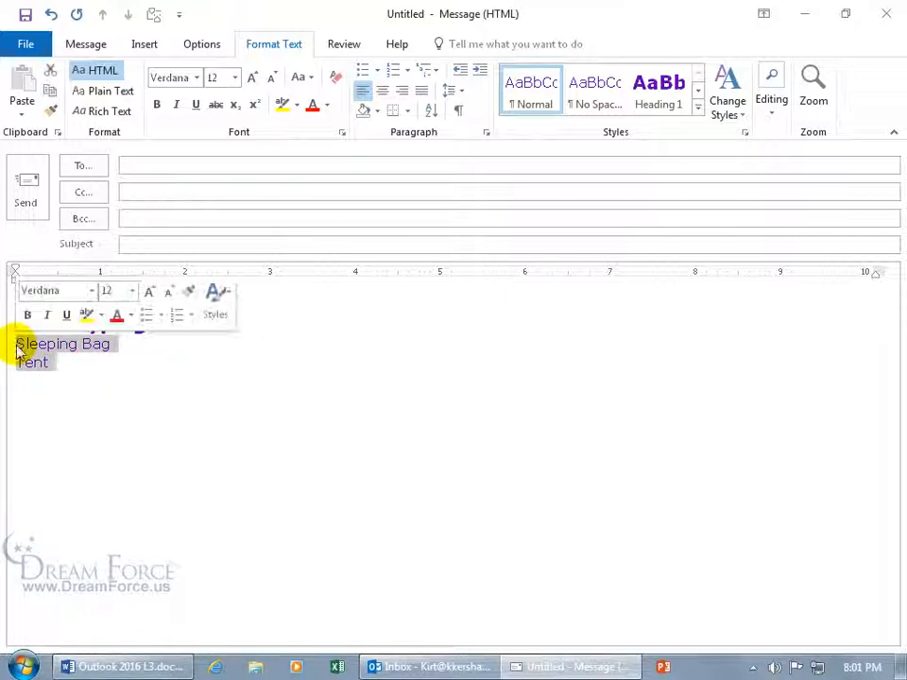
left_click(146, 318)
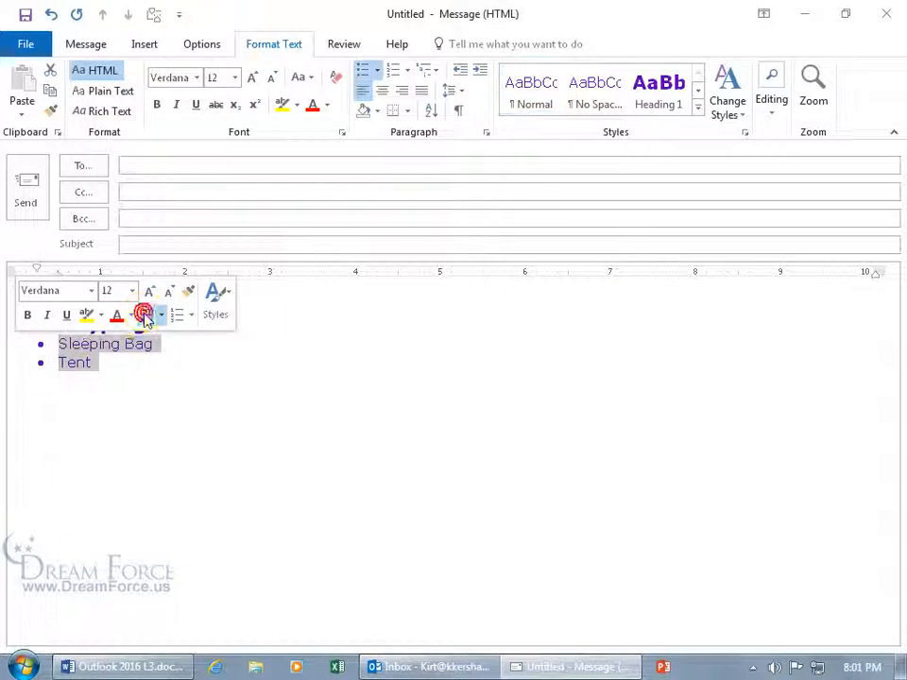
left_click(104, 358)
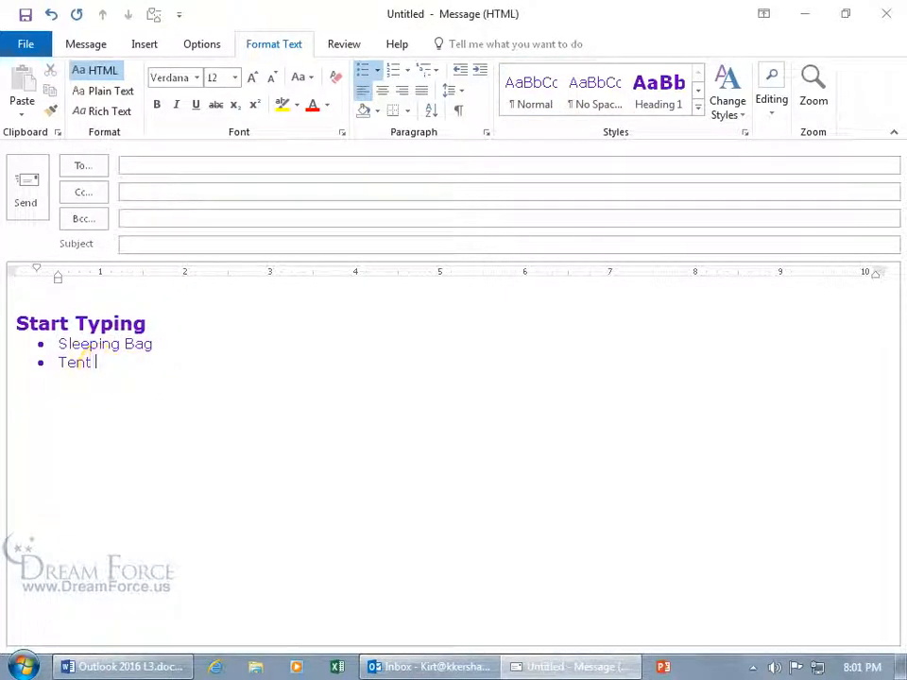
left_click(58, 362)
key("Tab")
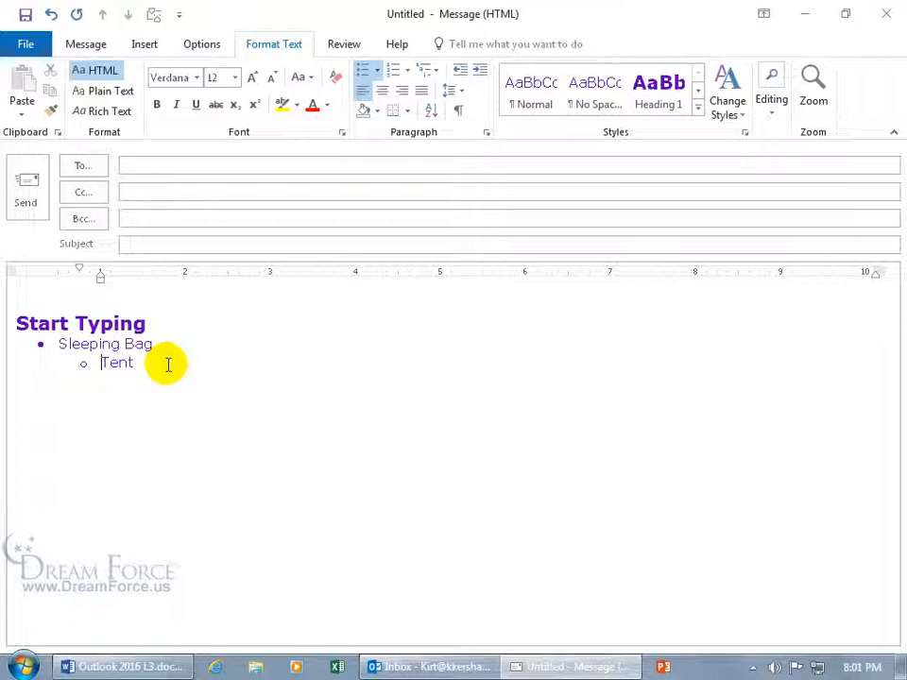
Step: Close the message containing the bulleted list without saving its changes
left_click(879, 13)
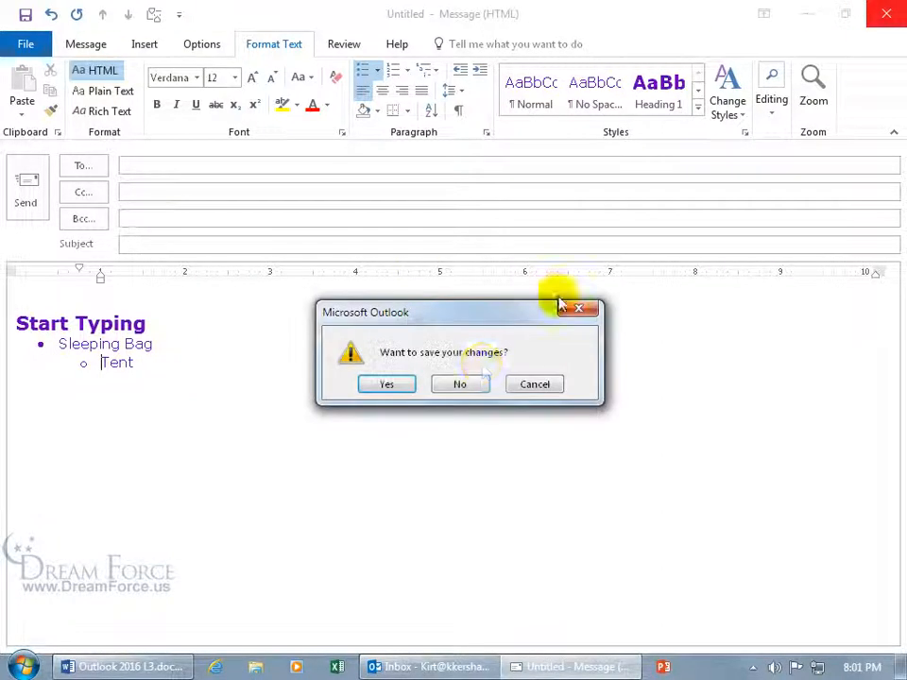
left_click(463, 386)
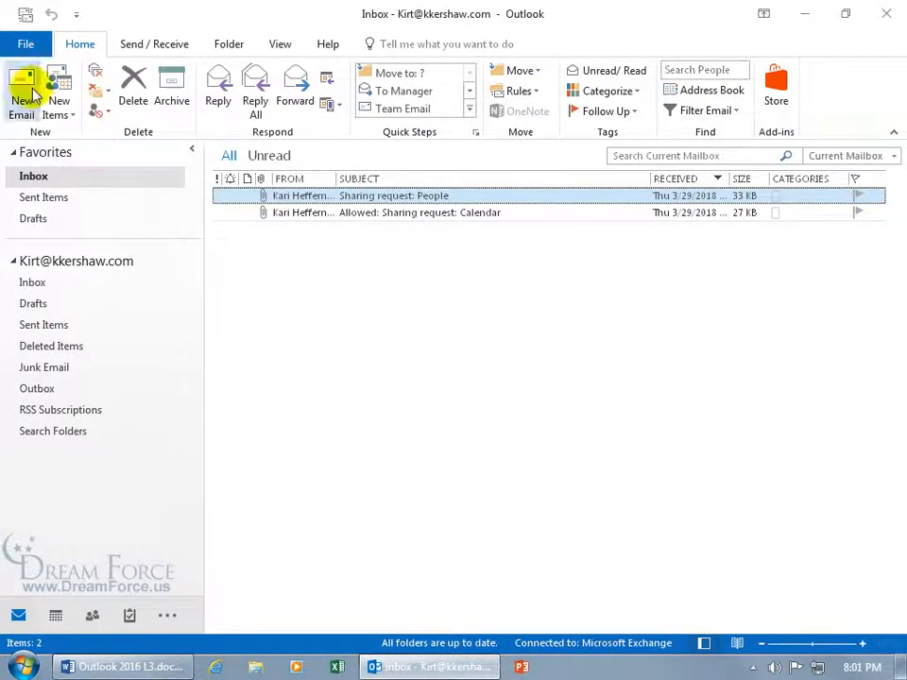
Step: Reset the stationery for new HTML messages to (No Theme) in the Mail options and apply it
left_click(27, 39)
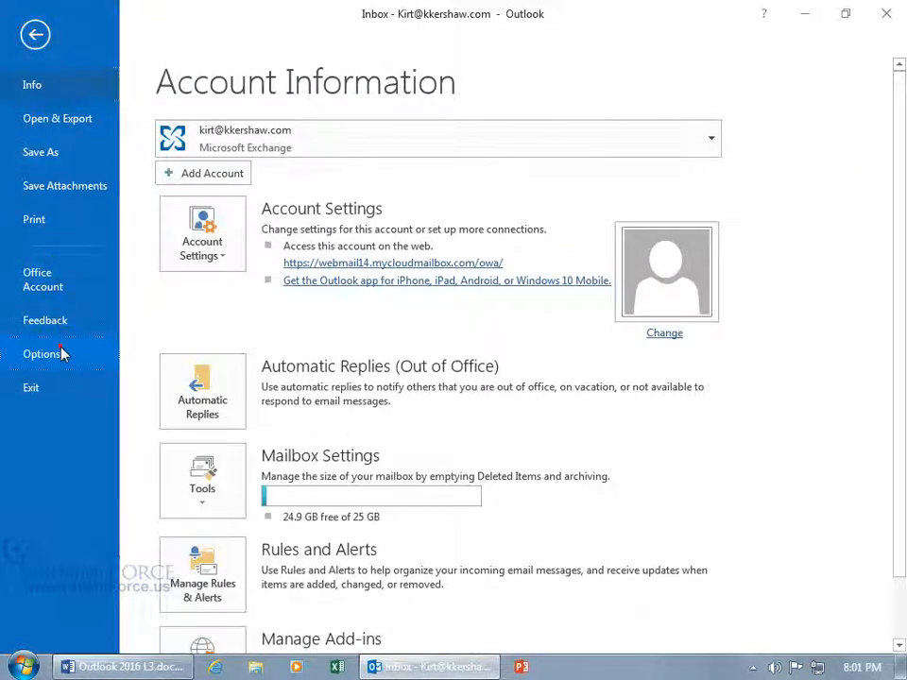
left_click(60, 354)
left_click(154, 95)
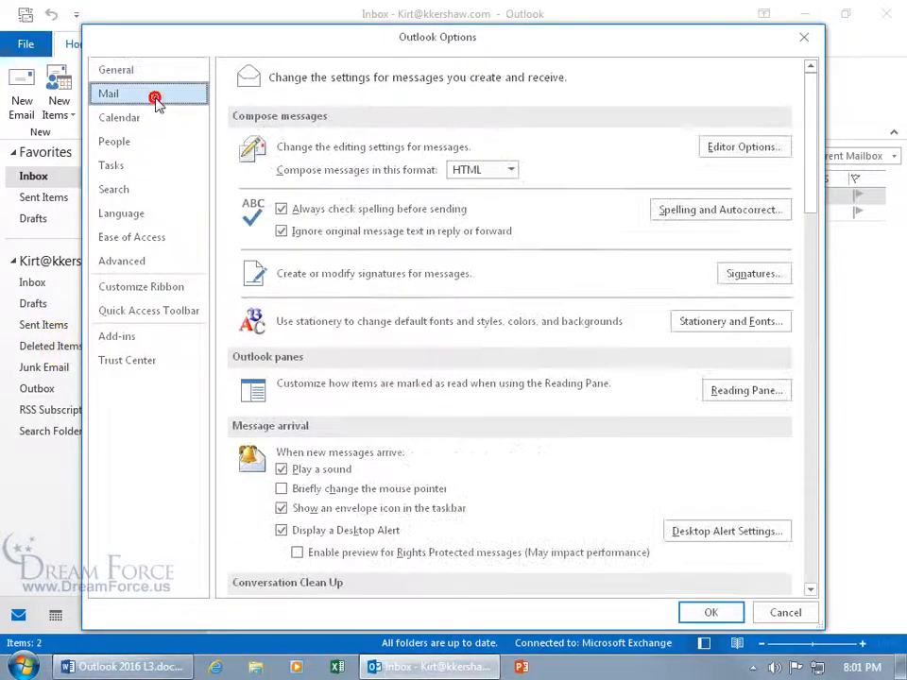
left_click(728, 322)
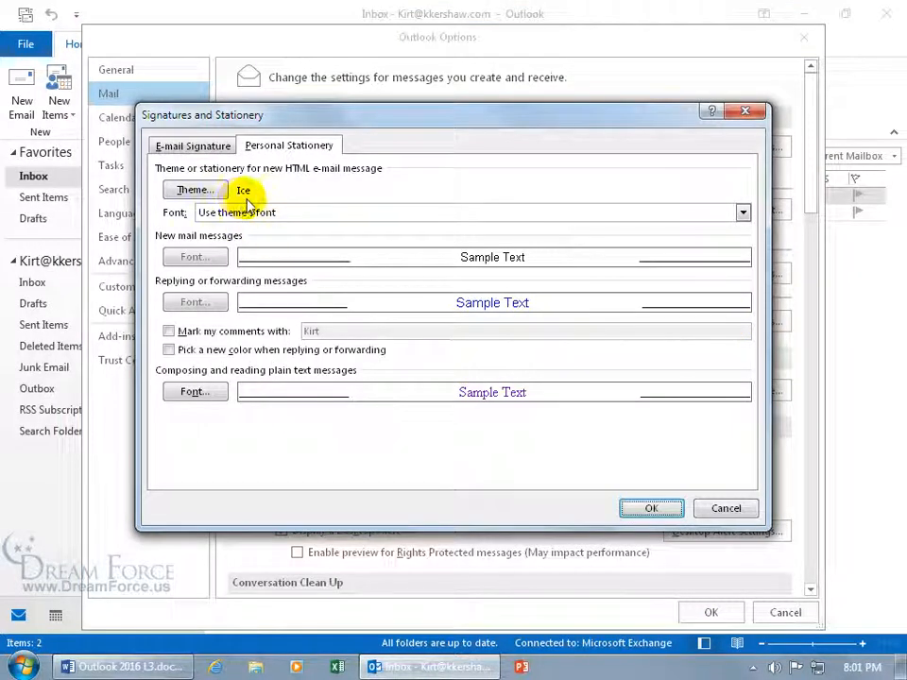
left_click(203, 189)
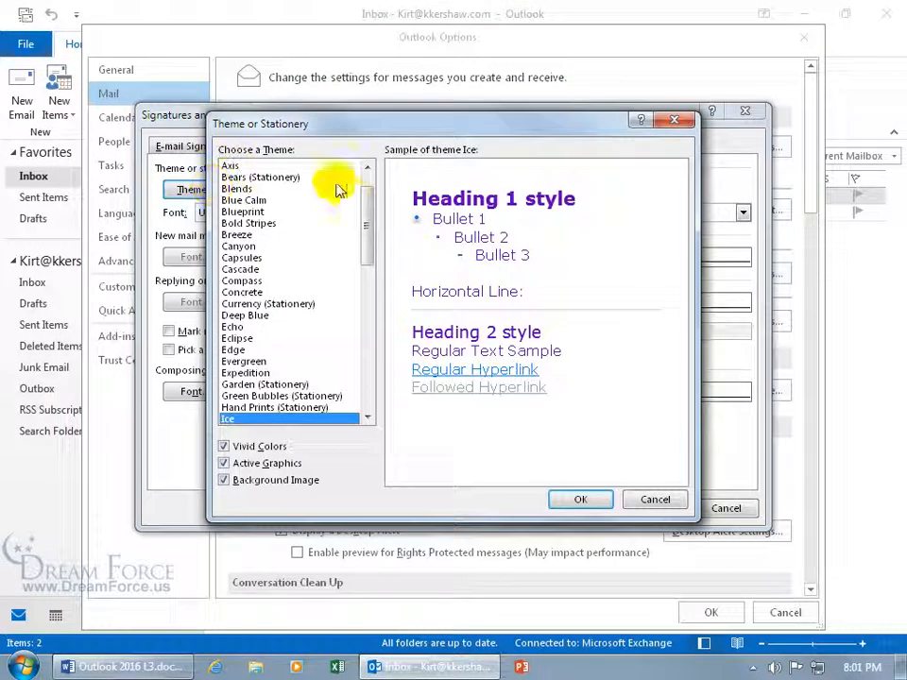
left_click_drag(370, 220, 368, 213)
left_click(273, 167)
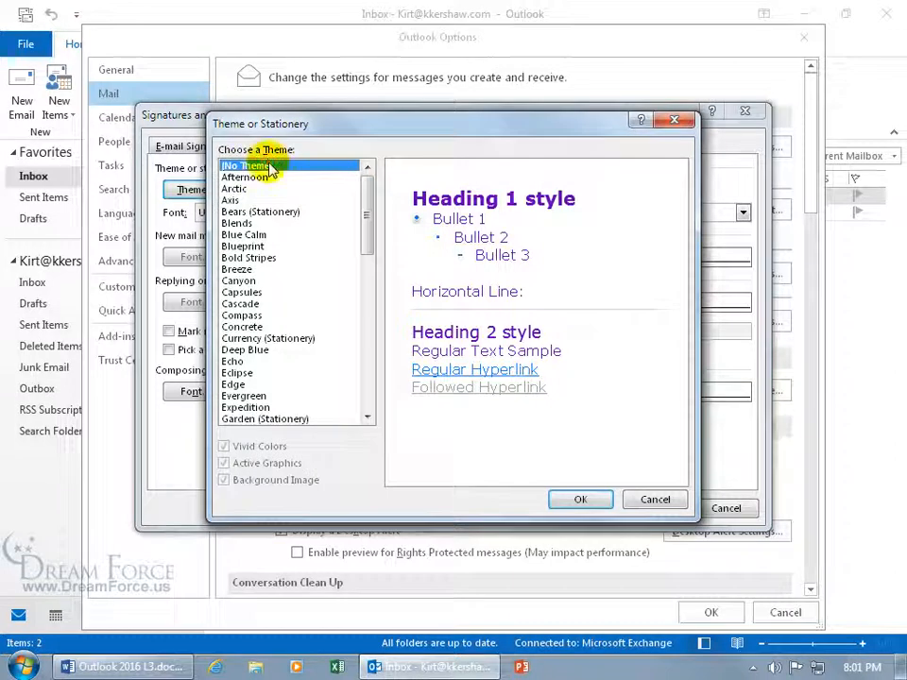
left_click(580, 498)
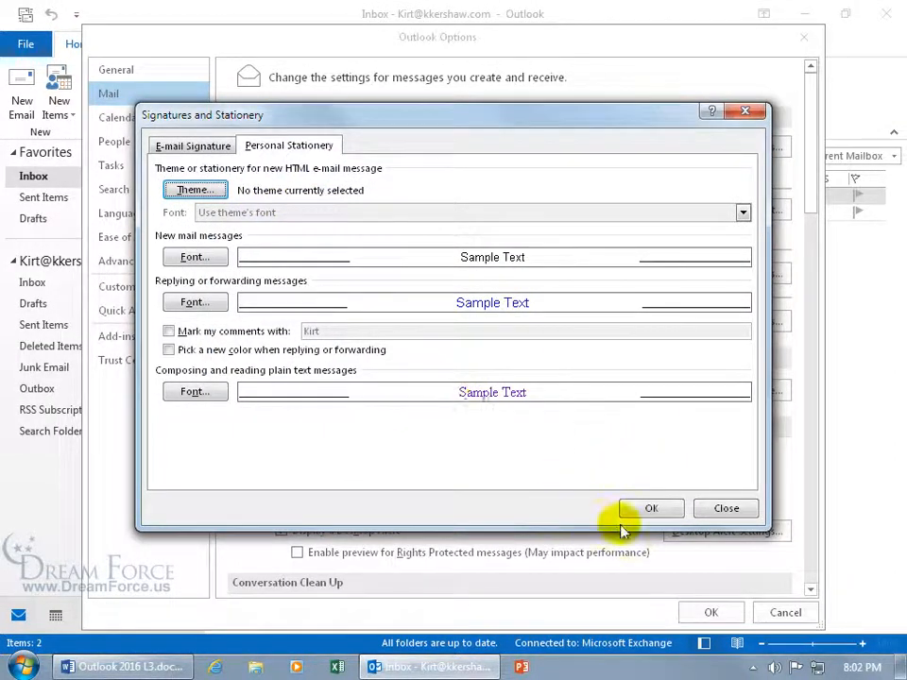
left_click(649, 507)
left_click(711, 612)
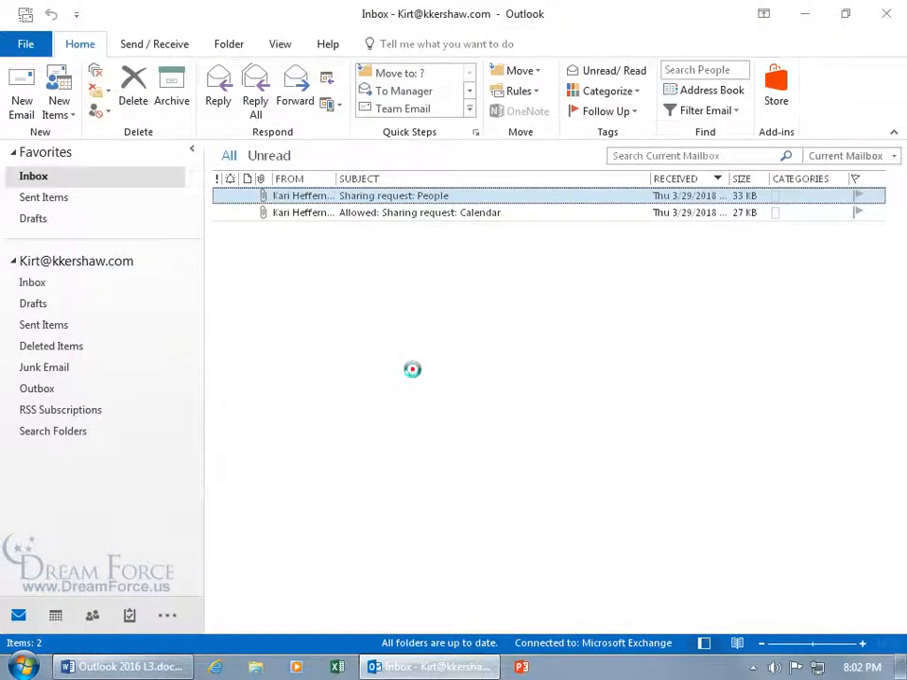
Step: Start a new message and enter "Text" in its body to test the default formatting
left_click(413, 369)
key("ctrl+n")
left_click(147, 308)
type("Text")
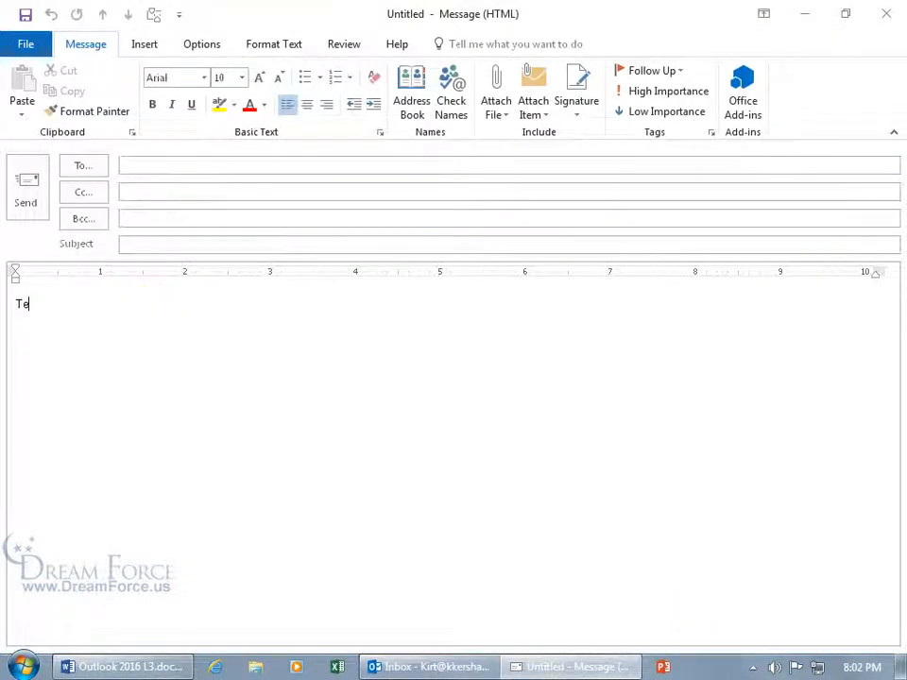
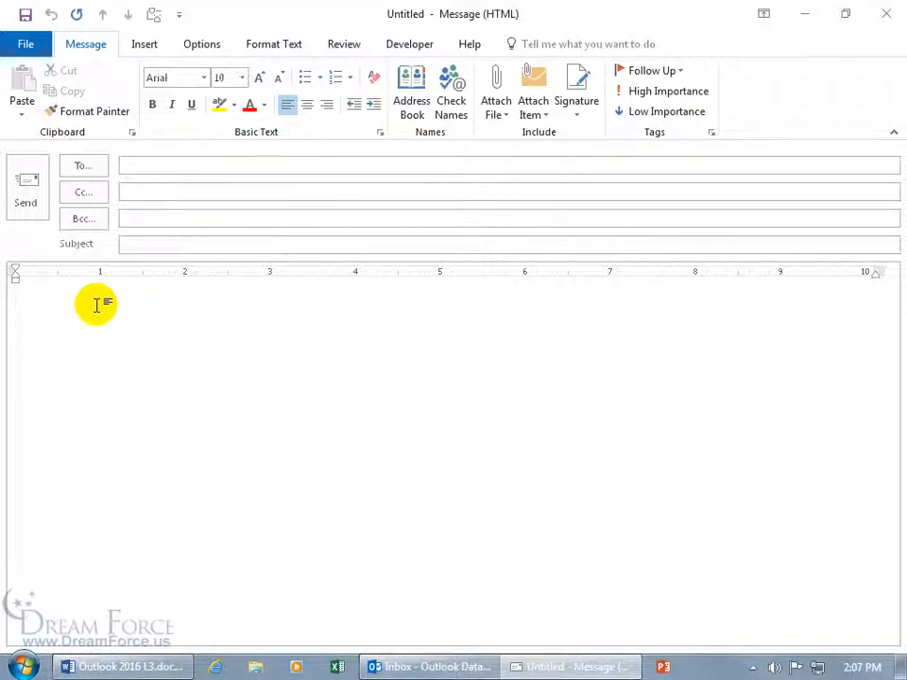
left_click(215, 44)
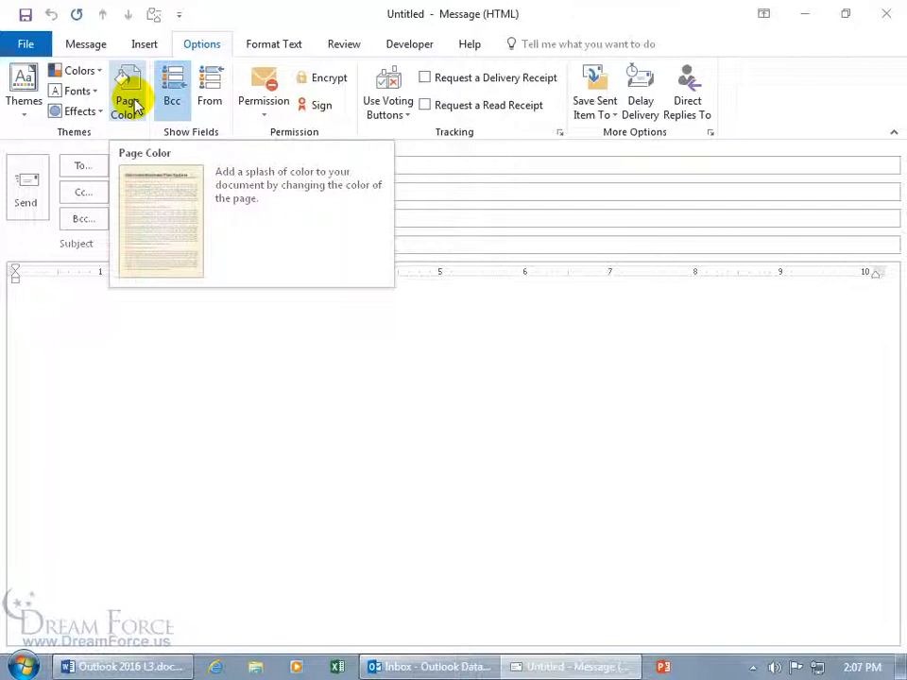
left_click(89, 79)
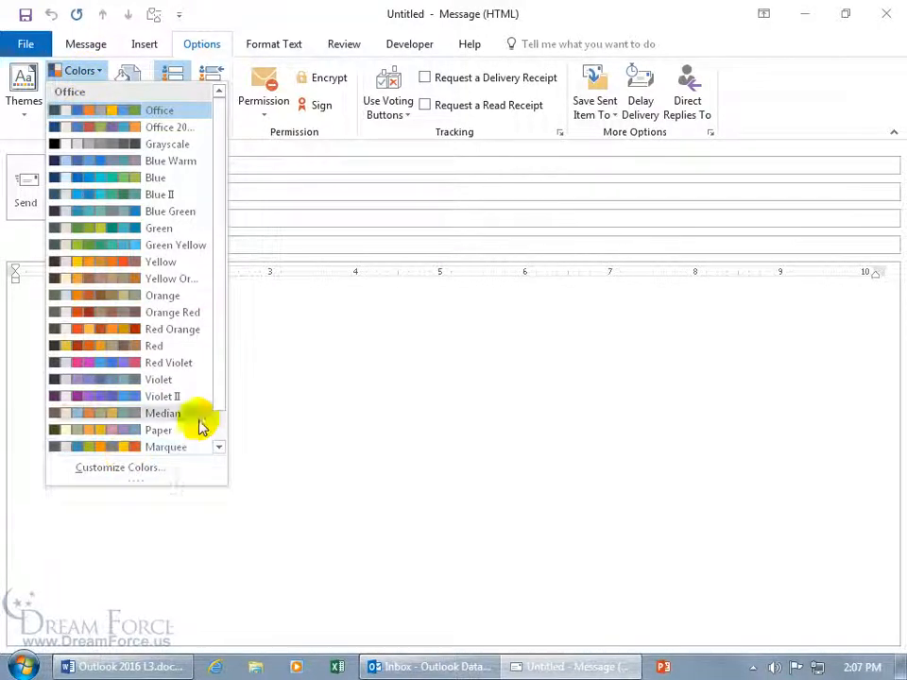
left_click(151, 448)
Step: Enter "Text" in the message body and set its font size to 72
type("Text")
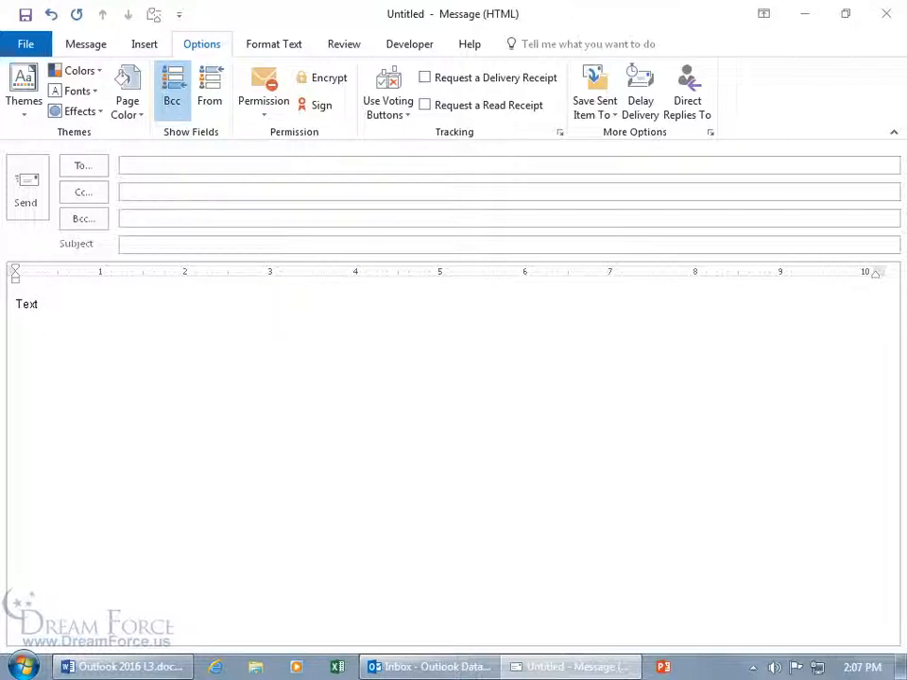
key("ctrl+a")
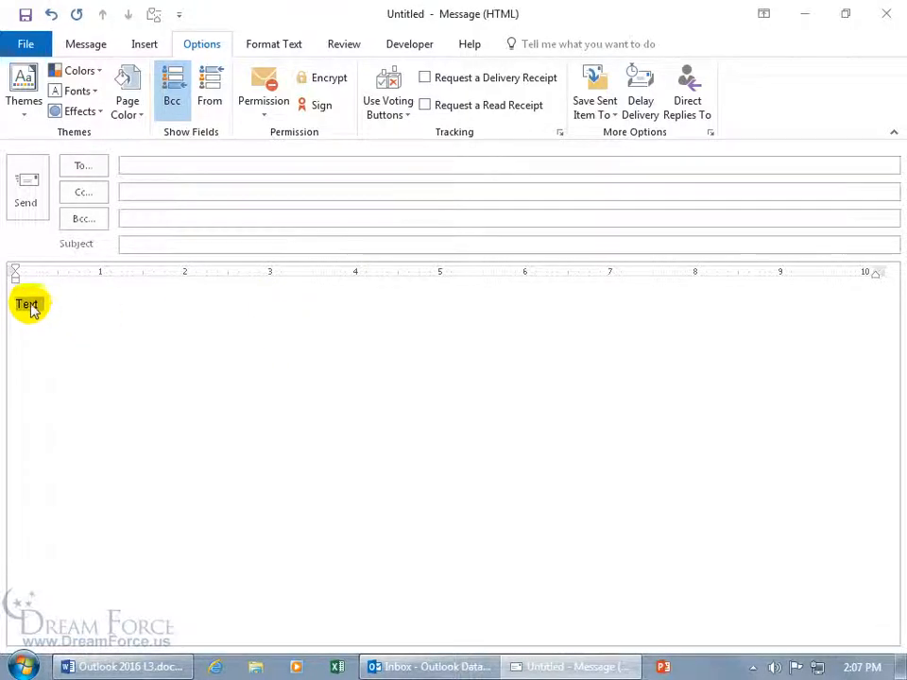
right_click(28, 305)
left_click(148, 250)
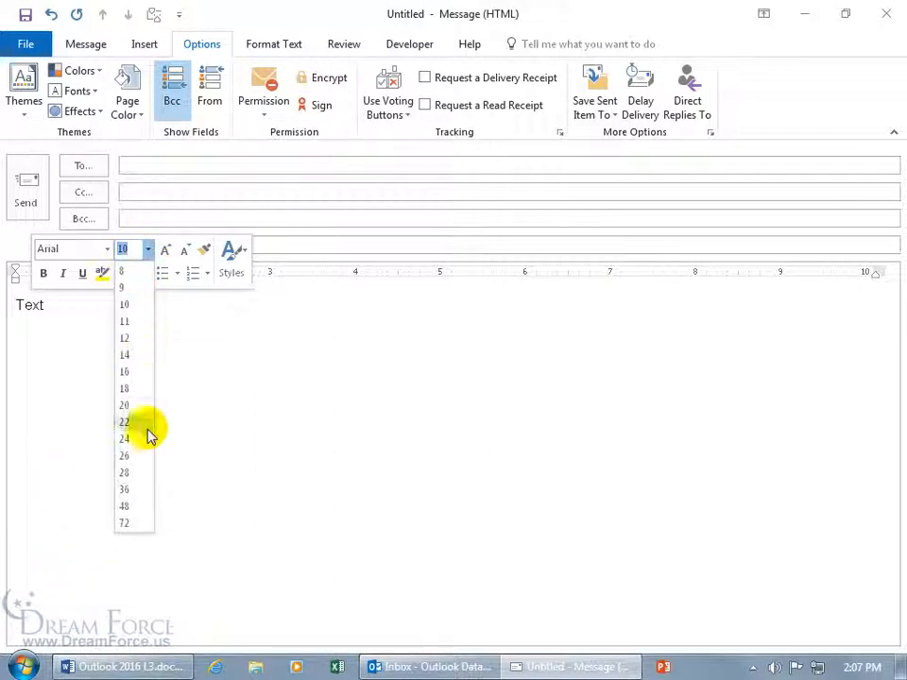
left_click(133, 524)
left_click(540, 385)
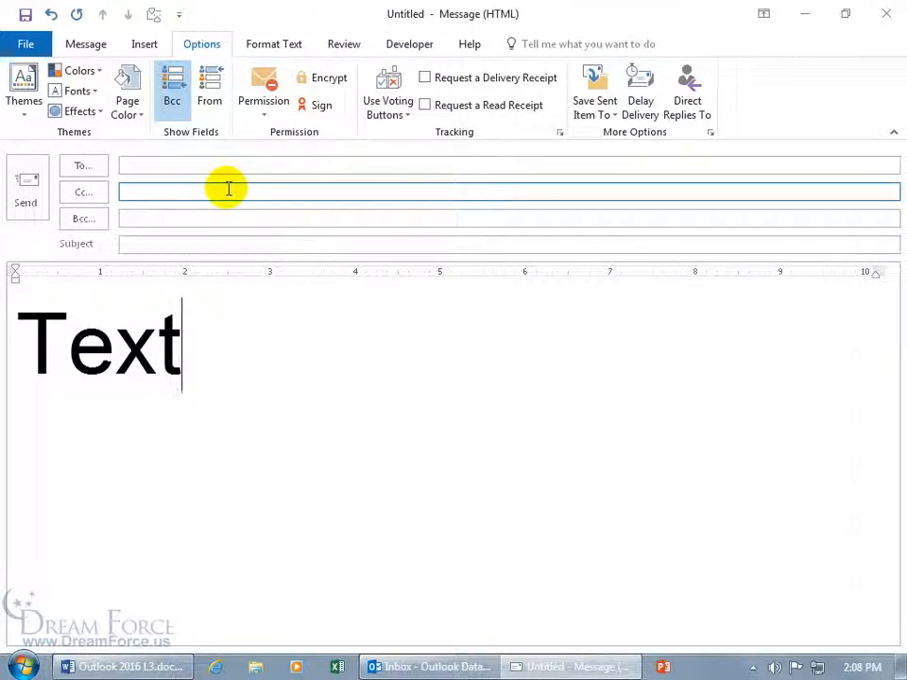
Step: Insert a Clustered Column chart with the default sample data in the message and close its data sheet
left_click(148, 45)
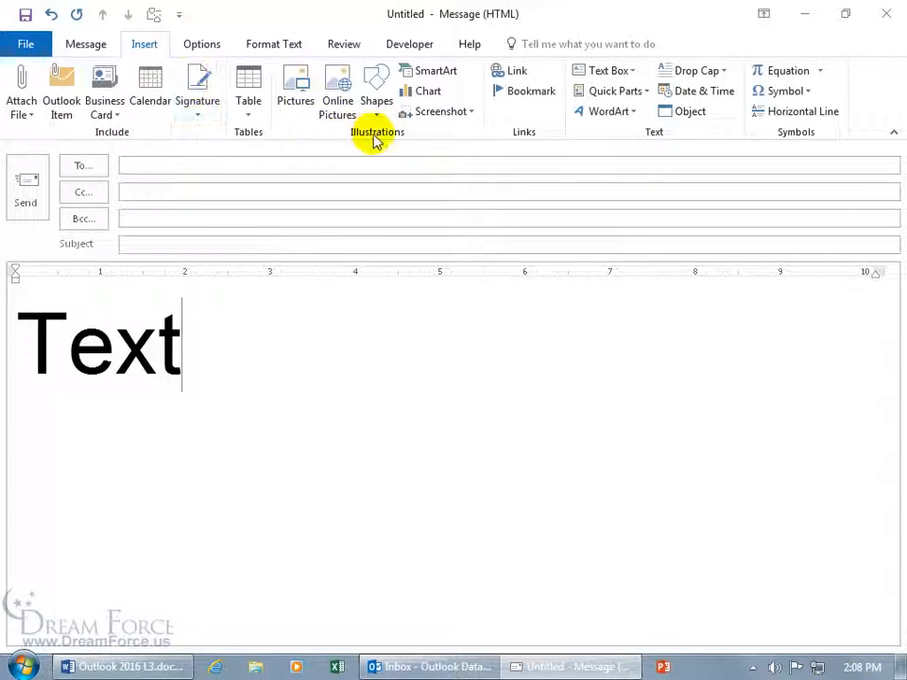
left_click(430, 94)
mouse_move(431, 232)
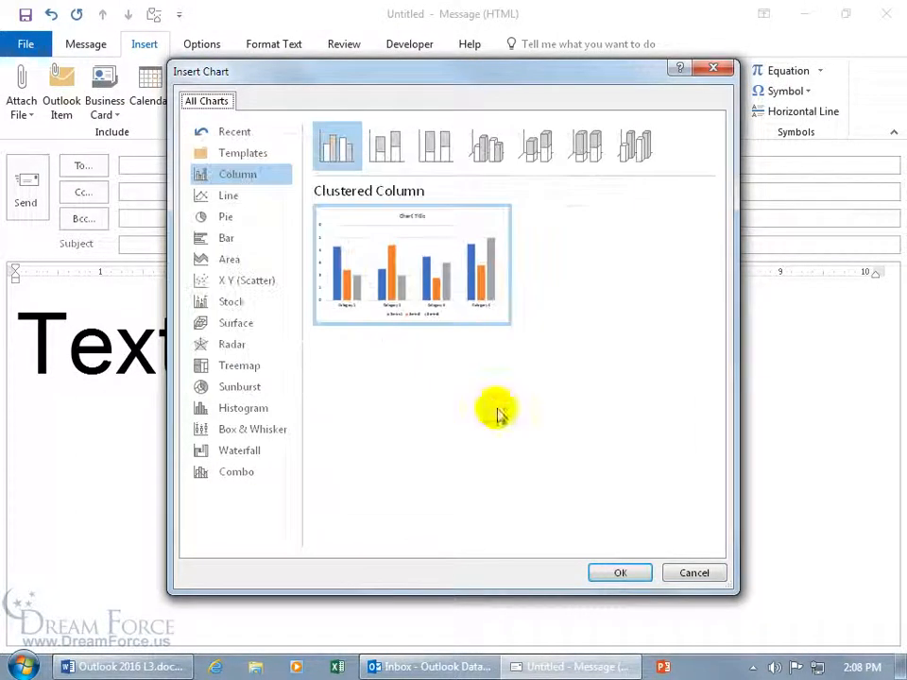
left_click(624, 574)
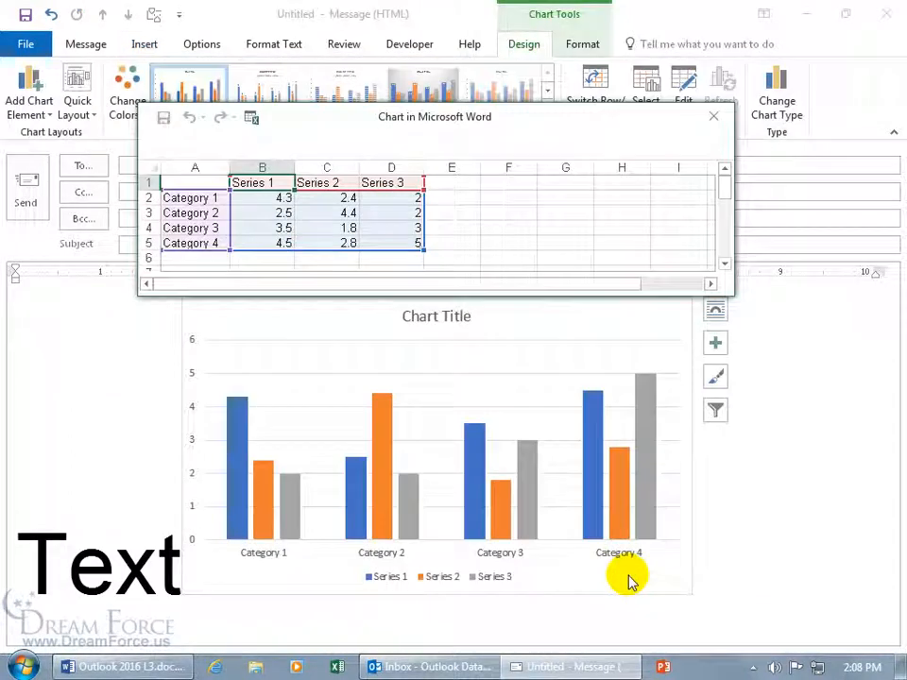
left_click(715, 126)
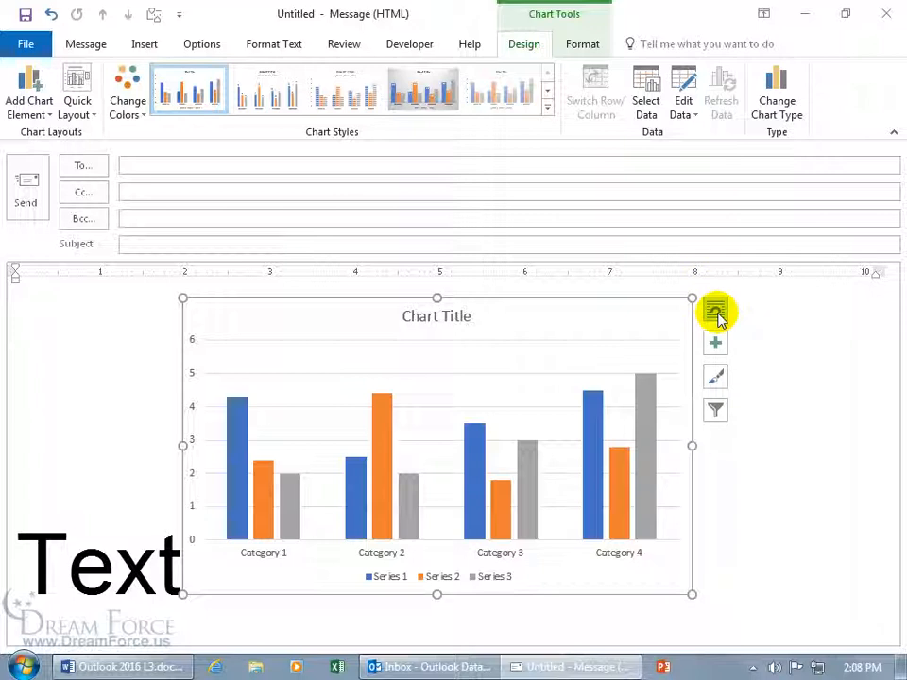
Step: Set the chart's layout to In Front of Text and move it clear of the word "Text", to its right
left_click(717, 312)
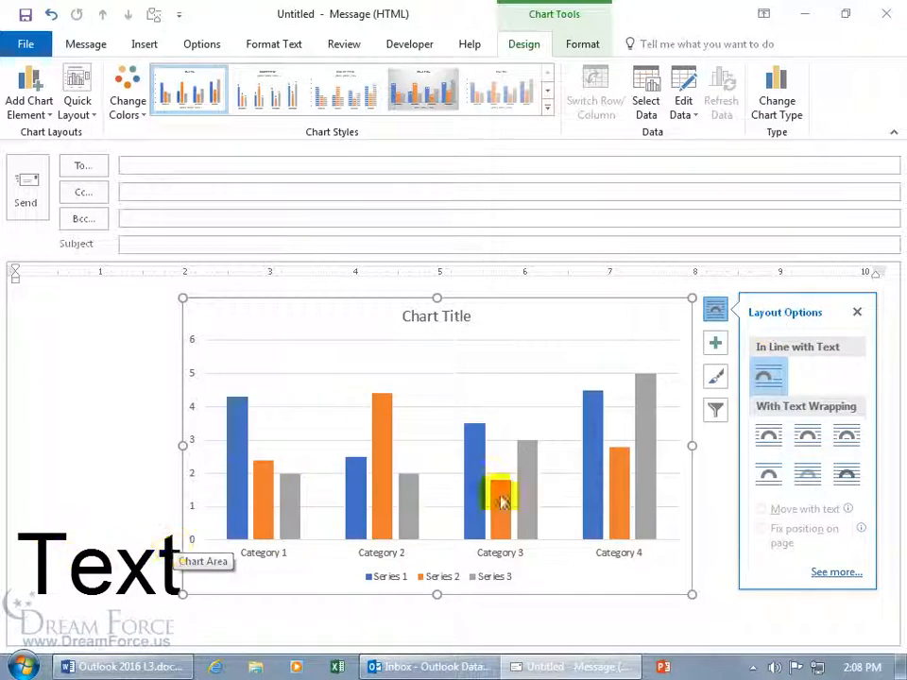
left_click(846, 477)
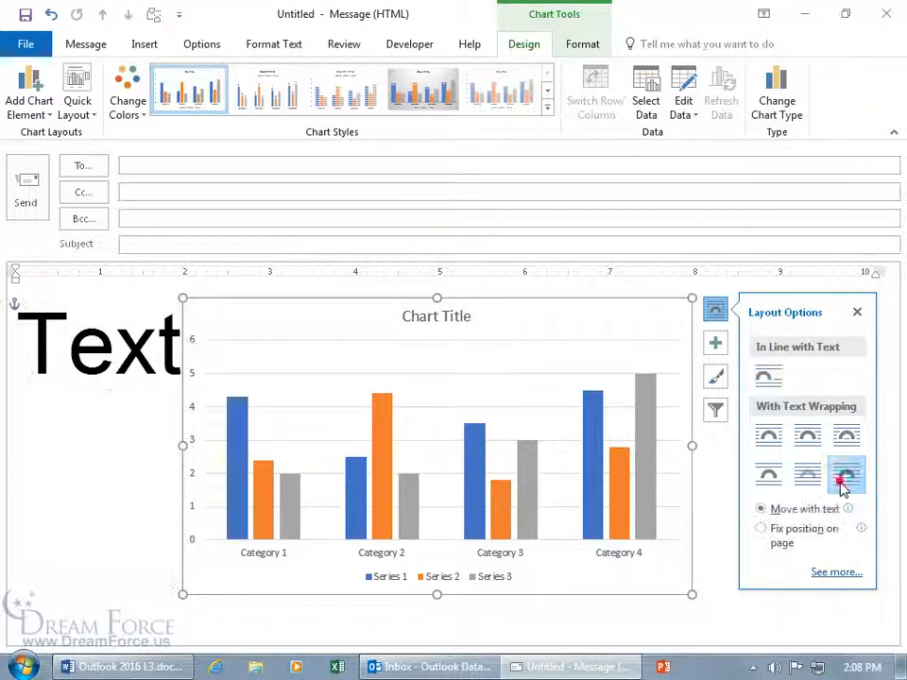
left_click_drag(365, 312, 471, 306)
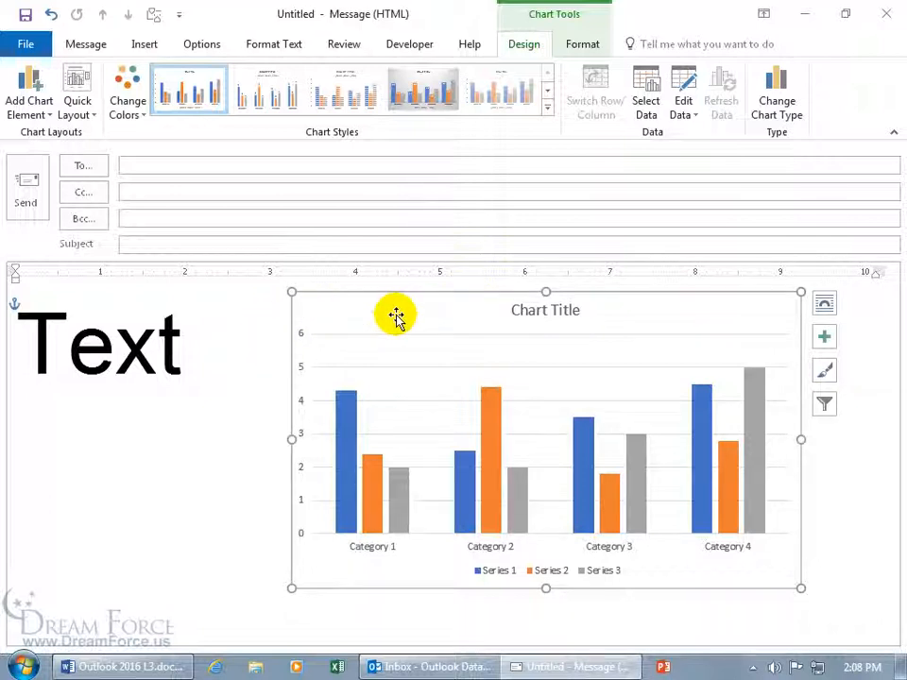
left_click_drag(398, 317, 413, 319)
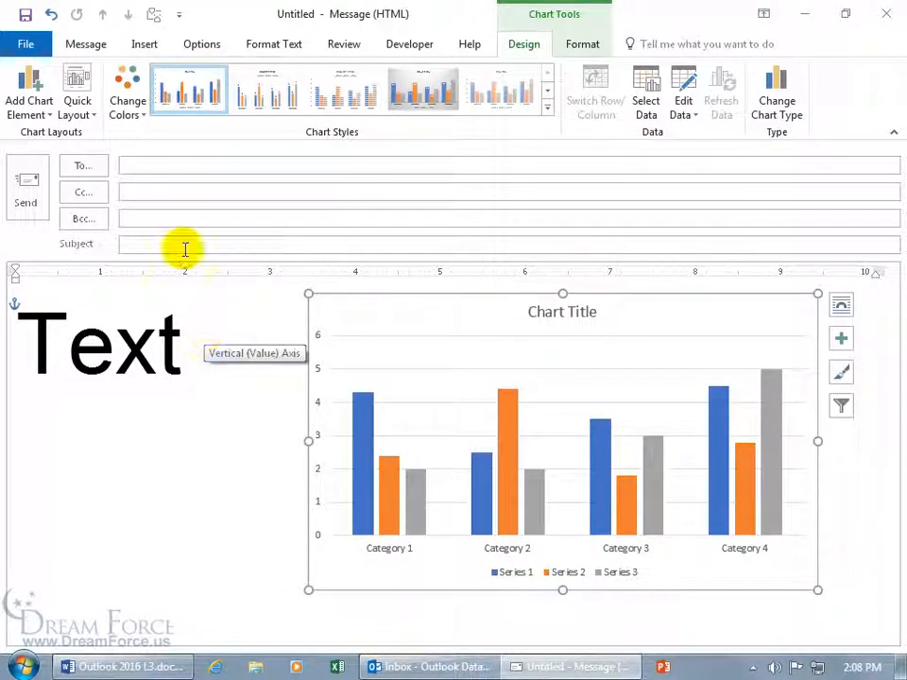
Step: Begin a custom set of theme colors with standard blue for Text/Background - Dark 1 and light gold for Text/Background - Light 1
left_click(206, 47)
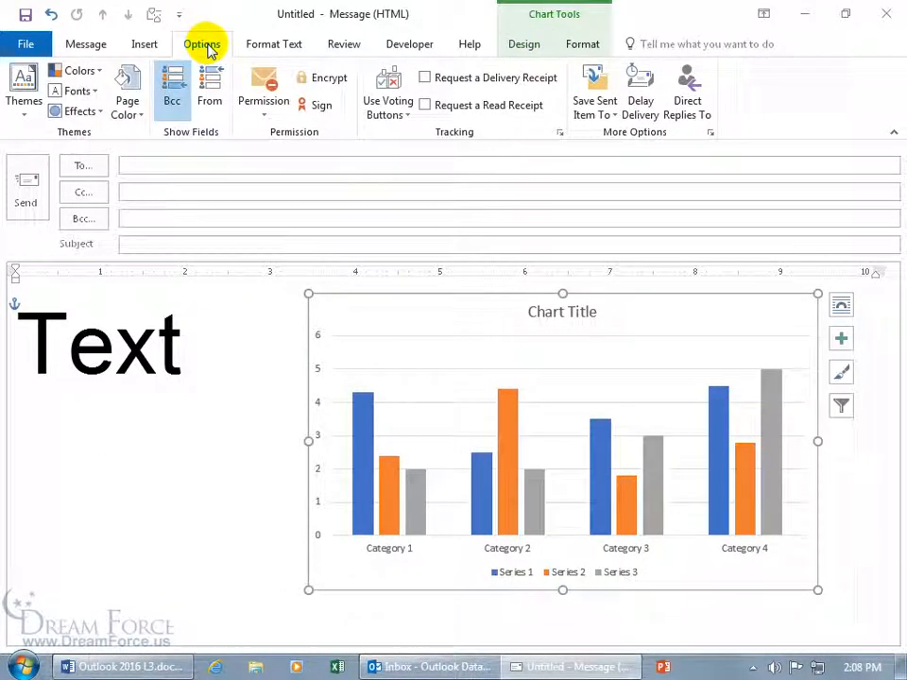
left_click(94, 74)
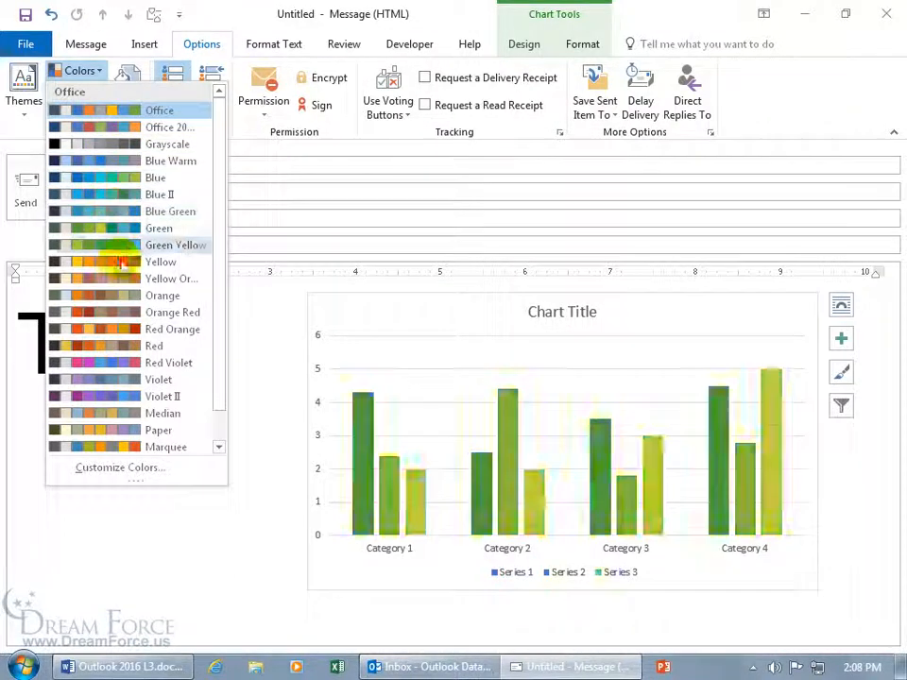
left_click(118, 467)
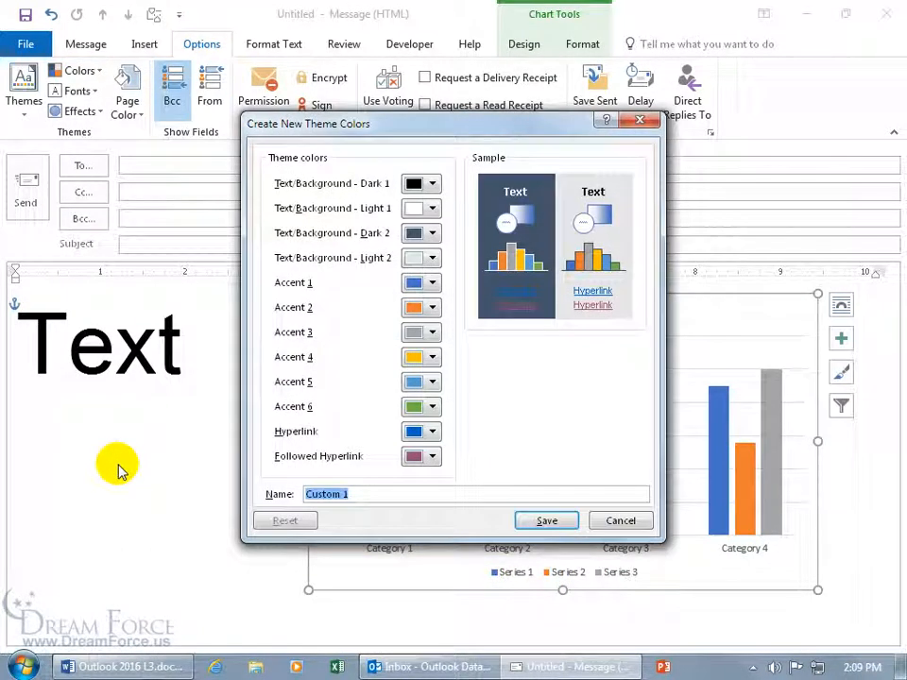
left_click_drag(391, 137, 325, 167)
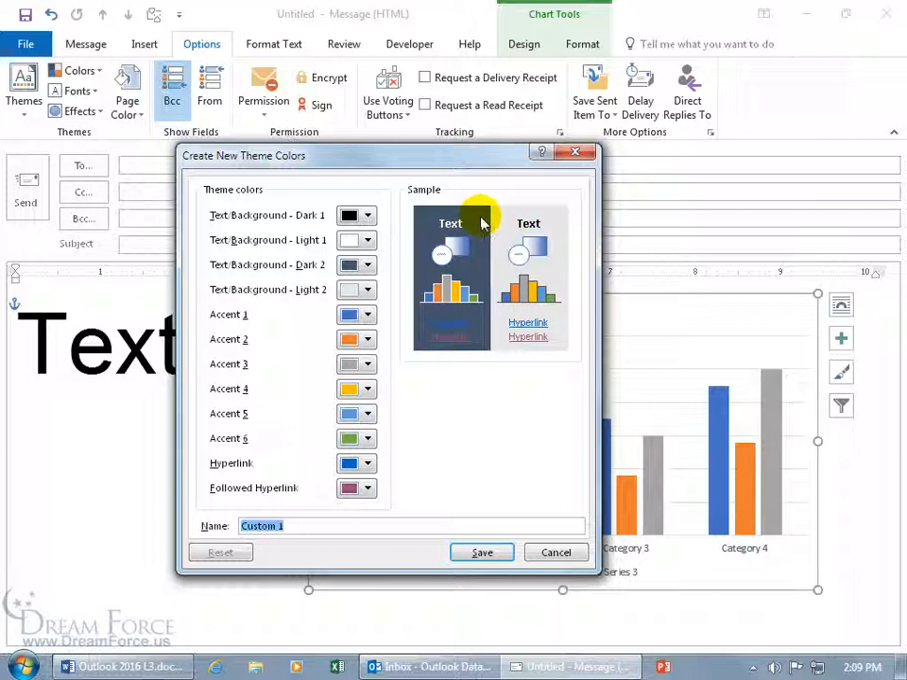
left_click(368, 216)
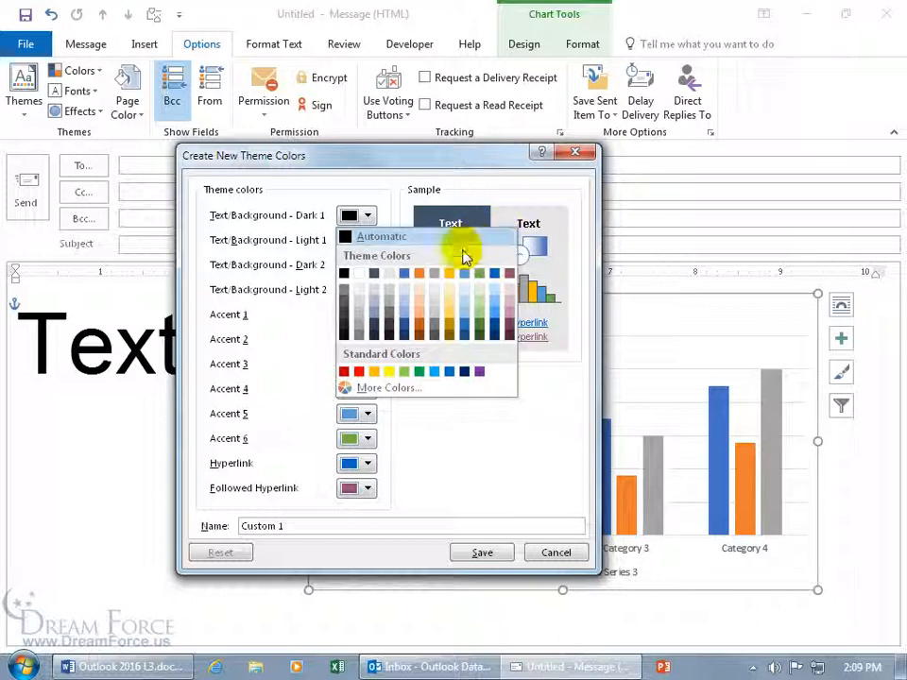
left_click(451, 373)
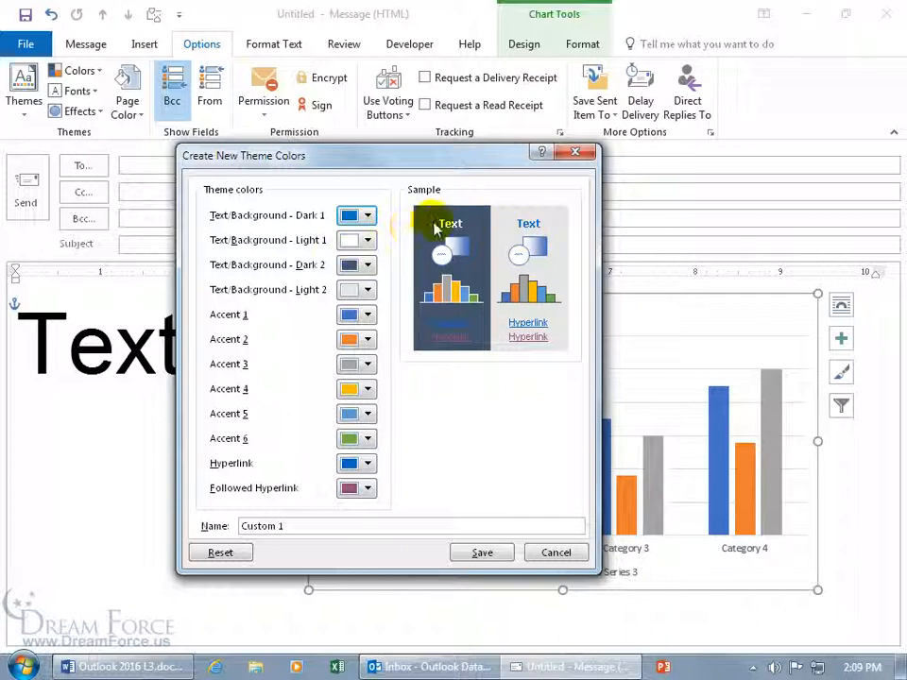
left_click(364, 240)
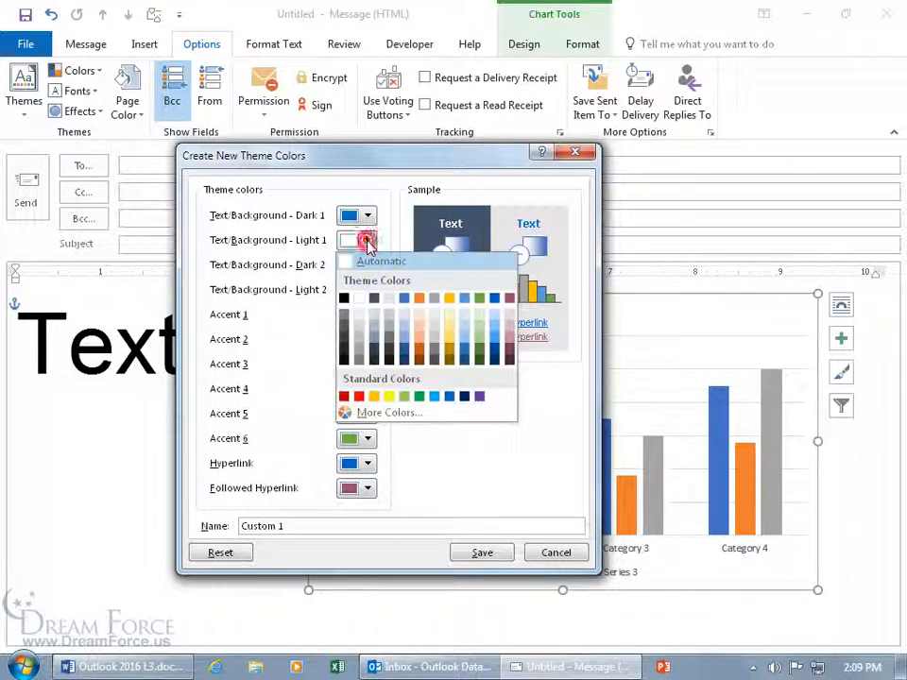
left_click(449, 328)
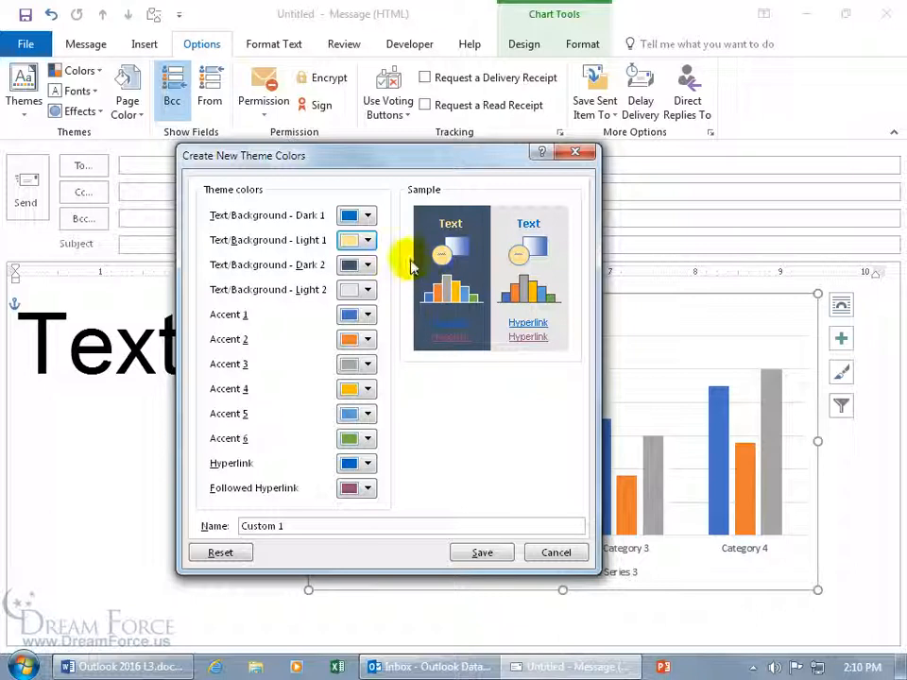
Step: Set Text/Background - Dark 2 to Orange, Accent 2, Darker 50% and Text/Background - Light 2 to the lightest green theme color
left_click(368, 266)
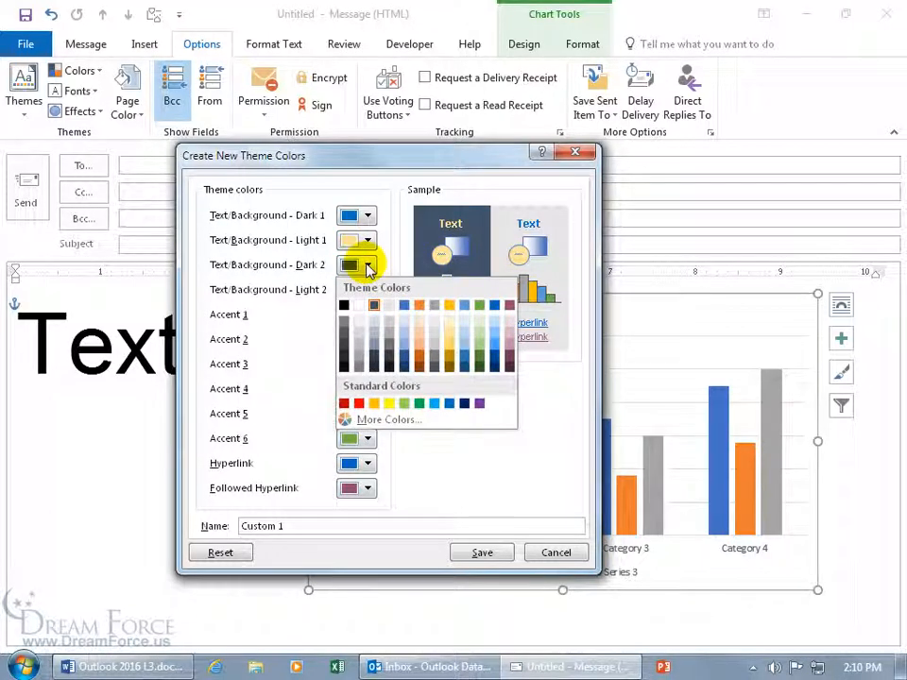
left_click(463, 361)
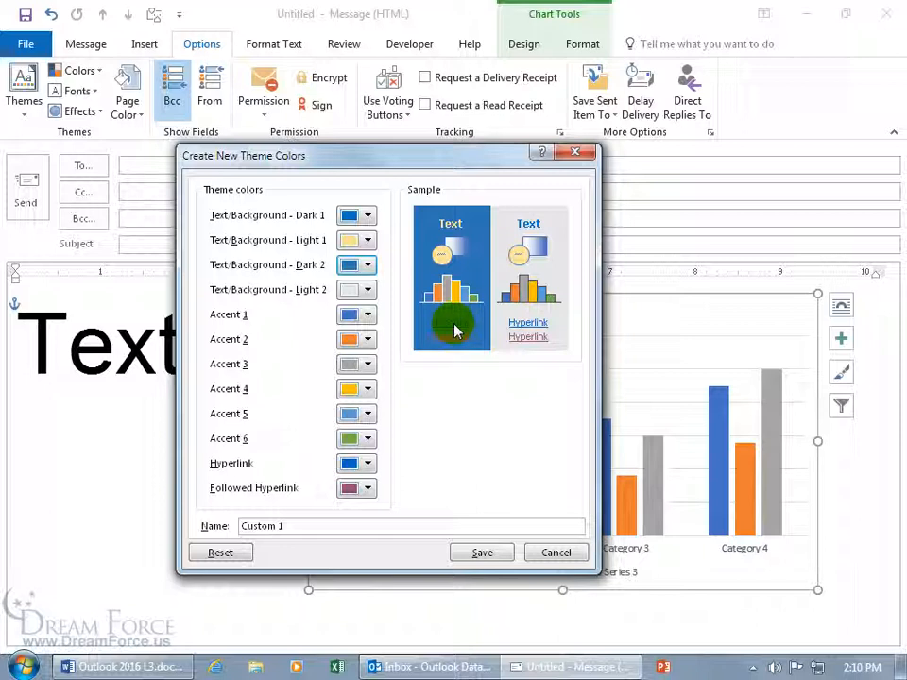
left_click(369, 265)
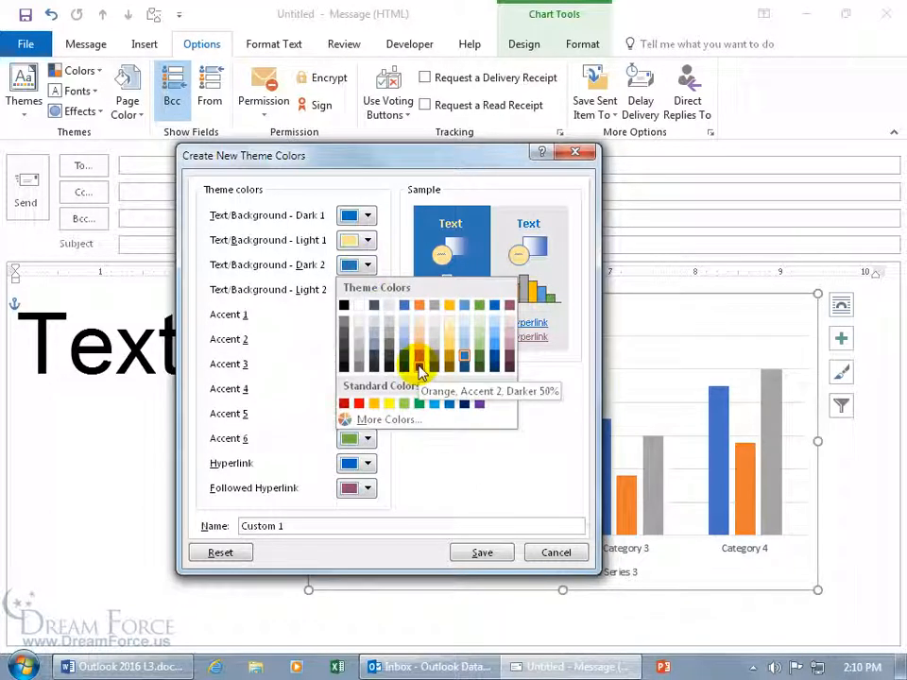
left_click(420, 369)
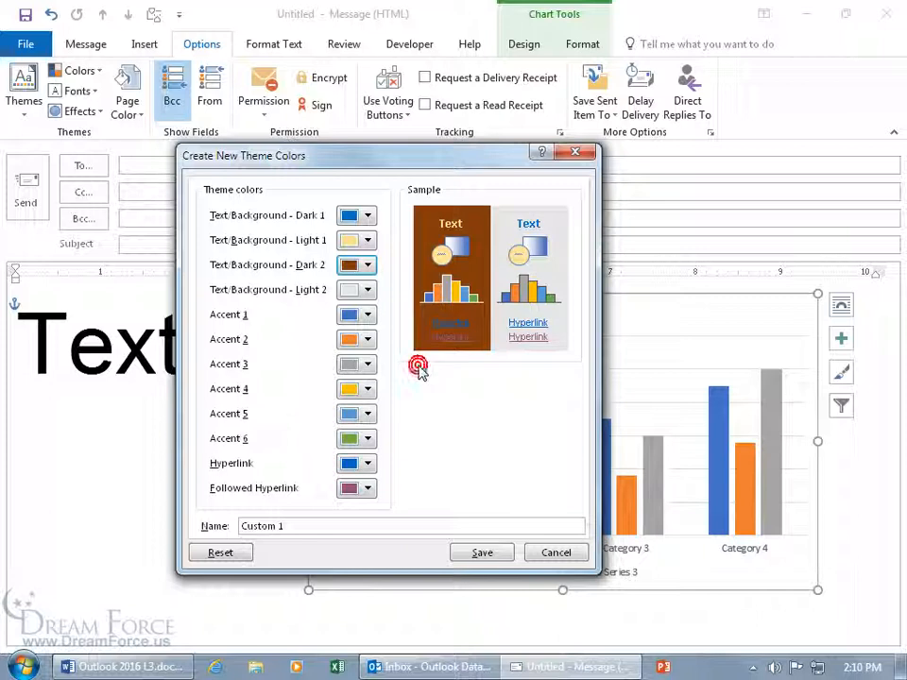
left_click(369, 290)
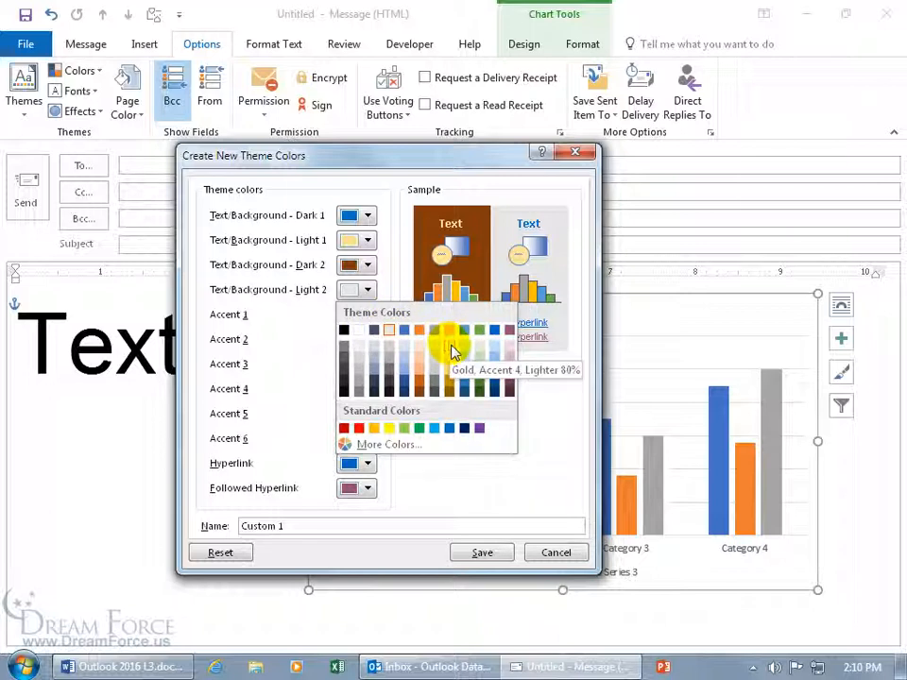
left_click(478, 352)
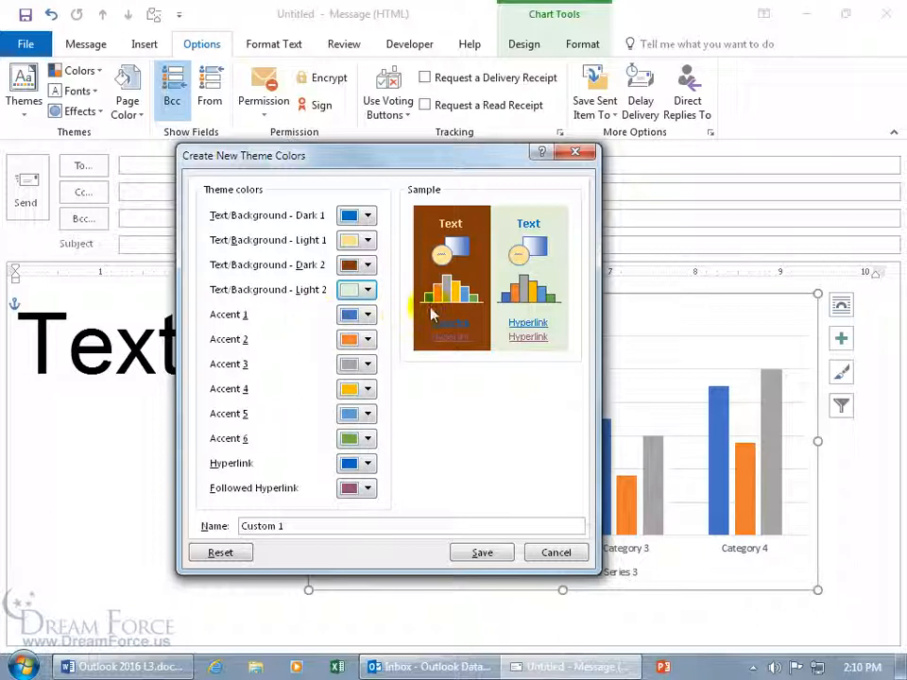
Step: Set the Accent 1 theme color to the plum base color at the end of the theme palette
left_click(354, 319)
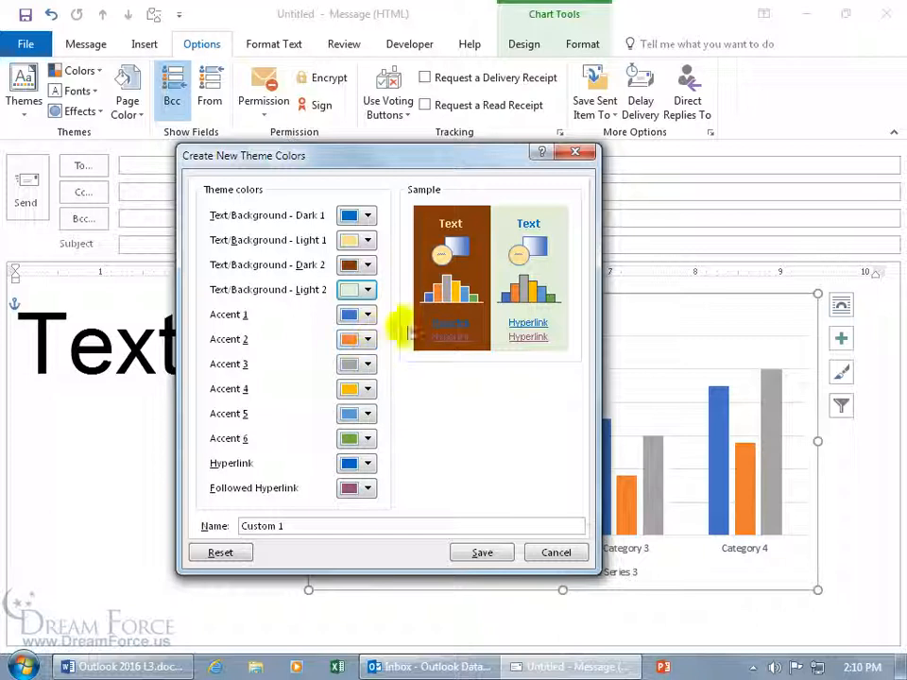
left_click(369, 316)
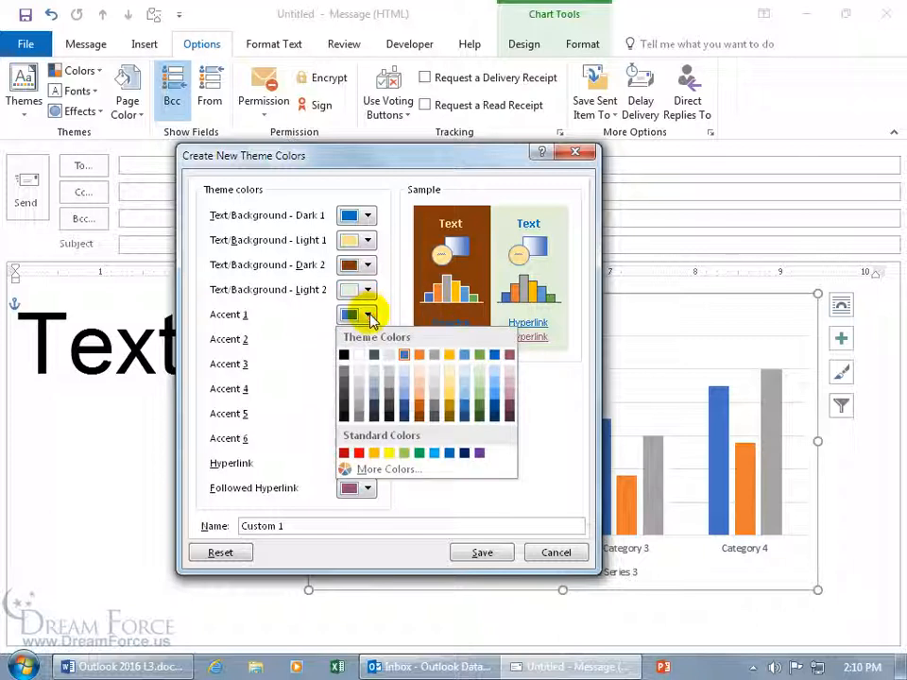
left_click(511, 357)
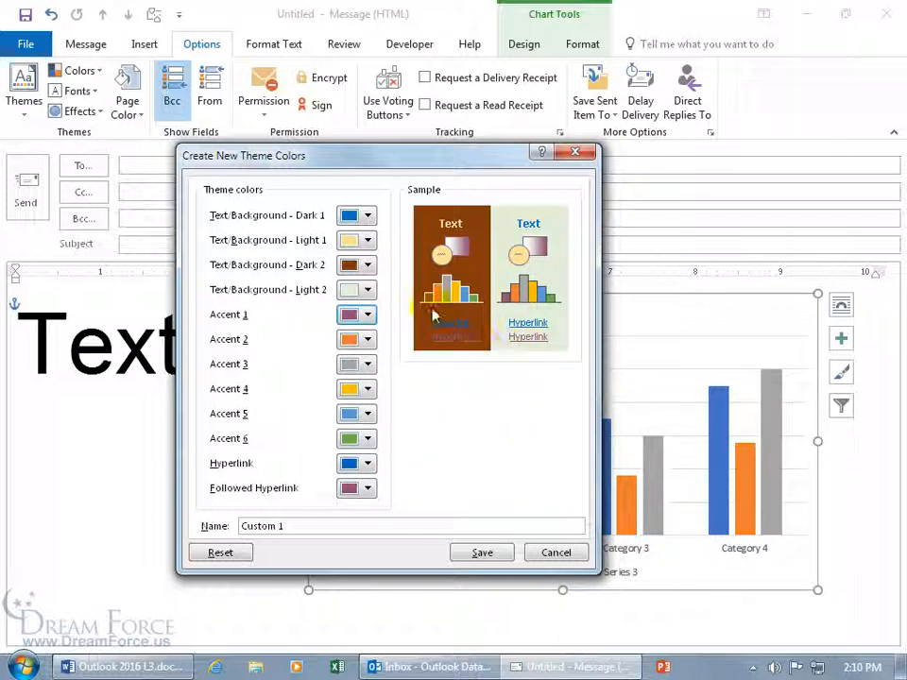
Step: Set the Accent 3 theme color to dark green and the Followed Hyperlink color to standard green
left_click(368, 366)
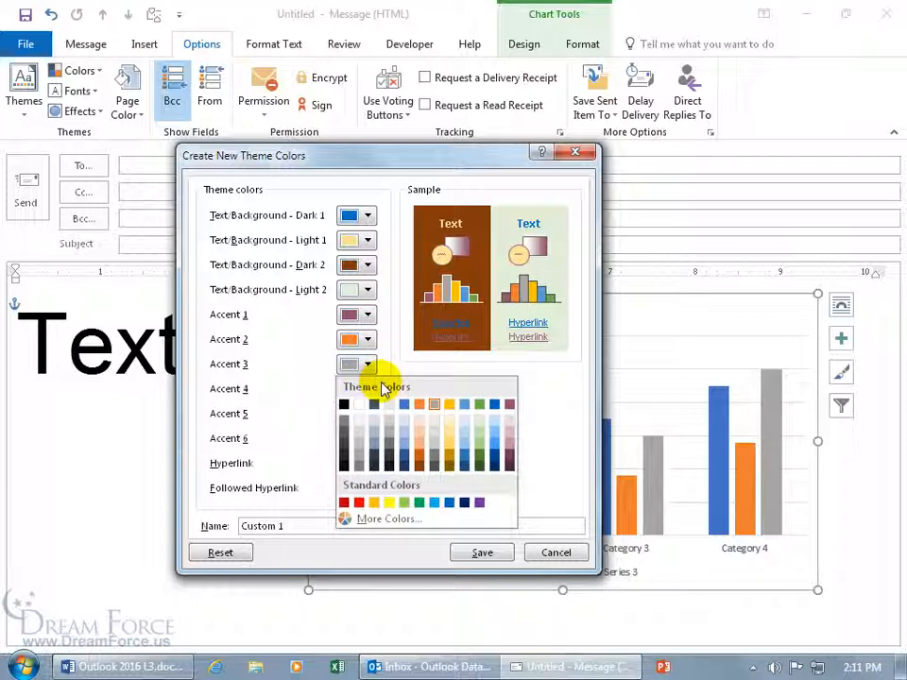
left_click(478, 460)
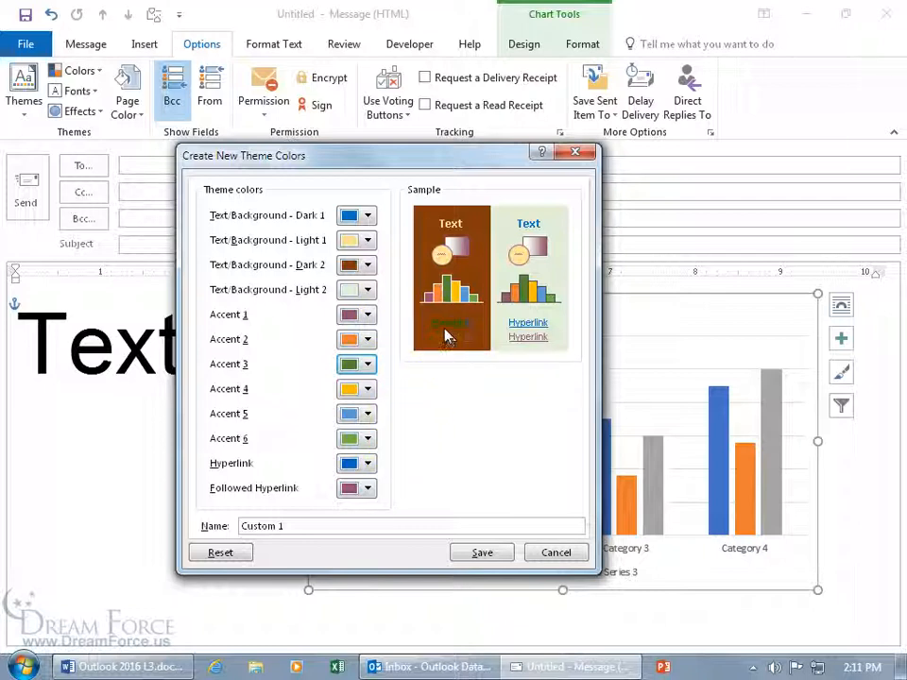
left_click(370, 493)
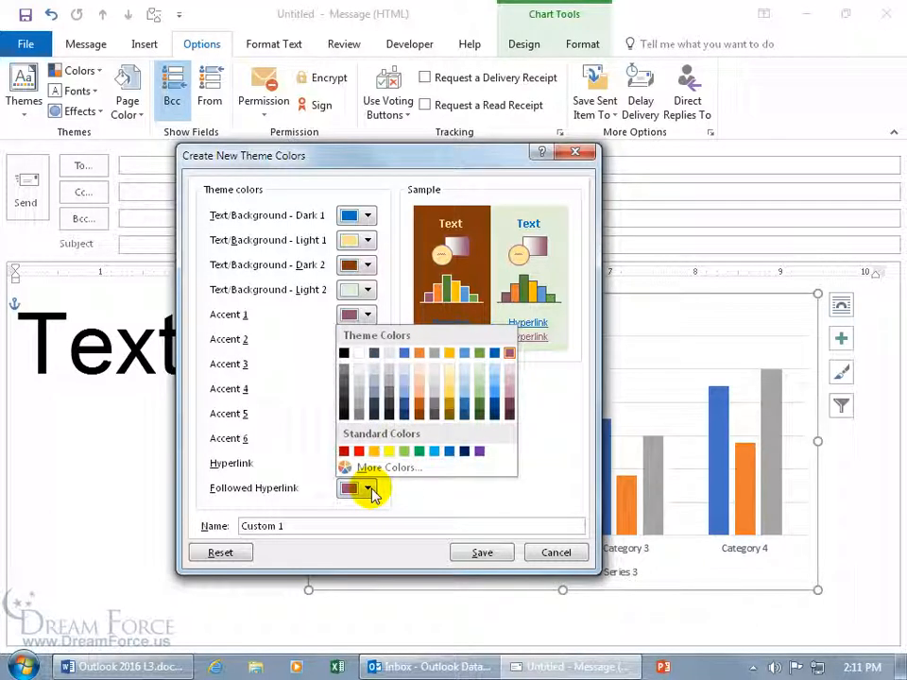
left_click(420, 452)
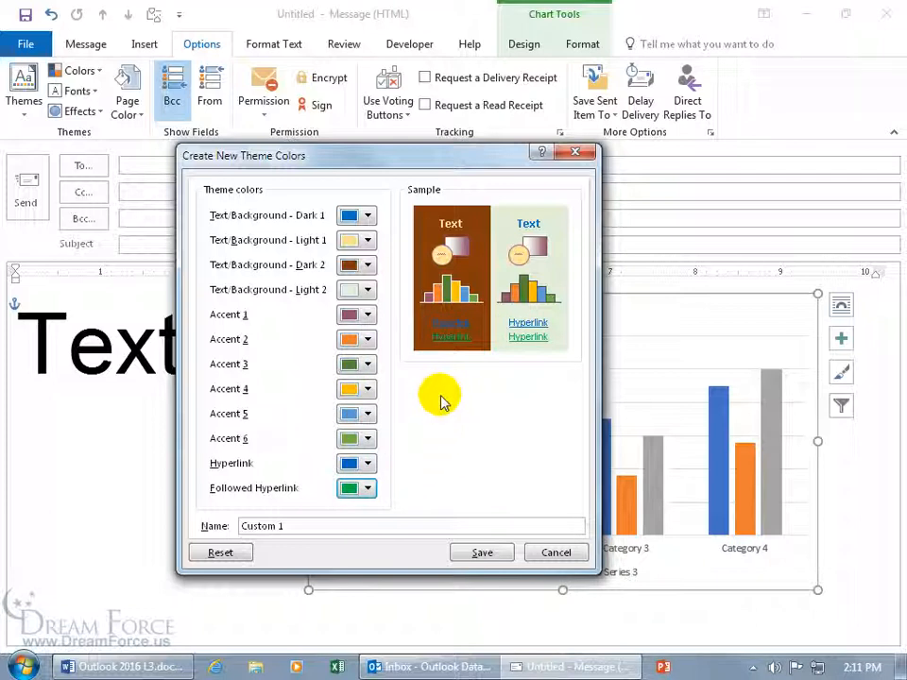
Step: Set the Text/Background - Dark 2 theme color to a darker Accent 5 blue and the Hyperlink color to dark gold
left_click(368, 266)
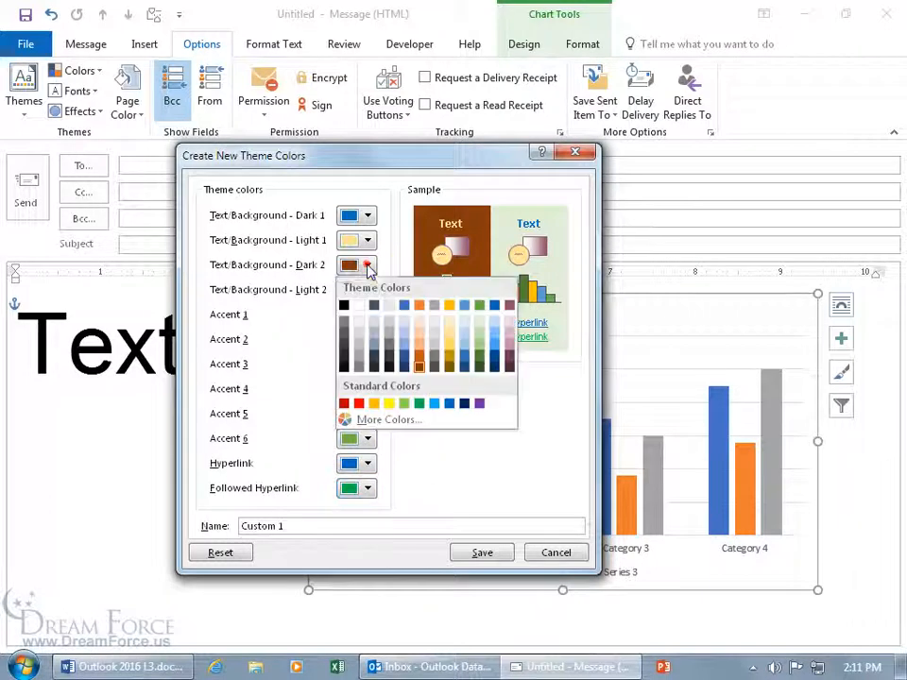
left_click(465, 362)
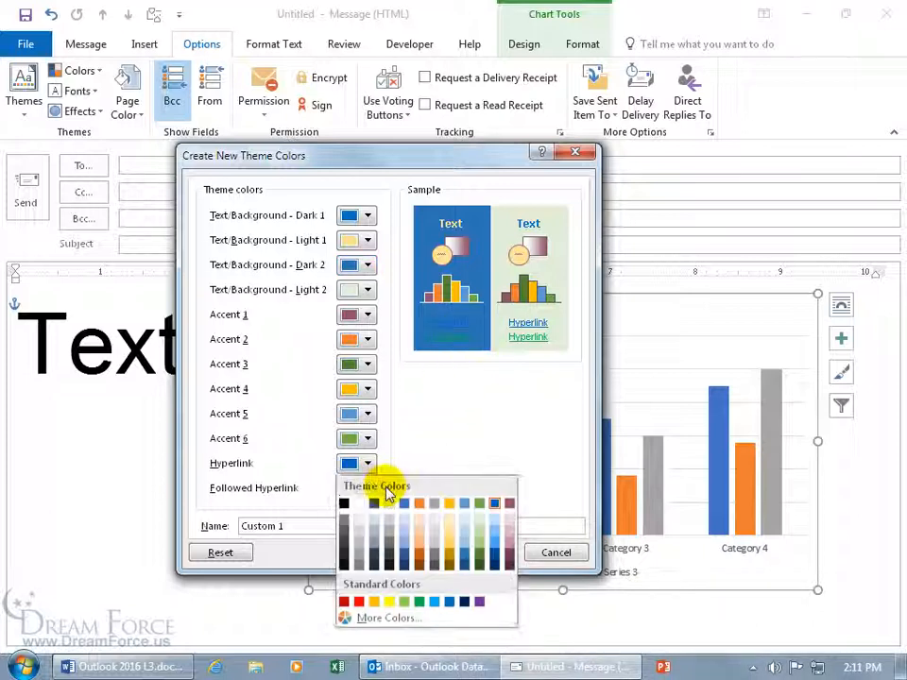
left_click(450, 558)
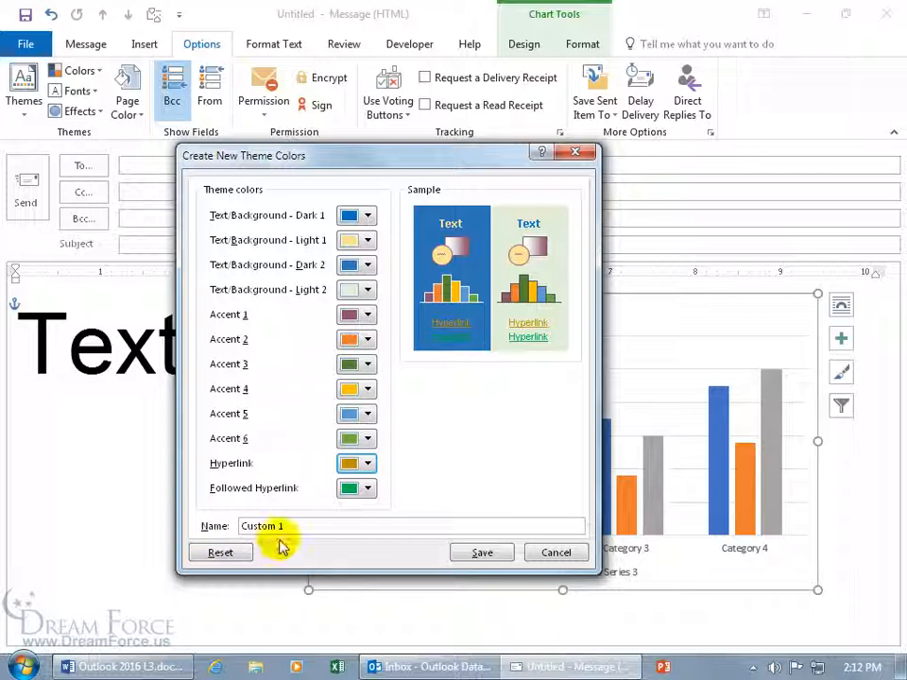
Step: Name the custom theme color set "Spiffy" and save it
left_click_drag(291, 528, 189, 537)
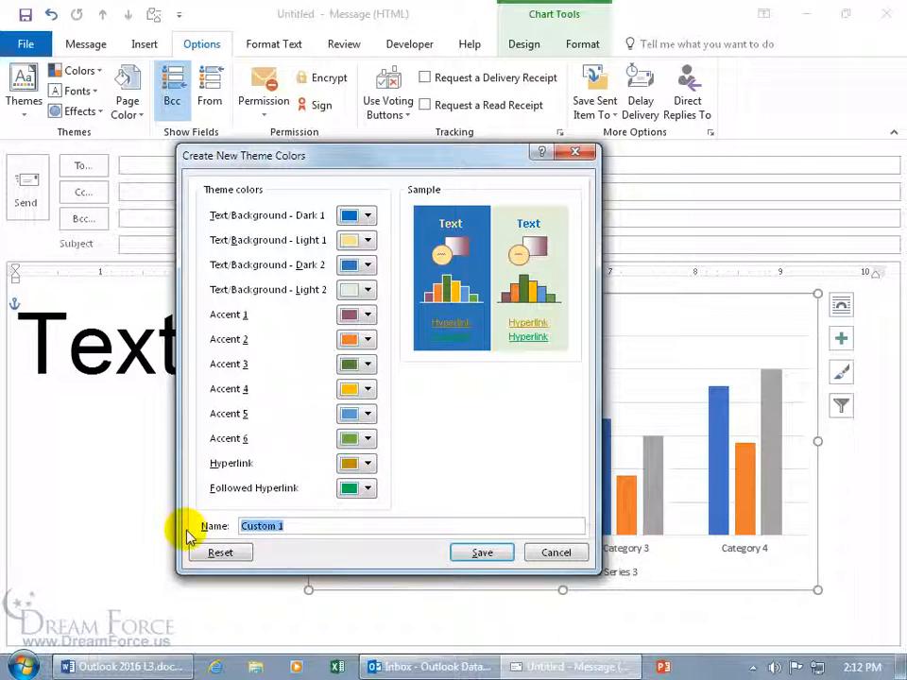
type("Spiffy")
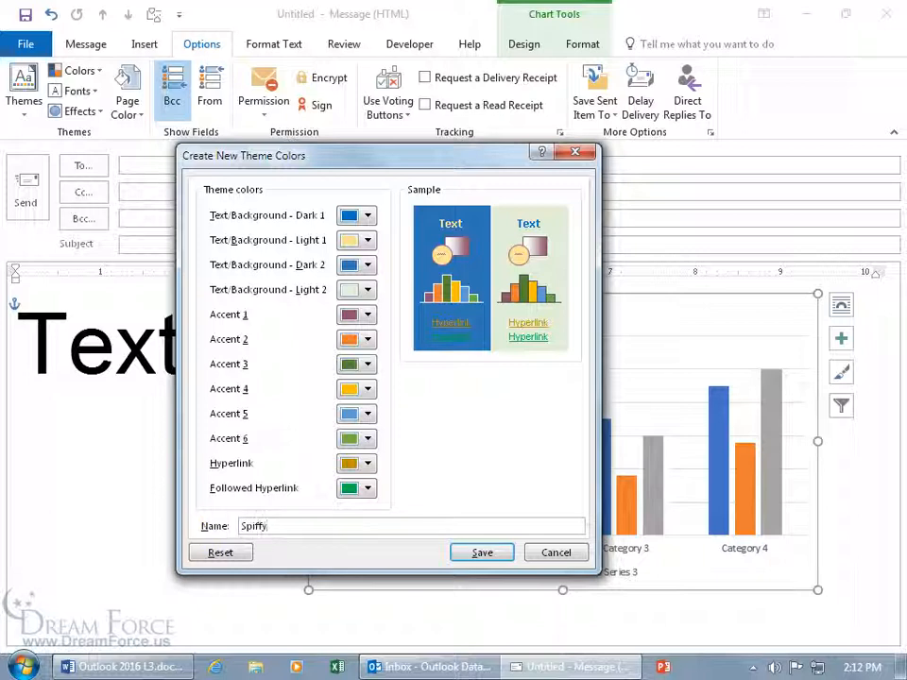
left_click(498, 551)
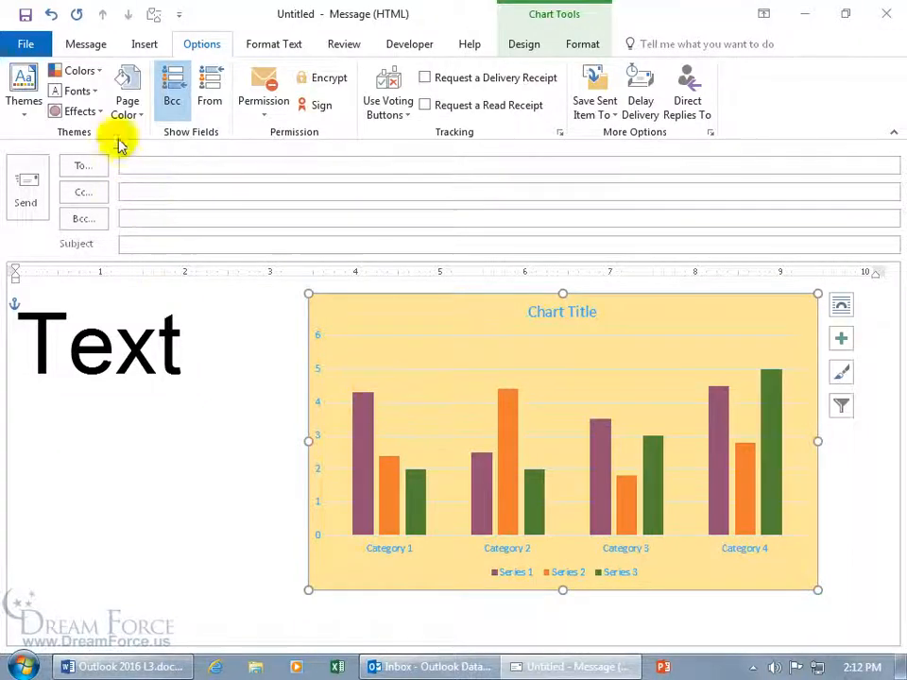
Step: Open the custom Spiffy theme colors for editing and close them without making changes
left_click(91, 72)
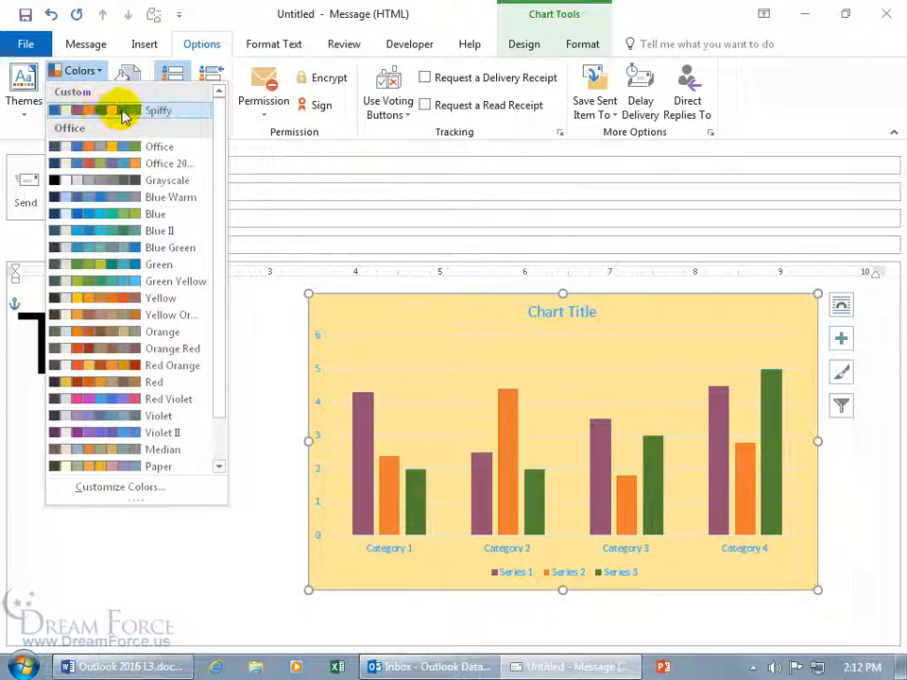
right_click(123, 112)
left_click(156, 117)
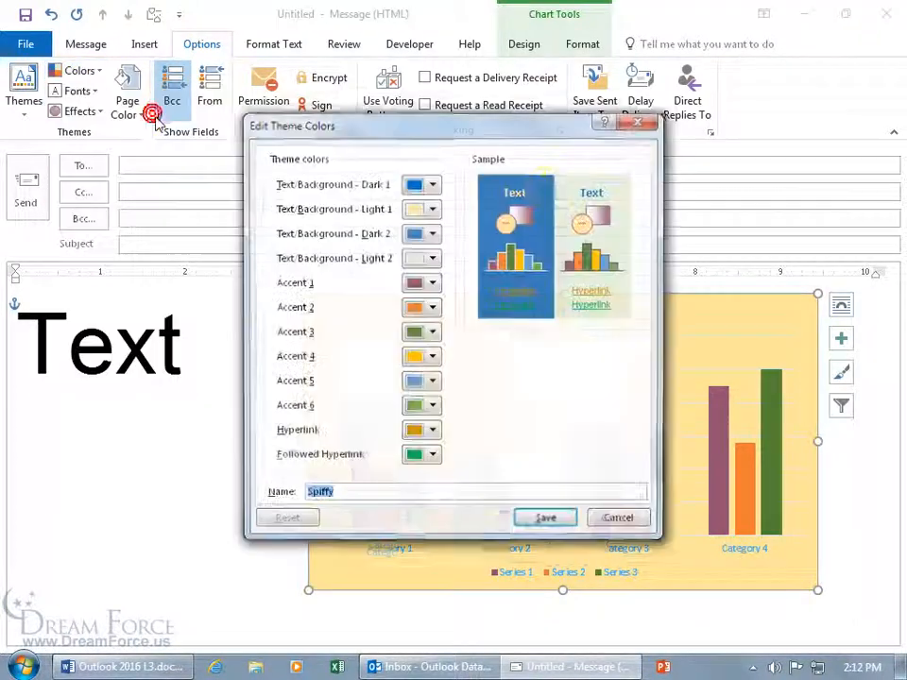
left_click(640, 123)
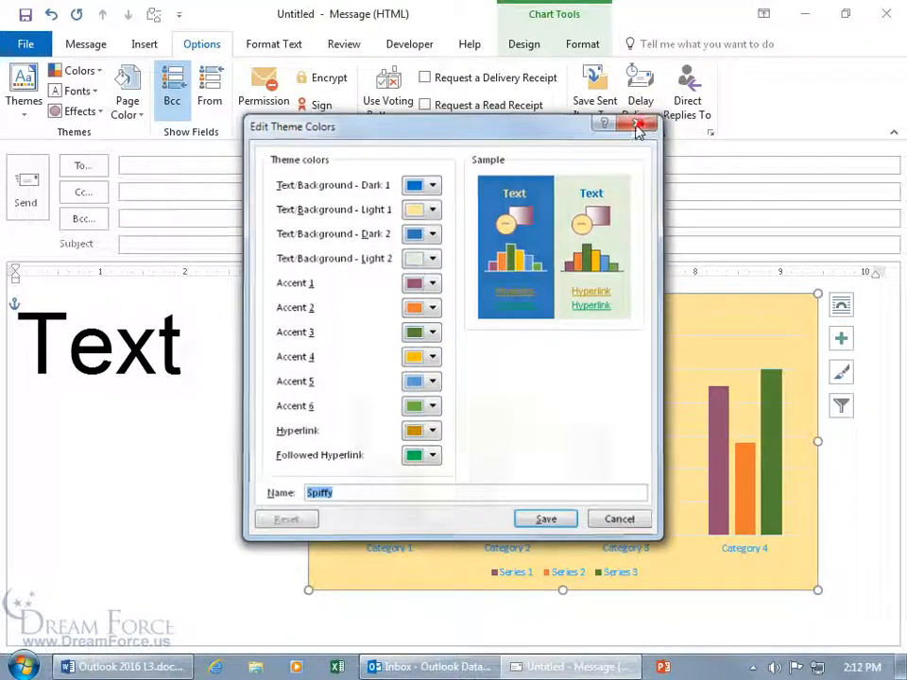
Step: Apply the Calibri-Cambria theme font set to the message
left_click(94, 91)
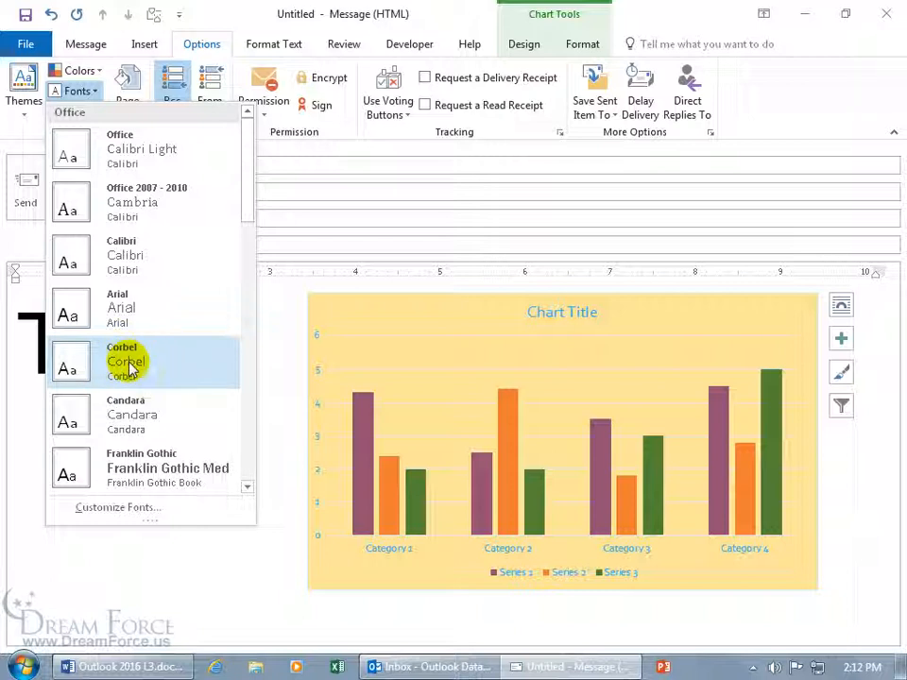
left_click_drag(244, 220, 246, 369)
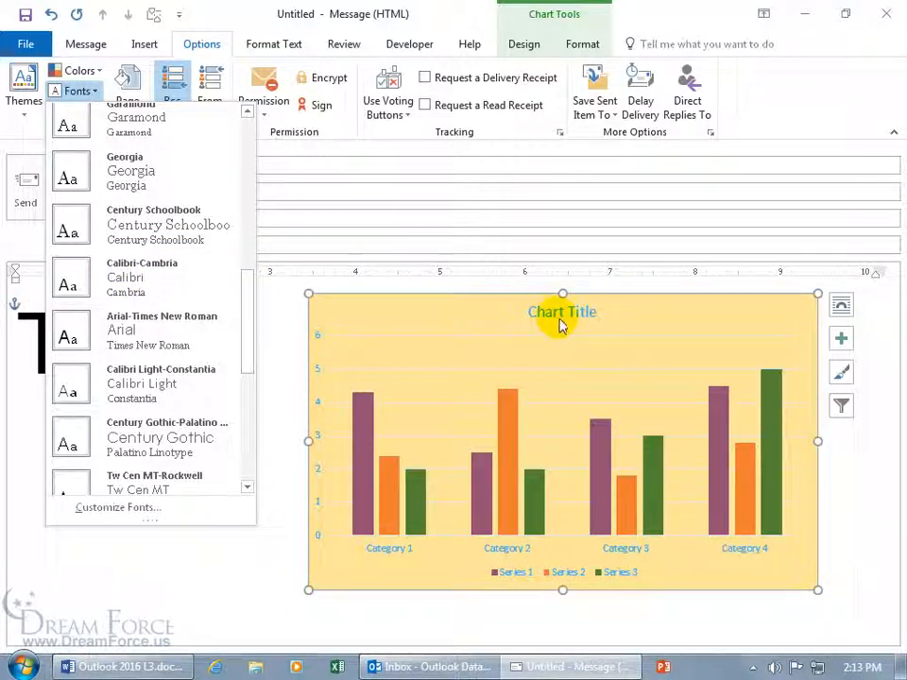
left_click(186, 296)
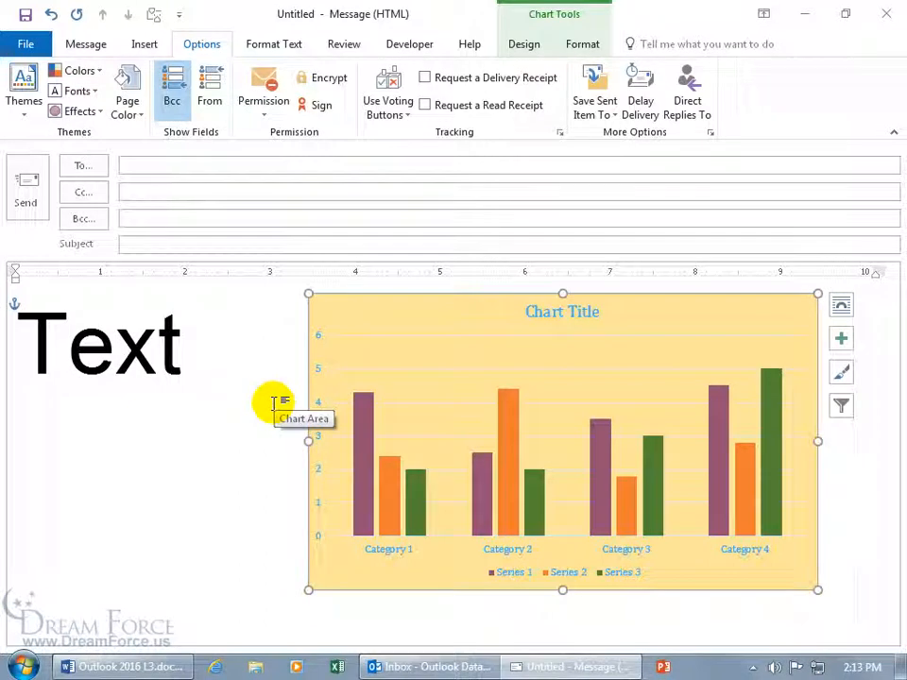
Step: Change the font of the word "Text" to the theme font Cambria (Body)
left_click(130, 352)
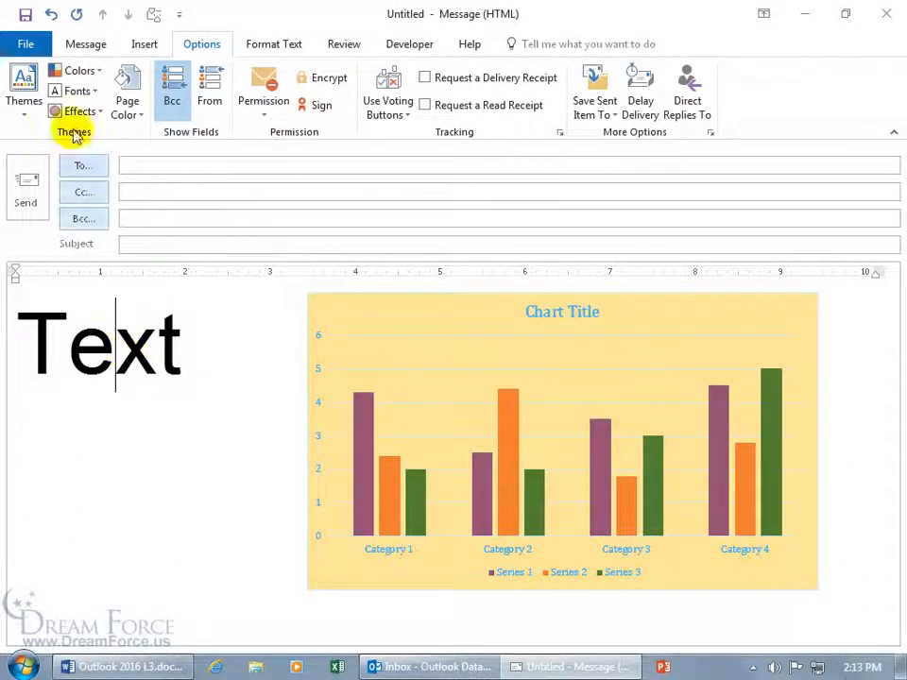
left_click(85, 45)
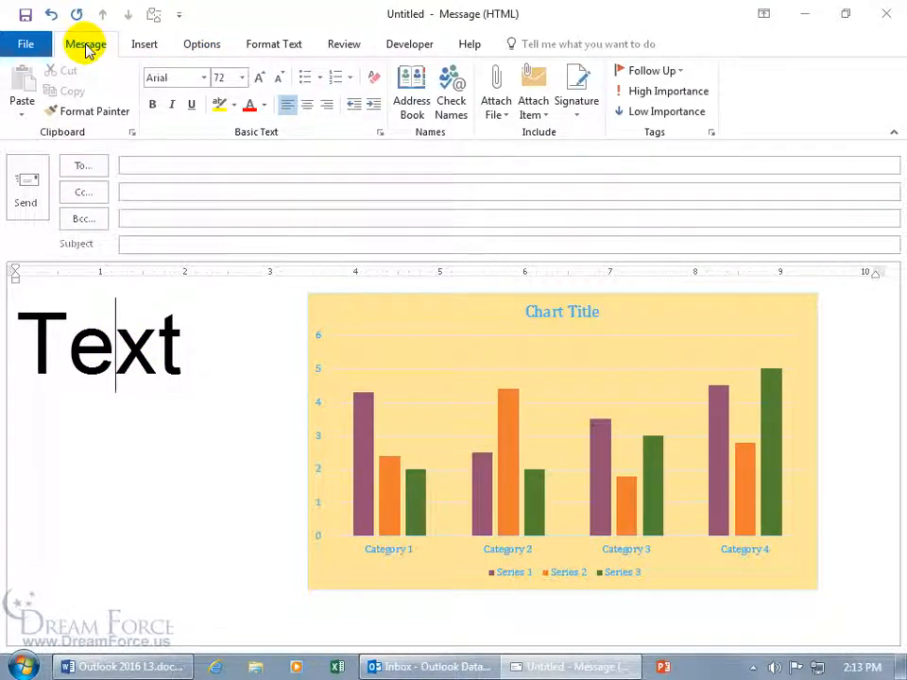
left_click(205, 78)
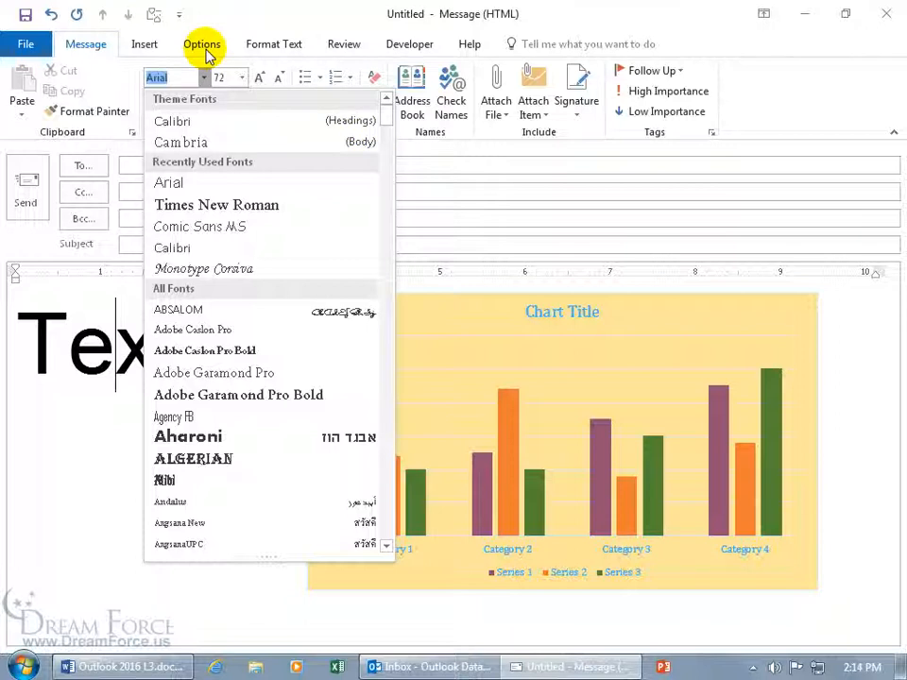
left_click(232, 141)
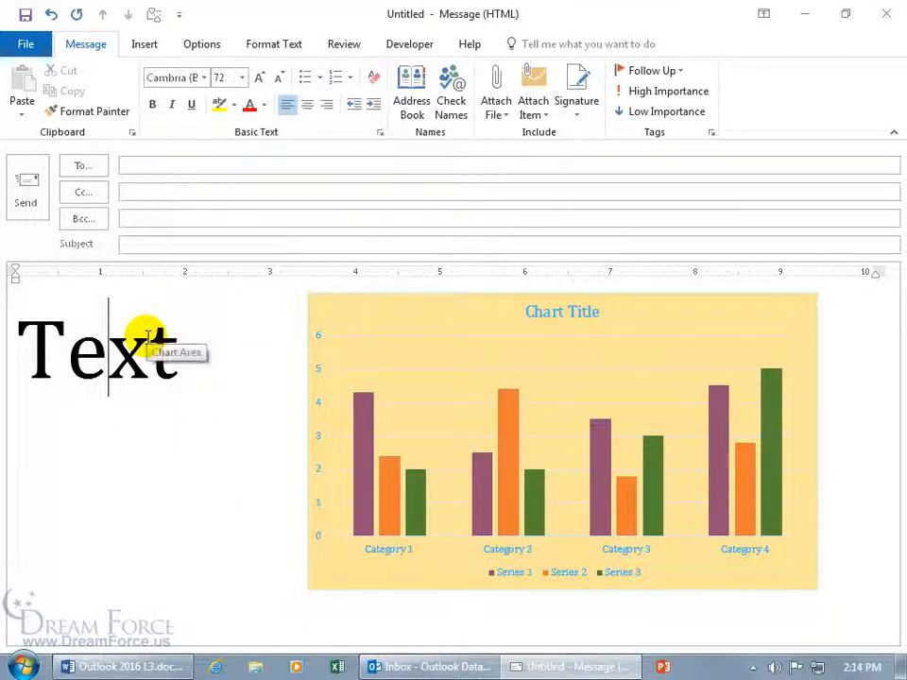
Step: Examine the available theme font sets and compare them with the heading and body theme fonts offered for the message text
left_click(201, 45)
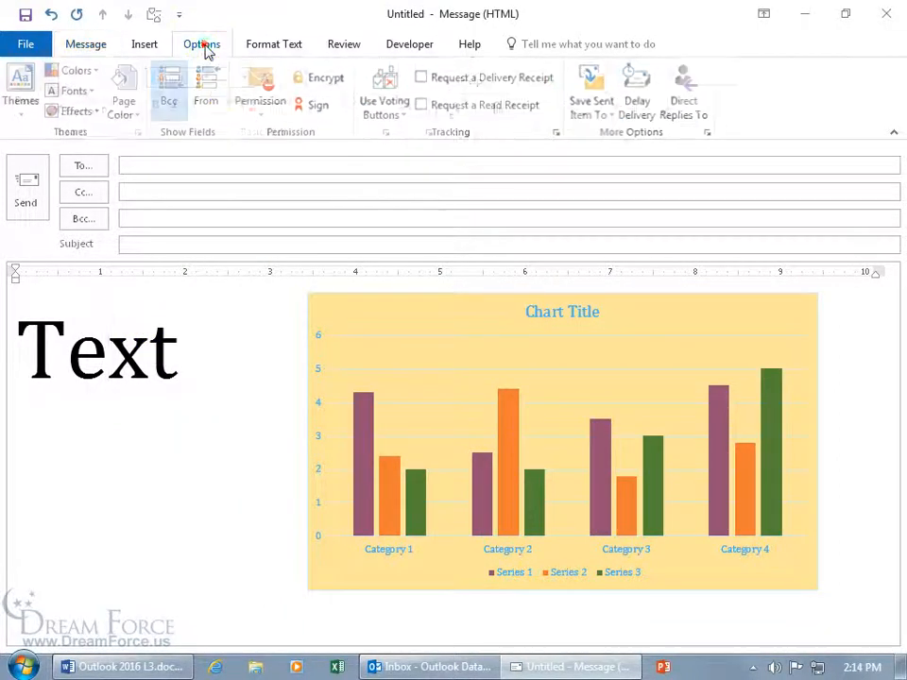
left_click(79, 91)
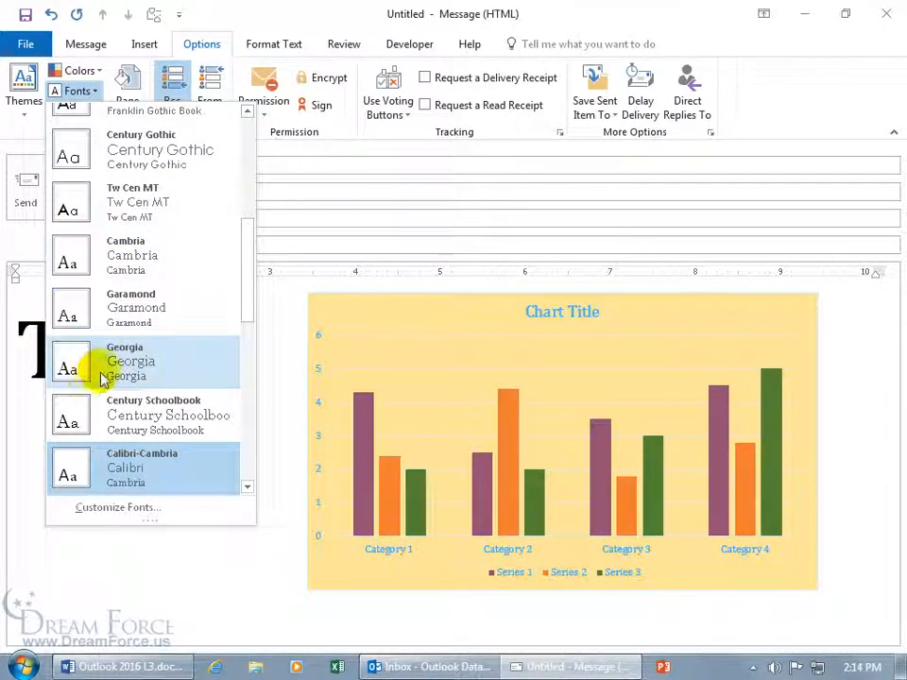
left_click(29, 342)
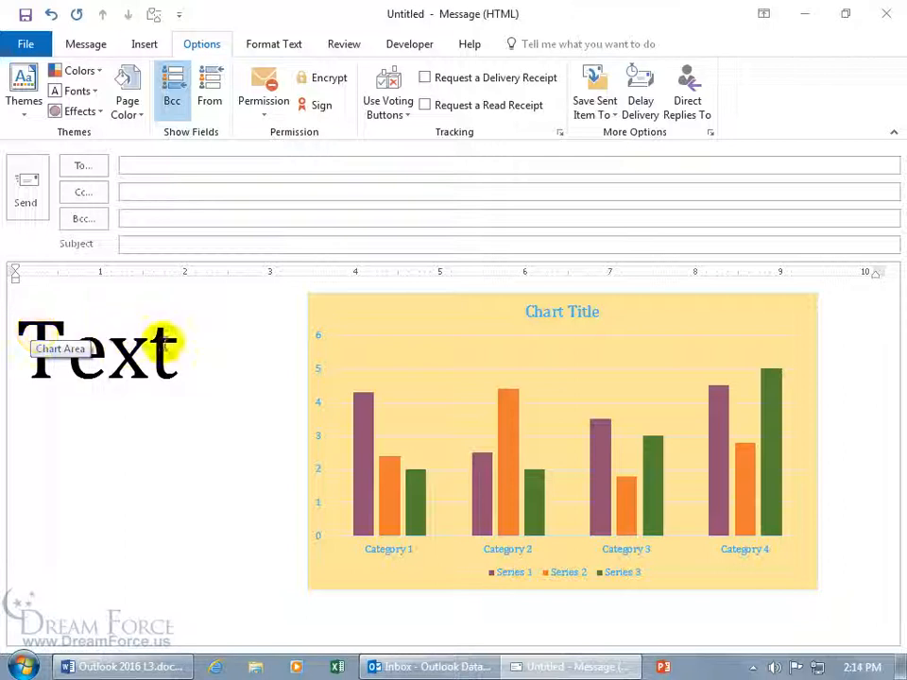
left_click(208, 360)
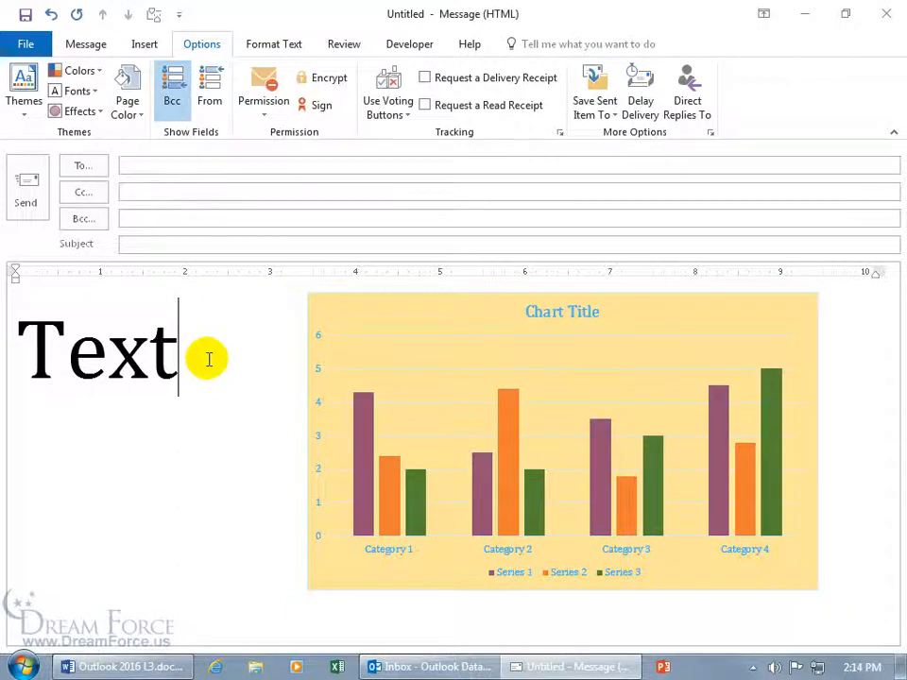
left_click(90, 91)
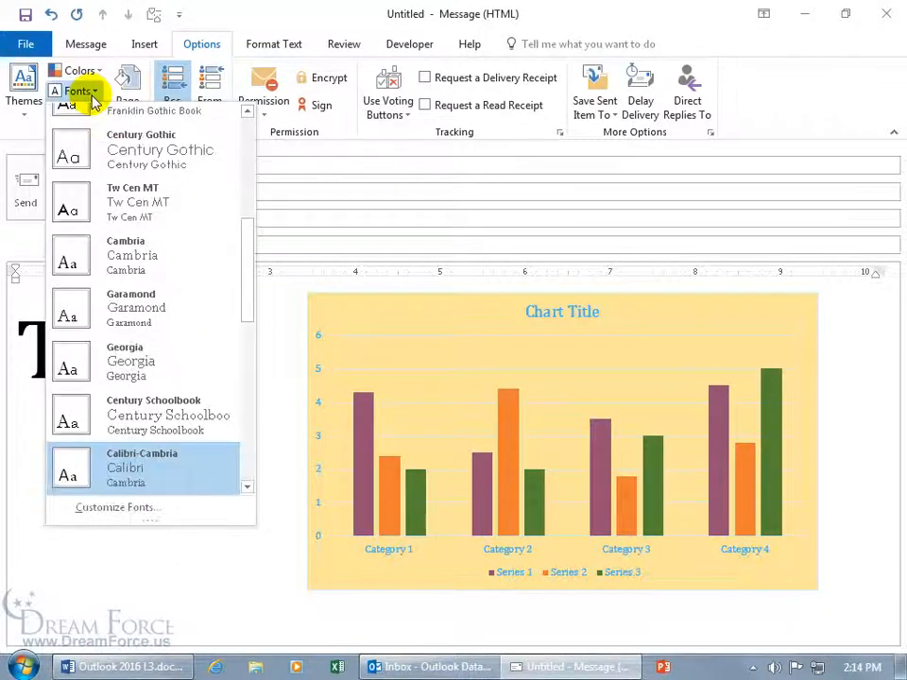
left_click(32, 136)
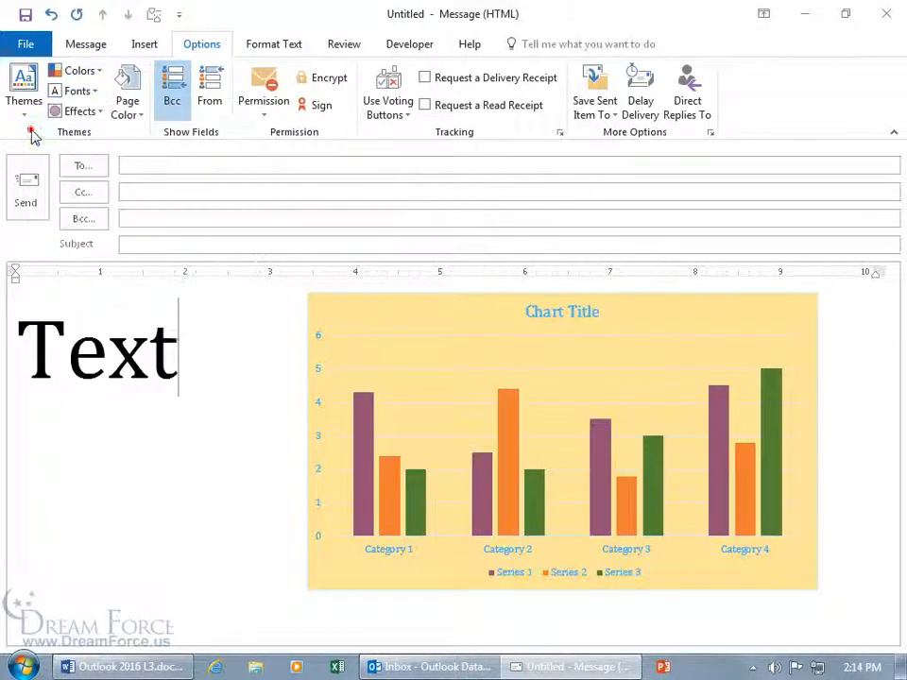
triple_click(67, 340)
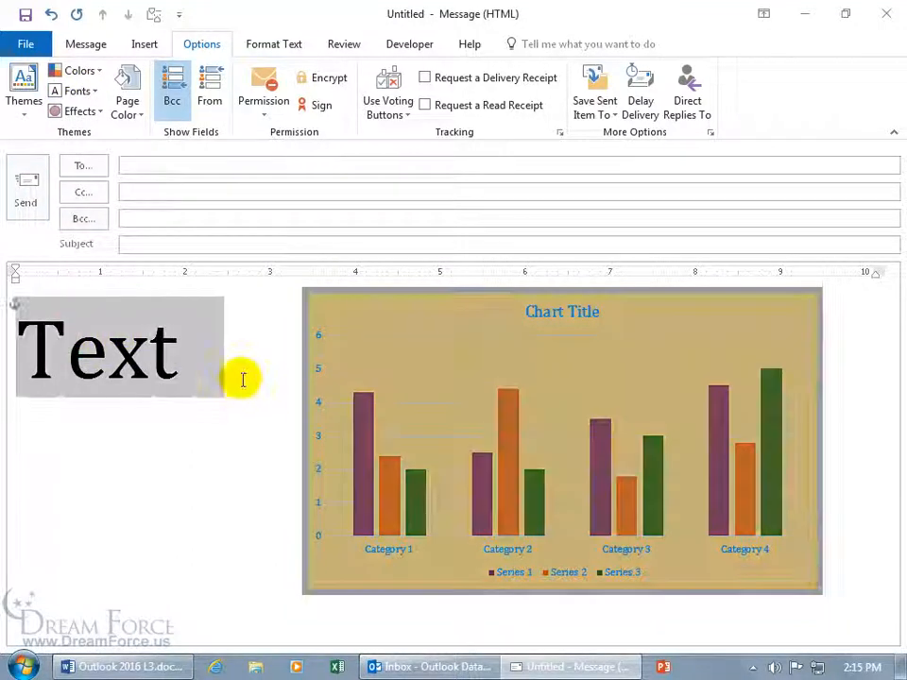
left_click(86, 44)
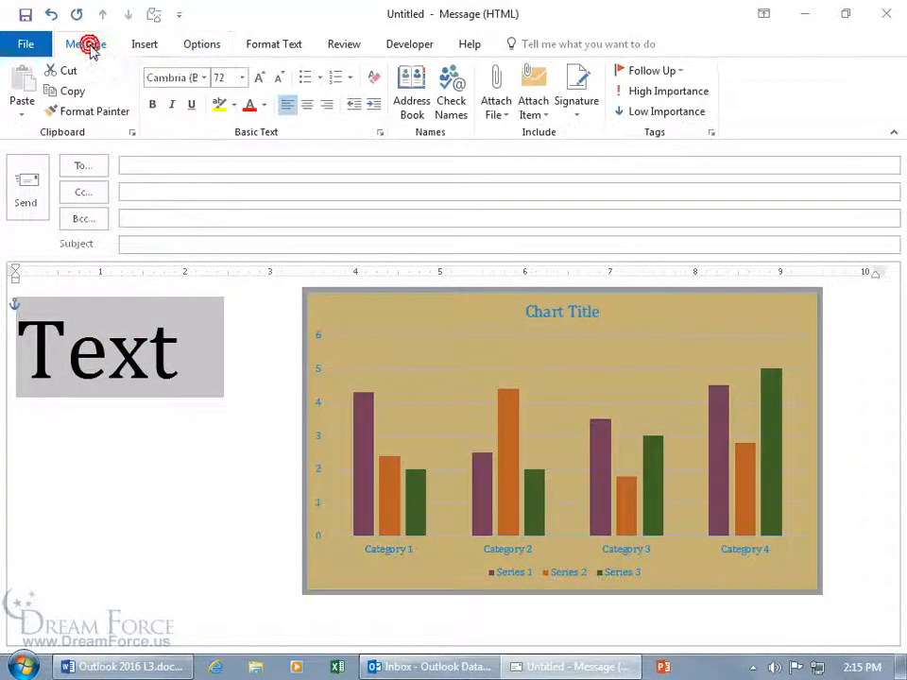
left_click(203, 77)
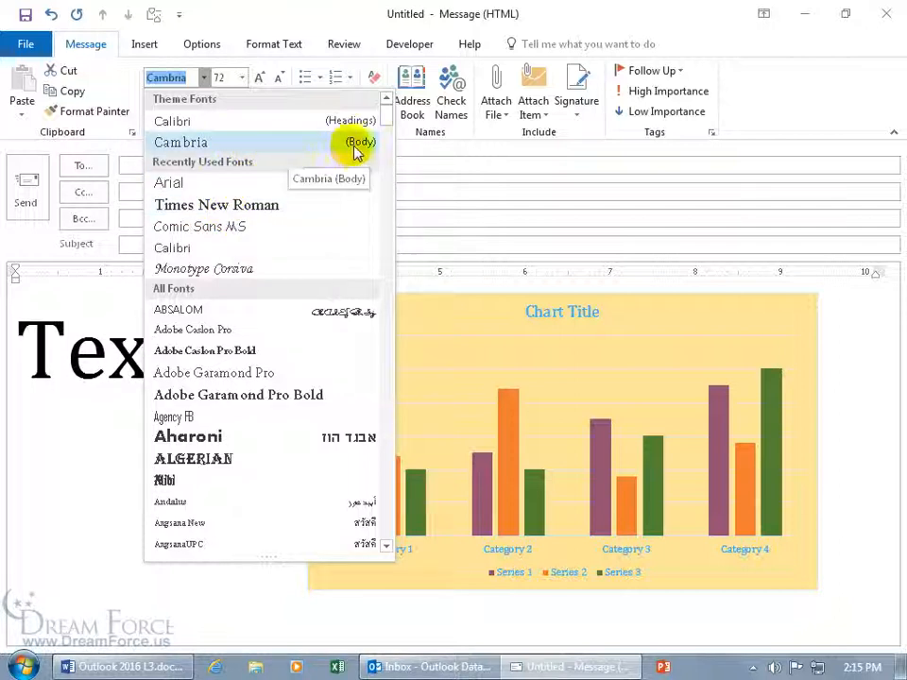
left_click(54, 338)
Step: Insert two lines above the word "Text" and enter "Heading" on the first one
left_click(27, 355)
key("Return")
key("Return")
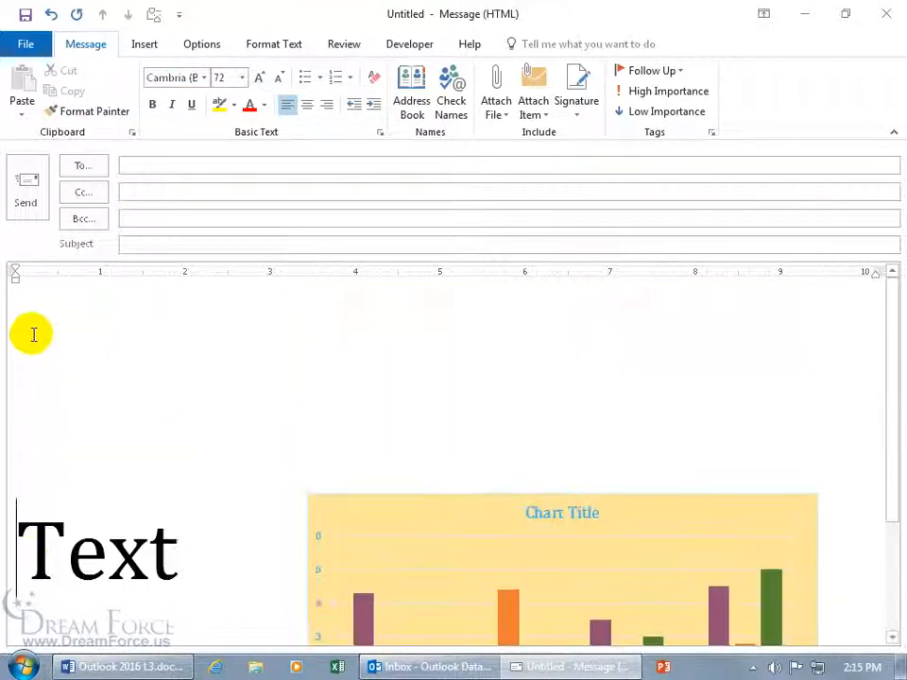
left_click(38, 368)
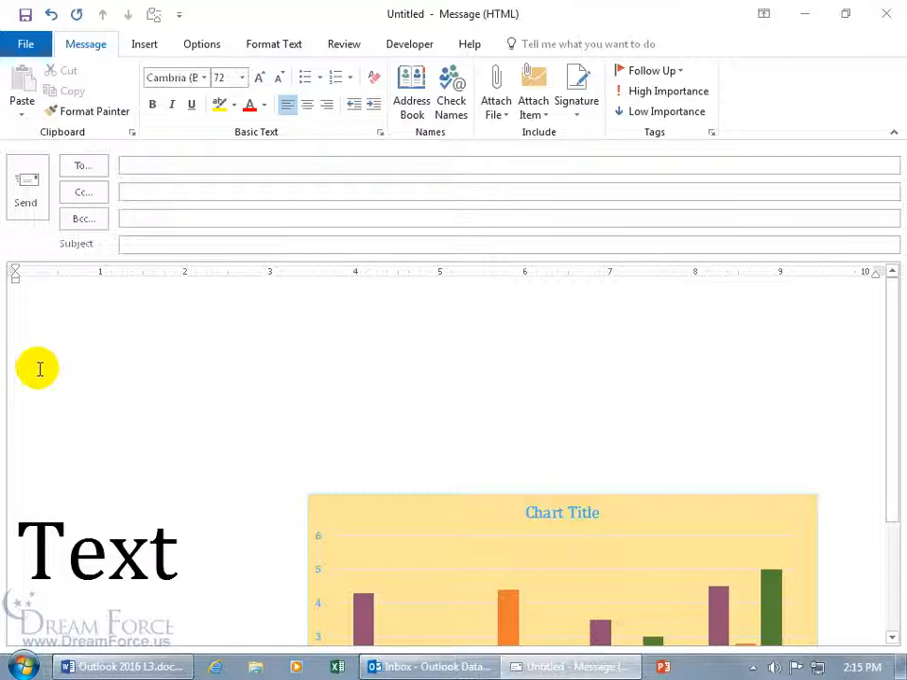
type("Heading")
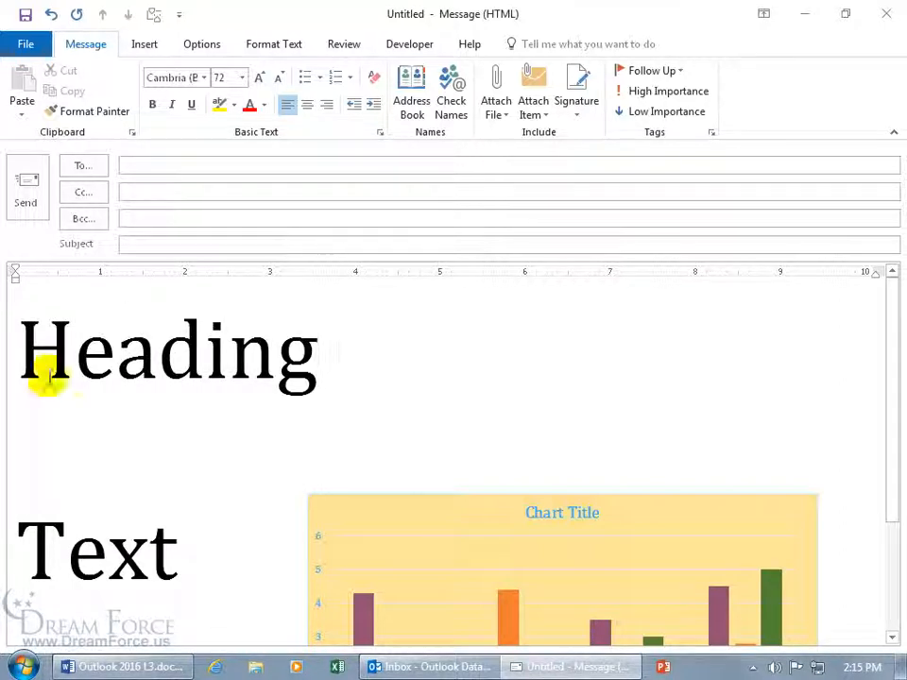
Step: Change the font of the word "Heading" to the theme font Calibri (Headings)
left_click_drag(304, 365, 13, 361)
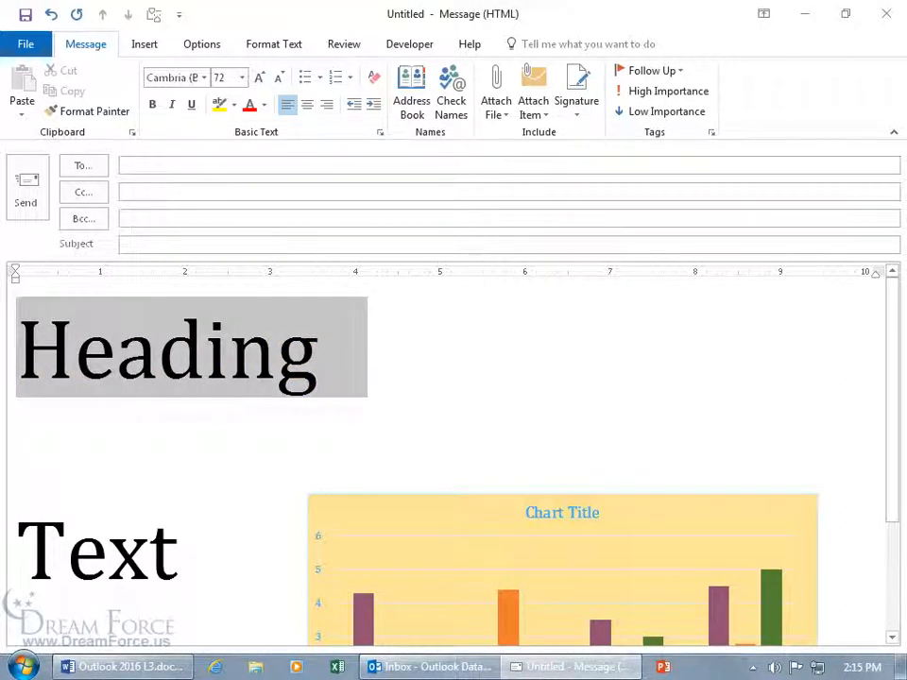
right_click(138, 349)
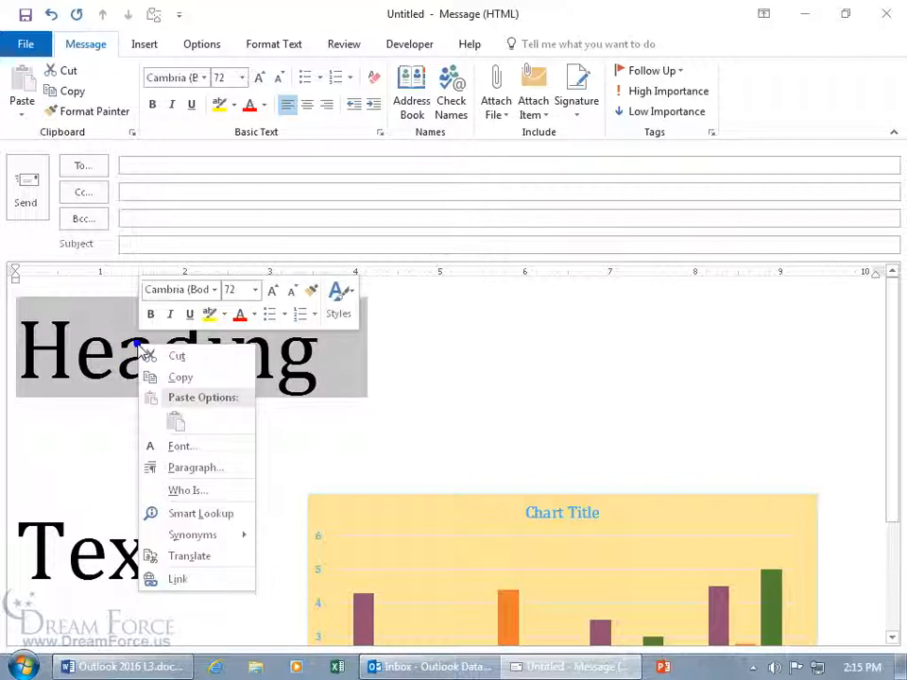
left_click(215, 291)
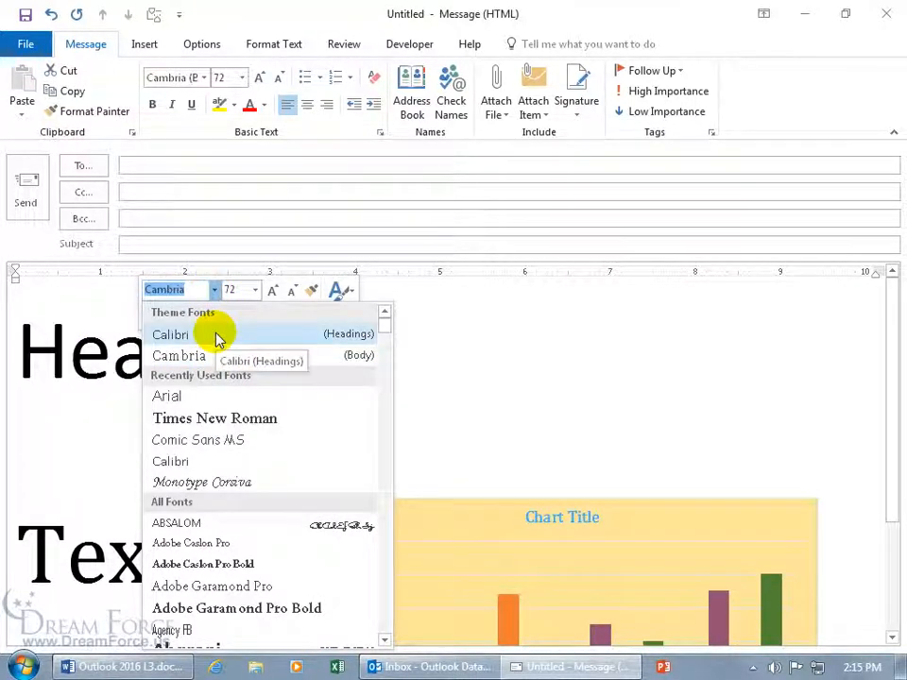
left_click(217, 336)
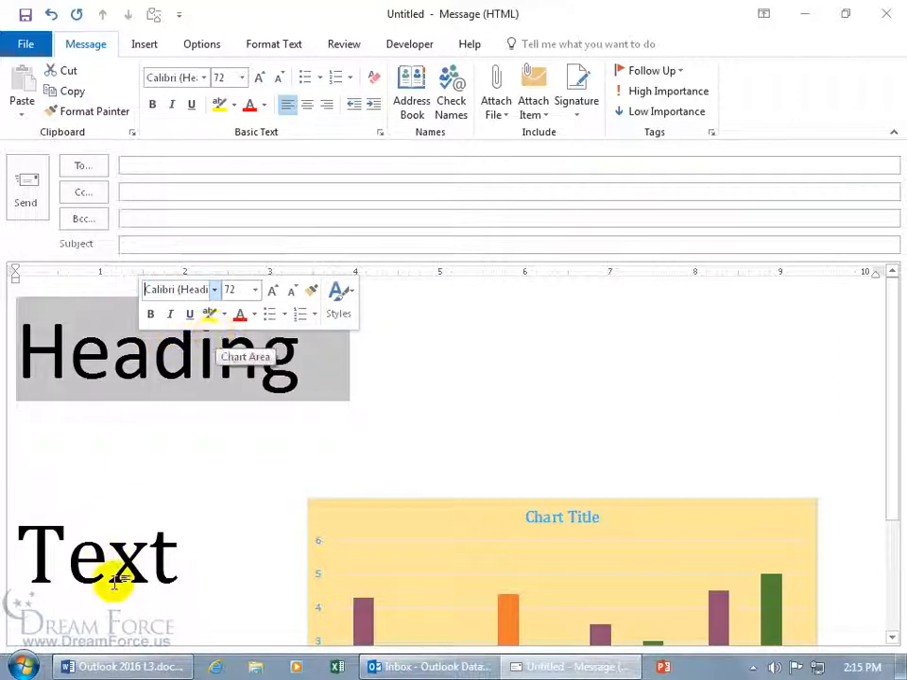
Step: Create a custom theme font set with Comic Sans MS as the heading font
left_click(111, 562)
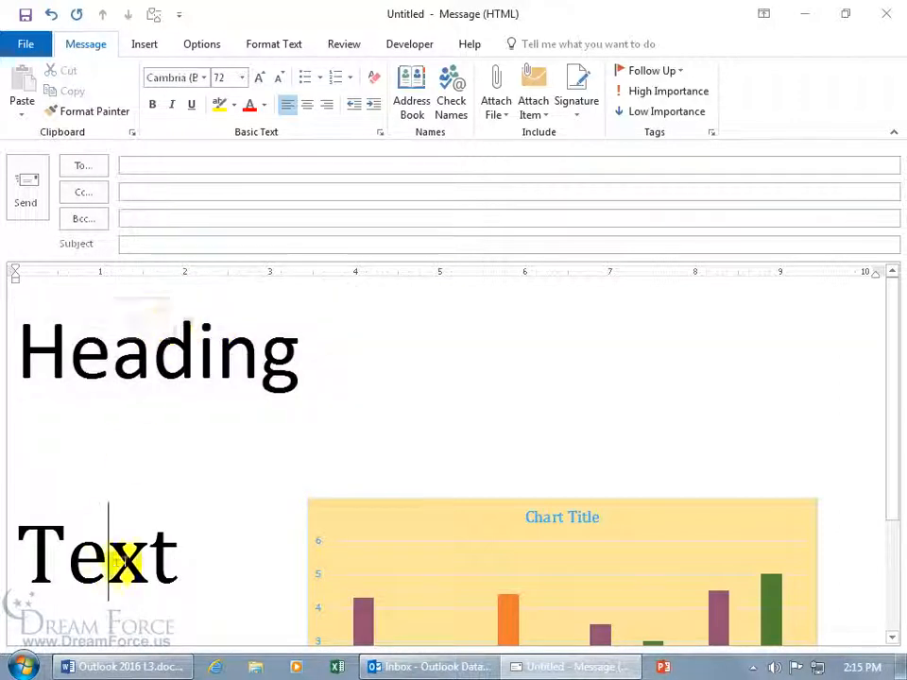
left_click(200, 45)
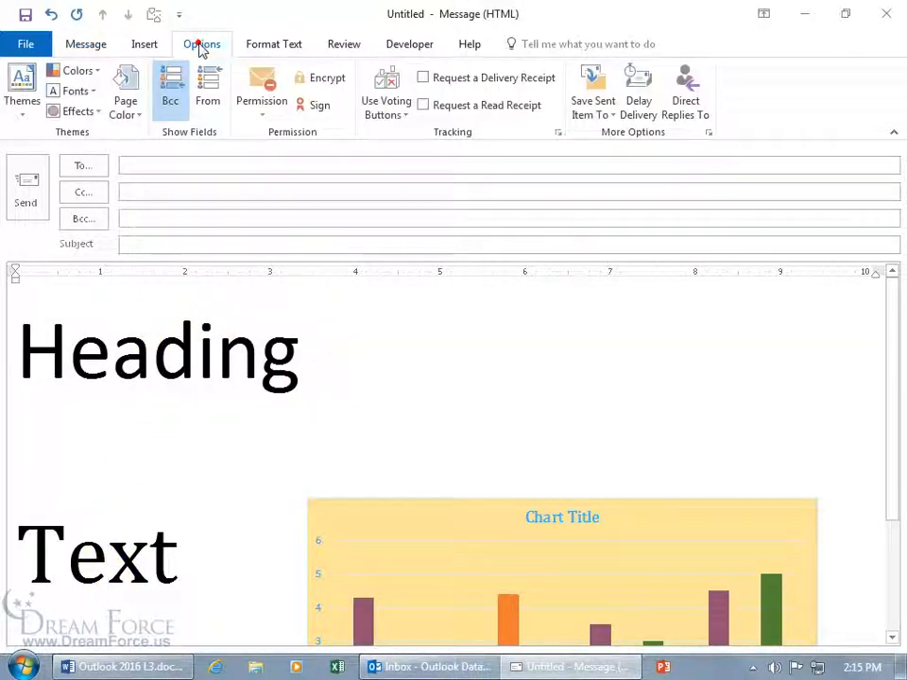
left_click(93, 92)
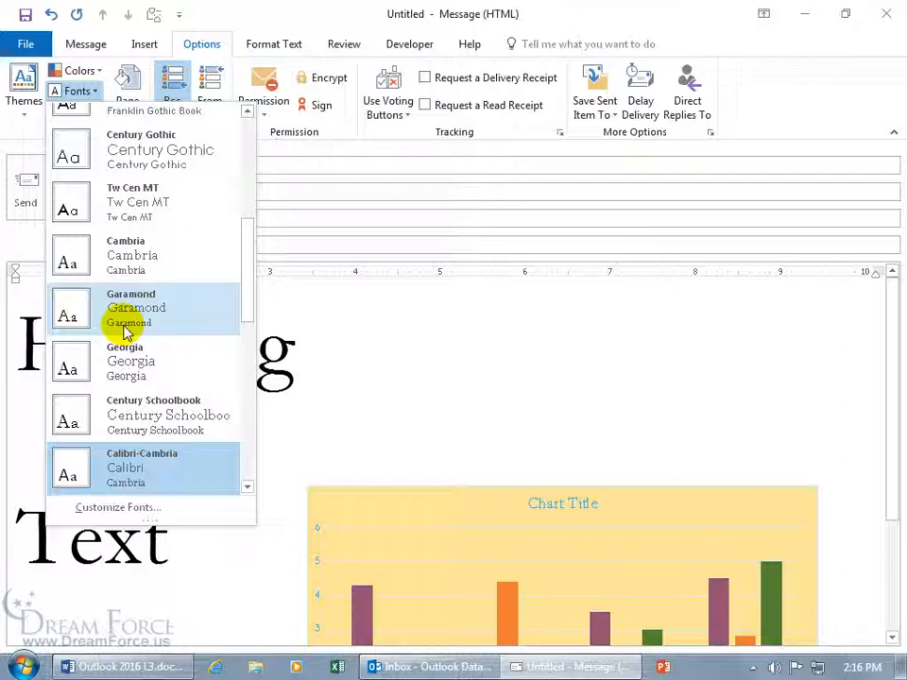
left_click(127, 507)
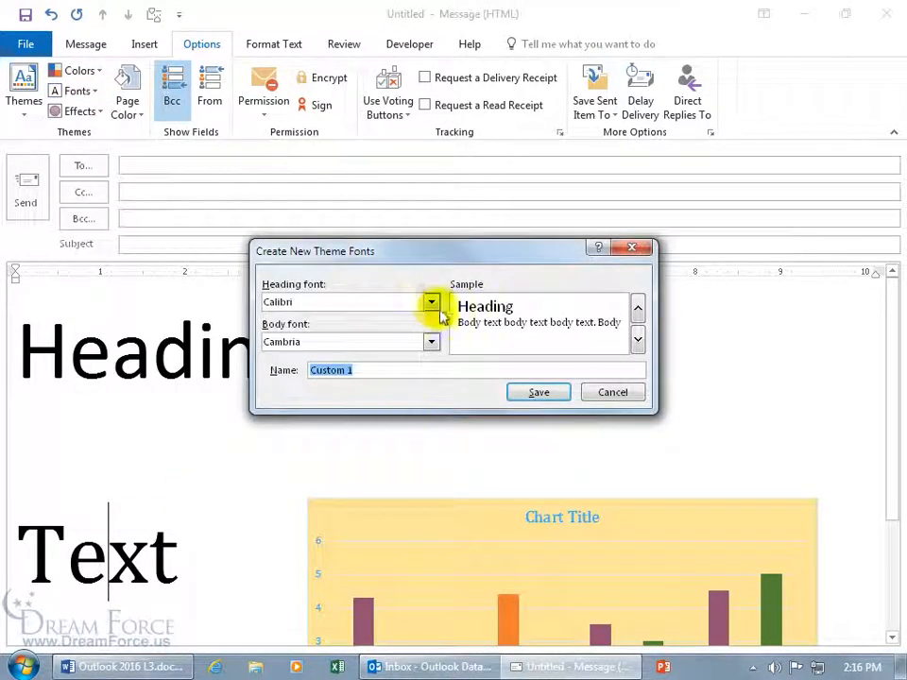
left_click(360, 302)
type("Comi")
key("BackSpace")
key("BackSpace")
type("ic Sans MS")
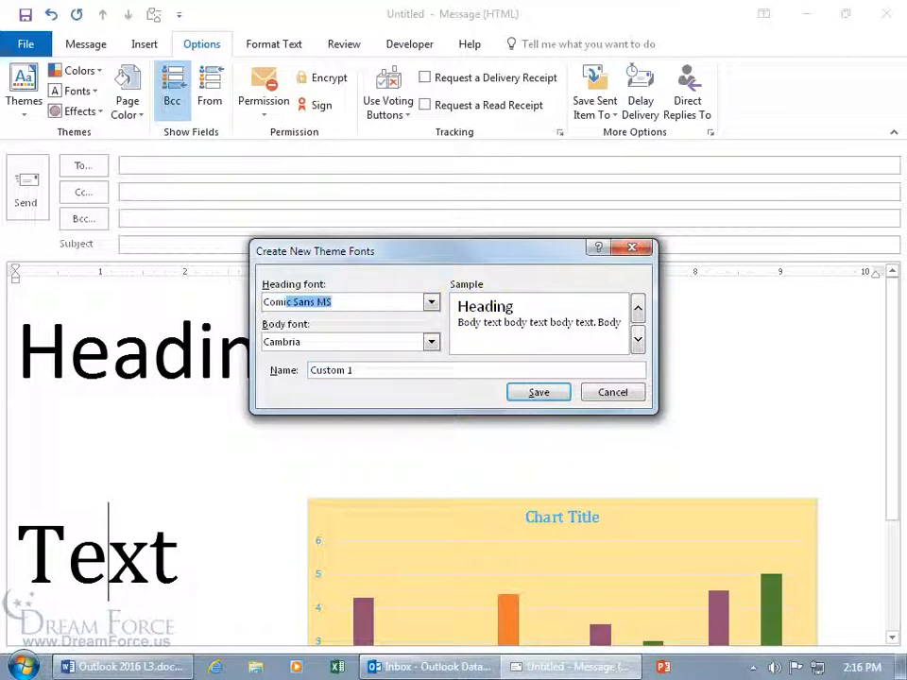
key("Tab")
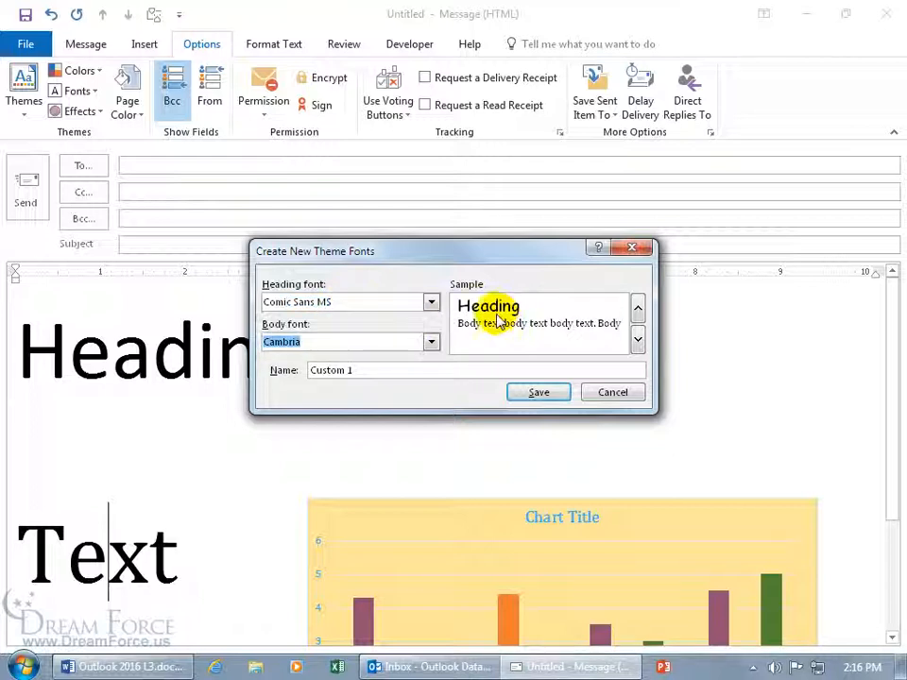
Step: Set the body font of the new theme font set to Monotype Corsiva
left_click(431, 342)
scroll(473, 390, "up", 3)
left_click_drag(473, 390, 470, 372)
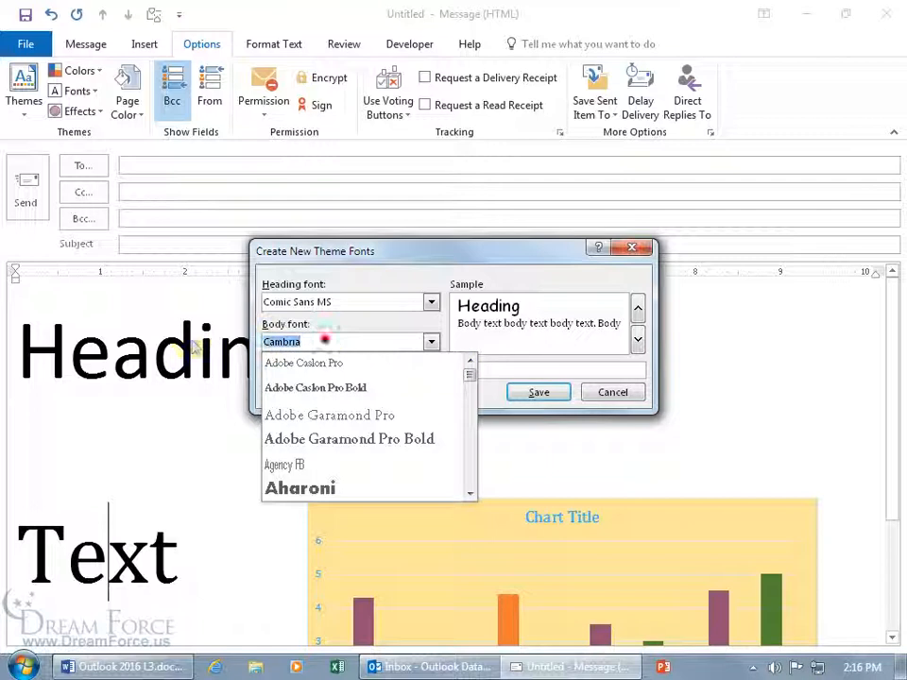
type("Monotype Corsiva")
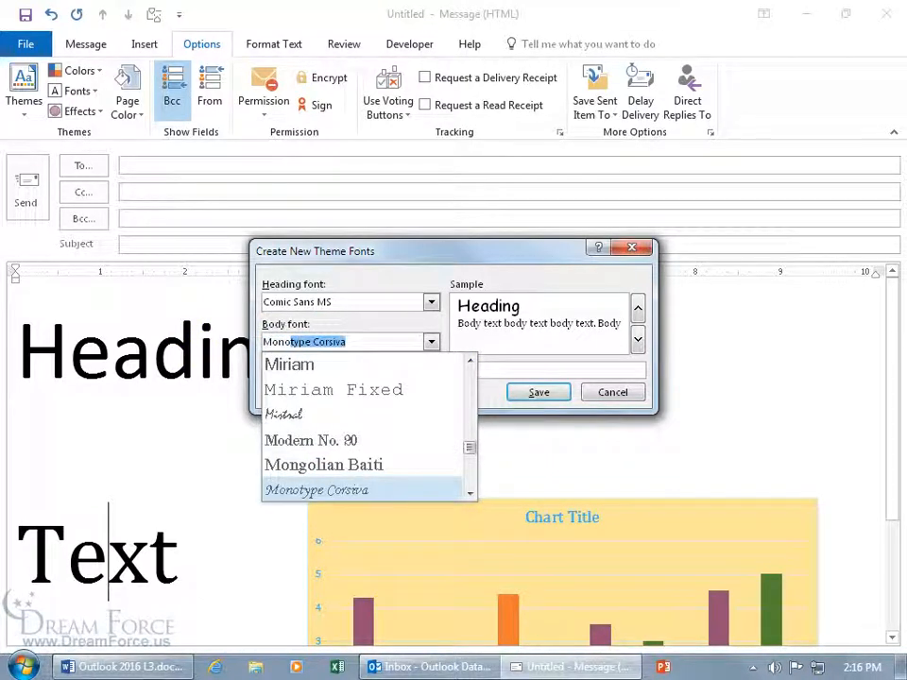
key("Return")
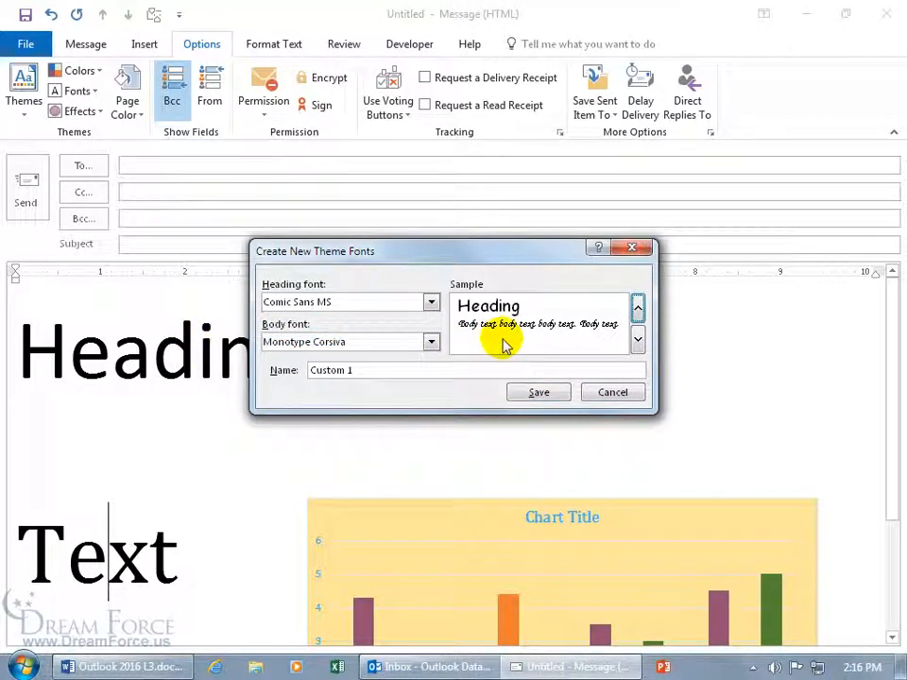
Step: Name the custom theme font set Spiffy and save it
left_click_drag(376, 369, 284, 370)
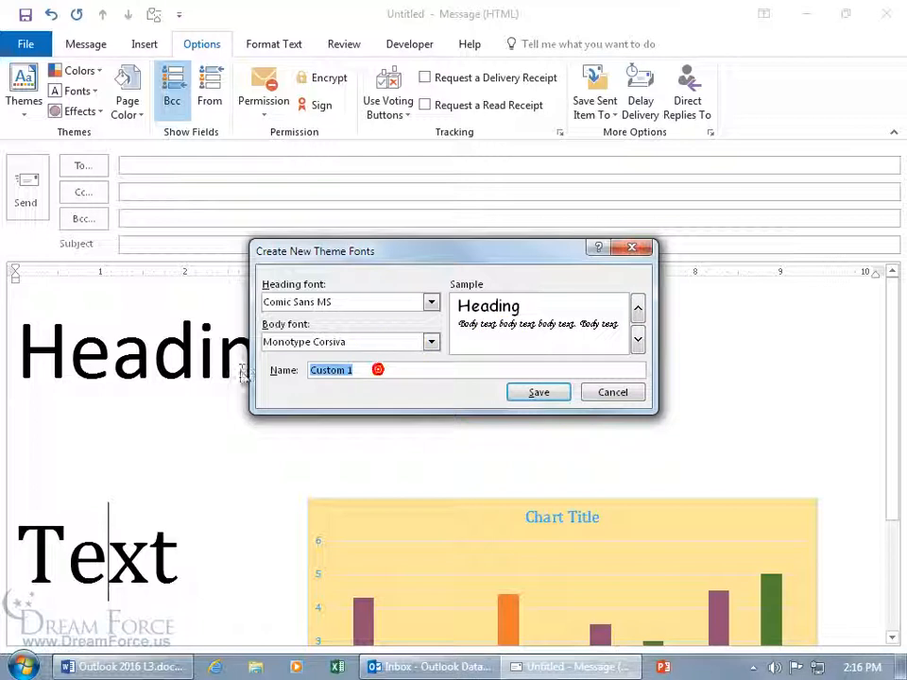
type("Spiffy")
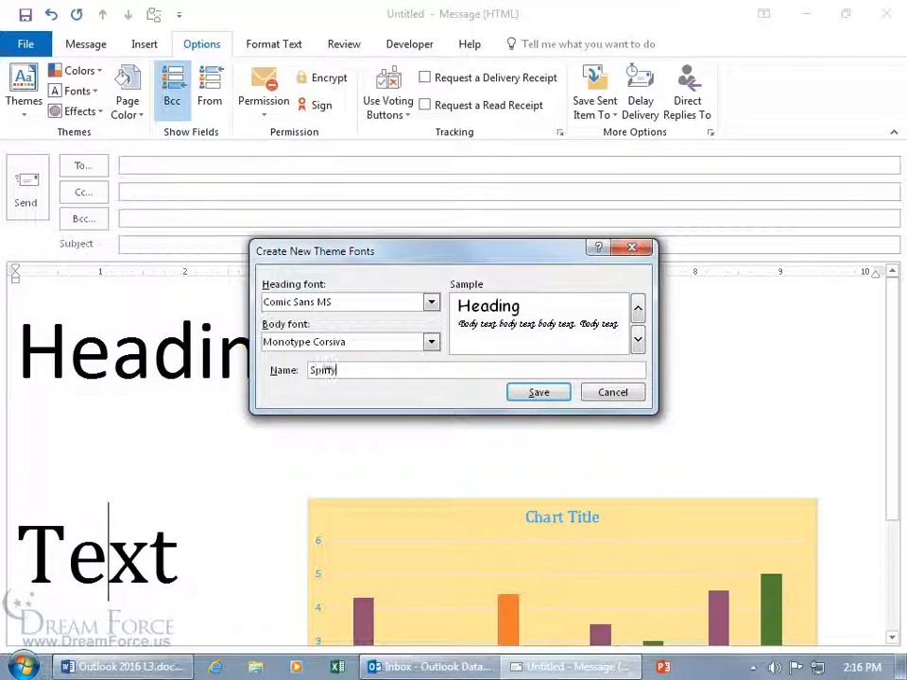
left_click(554, 395)
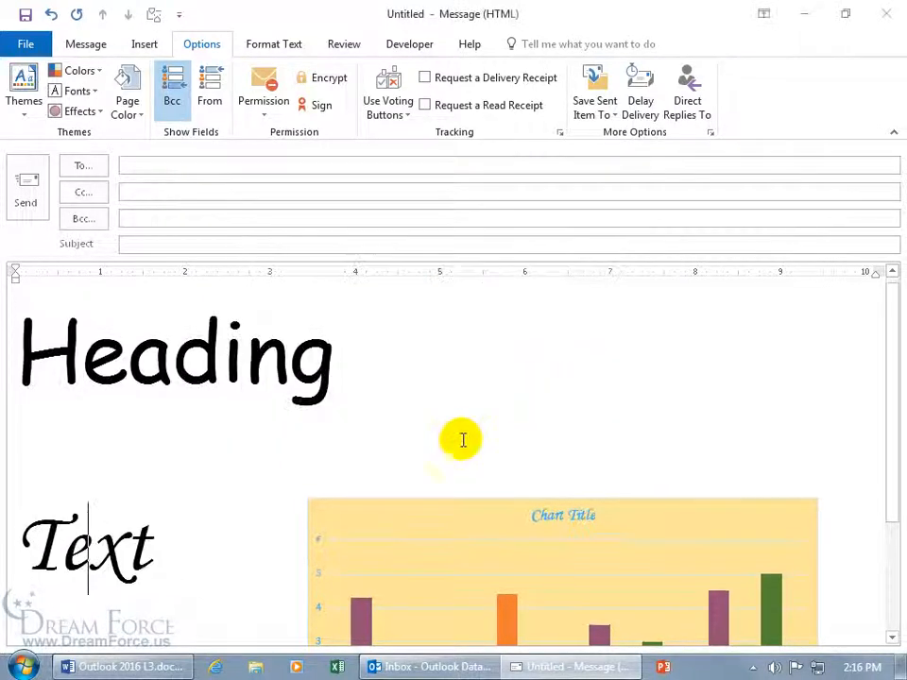
Step: Review the heading and body text, open the custom Spiffy font set for editing, and close it without altering its fonts
left_click(173, 363)
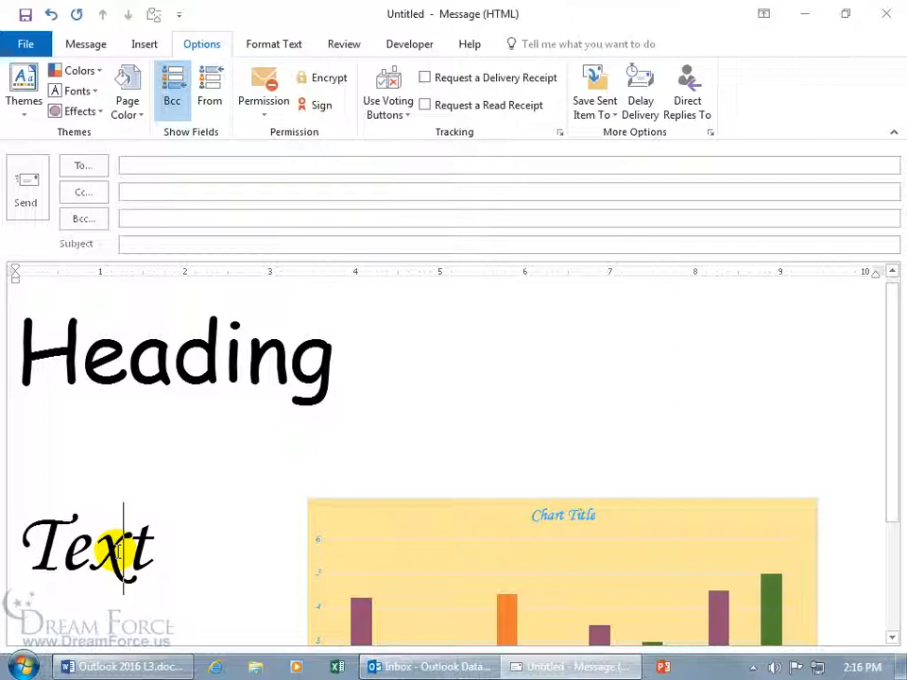
left_click(136, 544)
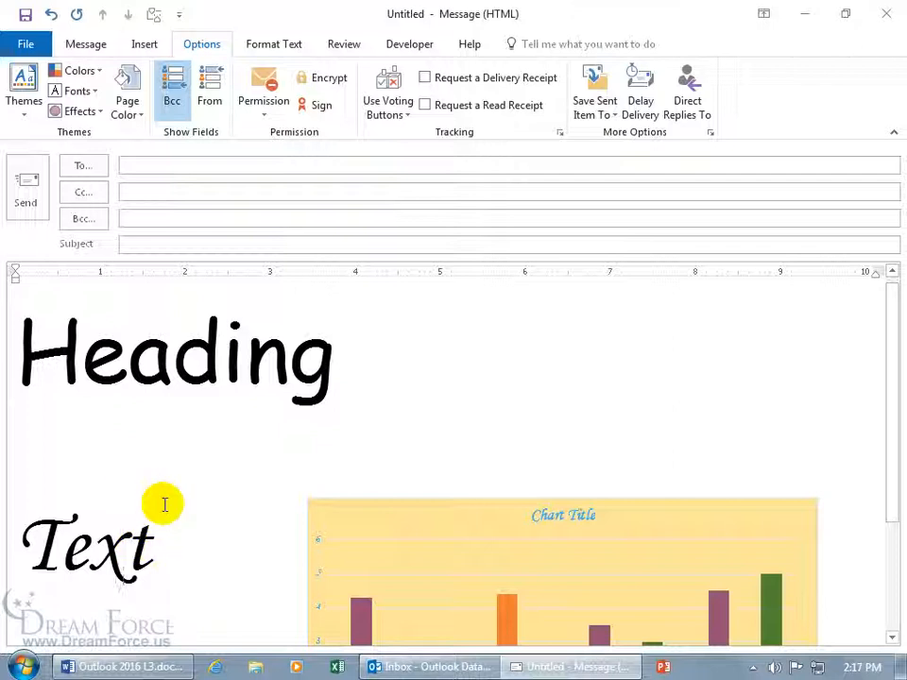
left_click(79, 91)
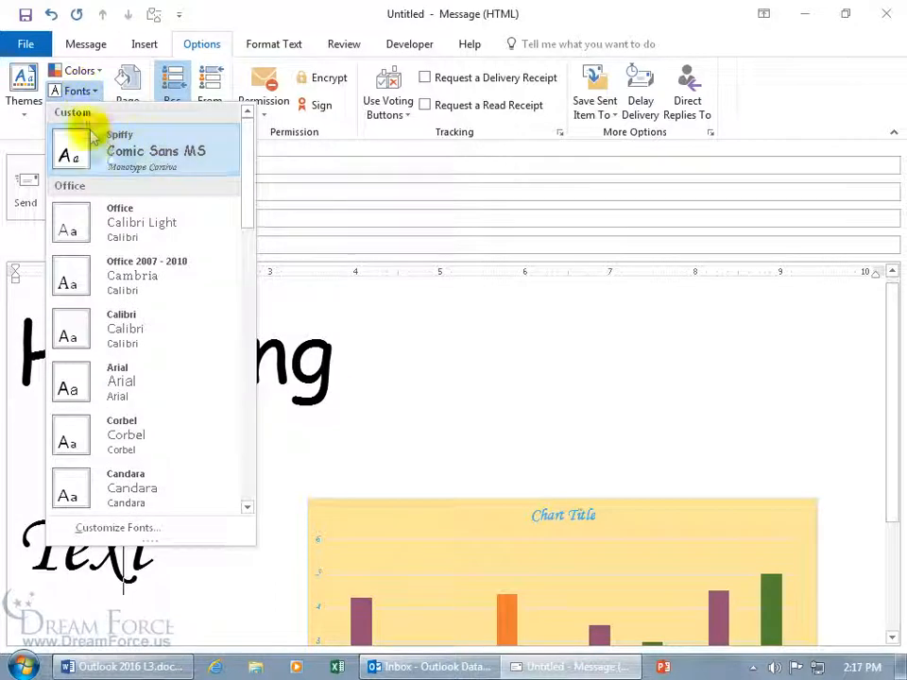
right_click(122, 154)
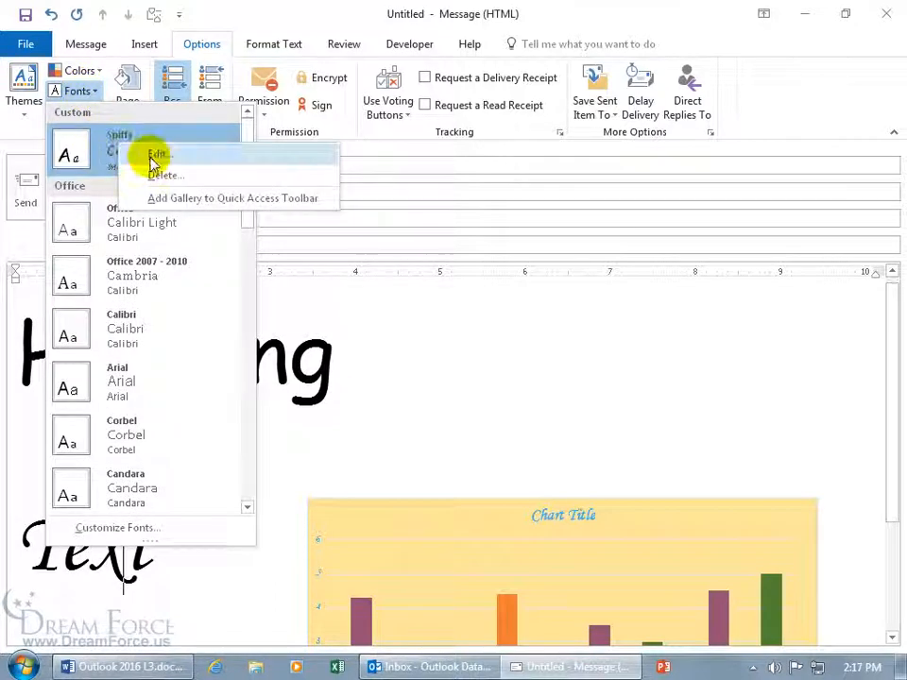
left_click(154, 156)
left_click(585, 395)
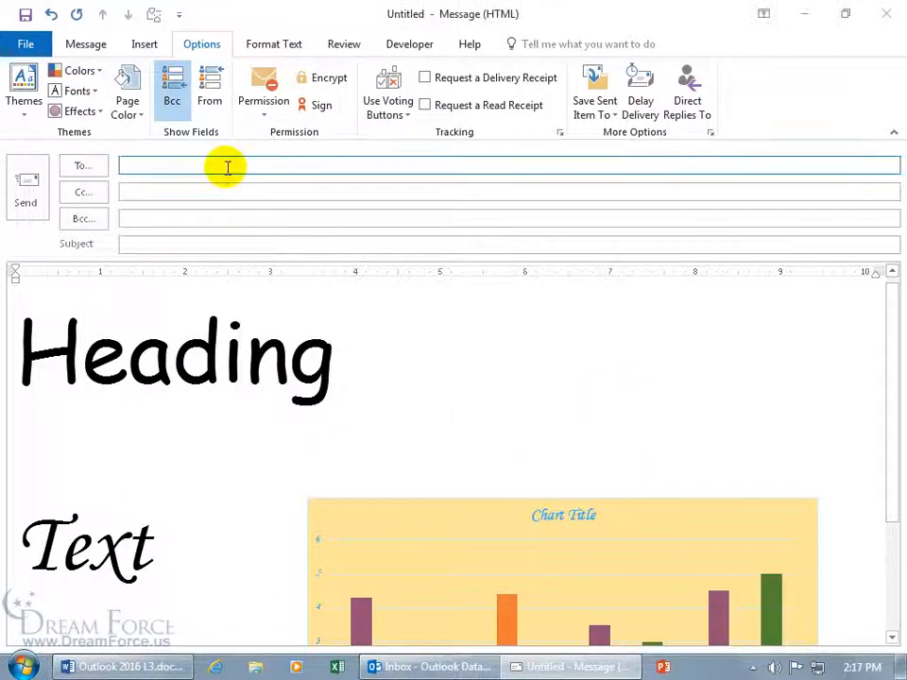
Step: Try the Milk Glass theme effects on the message, and set the theme effects to Glossy
left_click(94, 112)
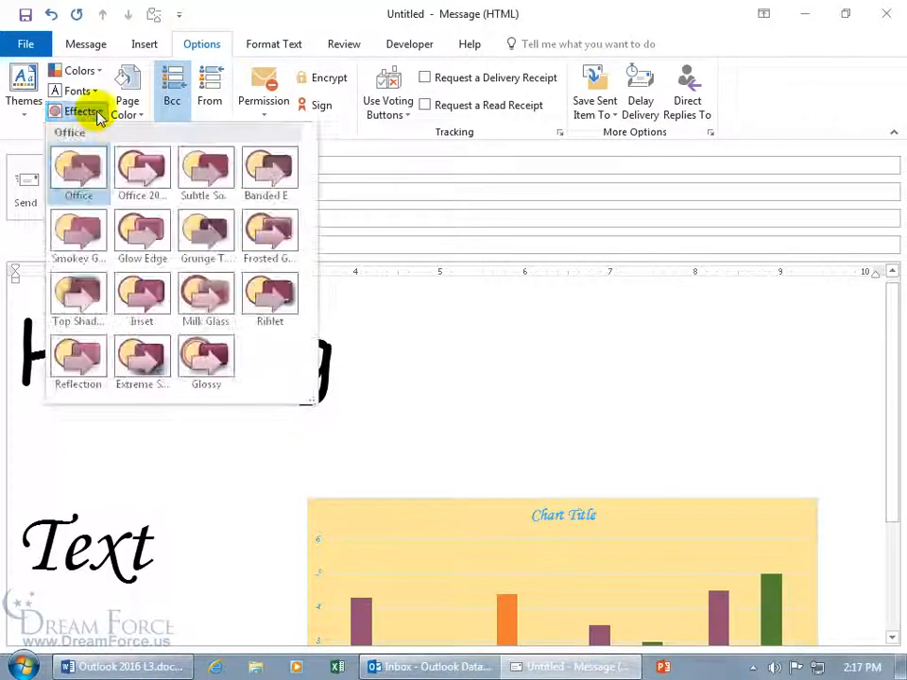
left_click(205, 295)
left_click_drag(888, 319, 888, 453)
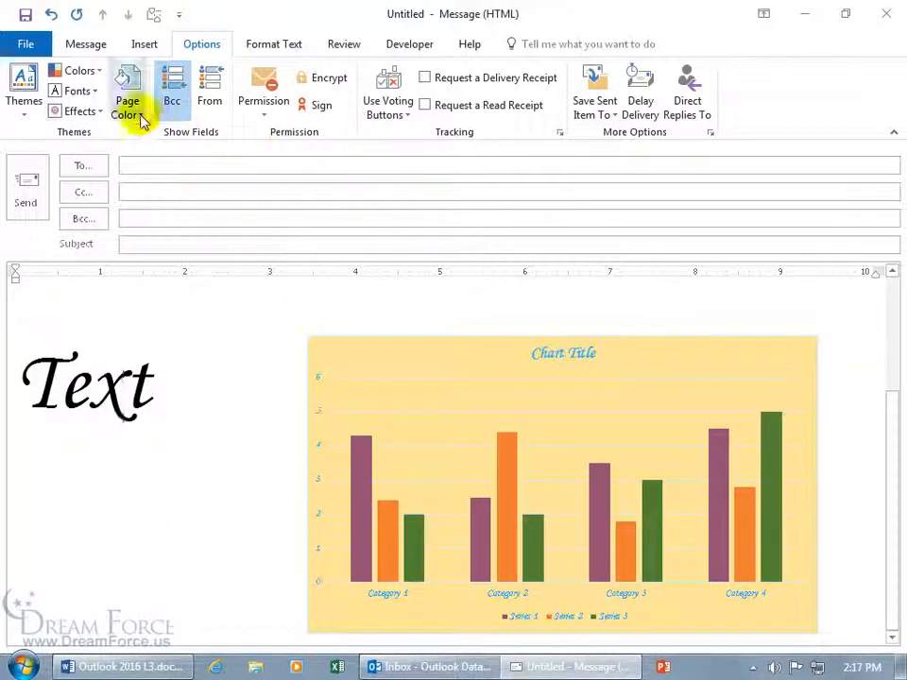
left_click(89, 112)
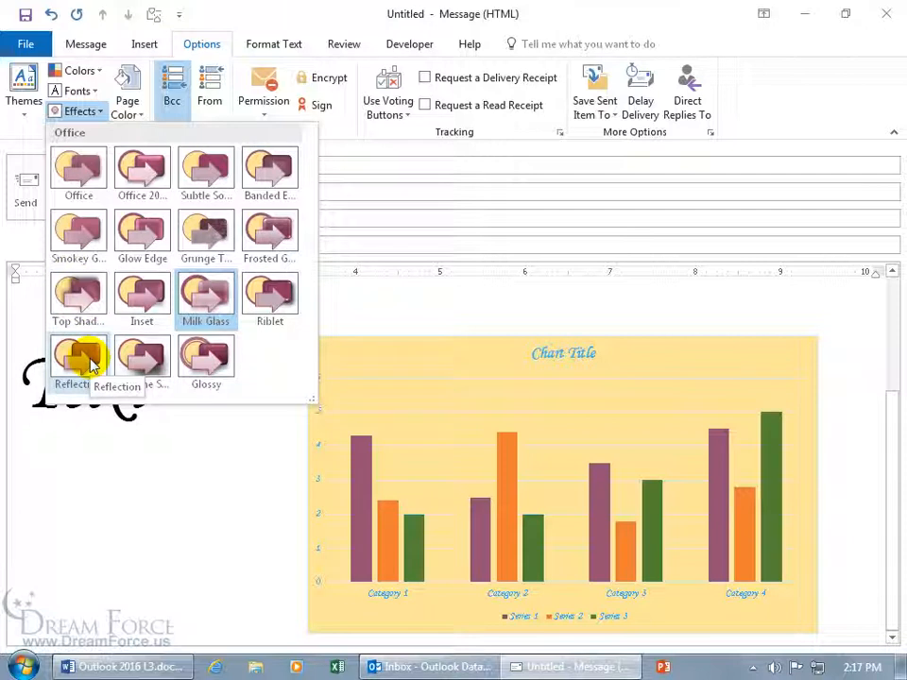
left_click(218, 371)
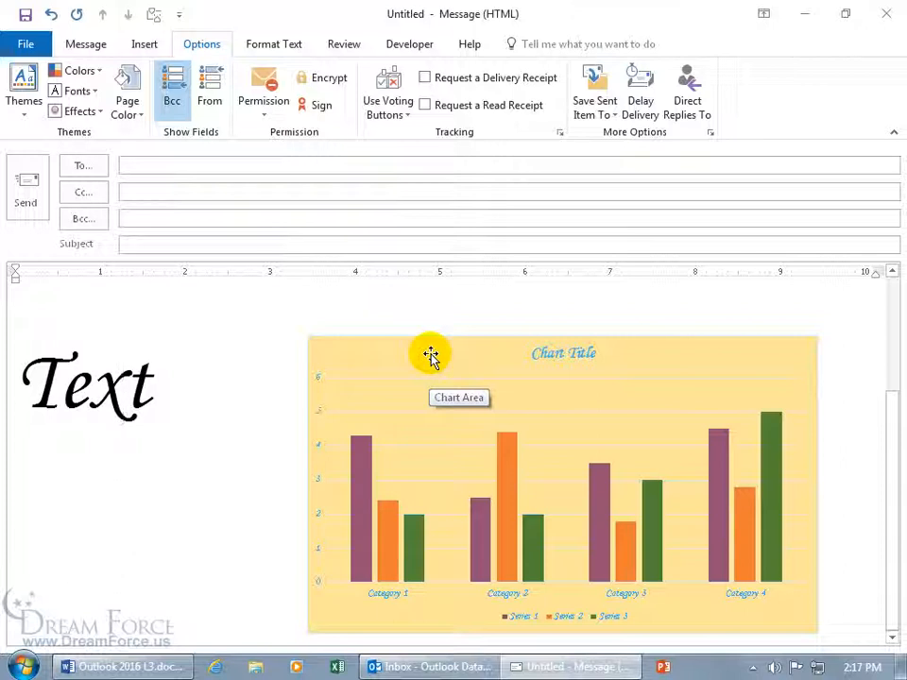
Step: Set the message's page color to the lightest tint of the purple theme color and review the effects and color choices
left_click(138, 106)
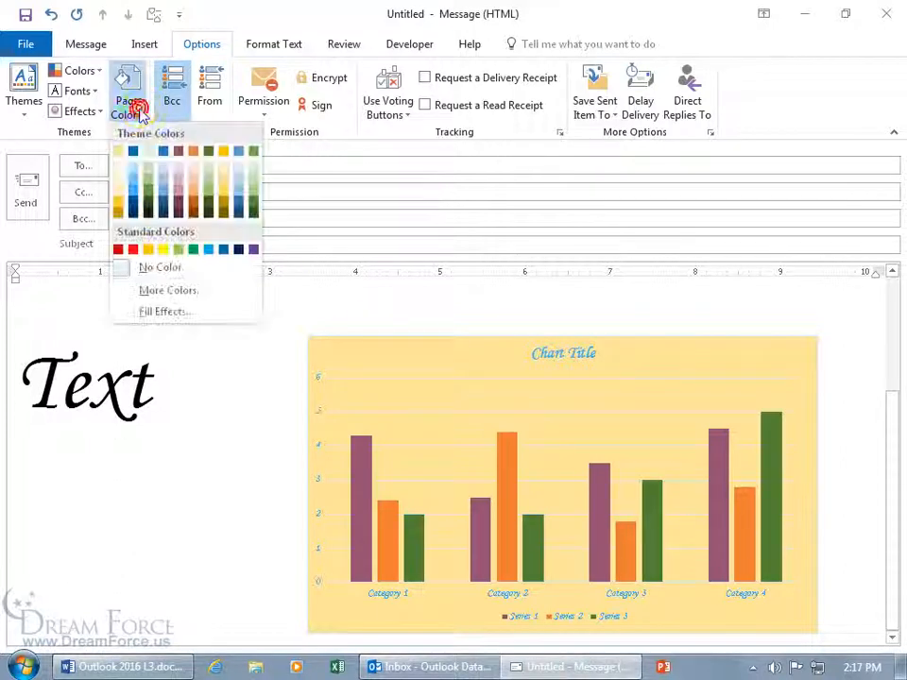
left_click(177, 178)
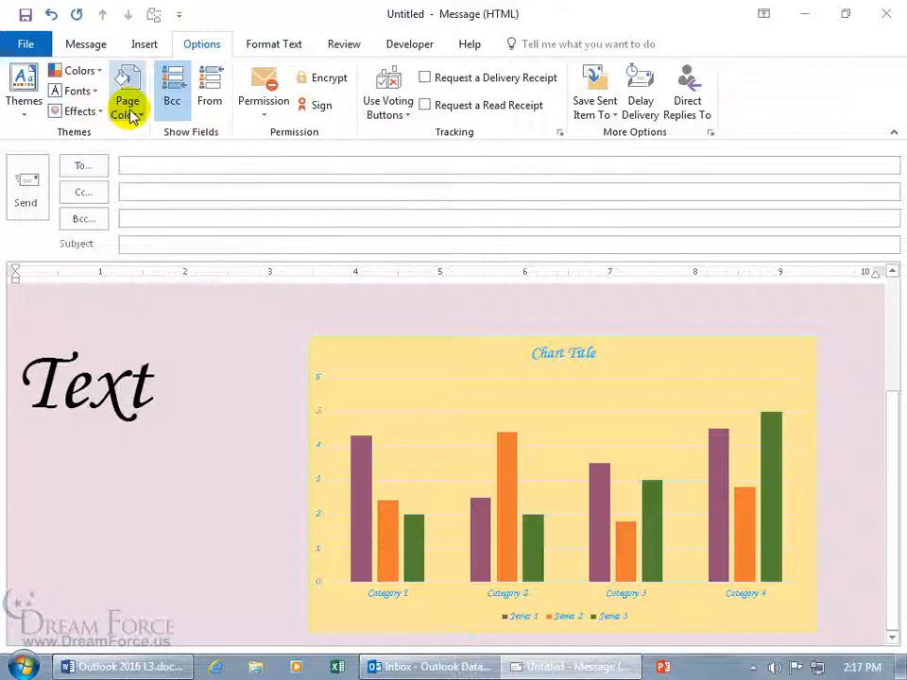
left_click(102, 113)
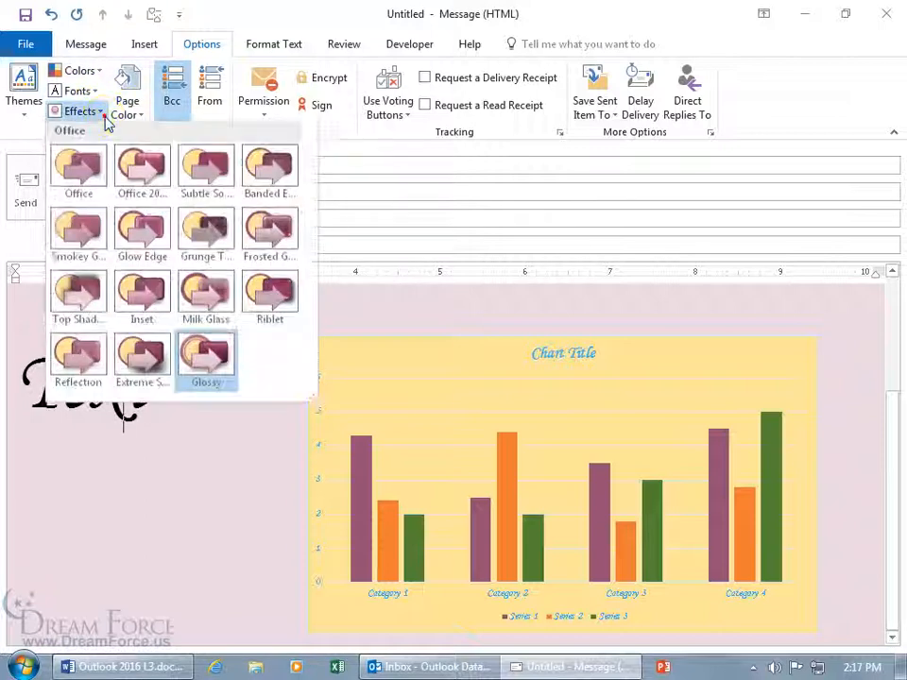
left_click(126, 104)
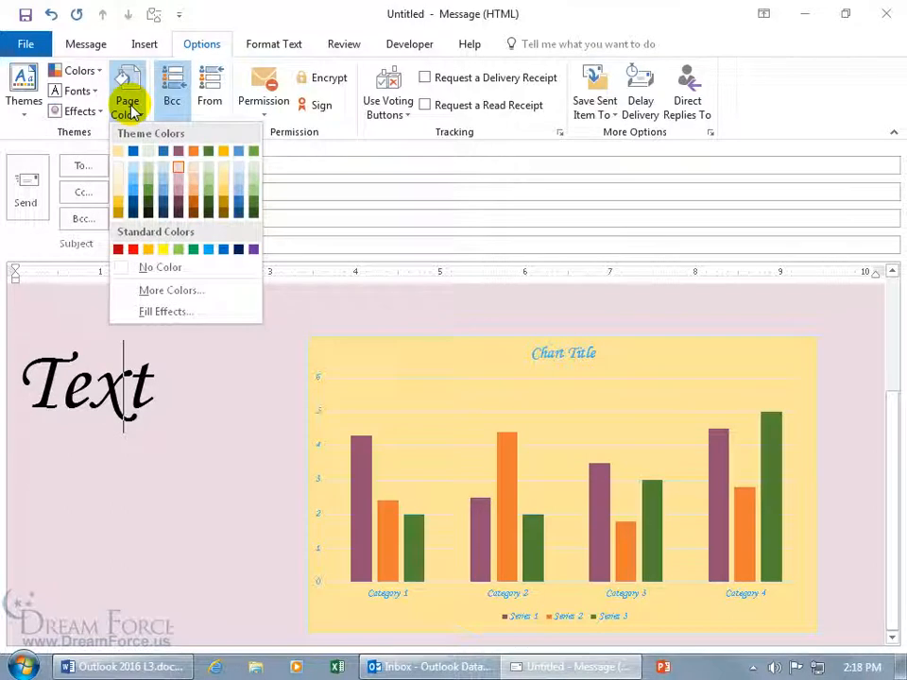
left_click(76, 132)
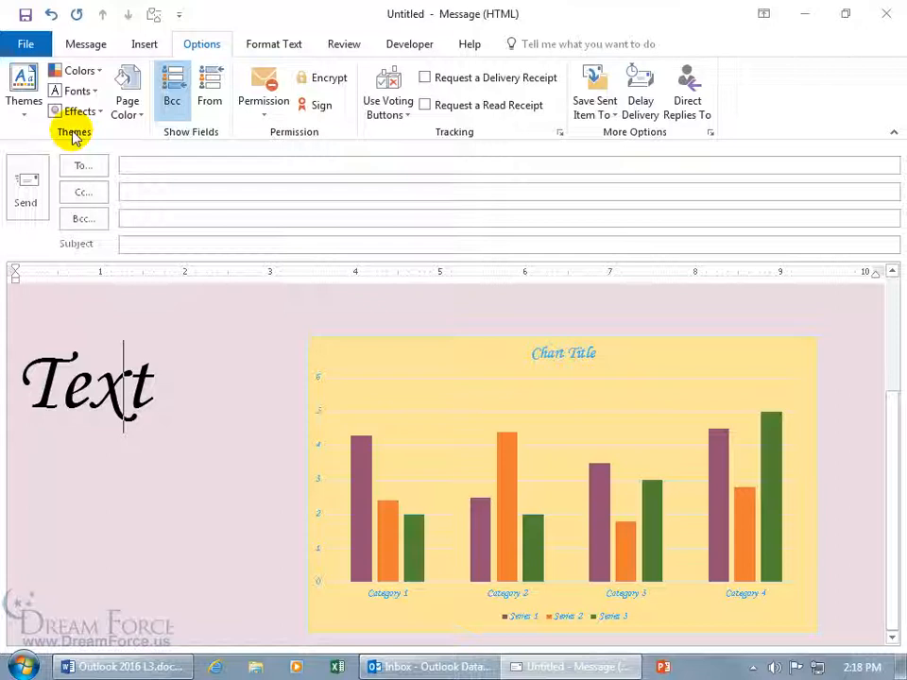
Step: Save the current theme as an Office theme file named Spiffy in the Document Themes folder
left_click(27, 110)
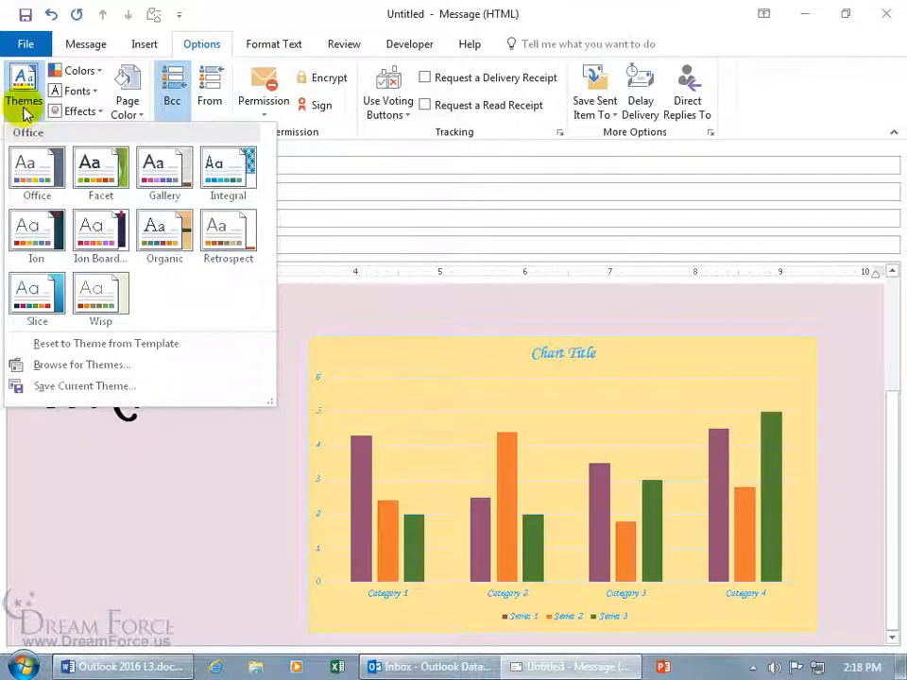
left_click(57, 385)
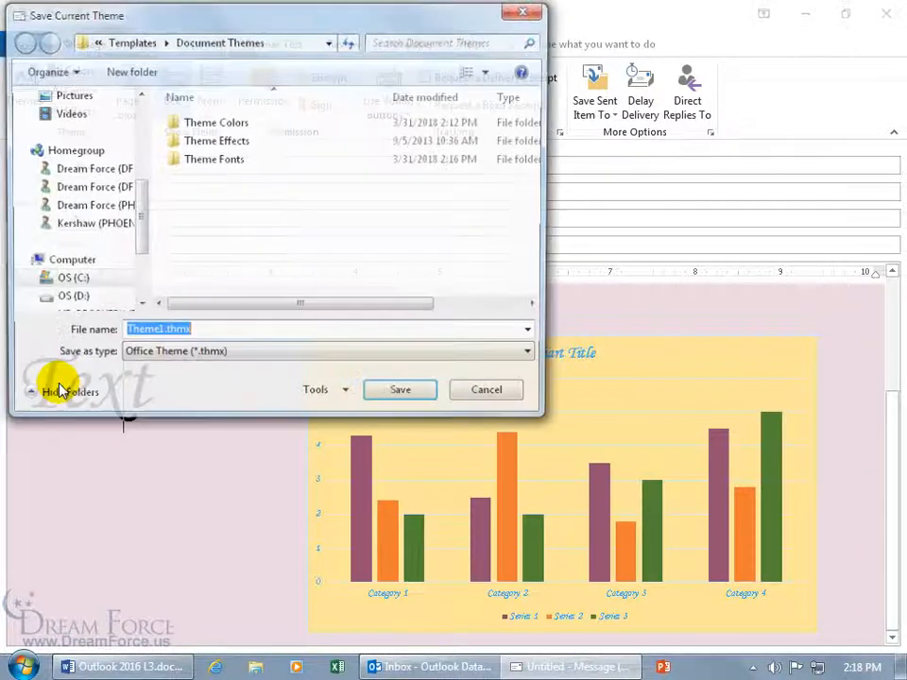
type("Spiffy")
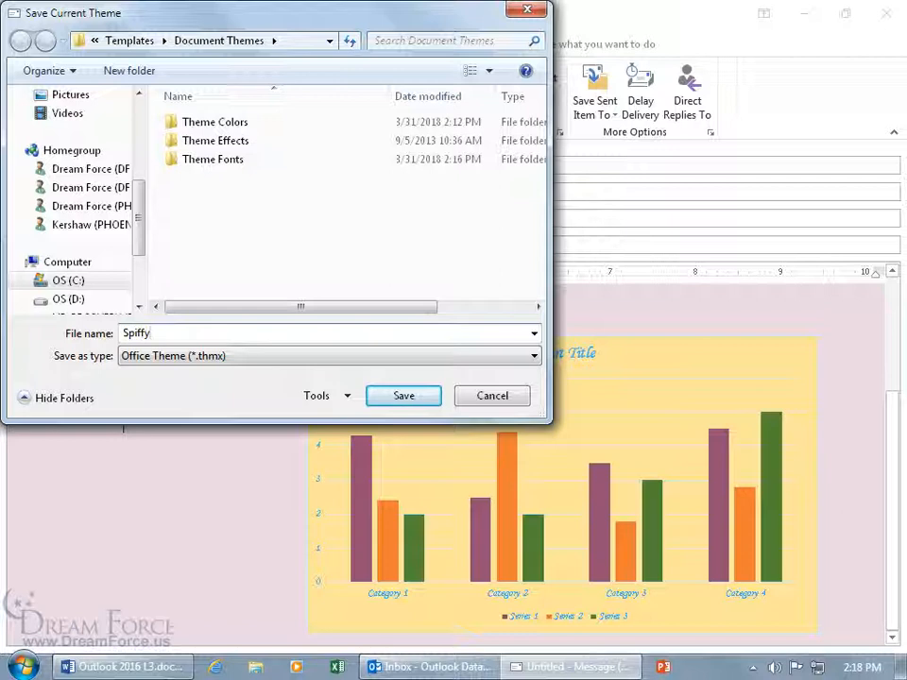
left_click(402, 396)
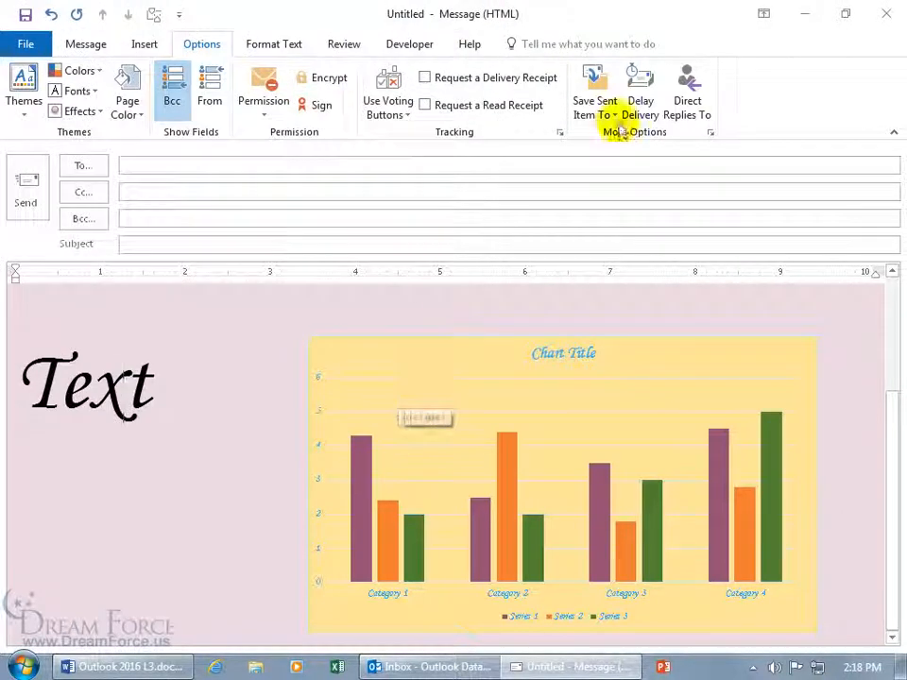
Step: Close the themed message without saving it and start a new message containing the word "Text"
left_click(885, 13)
left_click(469, 378)
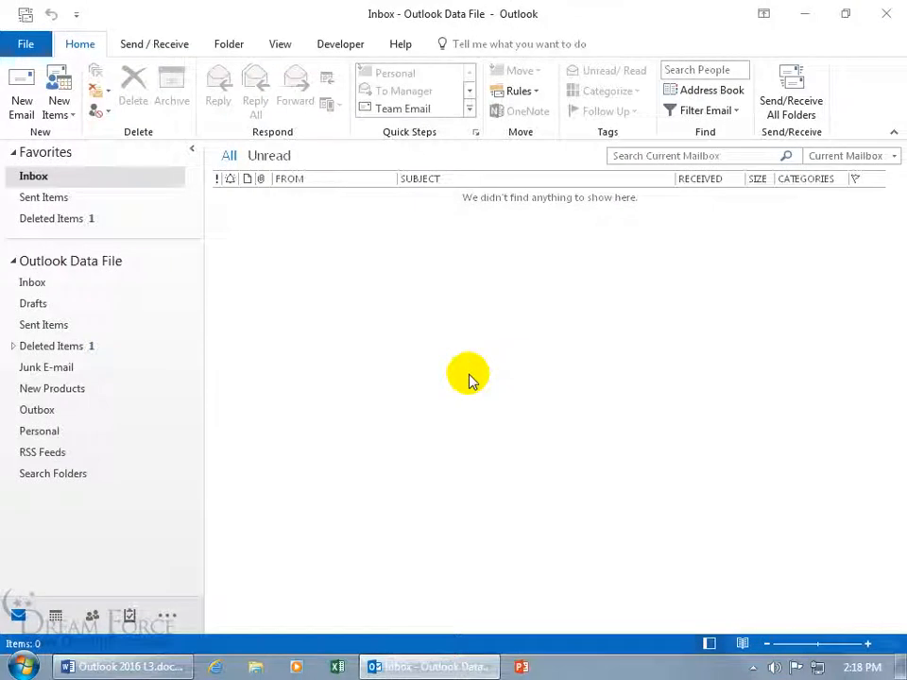
double_click(462, 369)
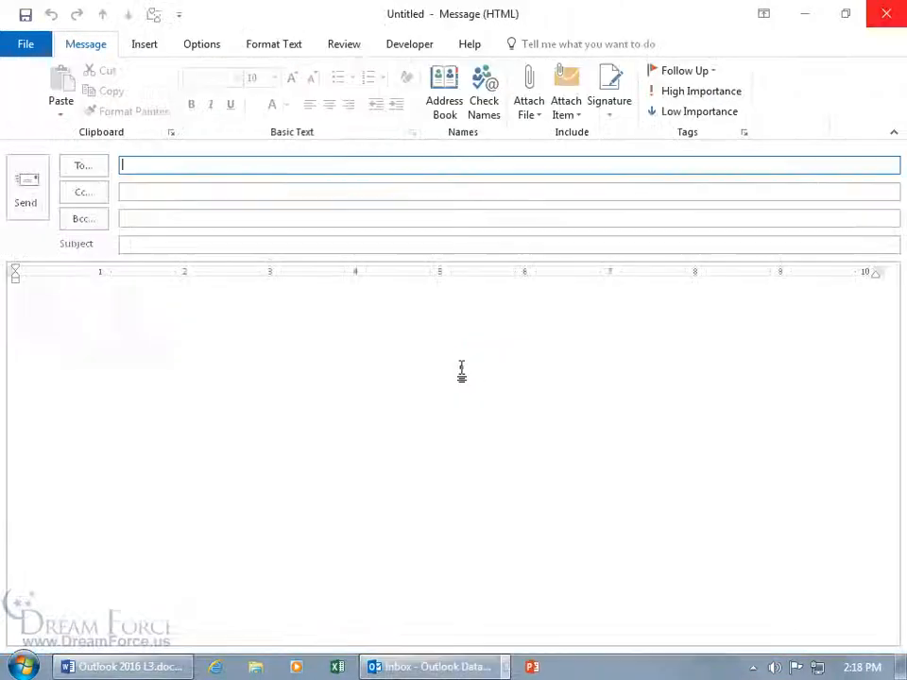
left_click(91, 314)
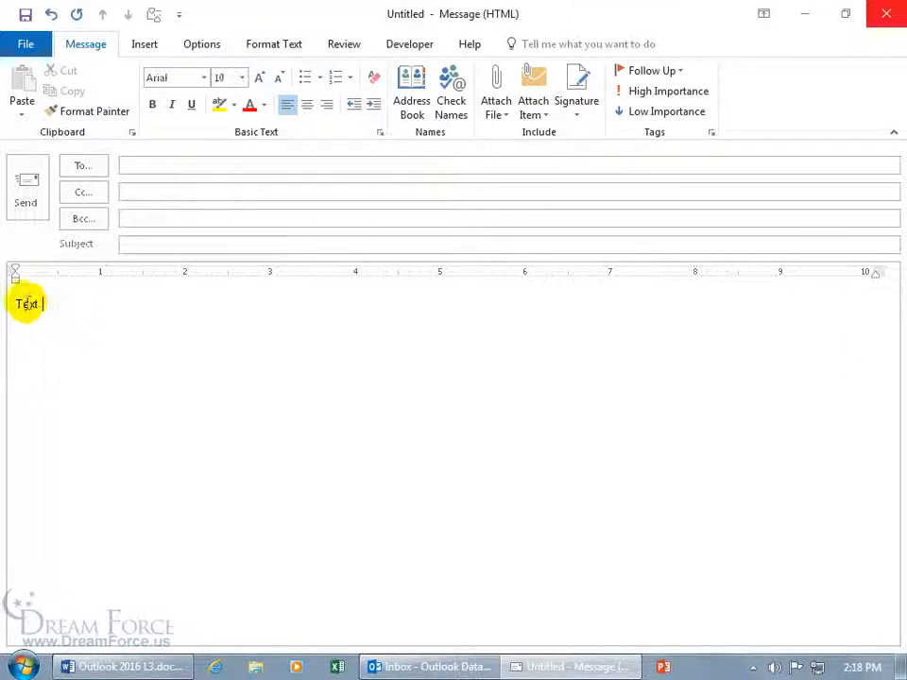
Step: Try the +Body theme font for new mail messages in the stationery and font settings, and discard the change
double_click(28, 307)
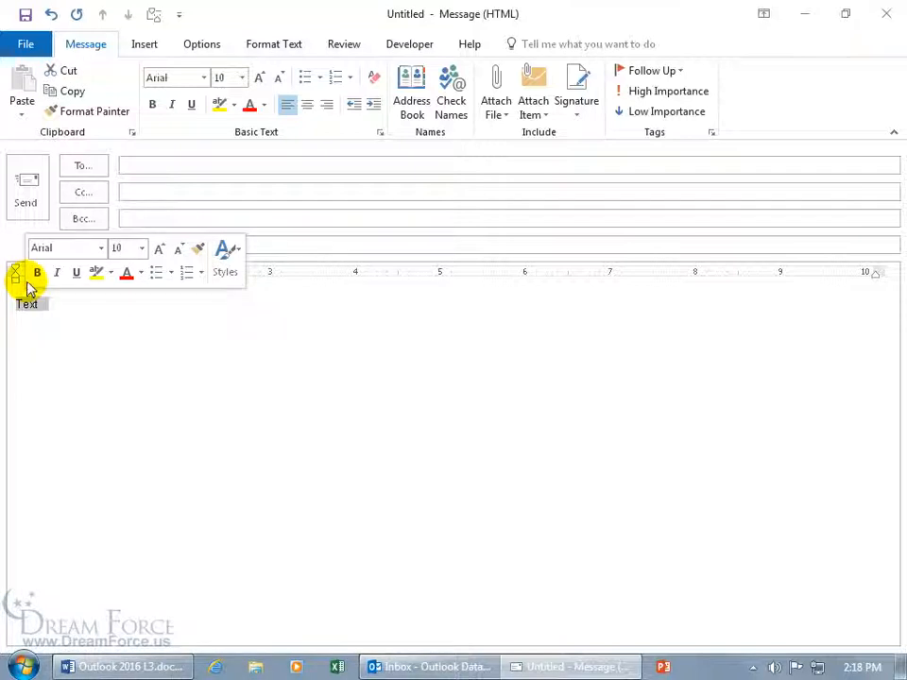
left_click(25, 44)
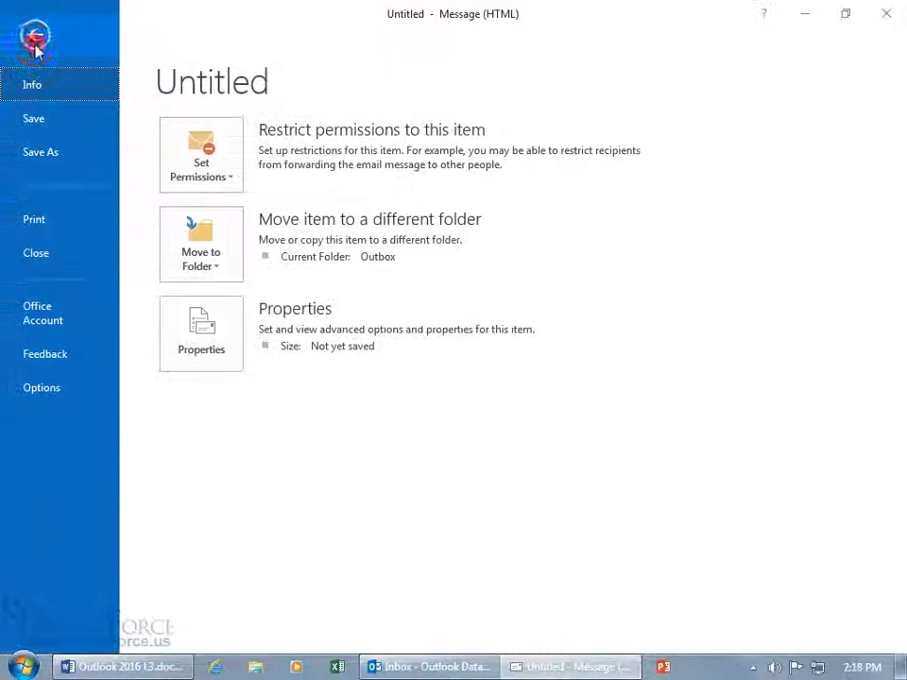
left_click(34, 388)
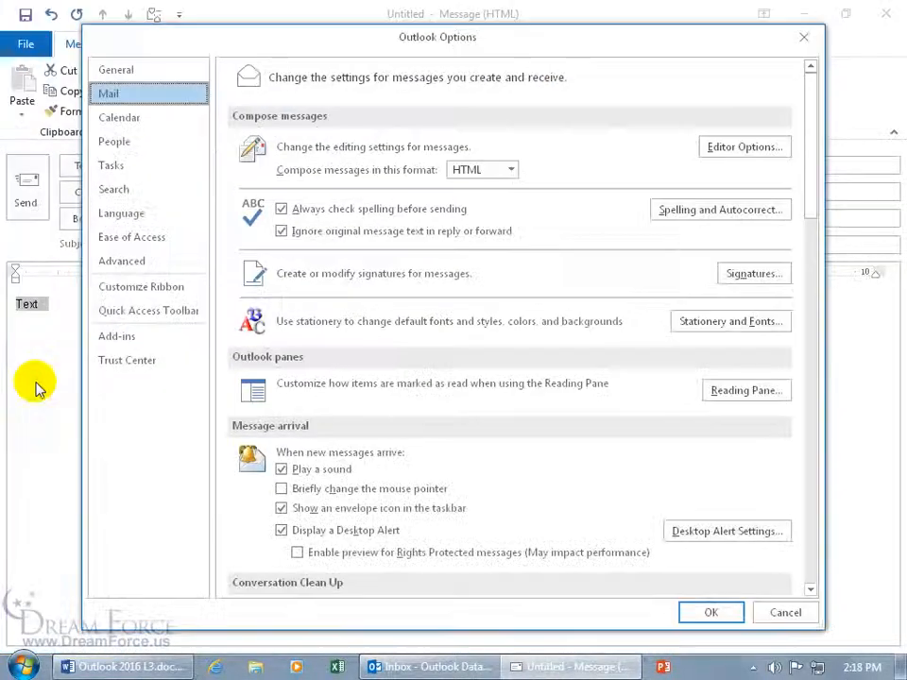
left_click(127, 76)
left_click_drag(816, 179, 818, 367)
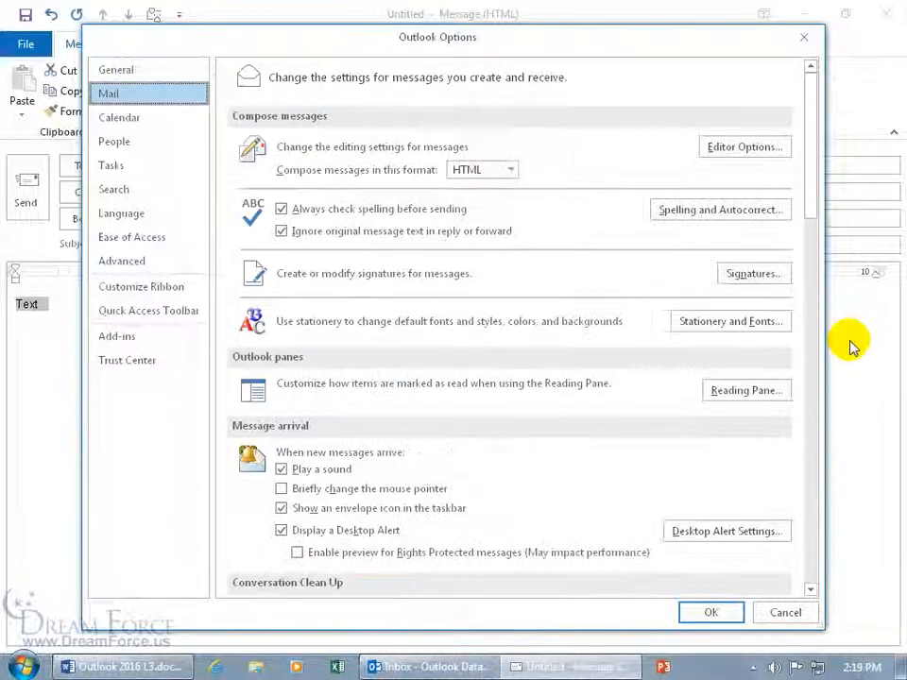
left_click(724, 324)
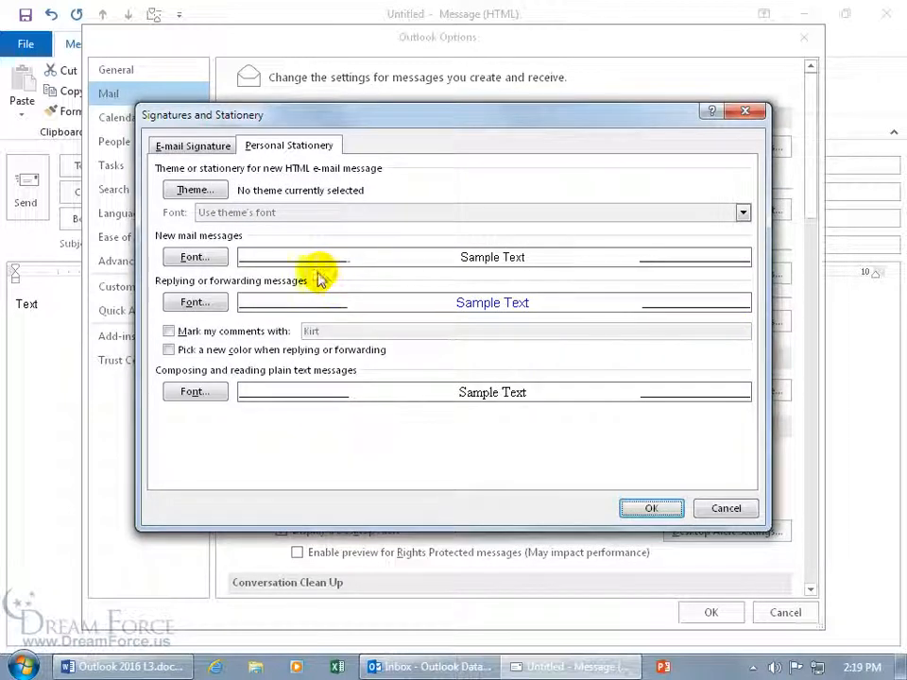
left_click(196, 260)
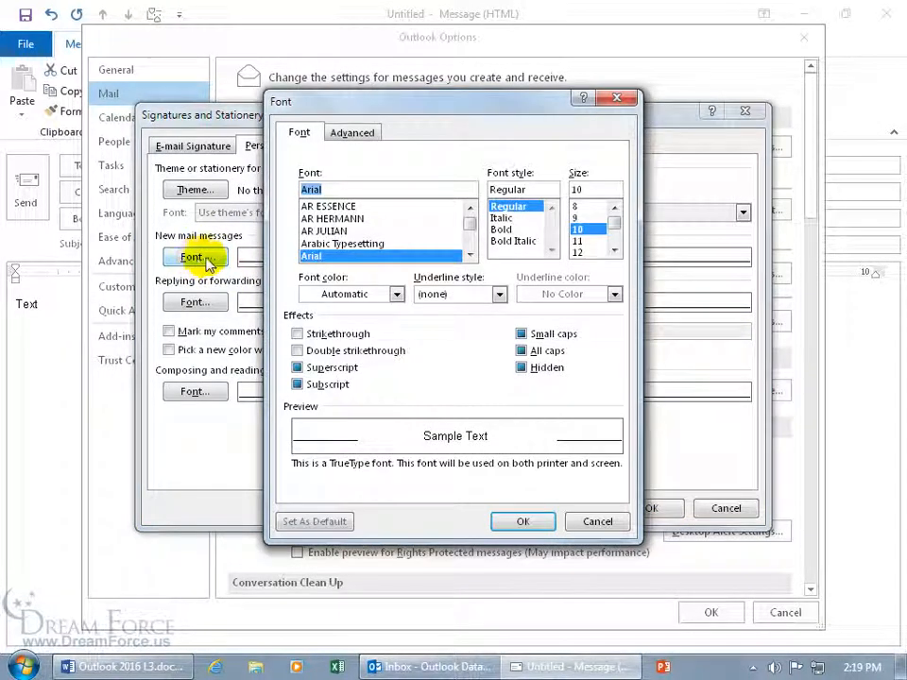
left_click_drag(470, 224, 470, 209)
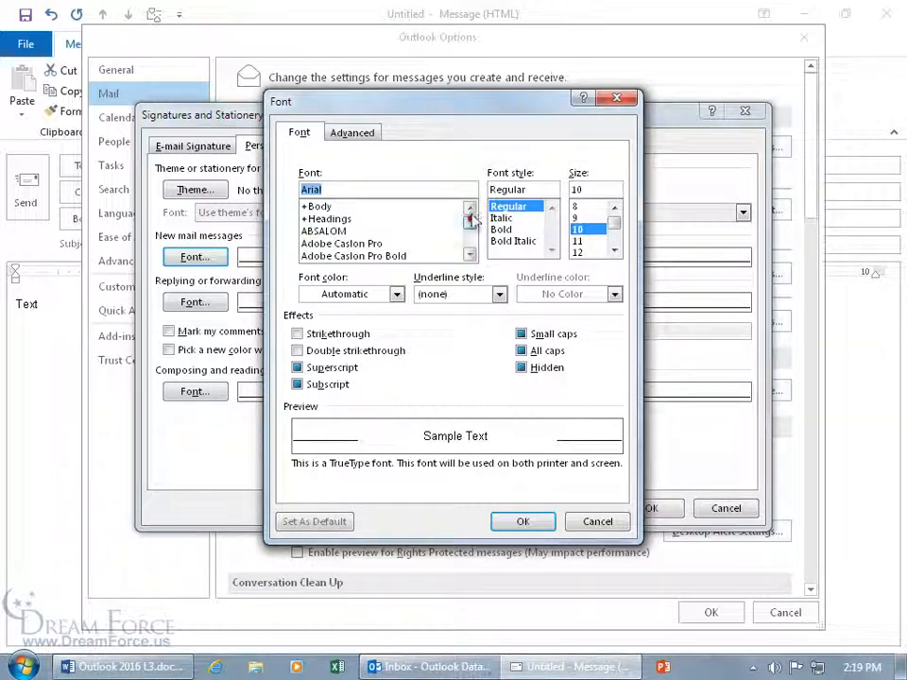
left_click(420, 207)
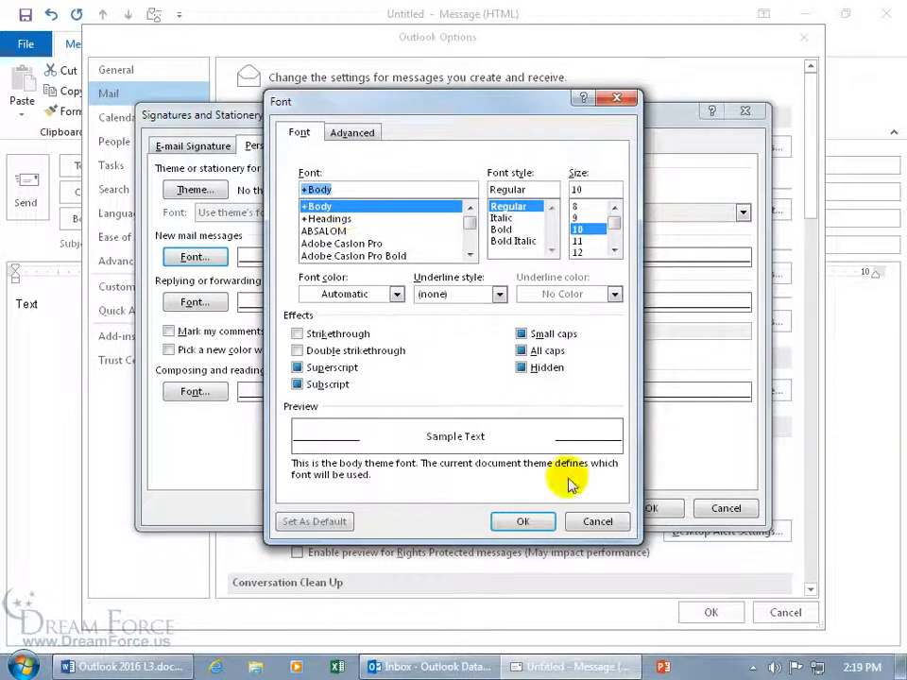
left_click(599, 523)
left_click(737, 509)
left_click(785, 612)
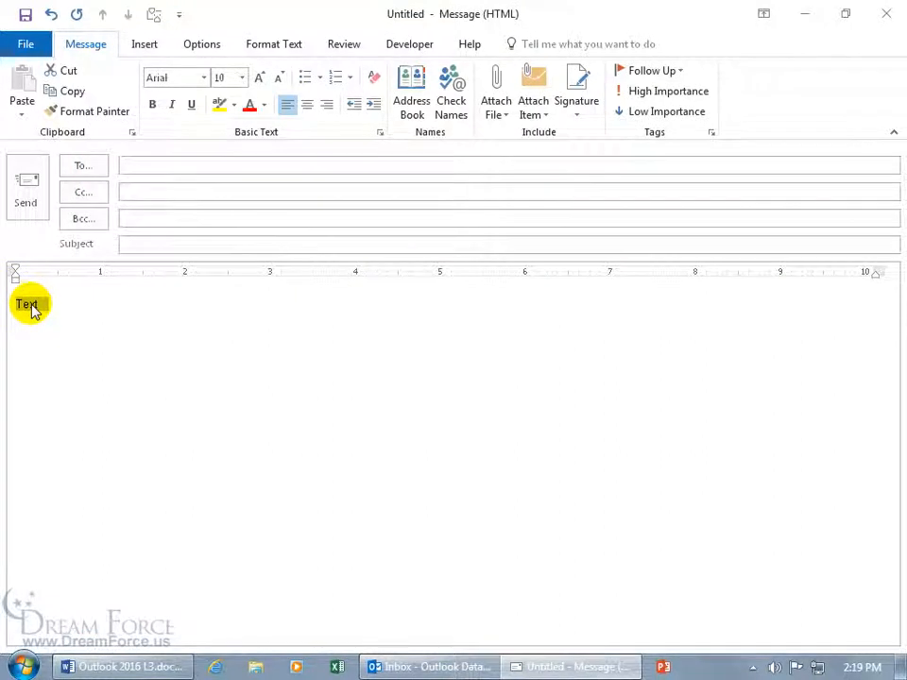
Step: Set the font of the word "Text" to the Calibri (Body) theme font
left_click(203, 78)
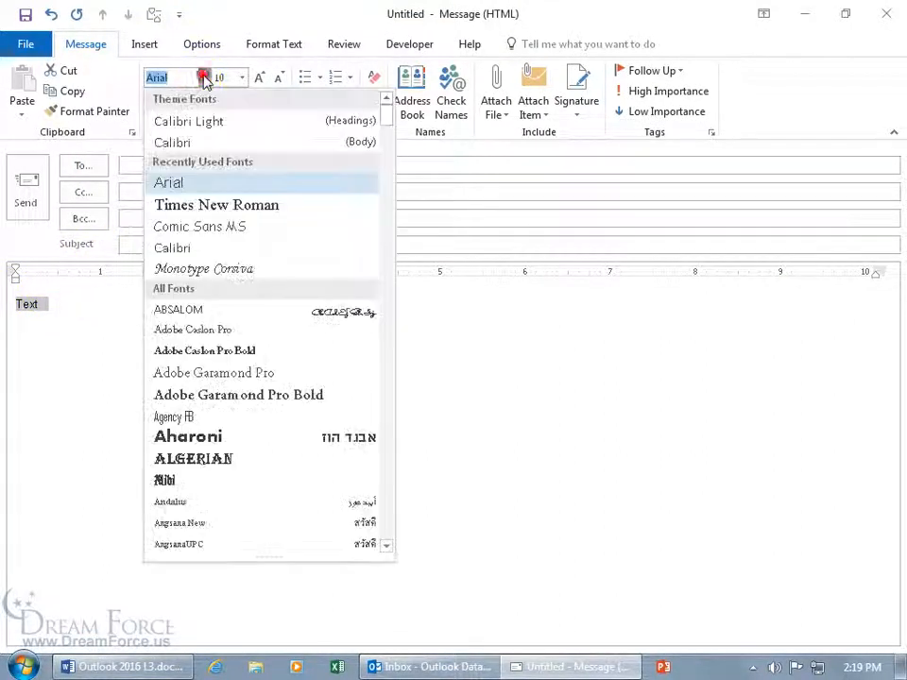
left_click(211, 142)
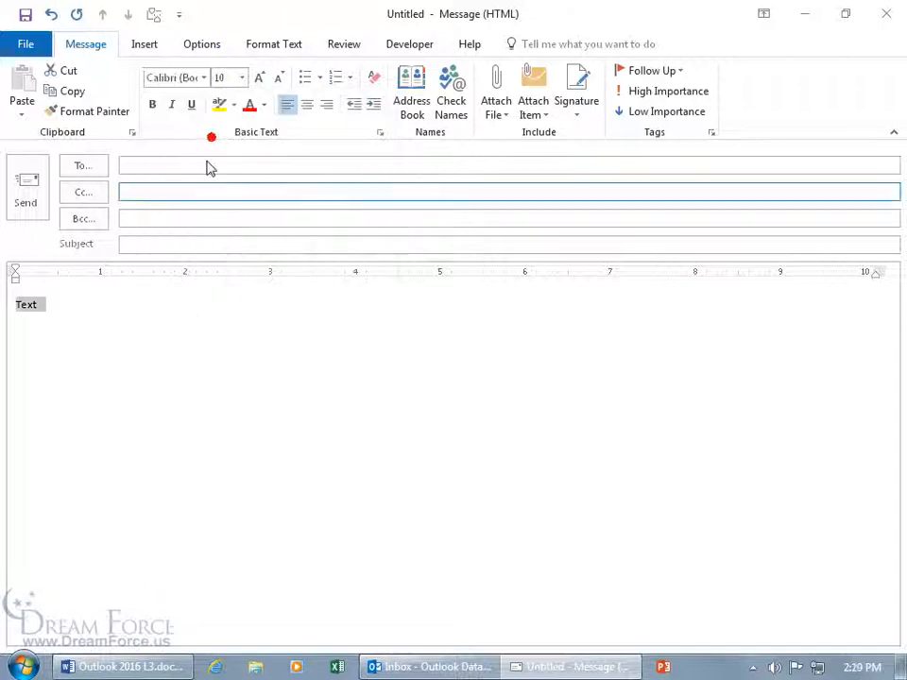
left_click(163, 316)
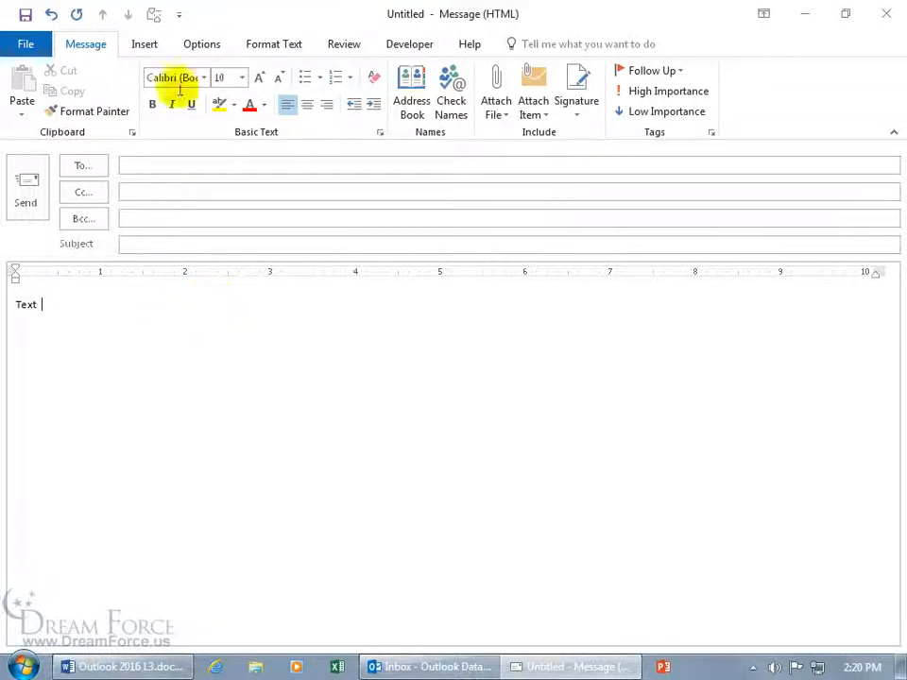
Step: Insert a circle about 2.59" in diameter in the message body, well to the right of the text
left_click(156, 47)
left_click(375, 106)
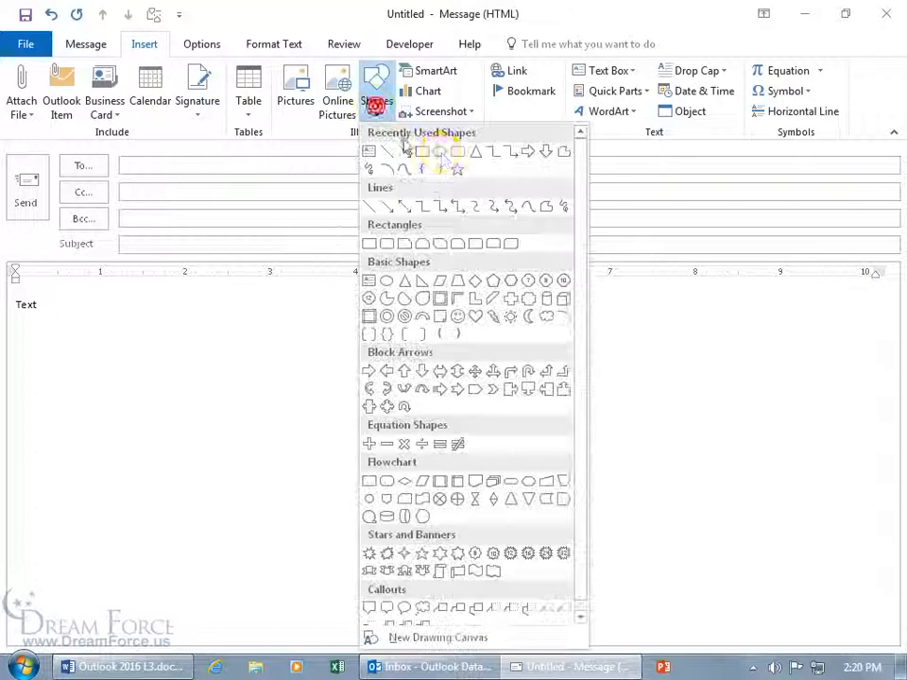
left_click(440, 151)
left_click_drag(436, 324, 656, 526)
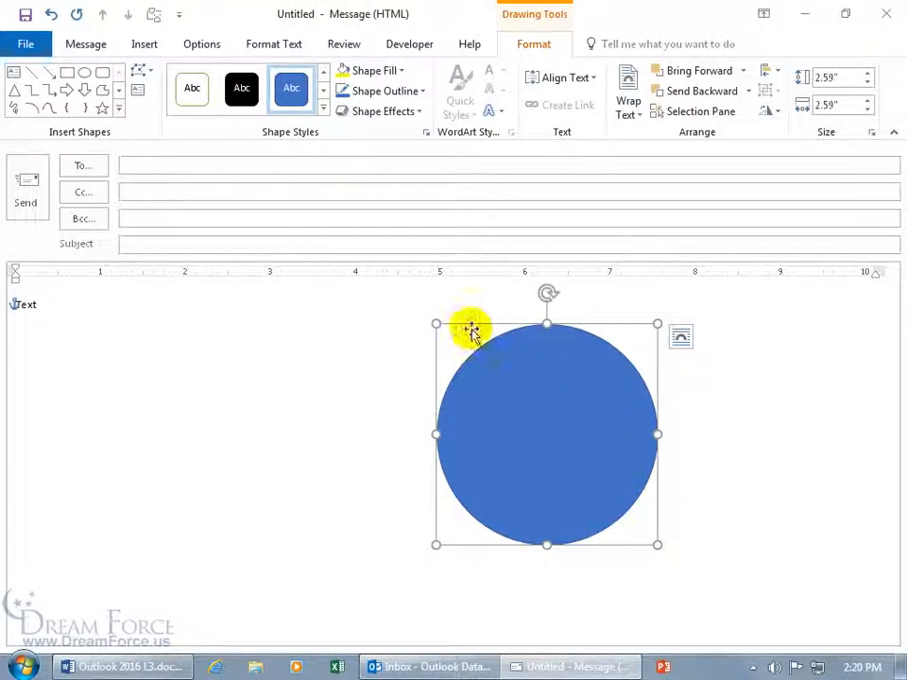
Step: Apply the custom Spiffy theme to the message
left_click(202, 45)
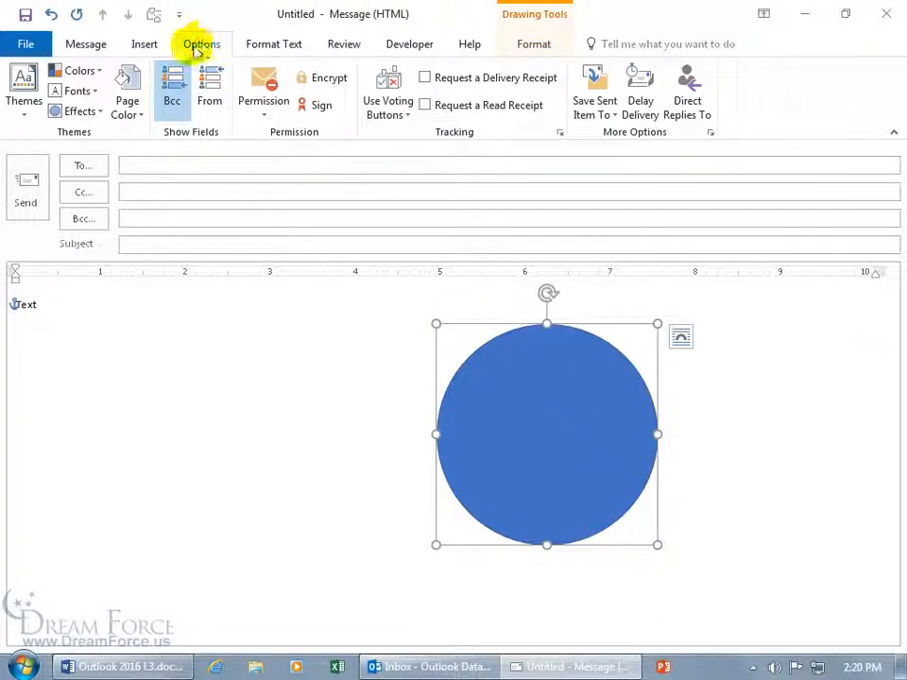
left_click(25, 111)
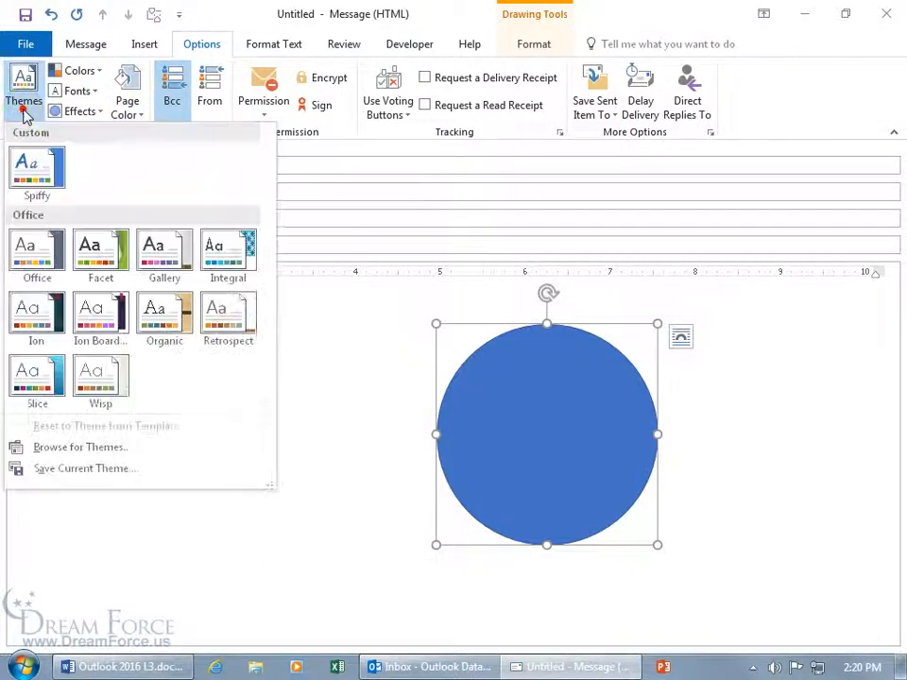
left_click(30, 170)
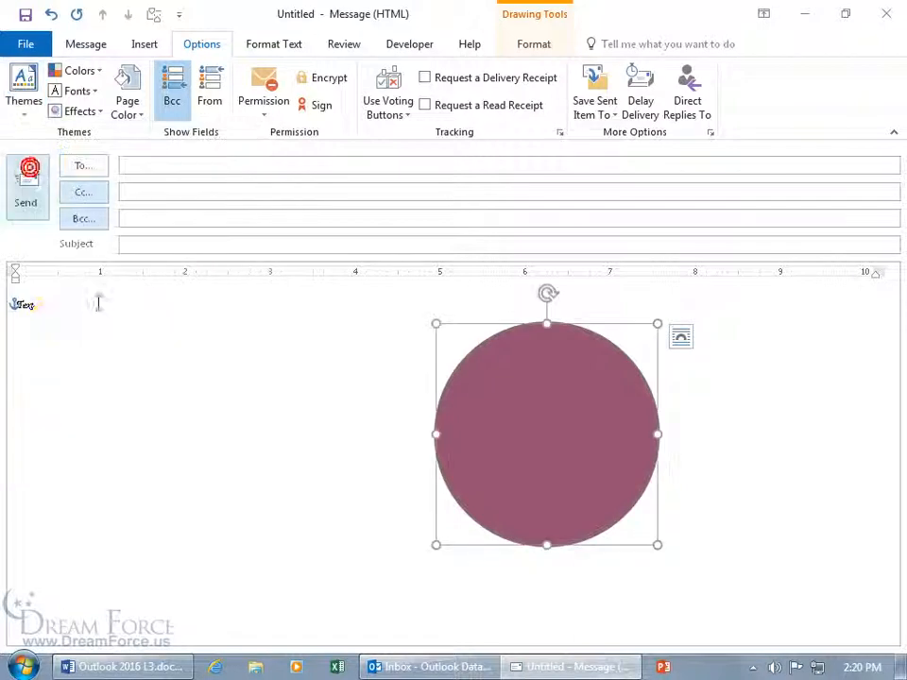
Step: Set the font size of the word "Text" to 26
double_click(50, 308)
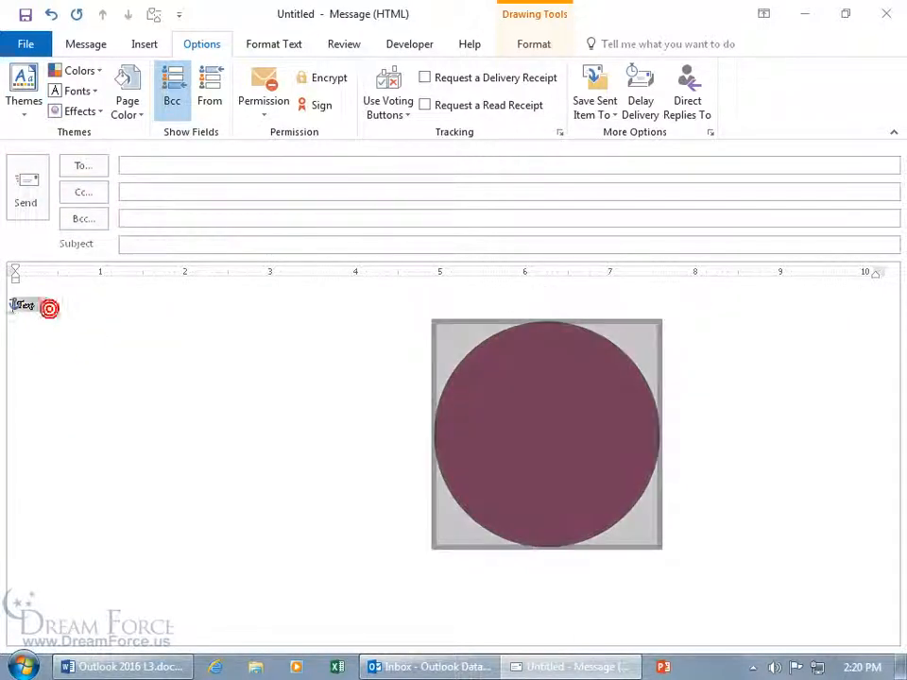
left_click(121, 249)
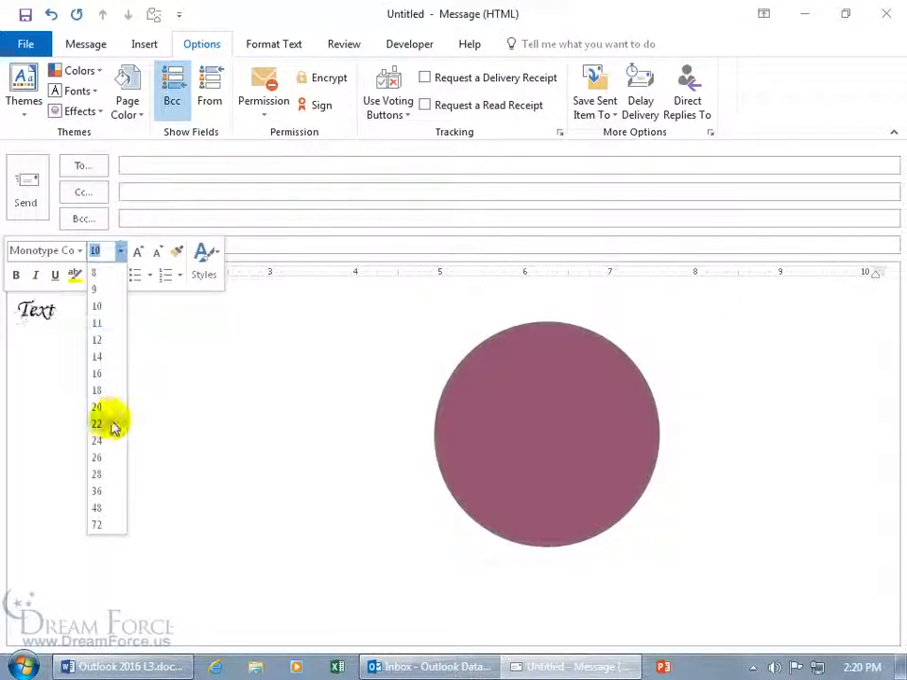
left_click(111, 460)
left_click(240, 327)
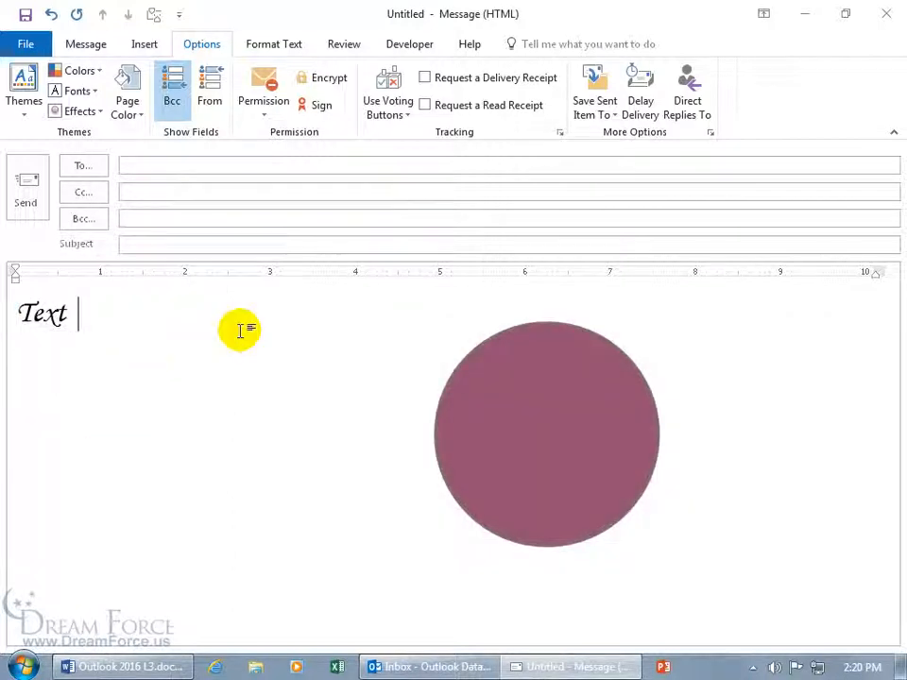
Step: Look at the delete option available for the custom Spiffy theme, leaving the theme in place
left_click(24, 94)
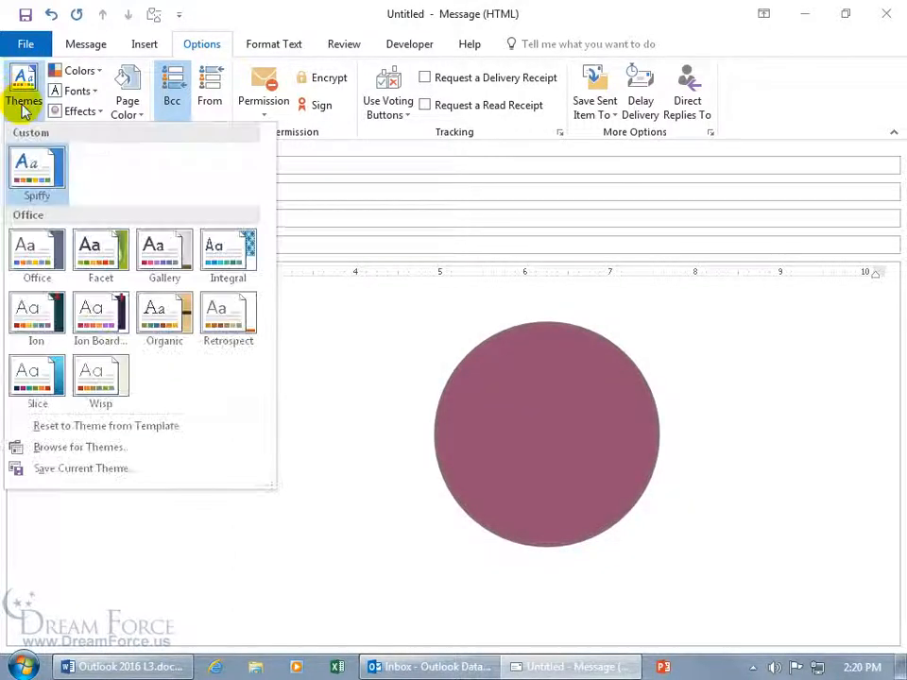
right_click(26, 170)
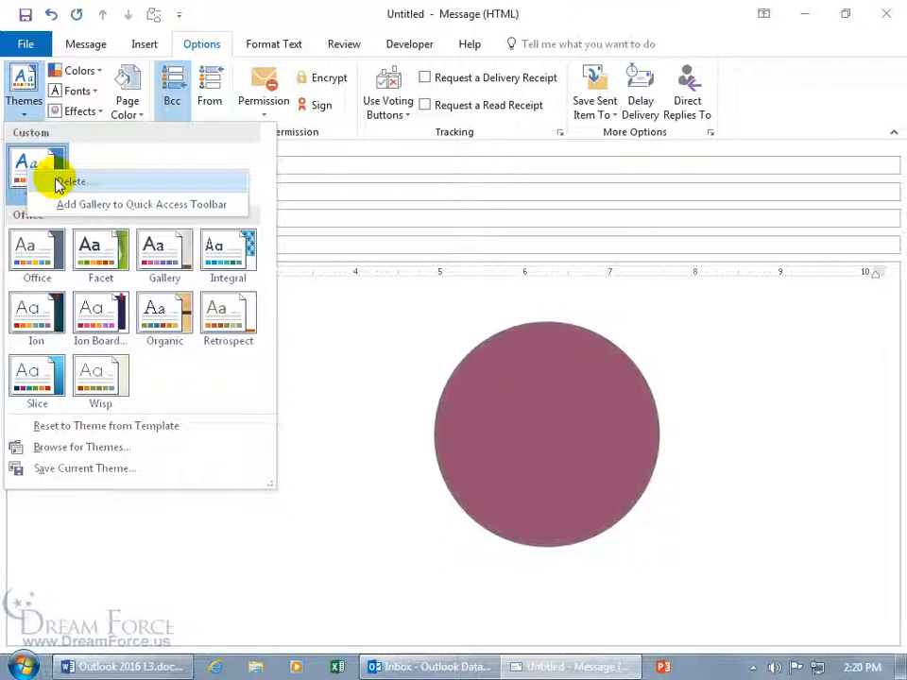
left_click(397, 314)
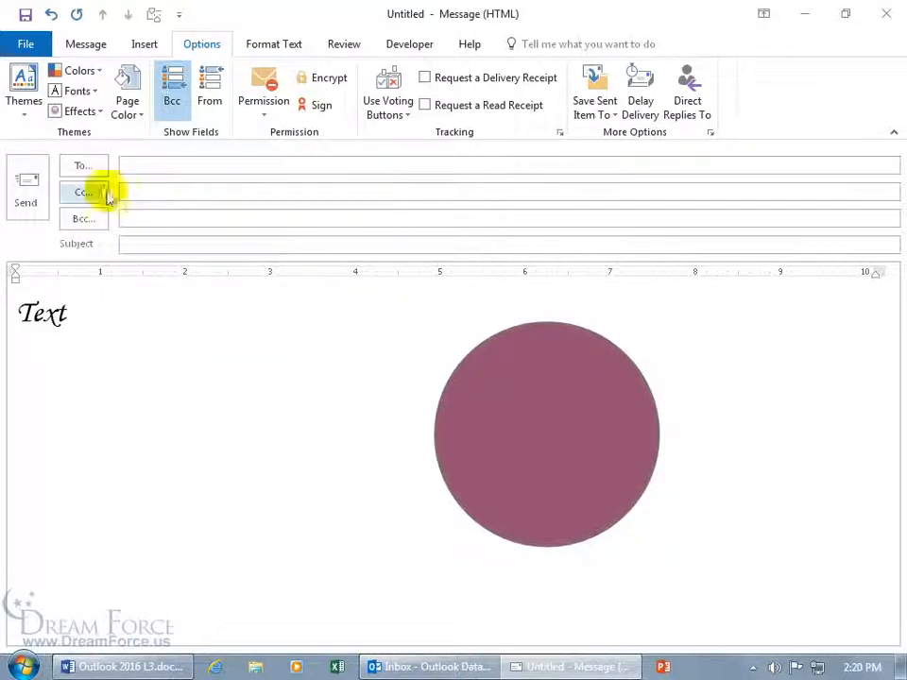
Step: Set the message's theme colors to Office and save the current theme, replacing the existing Spiffy.thmx file
left_click(98, 72)
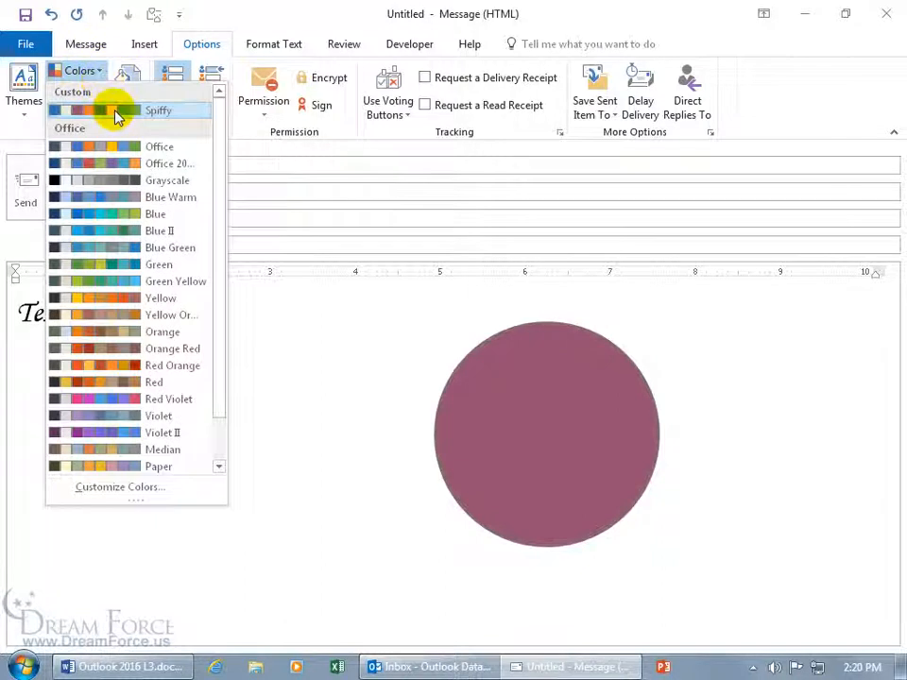
left_click(117, 147)
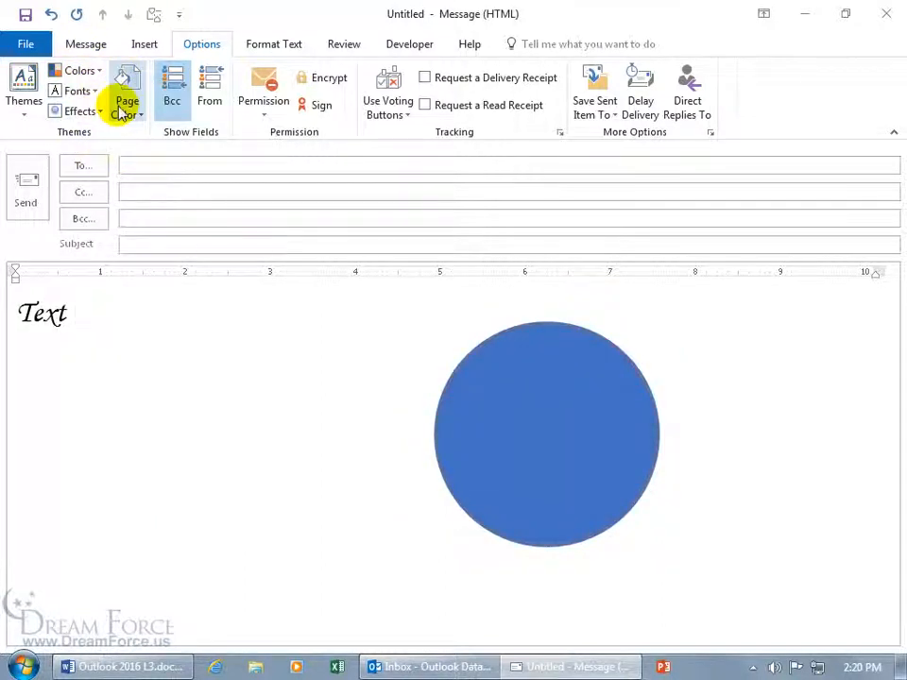
left_click(28, 111)
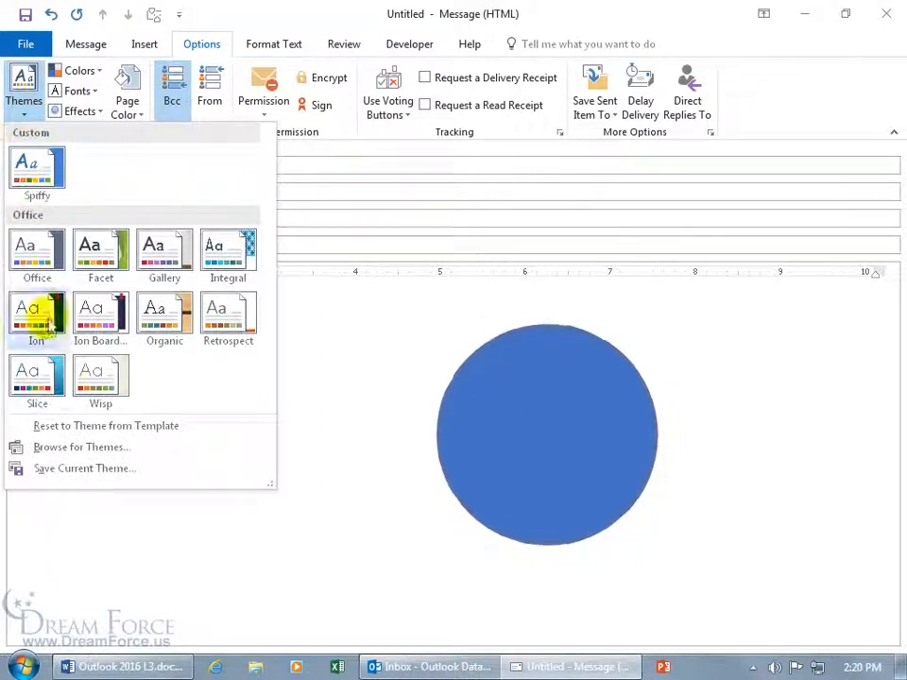
left_click(68, 469)
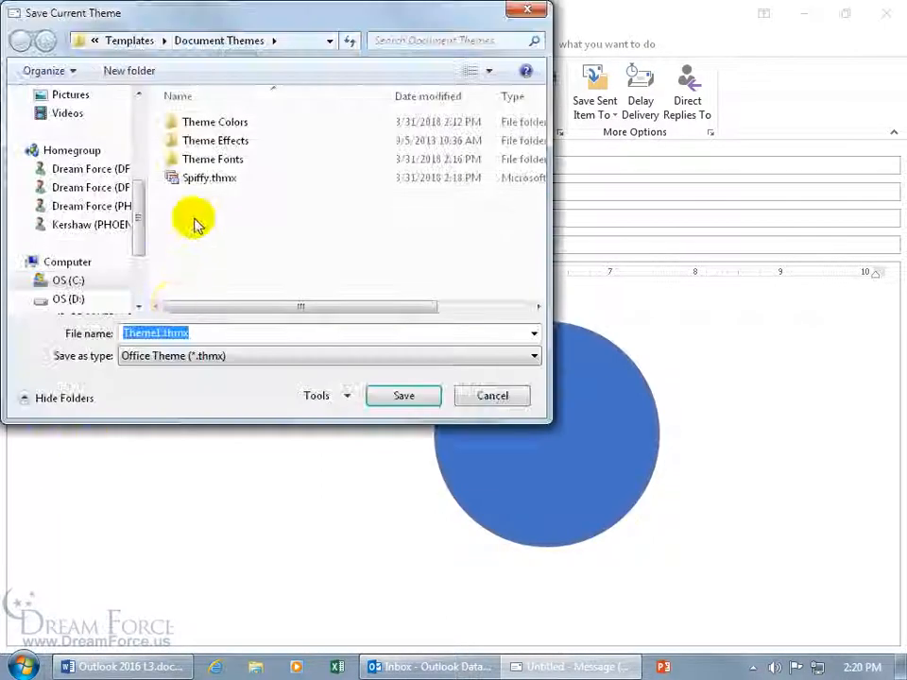
double_click(202, 183)
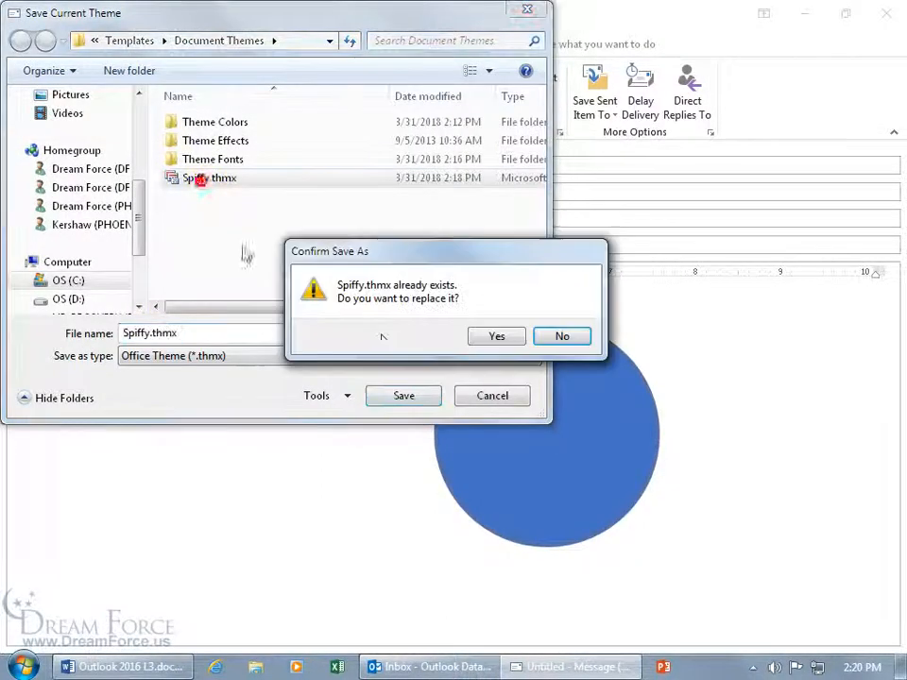
left_click(498, 337)
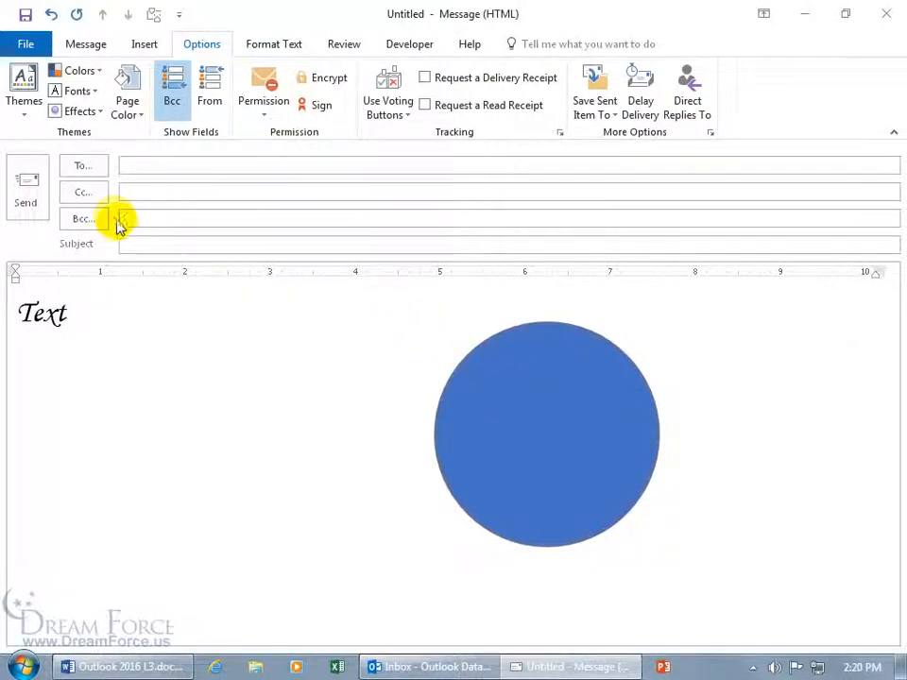
Step: Preview the custom Spiffy theme colors on the message, and delete the custom Spiffy theme
left_click(98, 73)
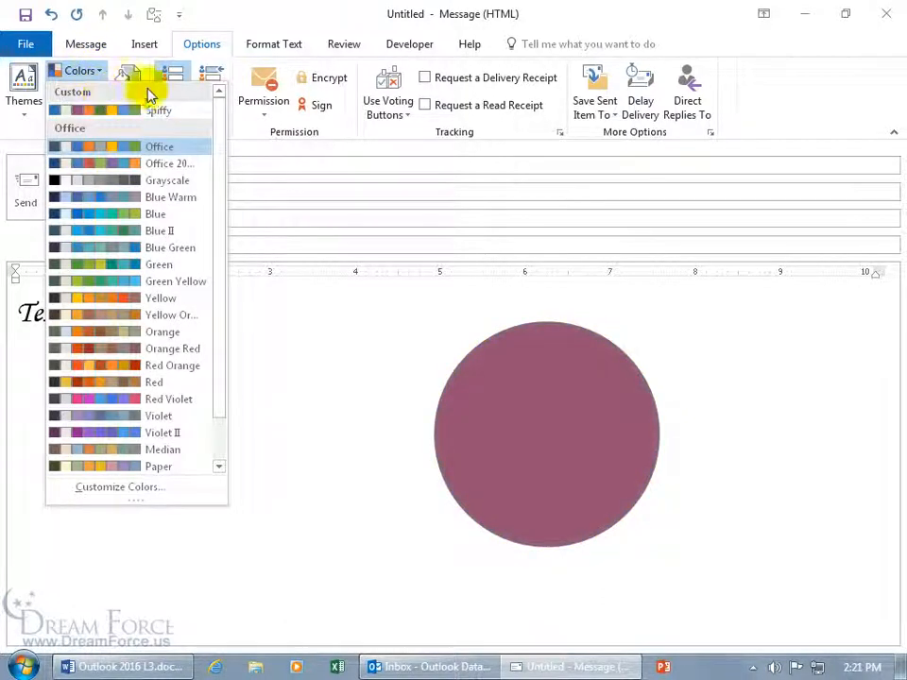
left_click(25, 102)
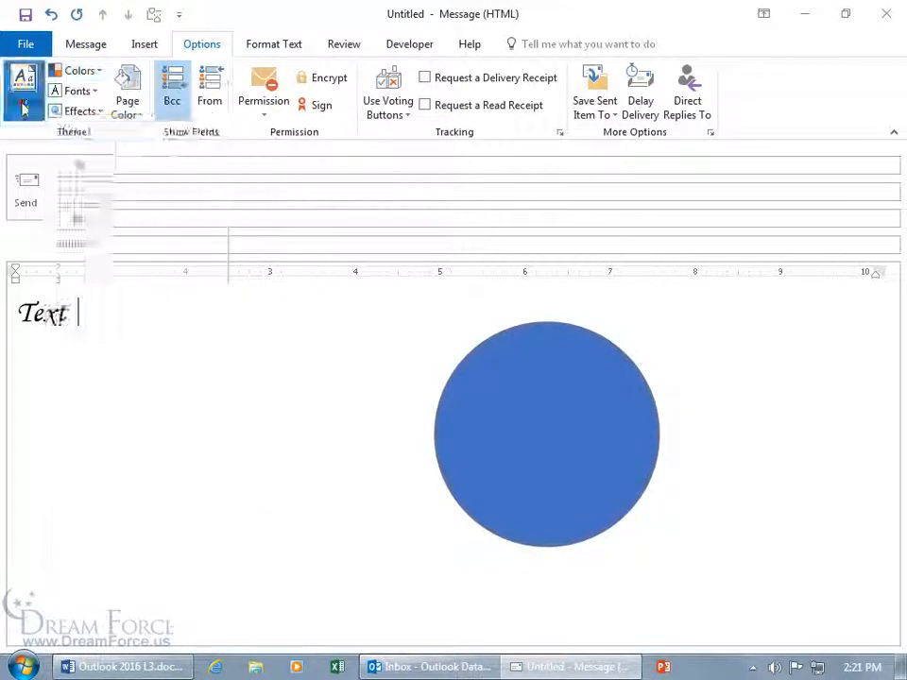
left_click(25, 102)
right_click(33, 173)
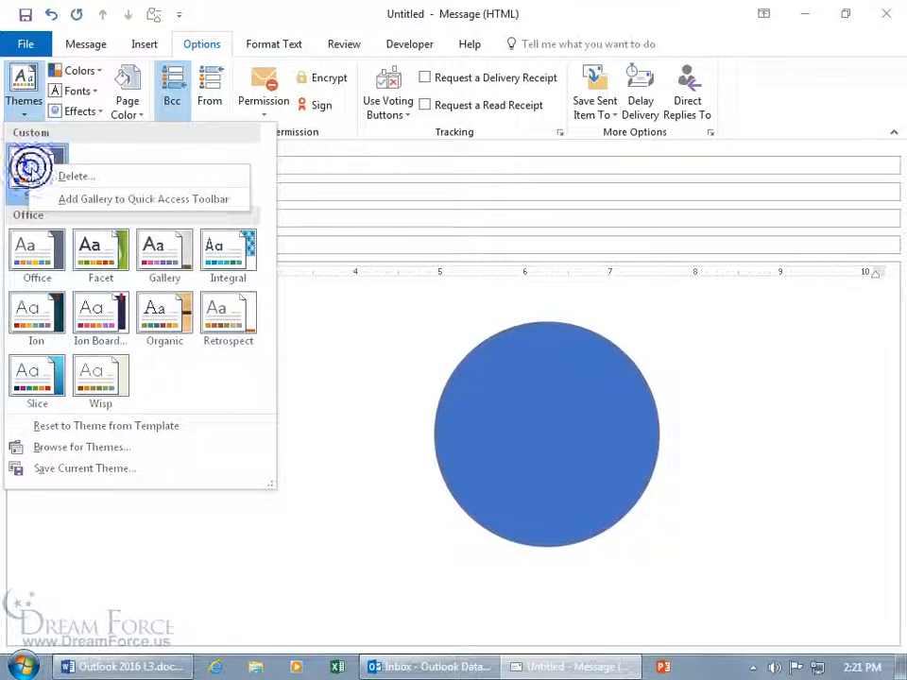
left_click(74, 175)
left_click(436, 378)
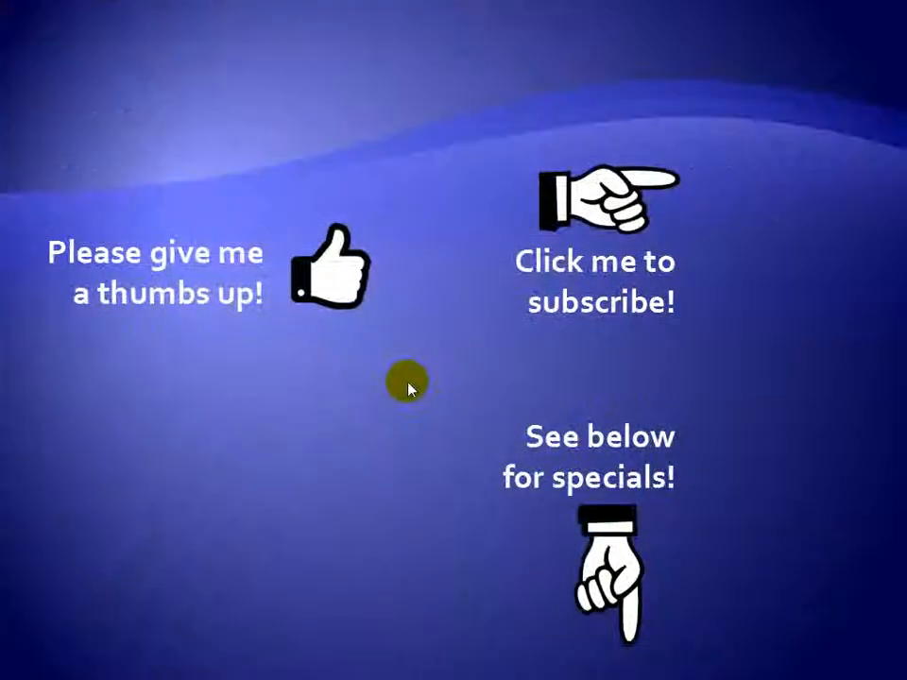